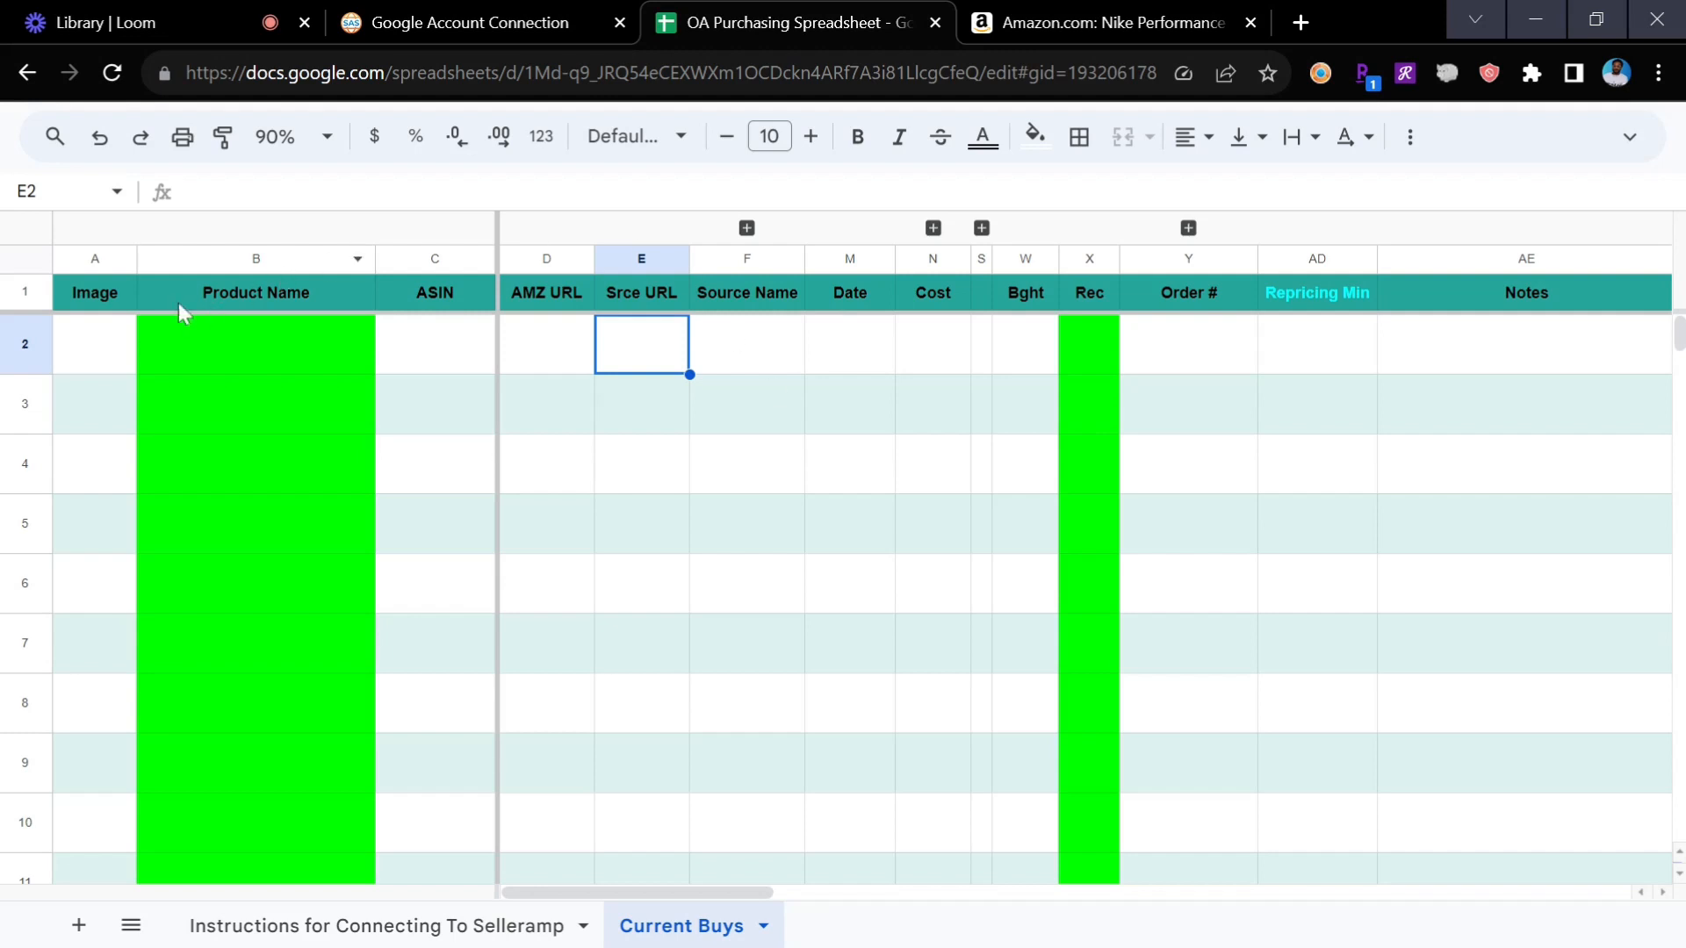
- Expand and collapse the column groups beside Source Name, Cost, column S and Order # to review the hidden columns of Current Buys
left_click(851, 259)
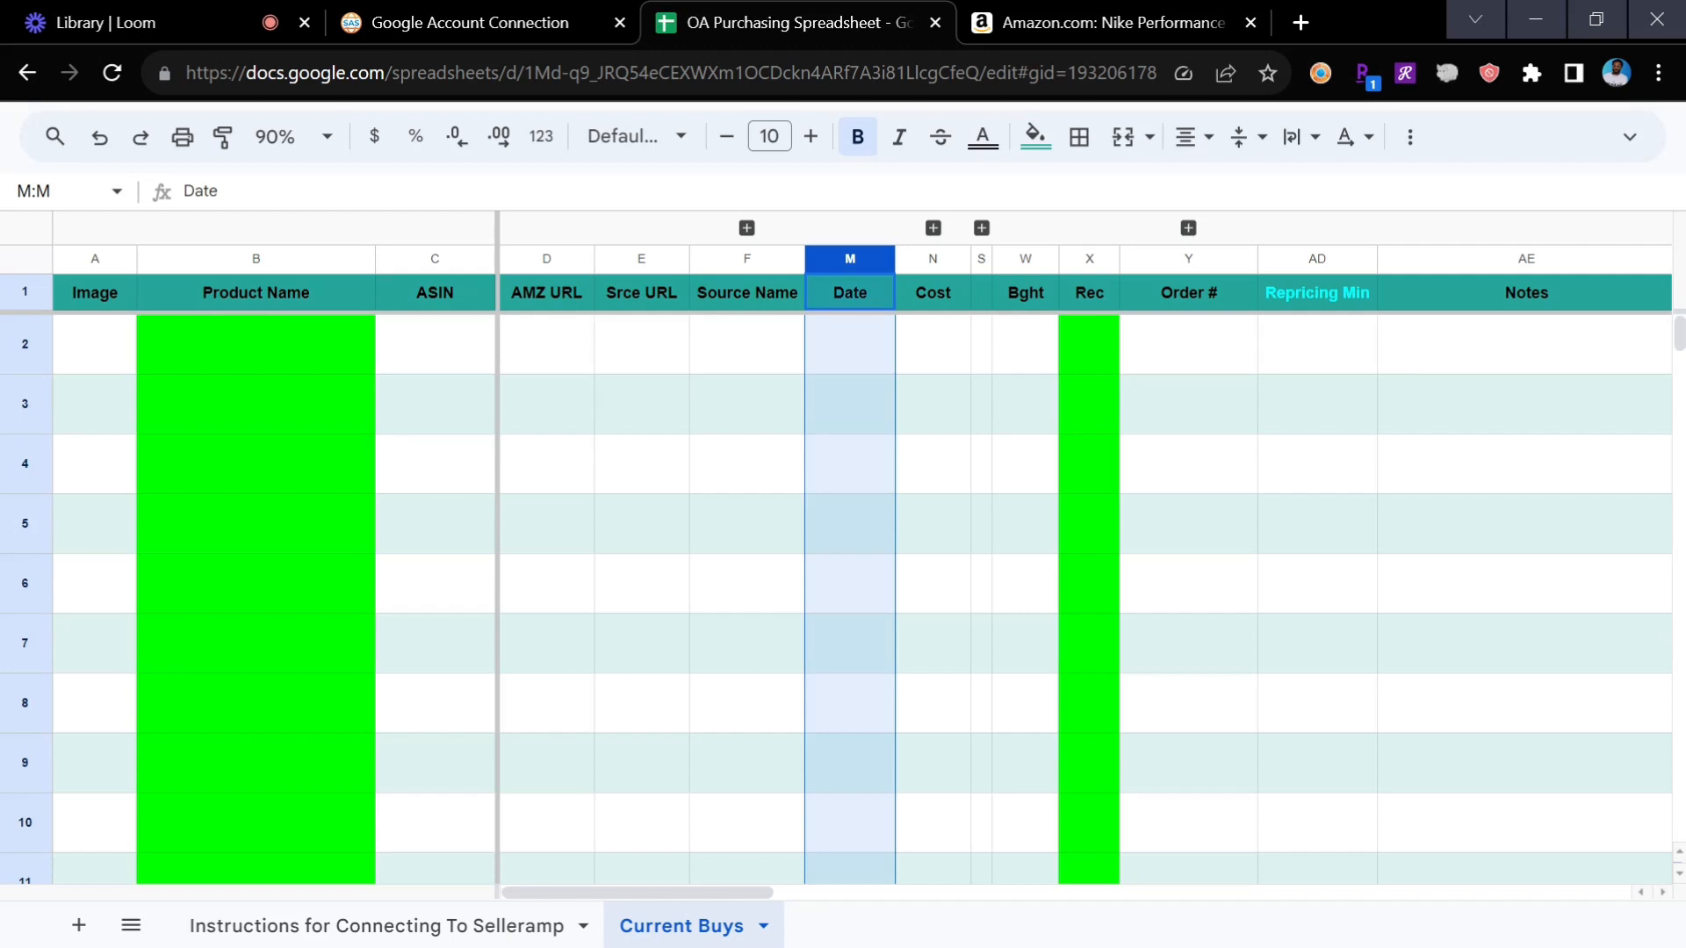
left_click(747, 229)
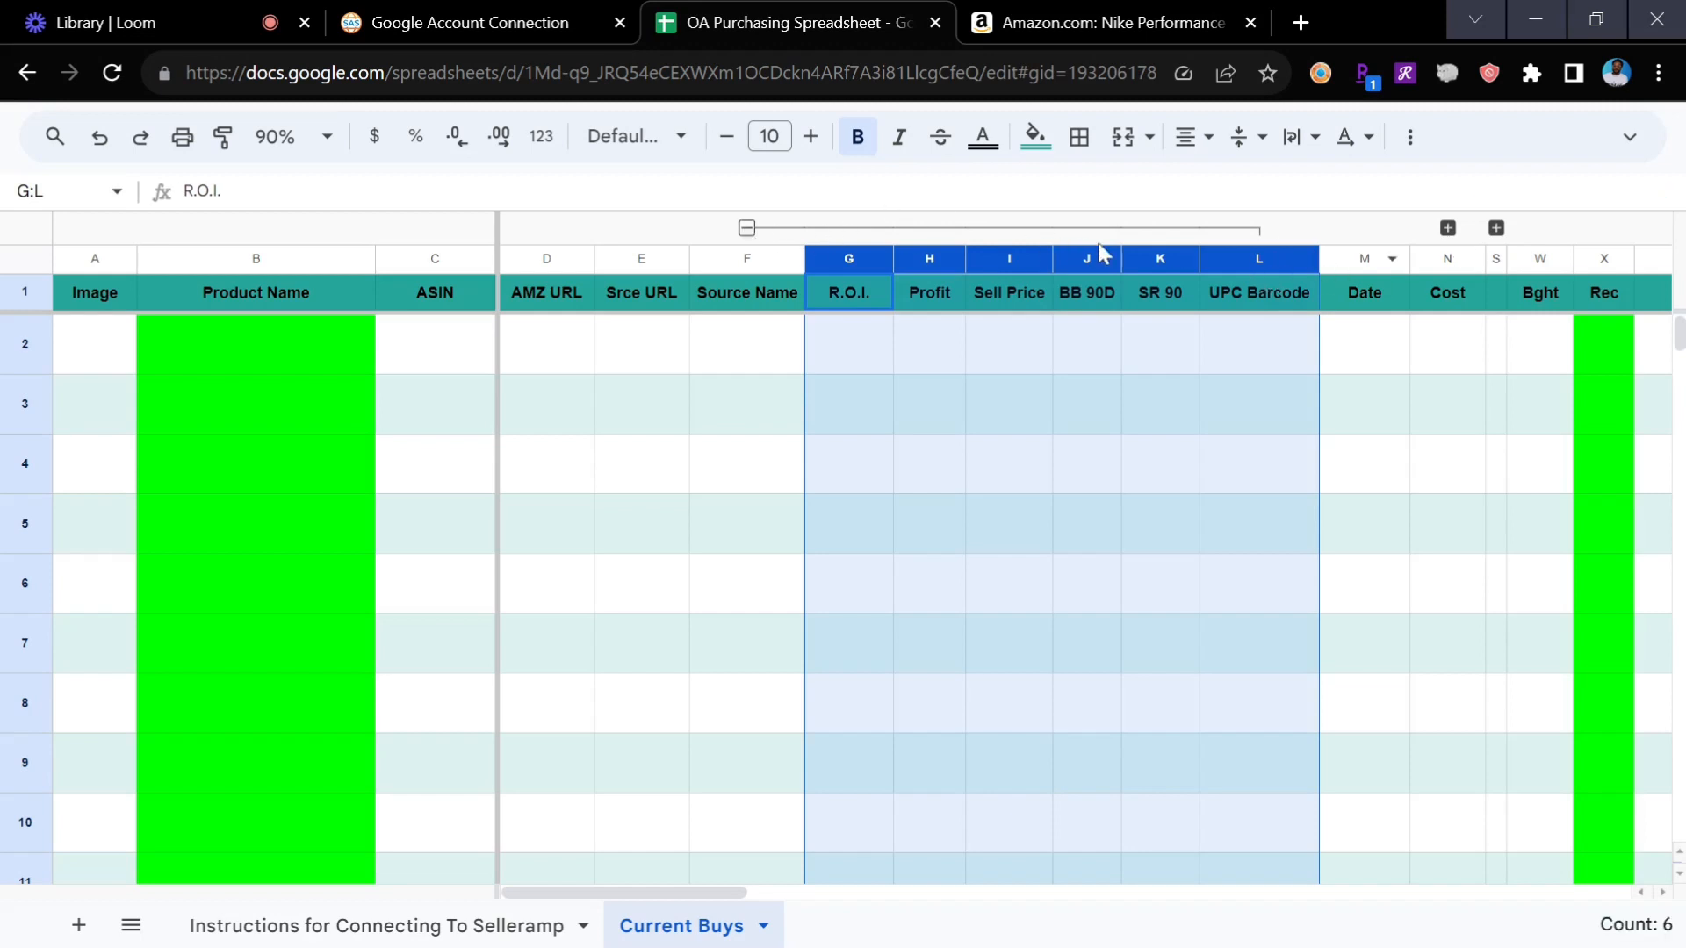
left_click(747, 229)
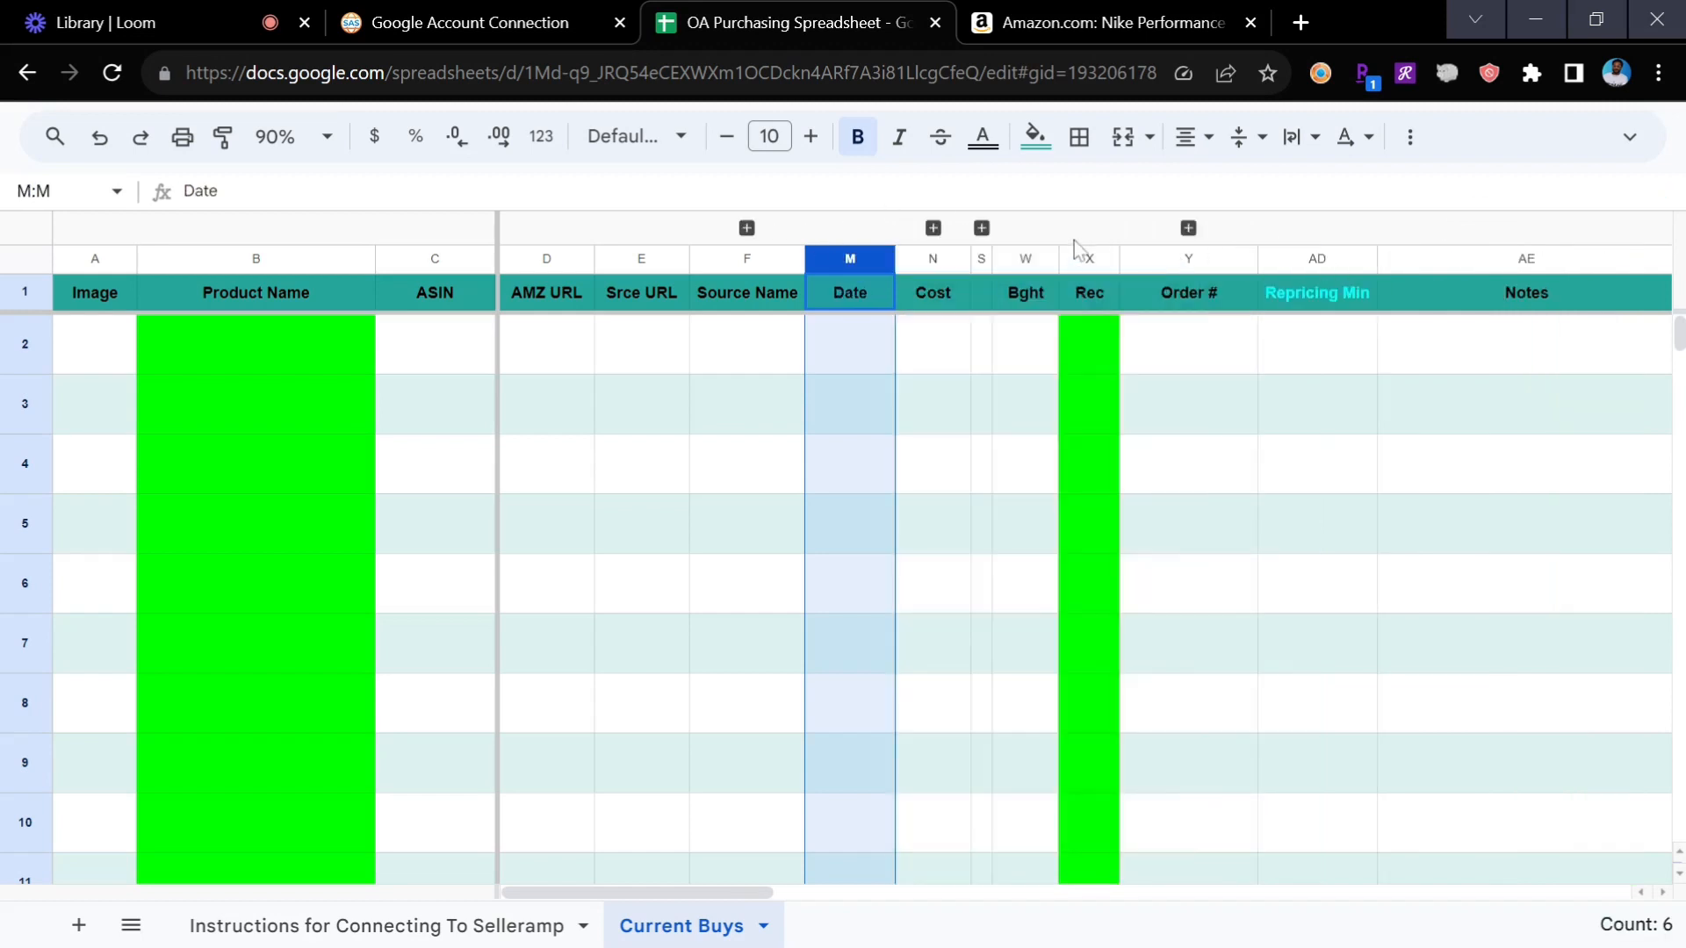
left_click(933, 228)
left_click(1049, 369)
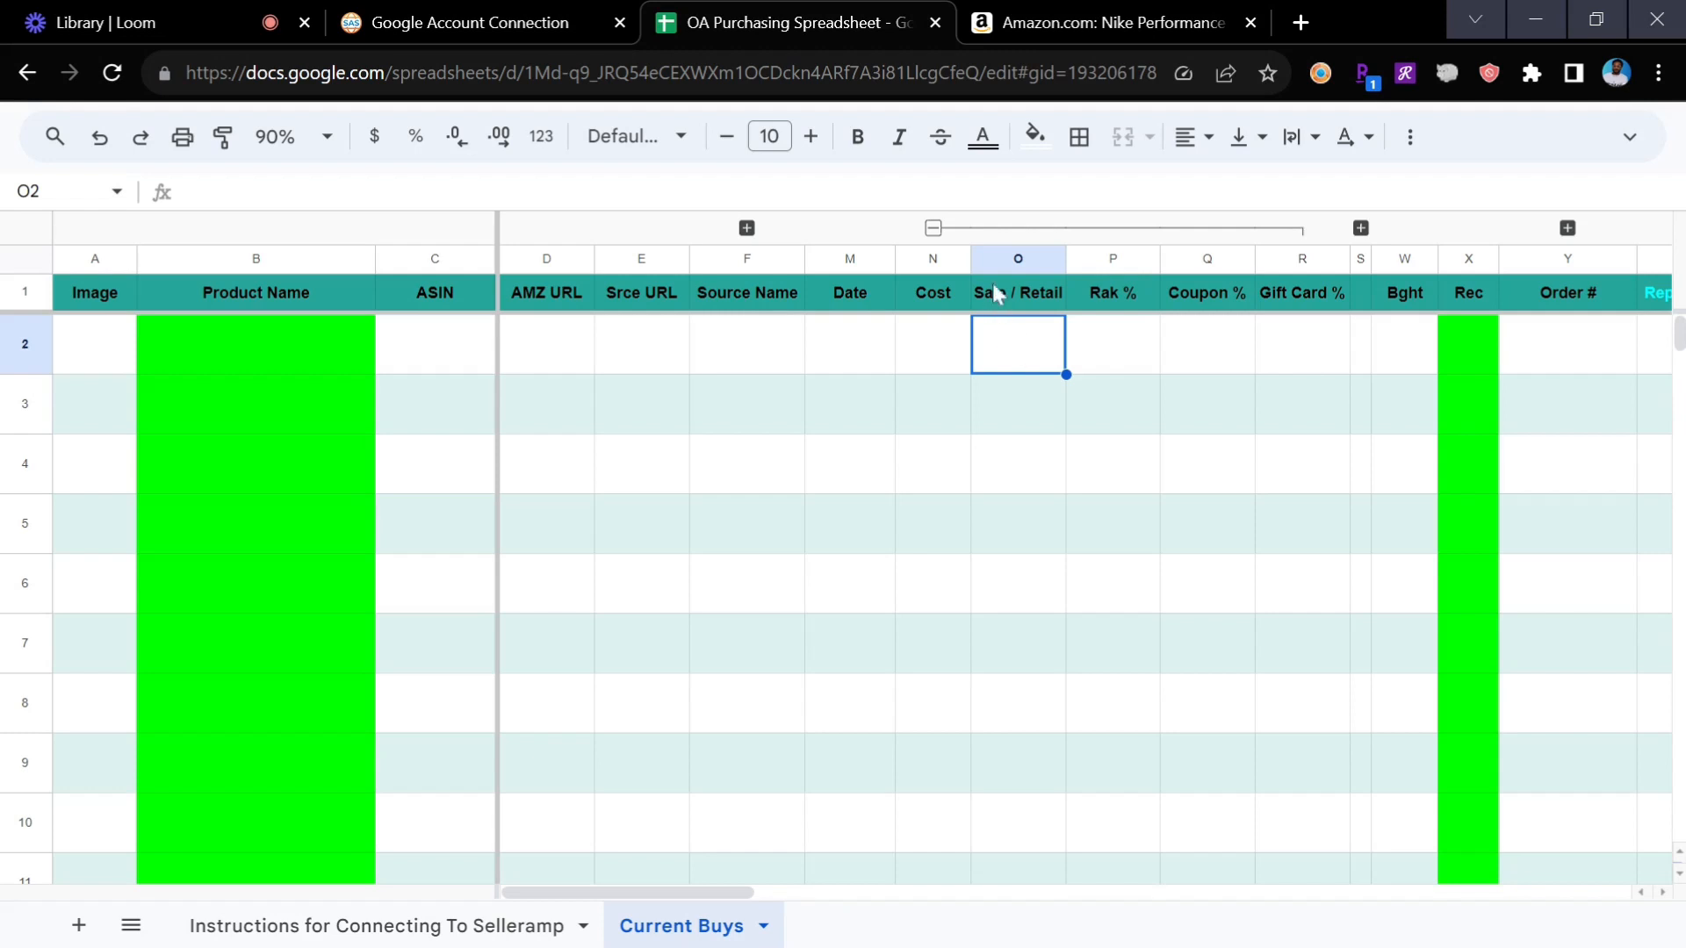
left_click(1196, 230)
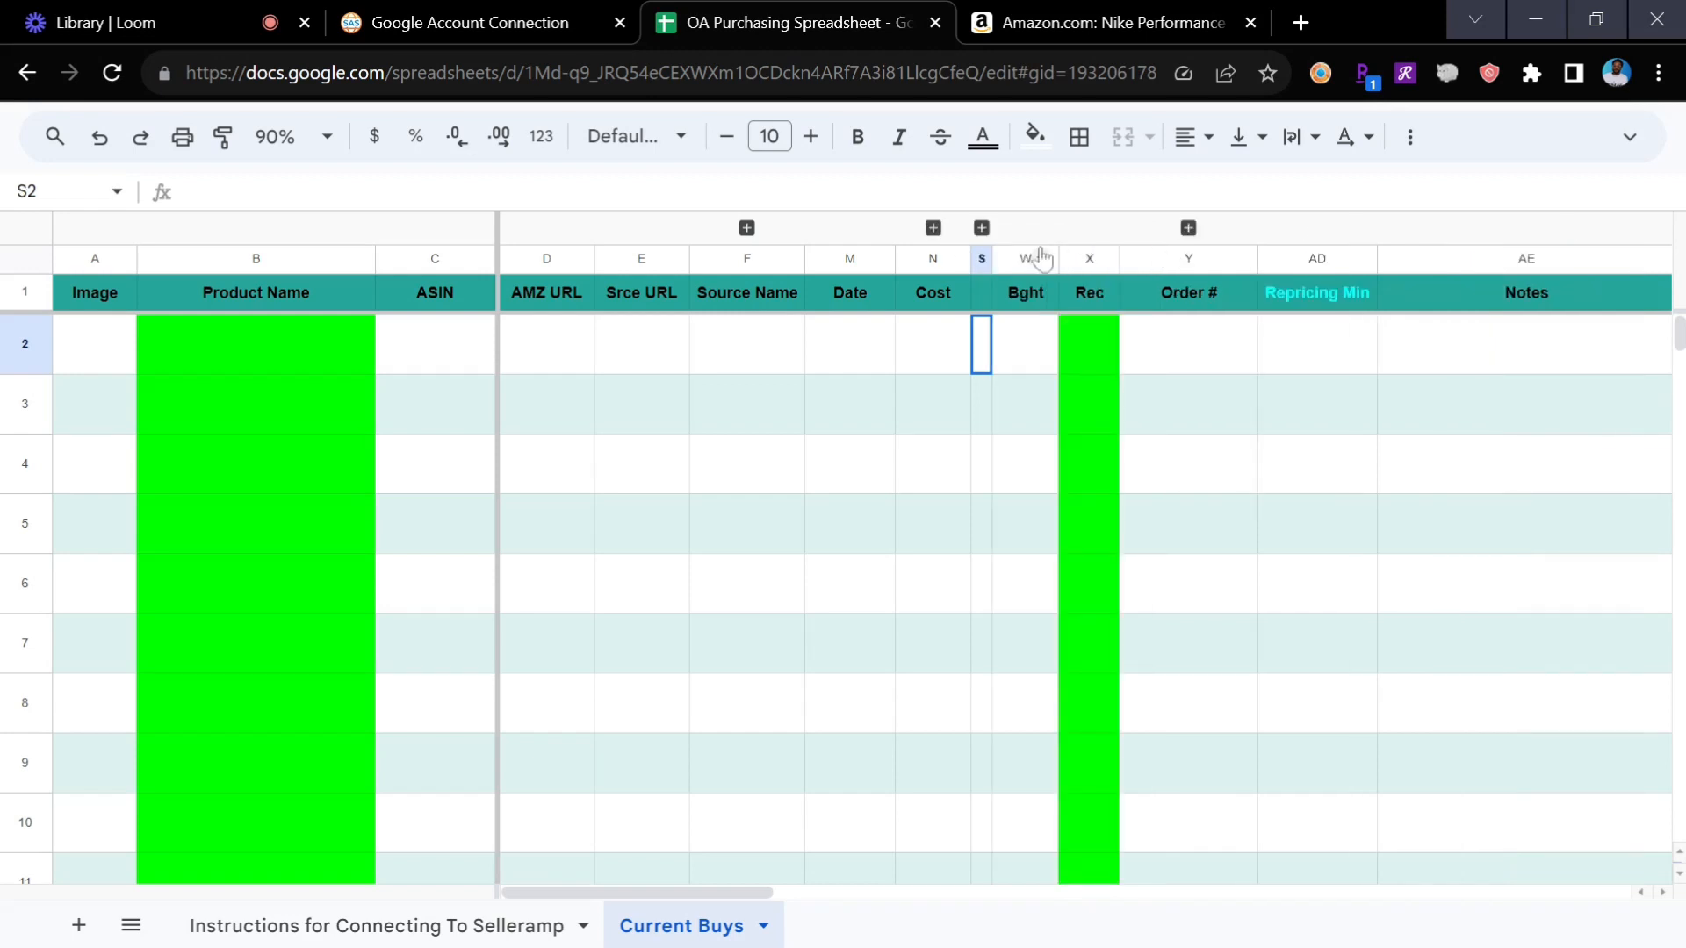
left_click(982, 228)
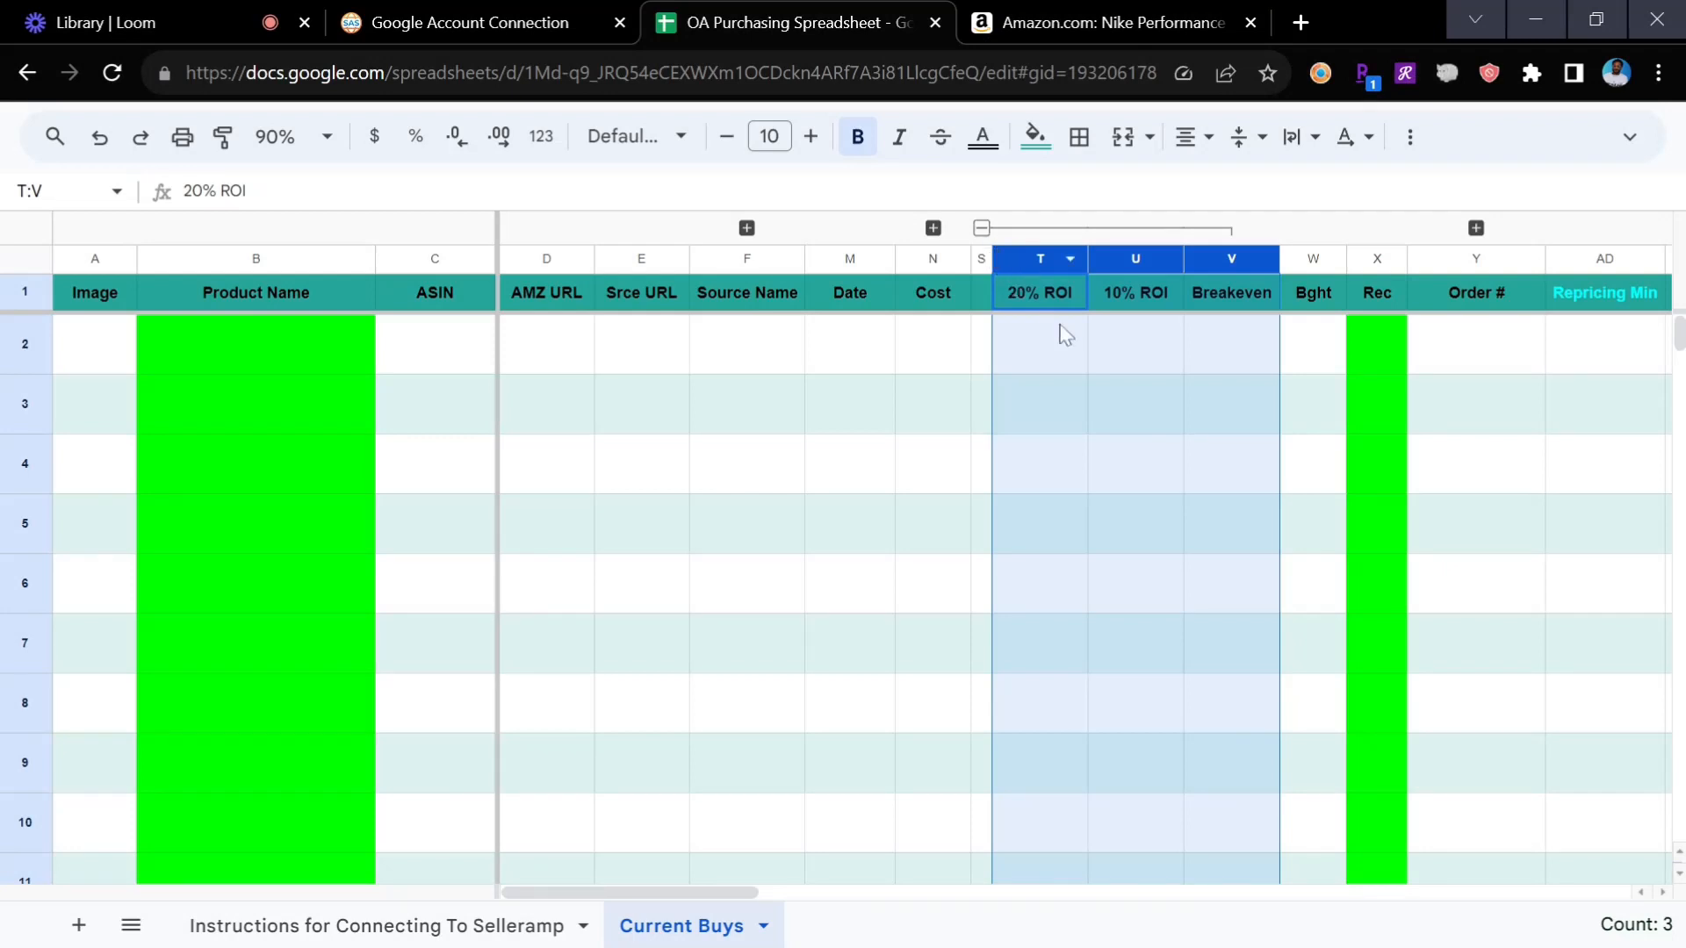
left_click(982, 228)
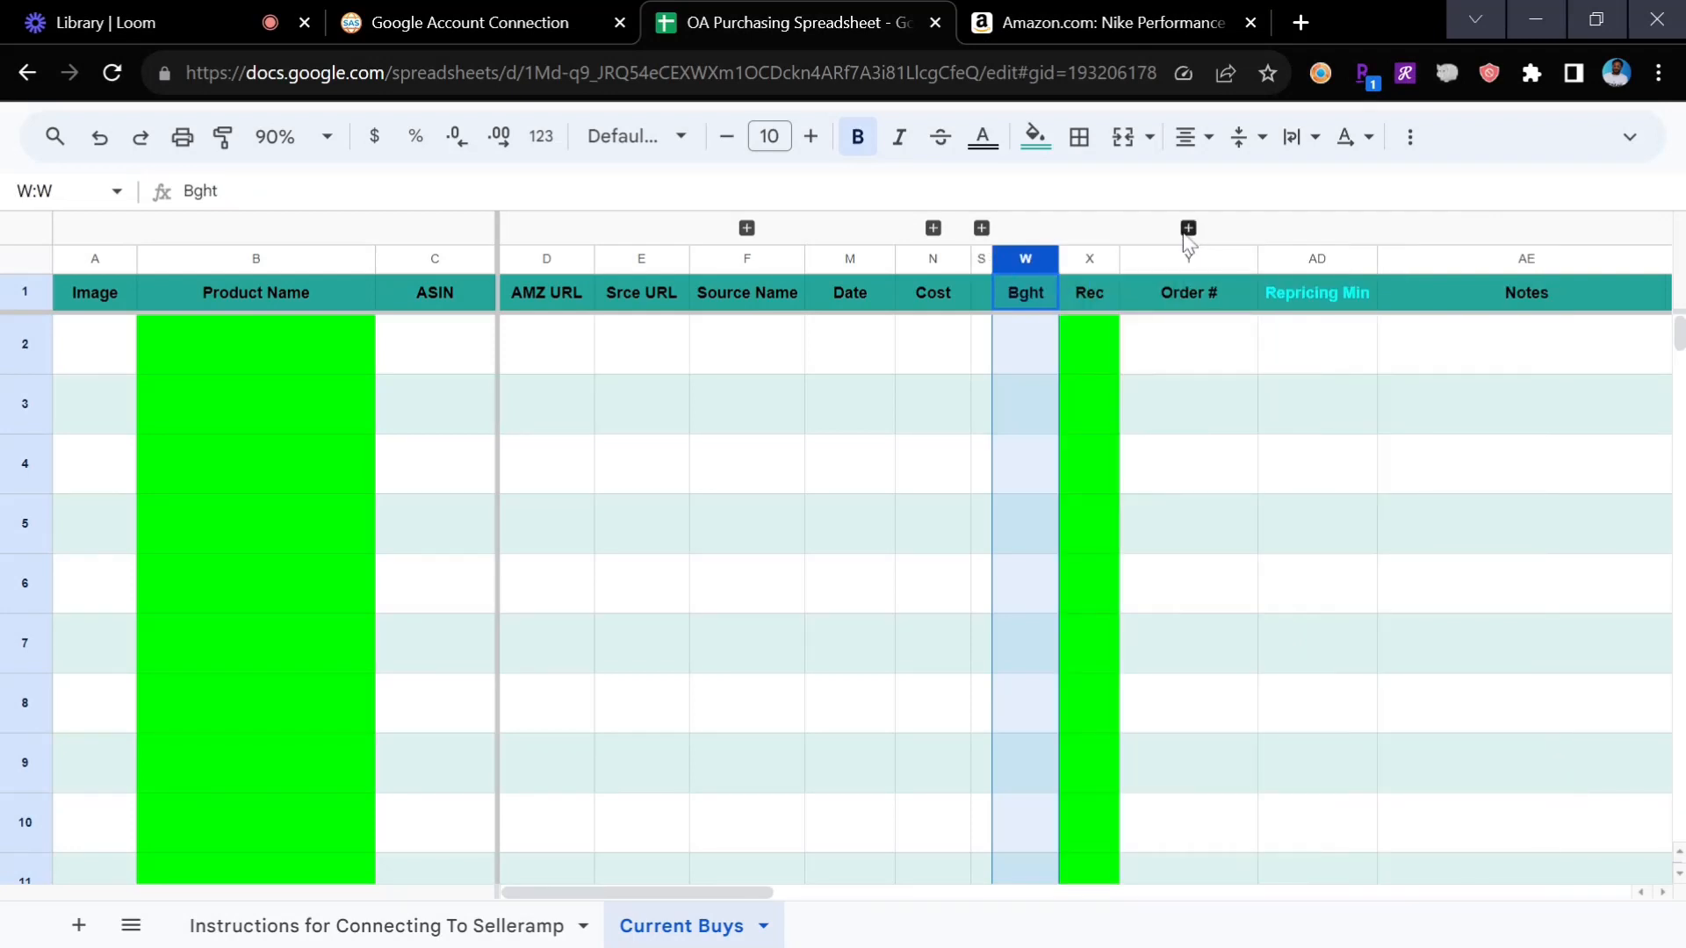
left_click(1190, 228)
scroll(1274, 452, "right", 5)
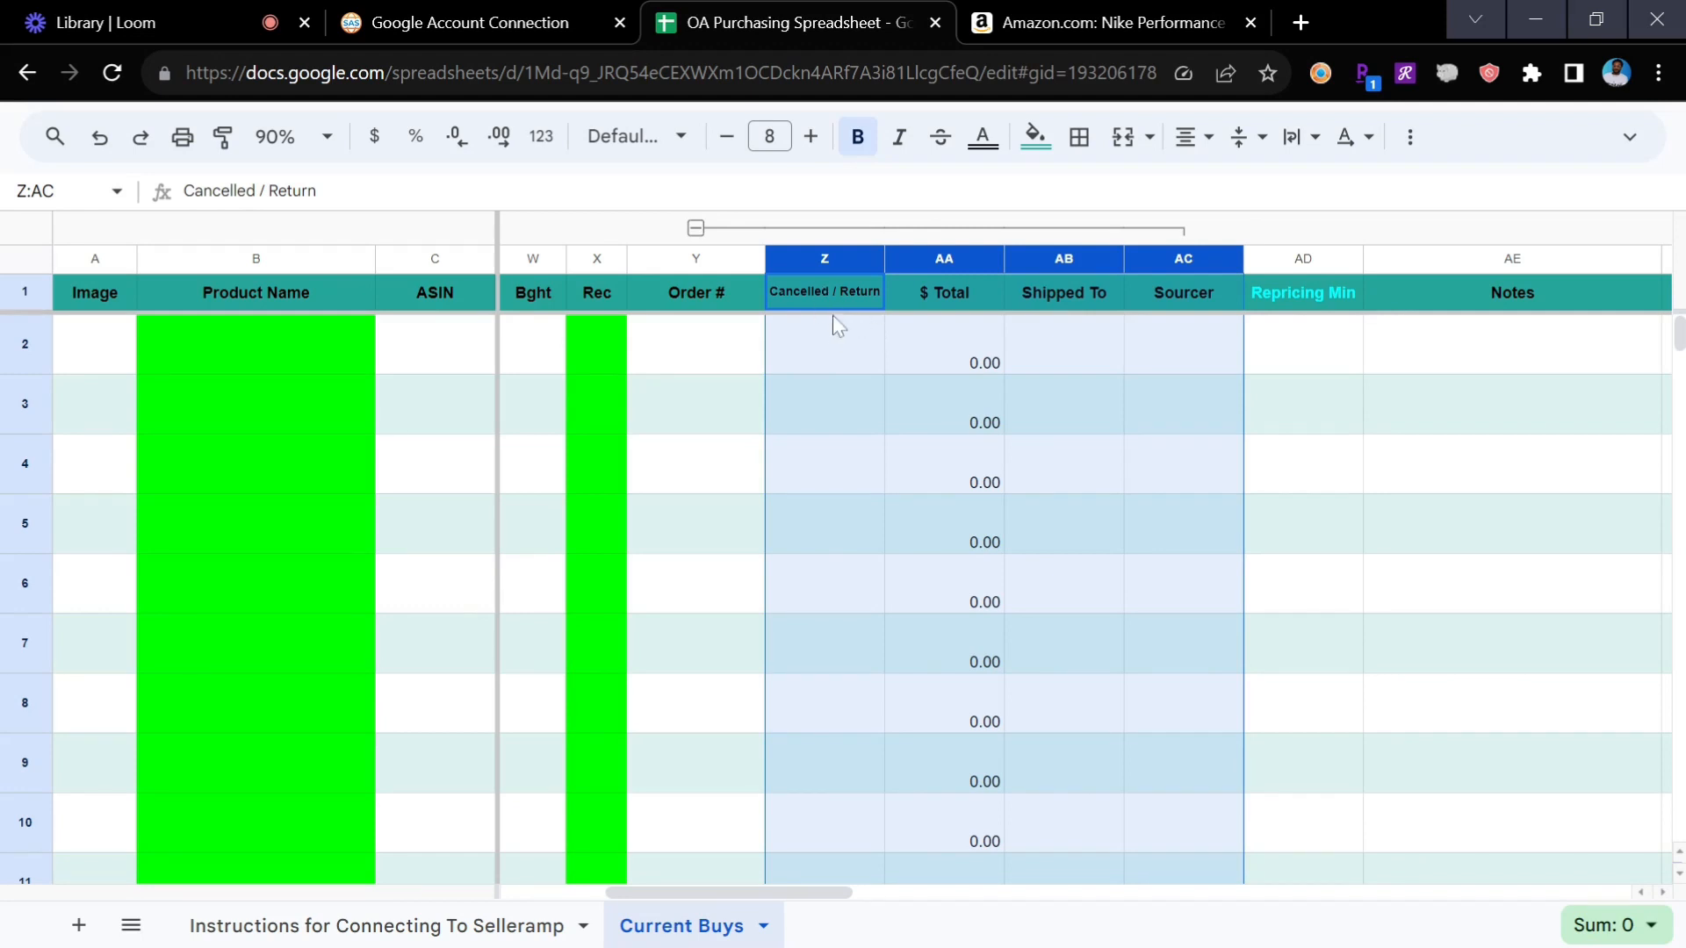
left_click(696, 228)
- Examine the Goal and Spend cells in row 1, and the grouped $ Total formula with its Bght and Cost cells in row 2
scroll(881, 408, "right", 5)
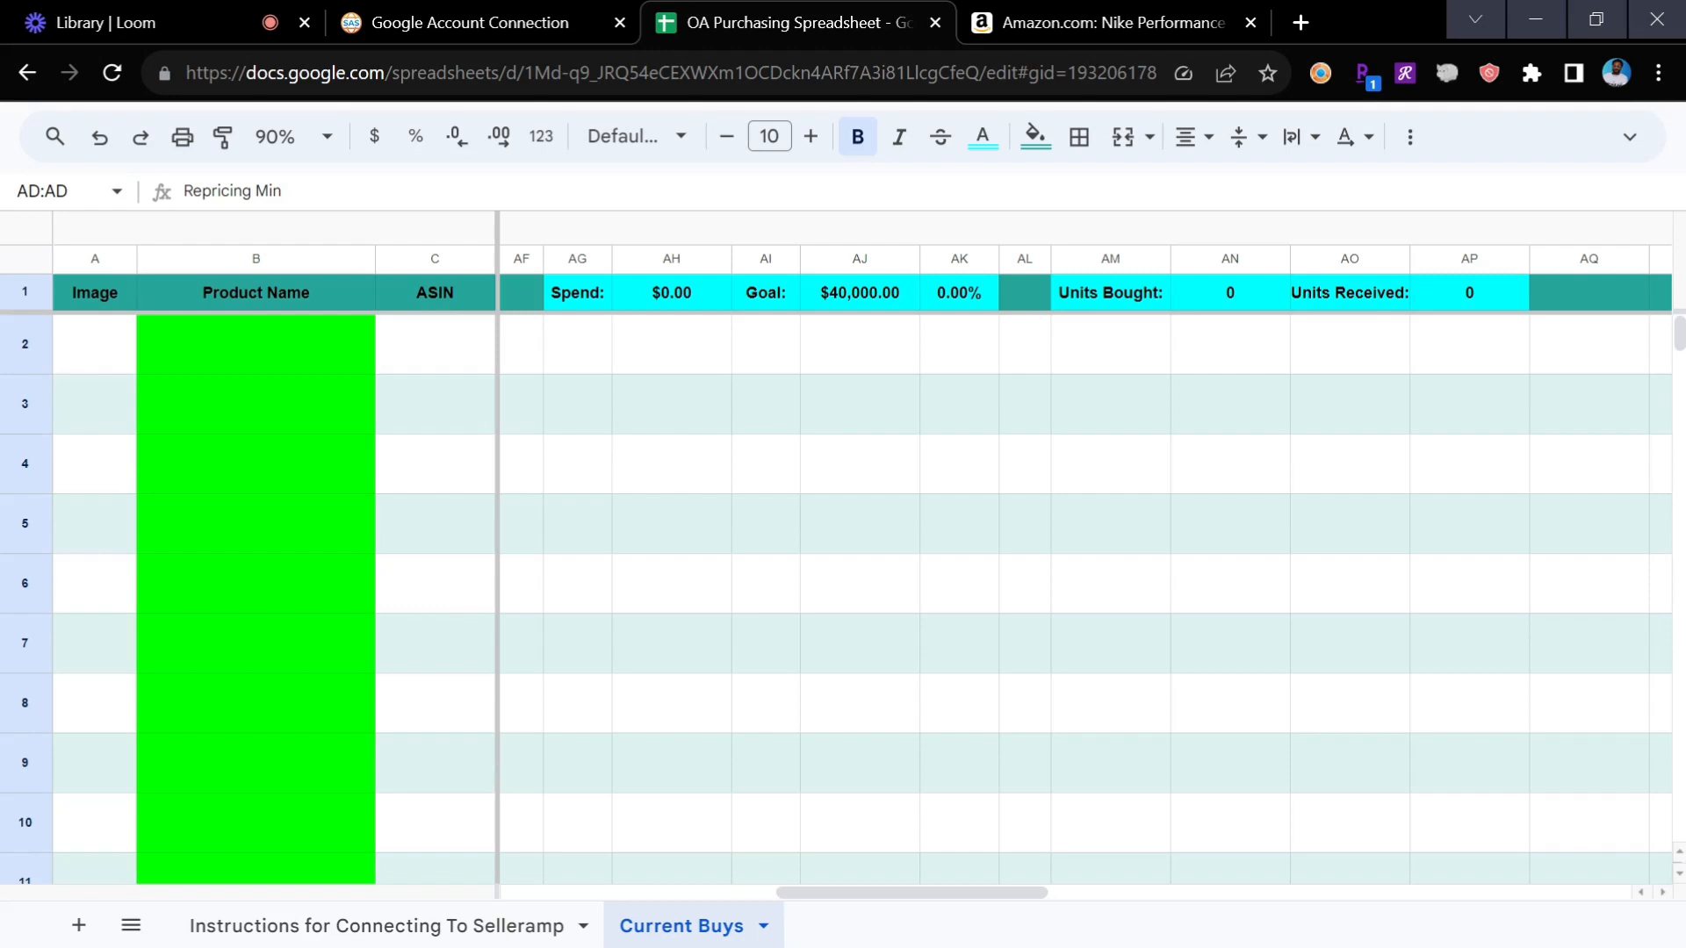
left_click(867, 303)
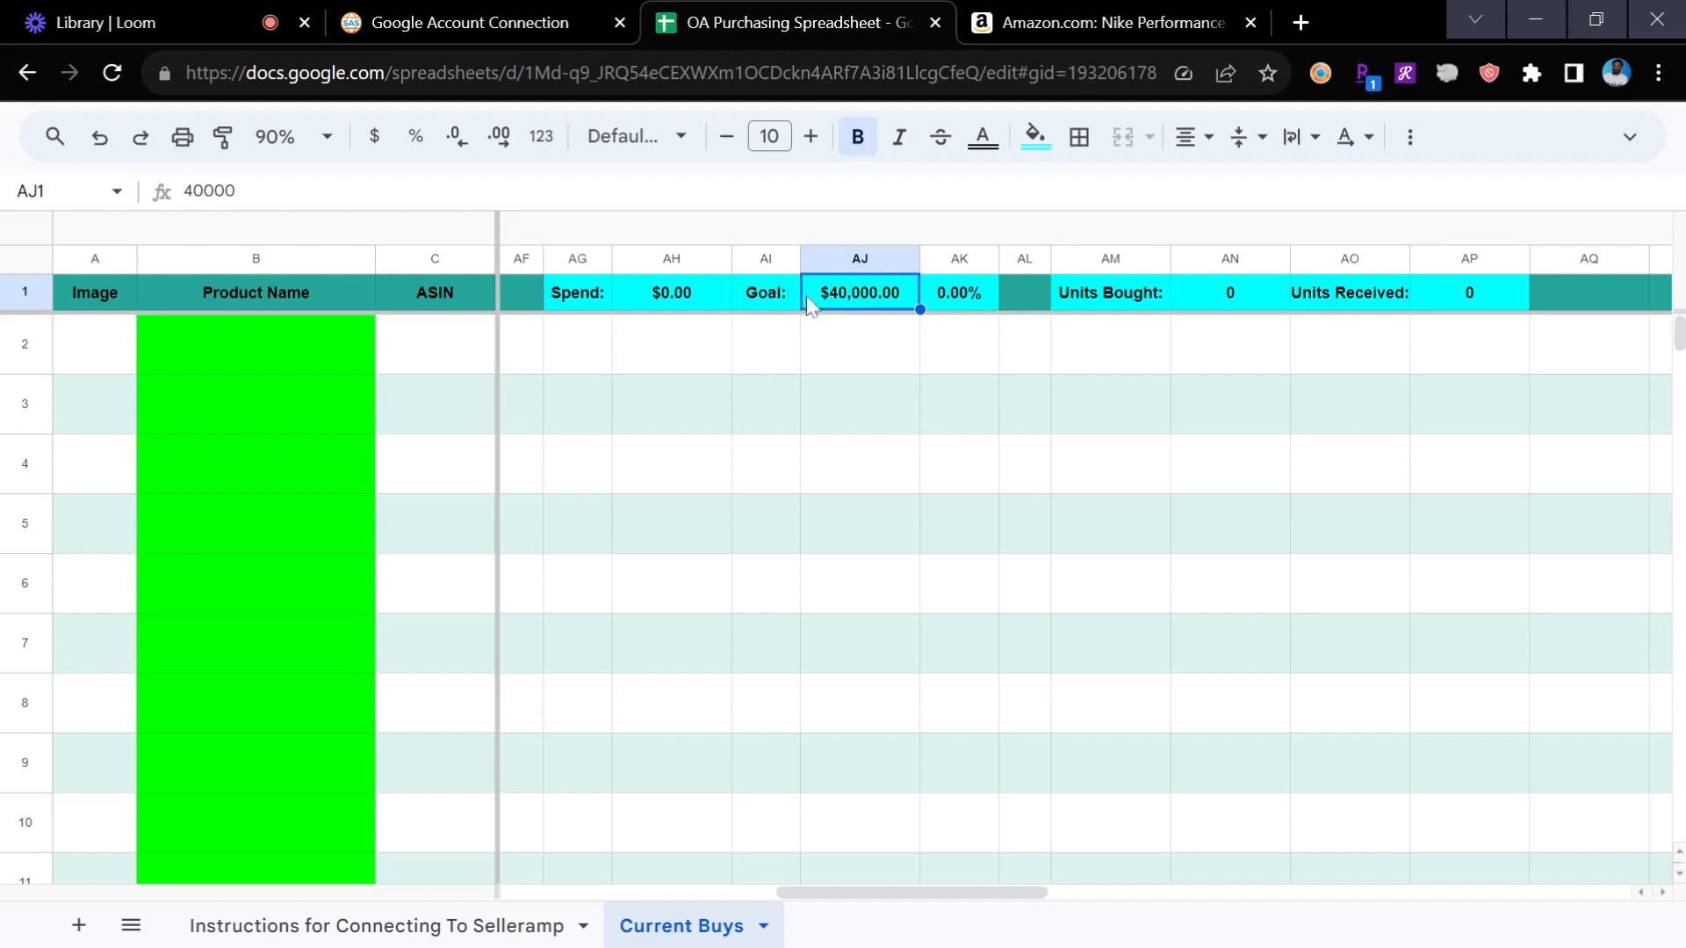
scroll(806, 325, "left", 5)
scroll(905, 341, "right", 1)
left_click(1317, 295)
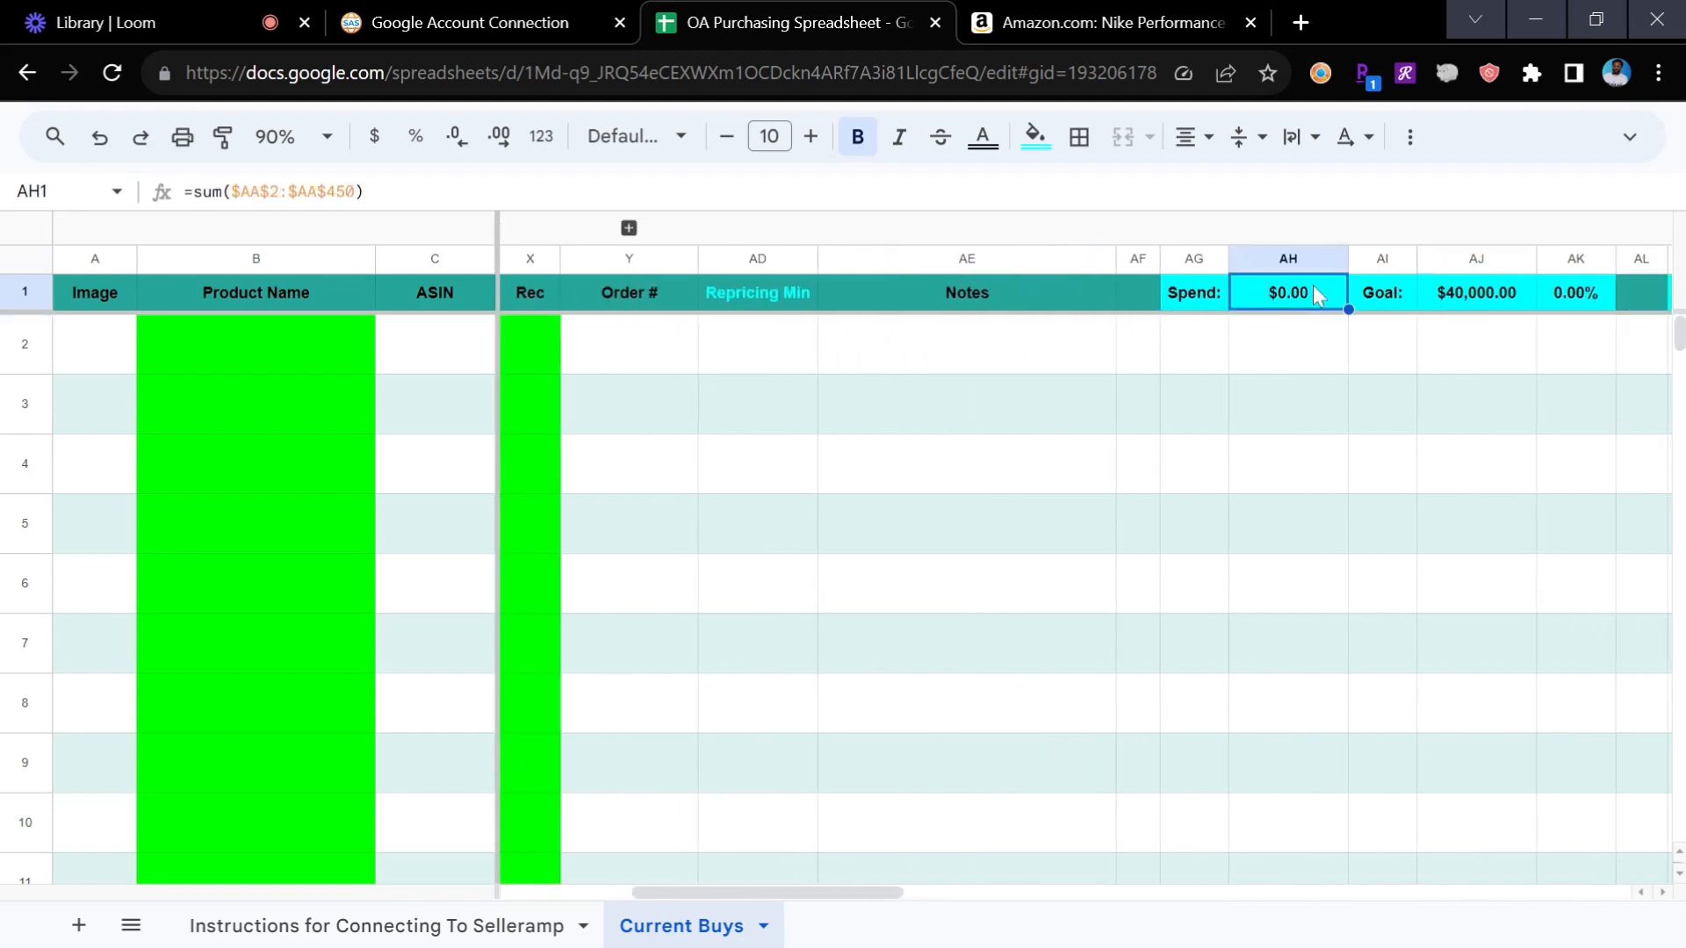
scroll(1278, 329, "left", 4)
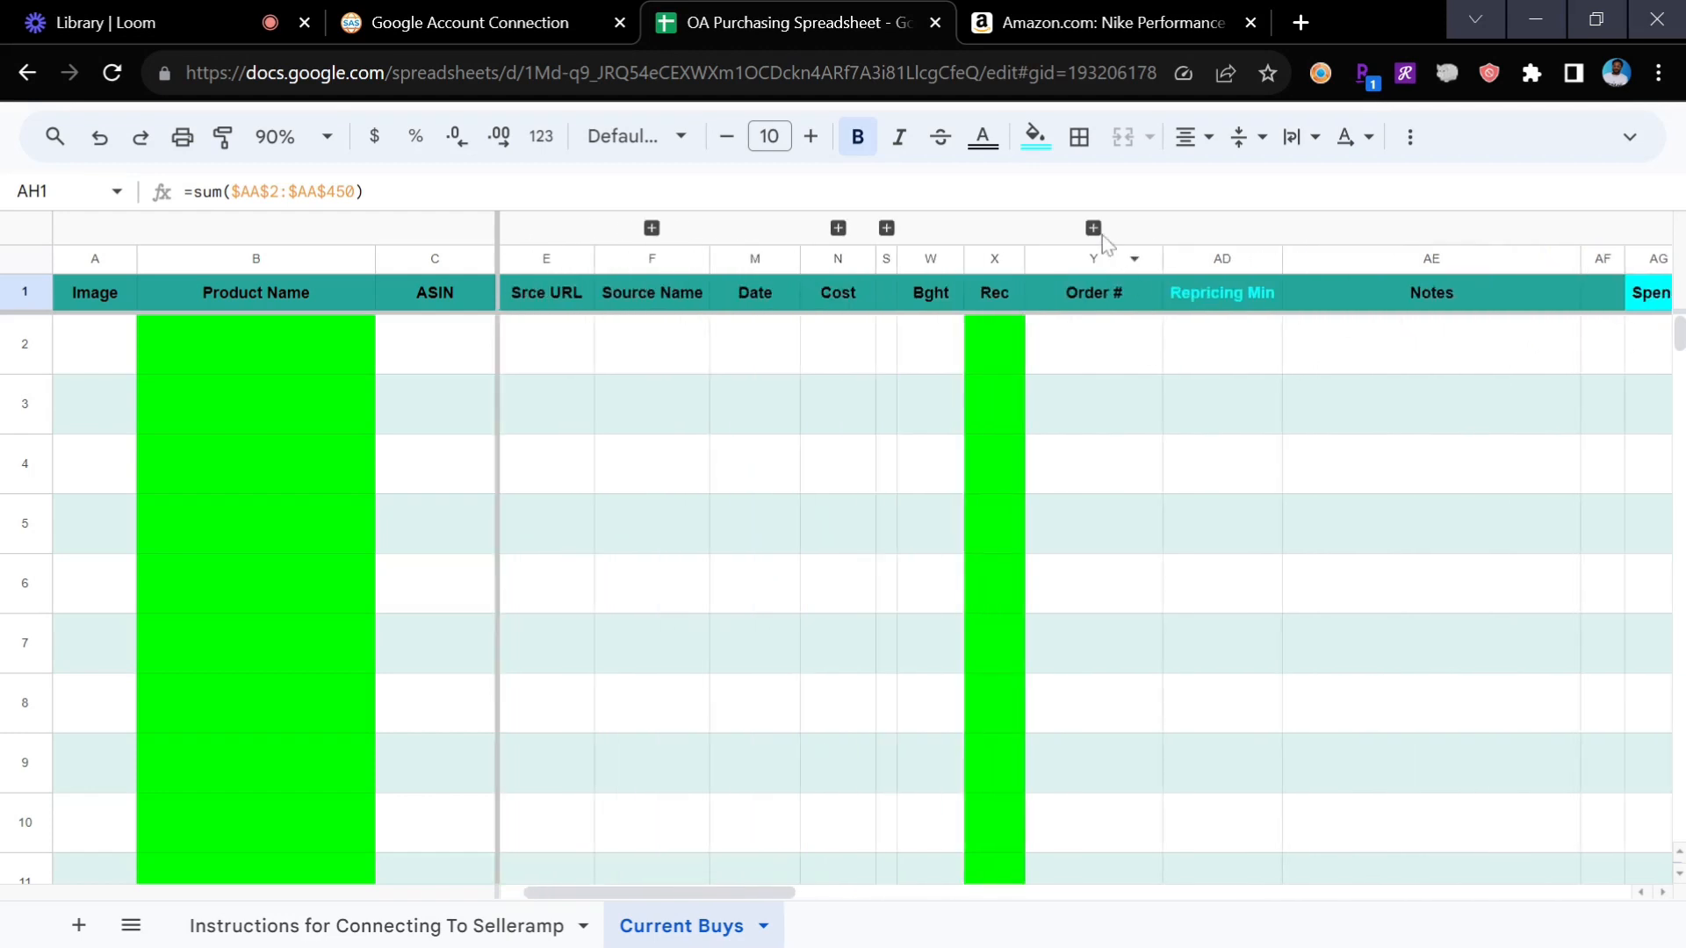
left_click(1094, 228)
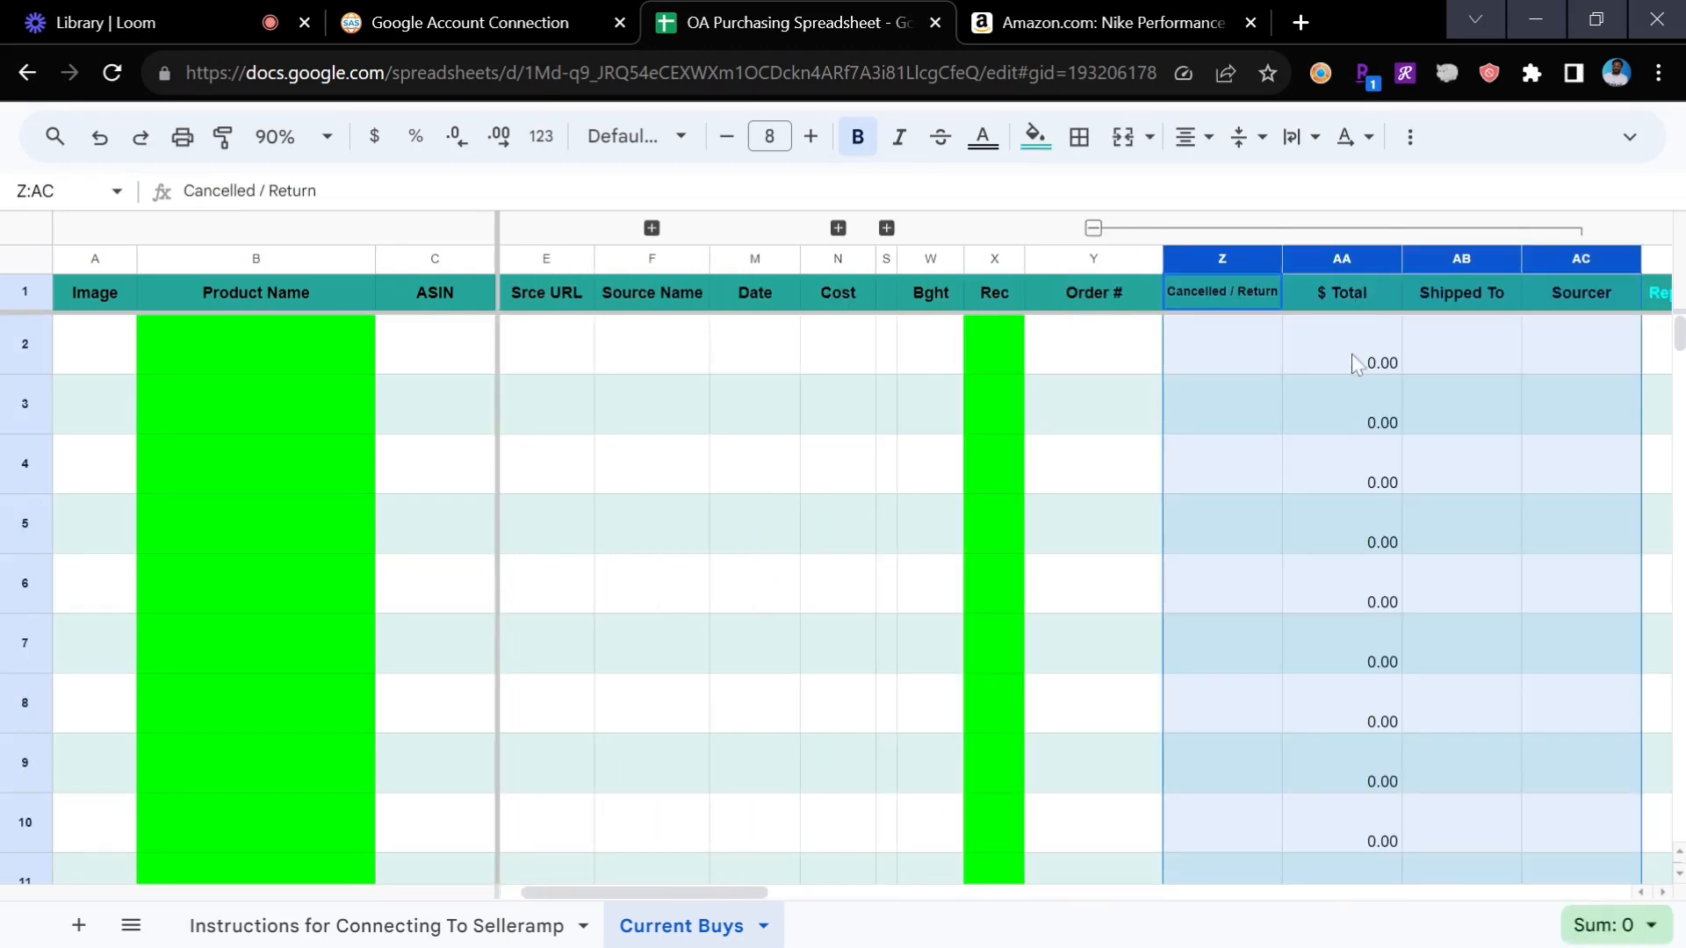
left_click(1355, 356)
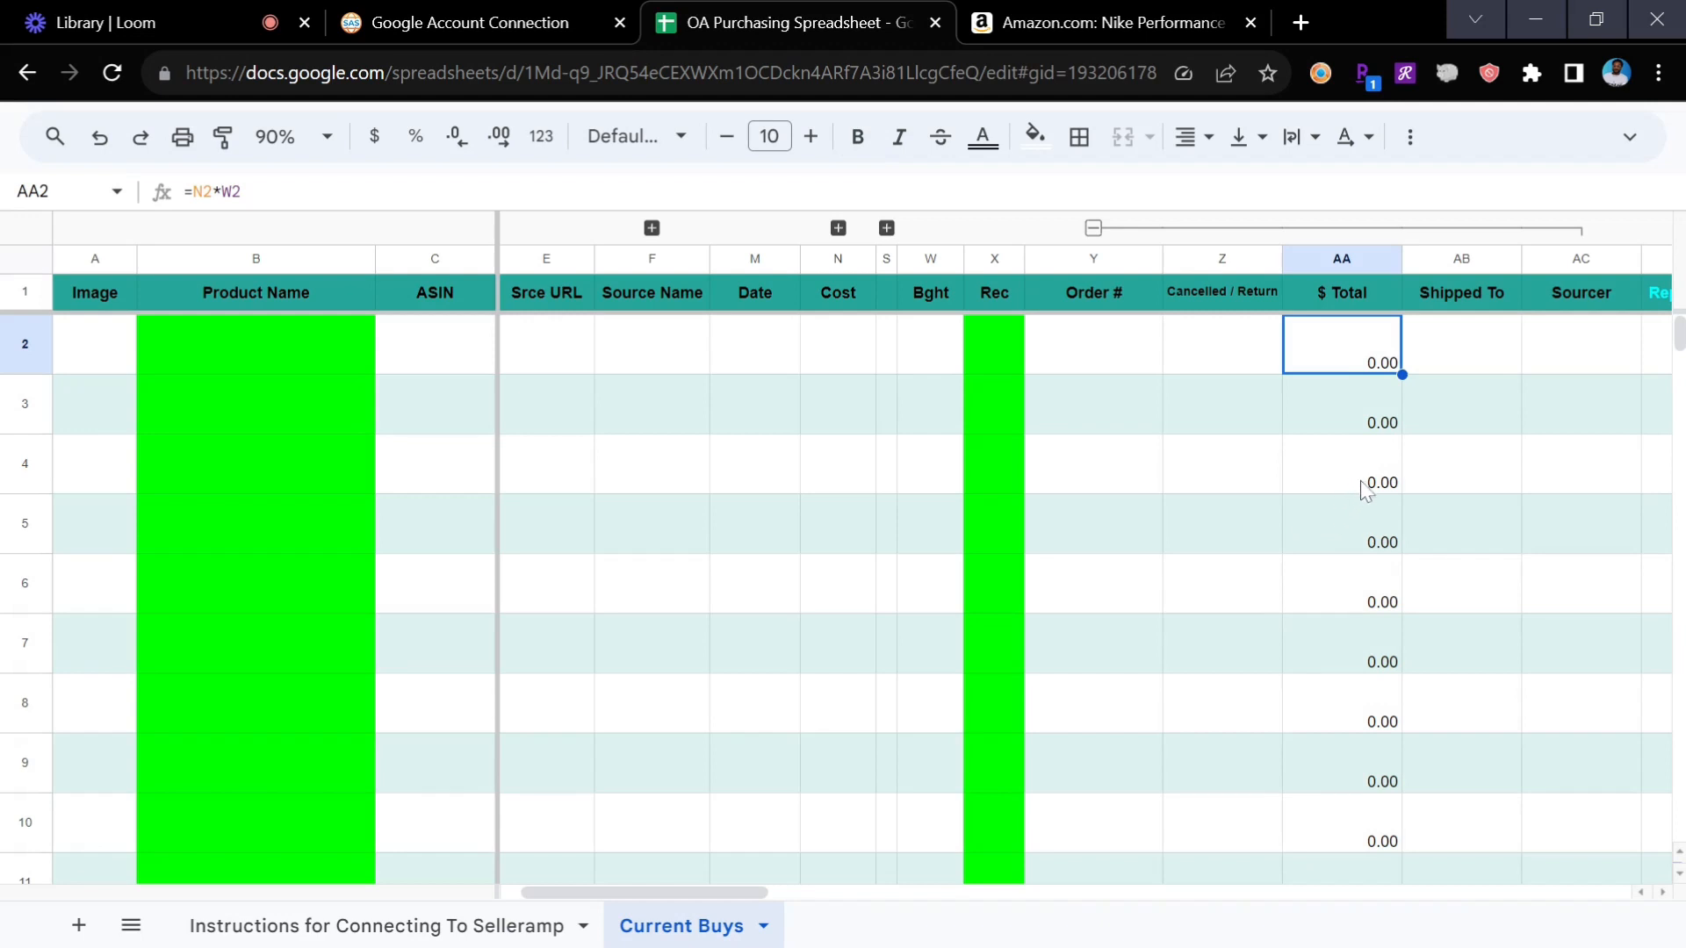
left_click(932, 344)
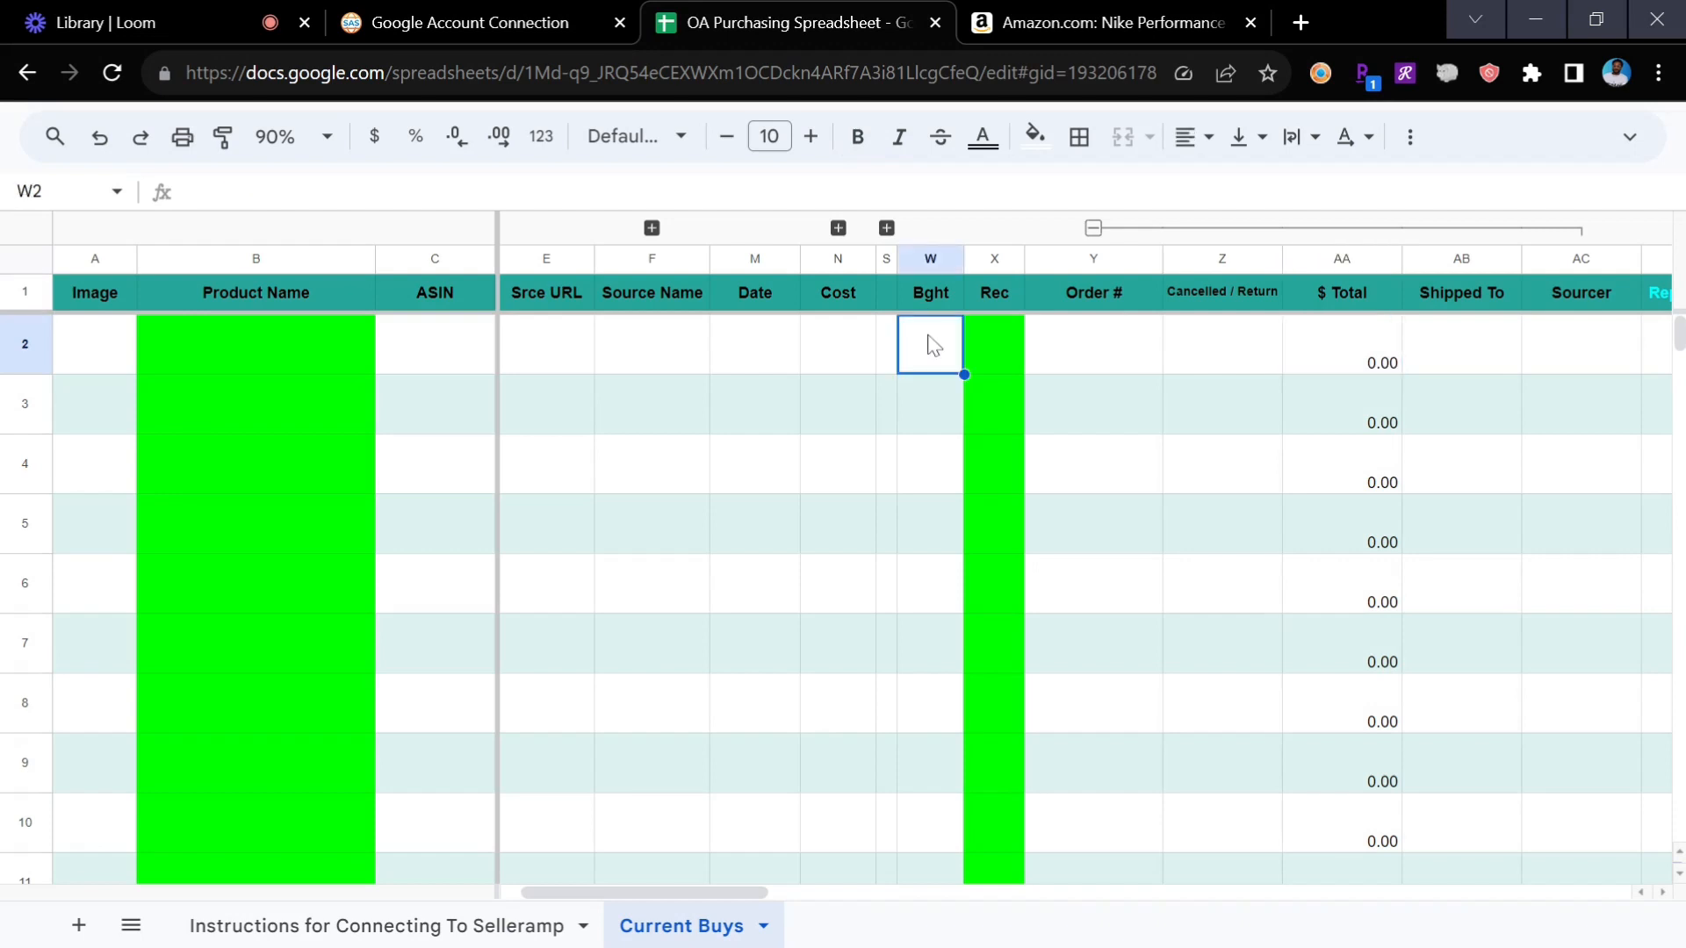
left_click(862, 360)
scroll(866, 358, "right", 6)
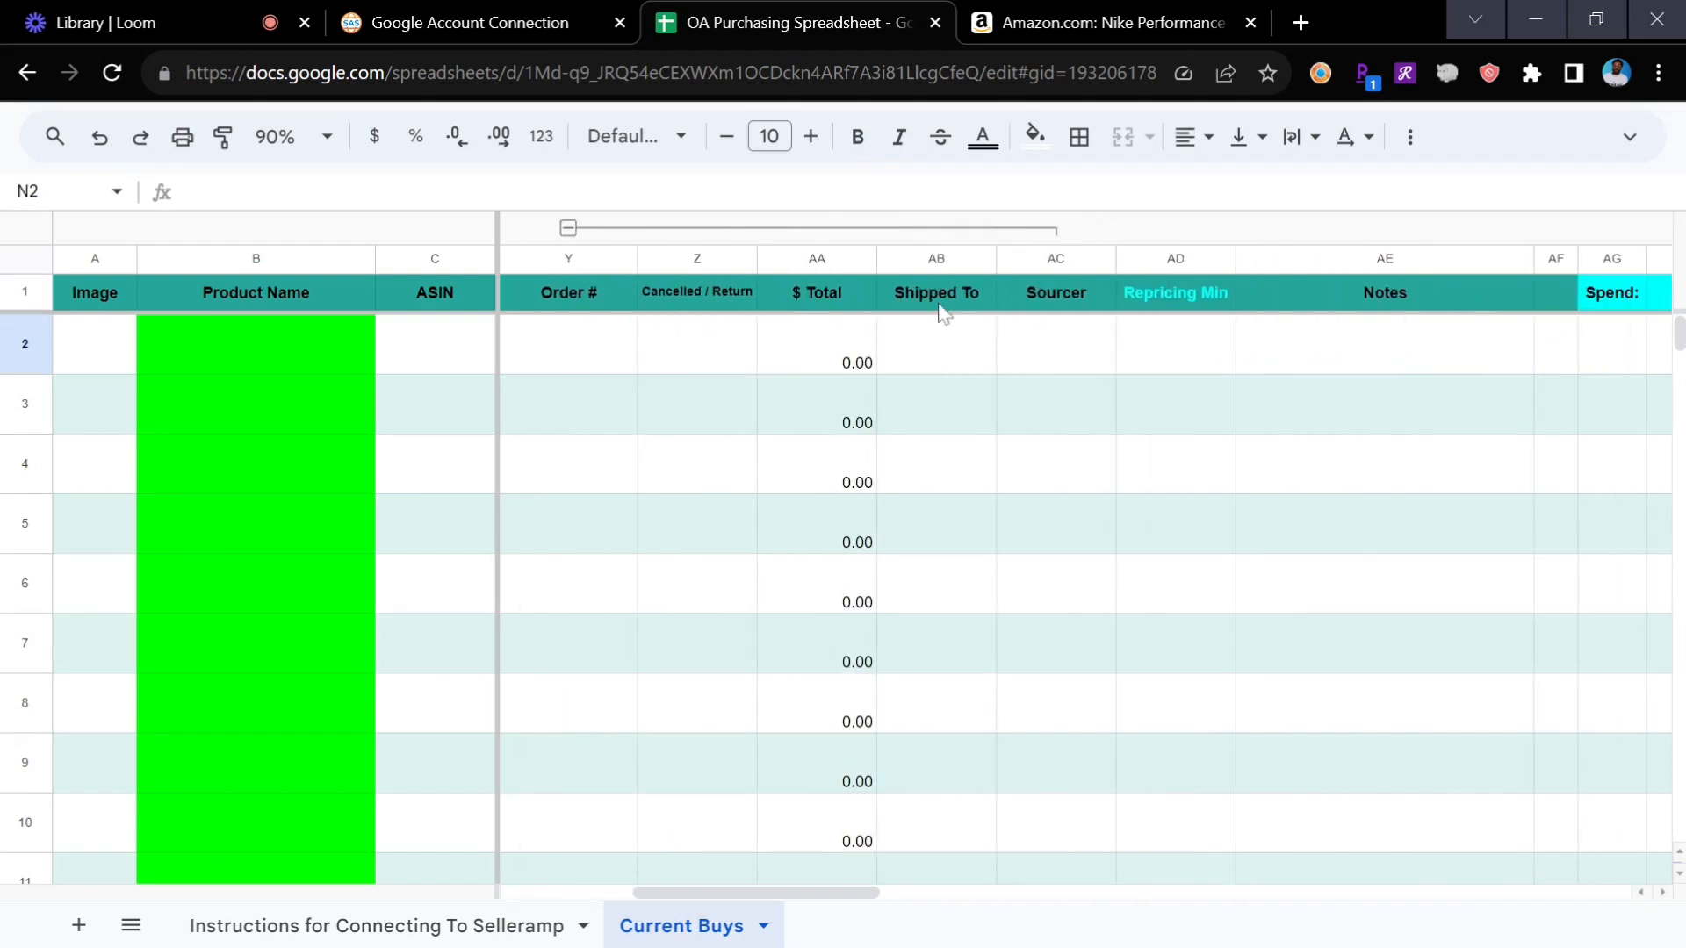
left_click(569, 227)
- Examine the header row formulas for the goal percentage, Units Bought and Units Received
scroll(1238, 361, "right", 6)
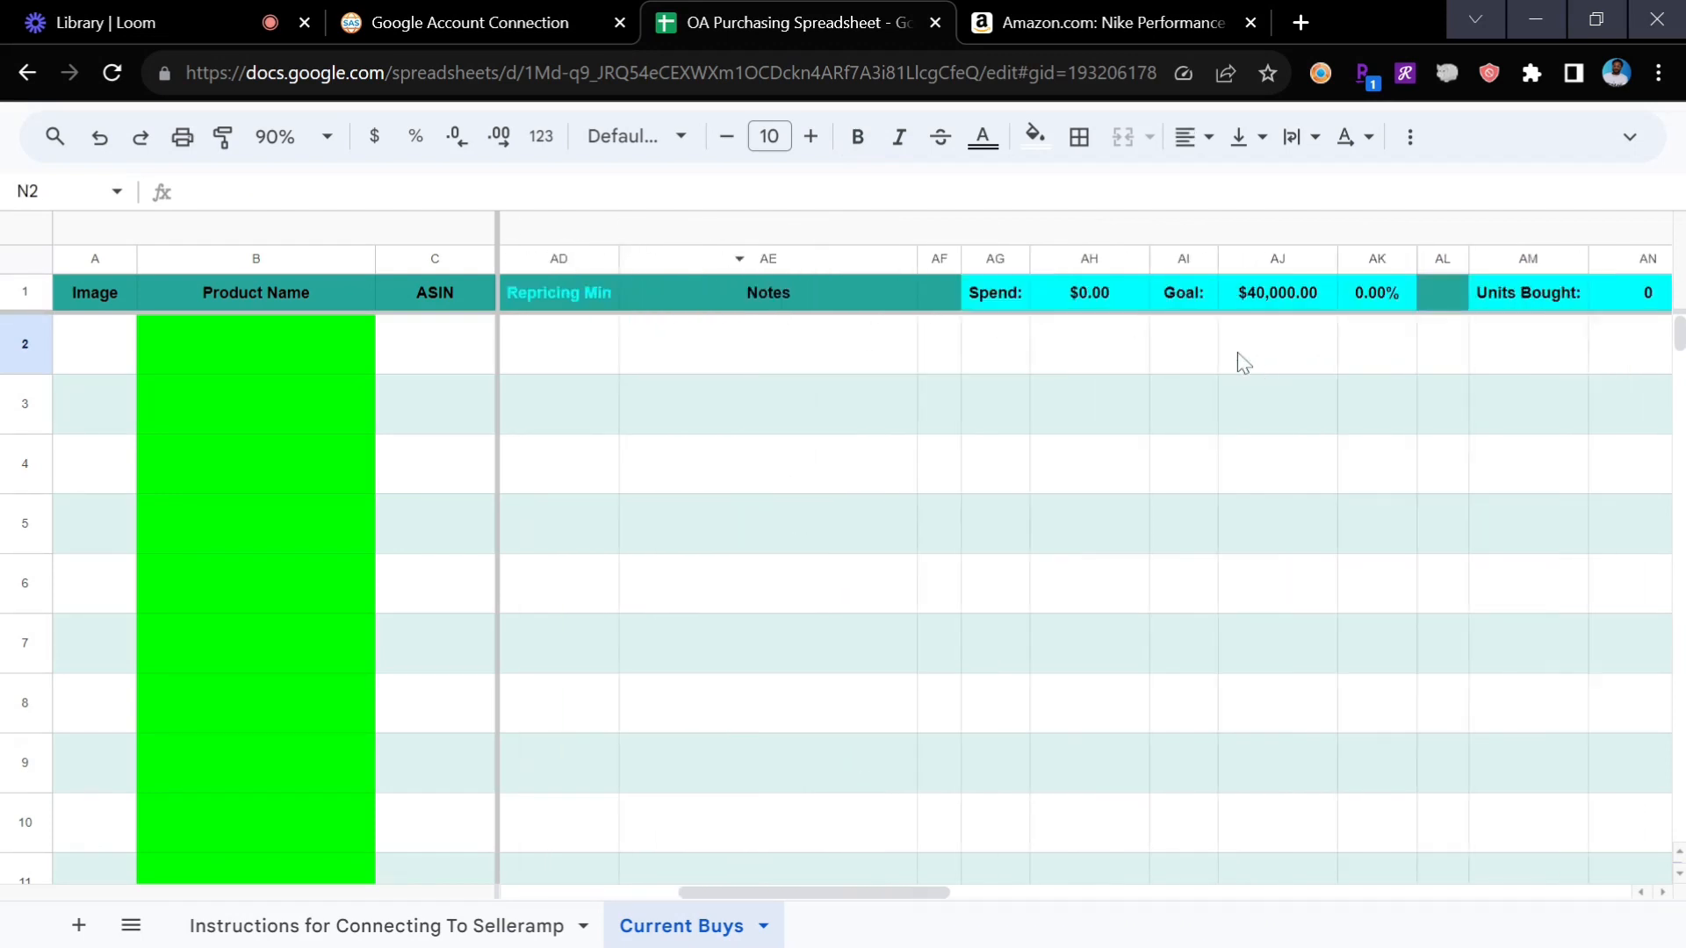
scroll(866, 324, "left", 2)
left_click(915, 306)
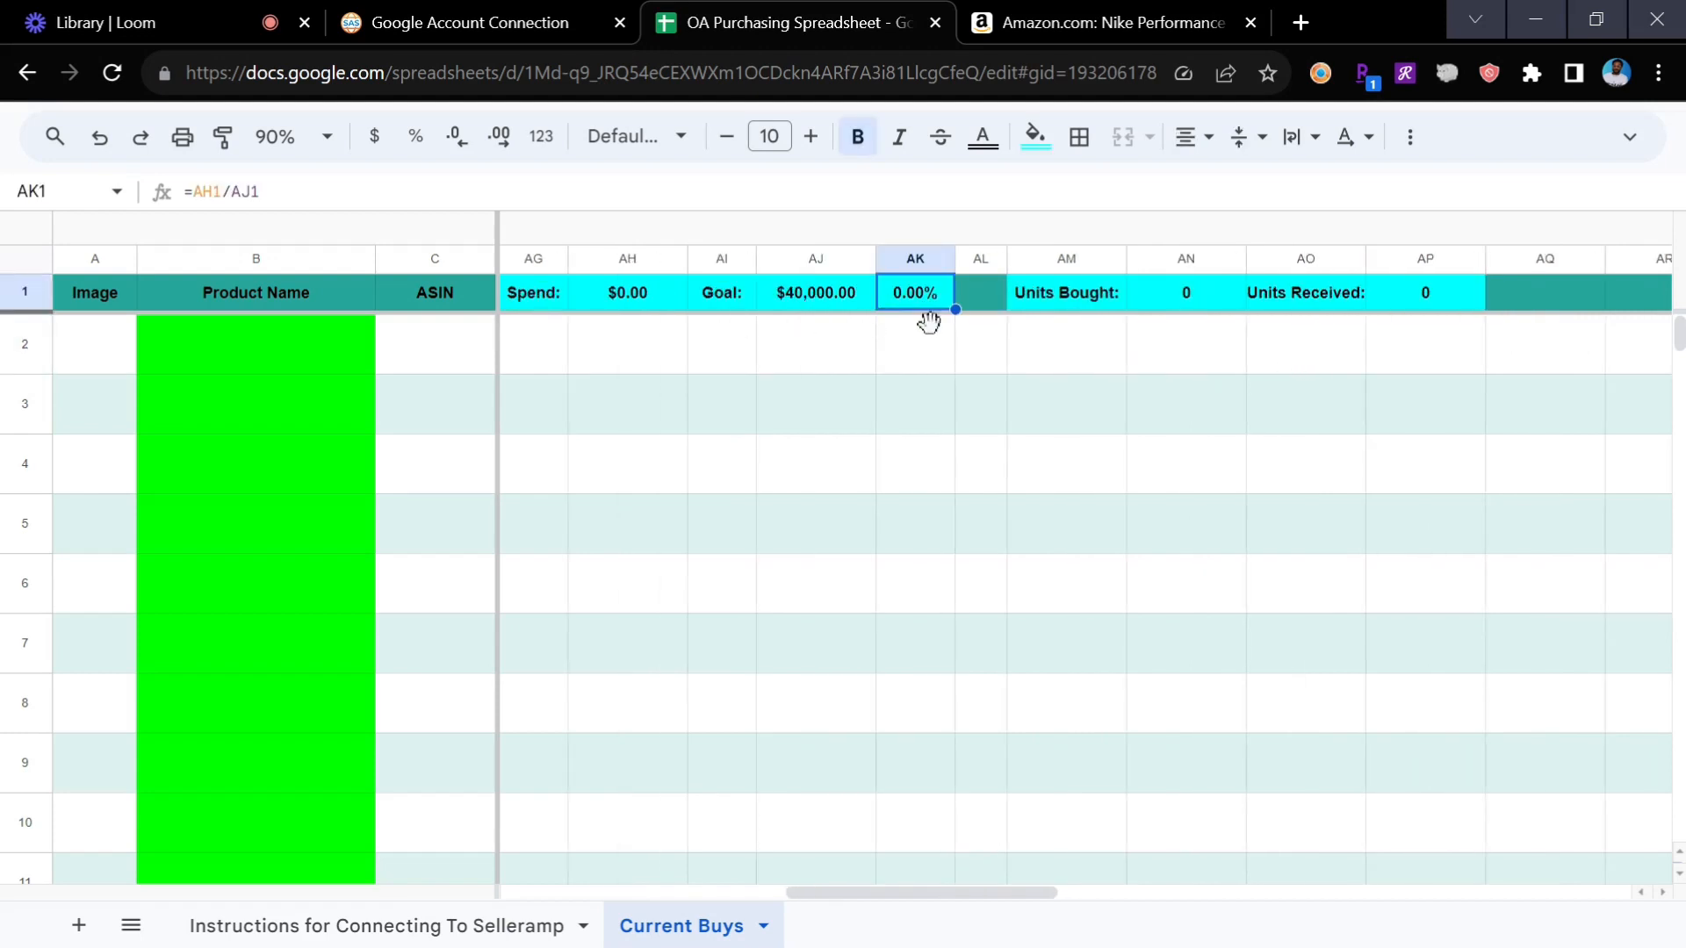
left_click(1218, 305)
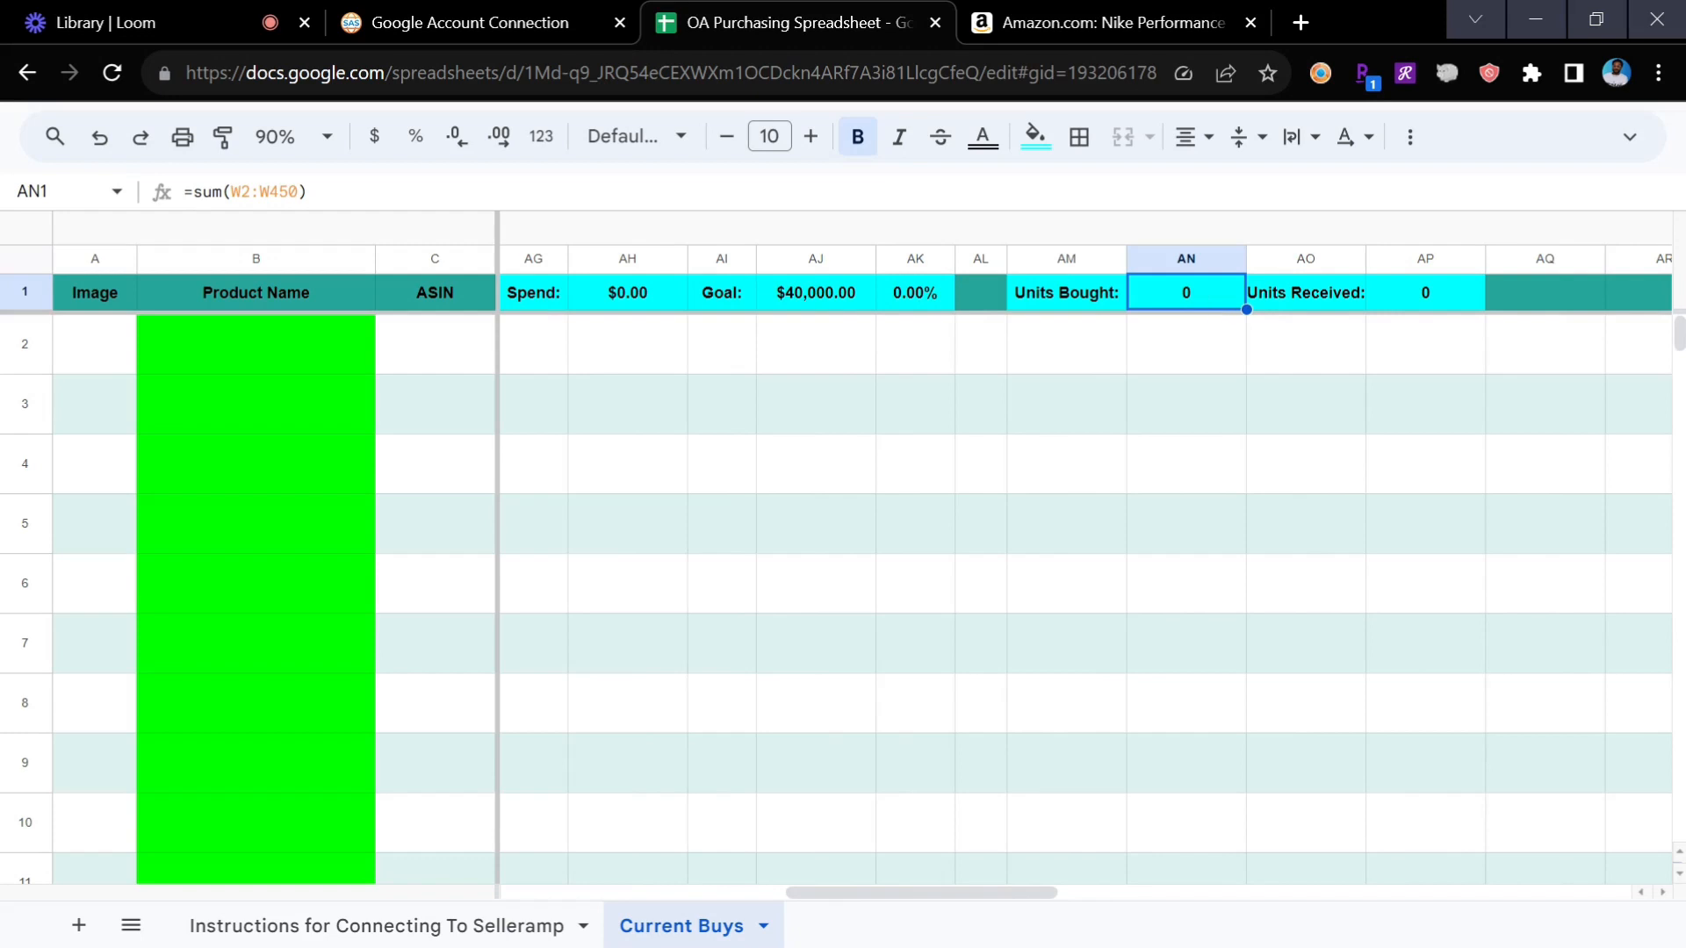
left_click(1387, 296)
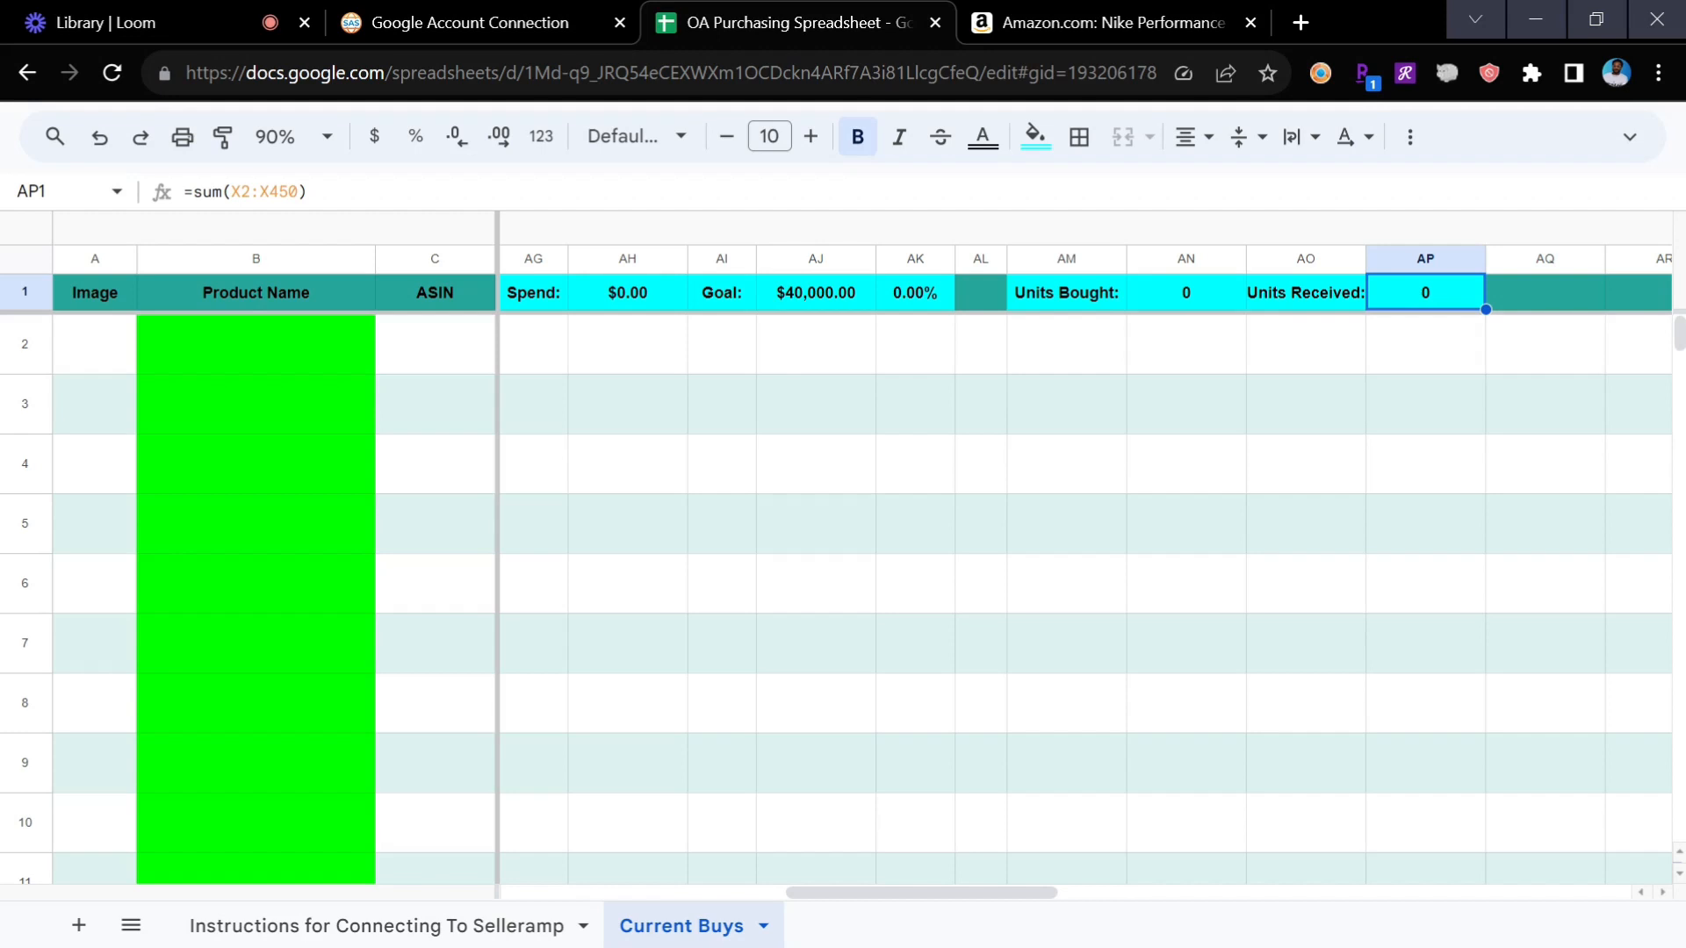
scroll(1161, 423, "left", 6)
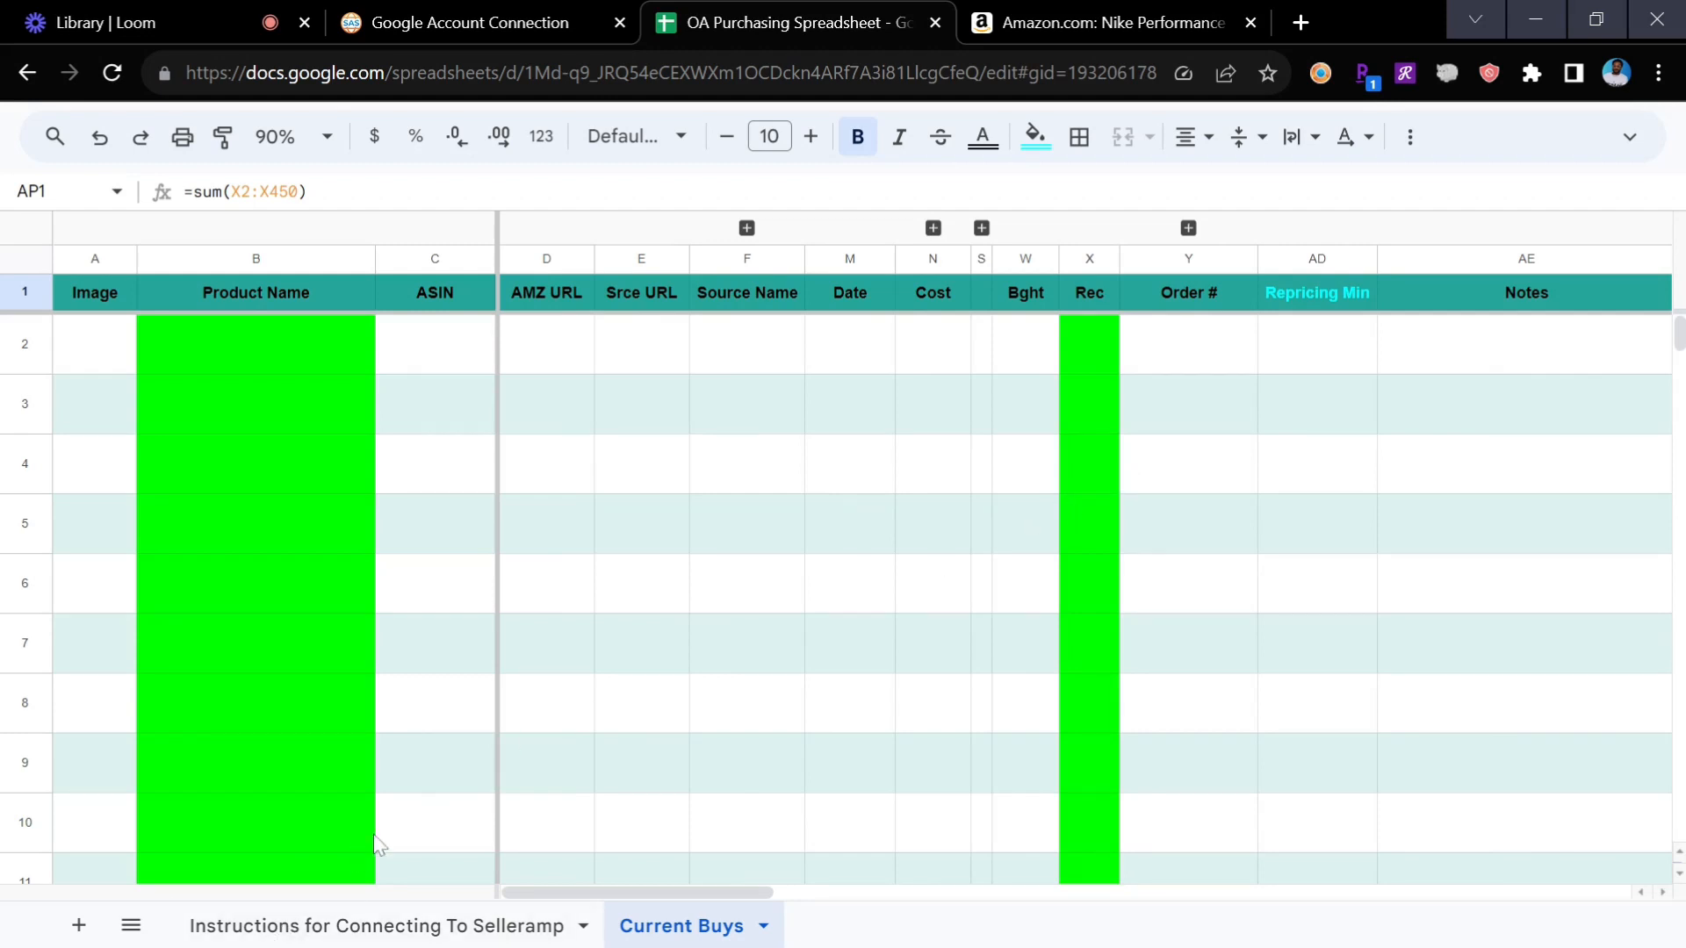
- Read the steps for using the template with a new Seller Amp spreadsheet, and look over SellerAmp's Google Sheets setup page
left_click(354, 931)
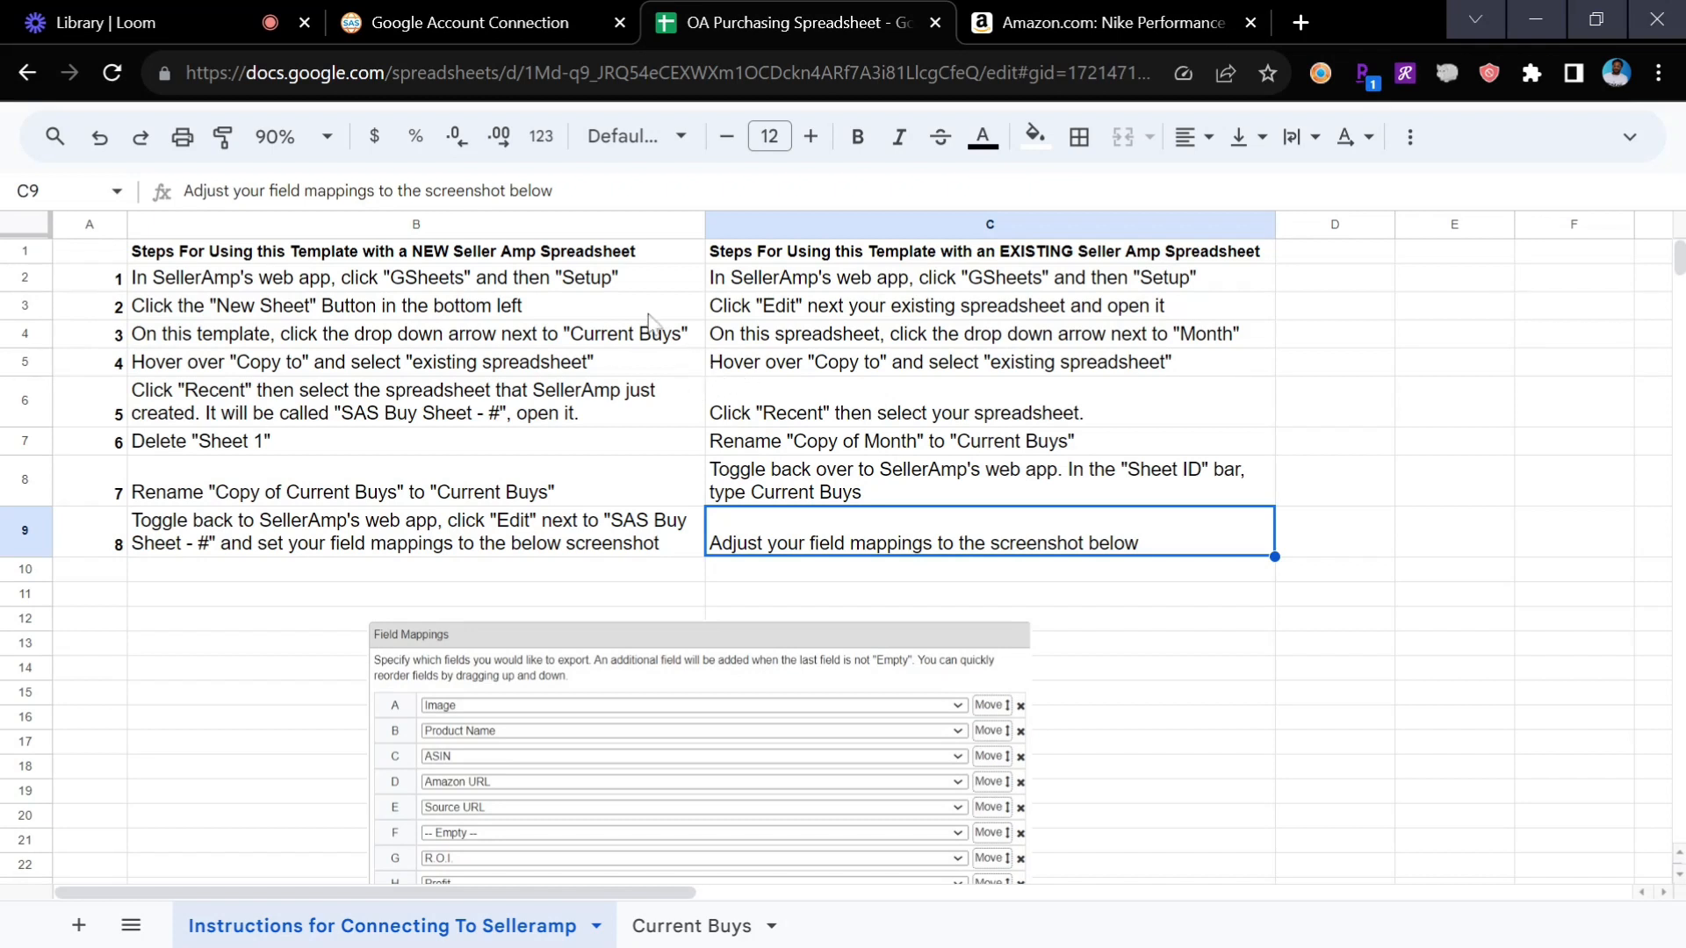
left_click(344, 256)
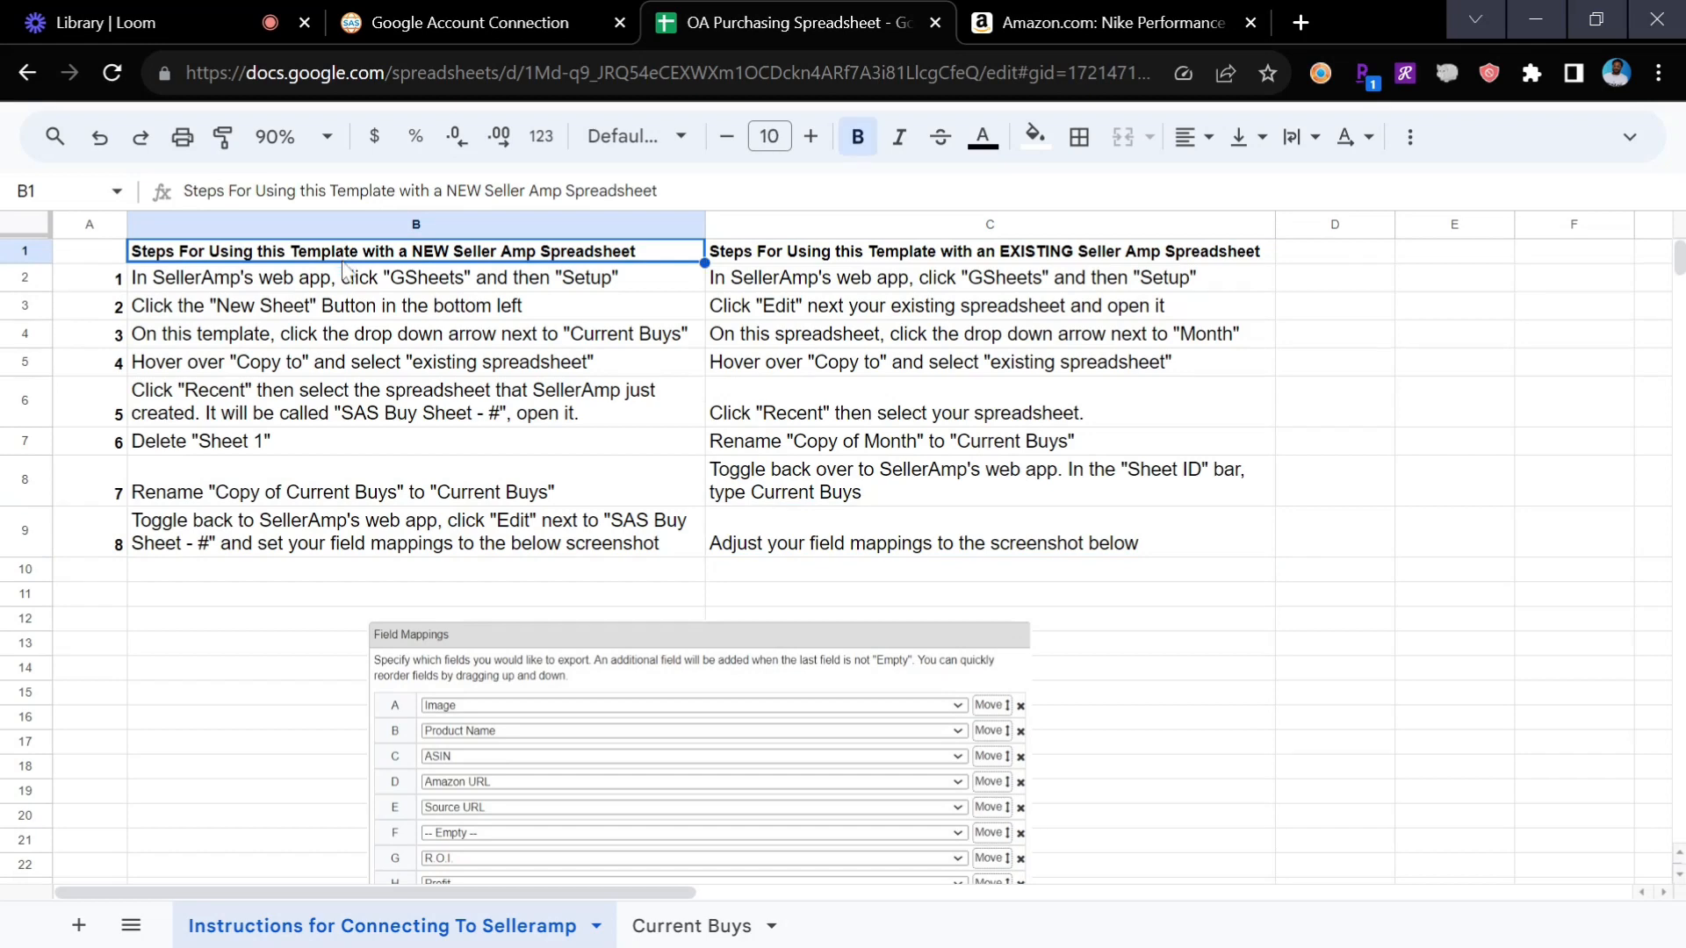
left_click(444, 24)
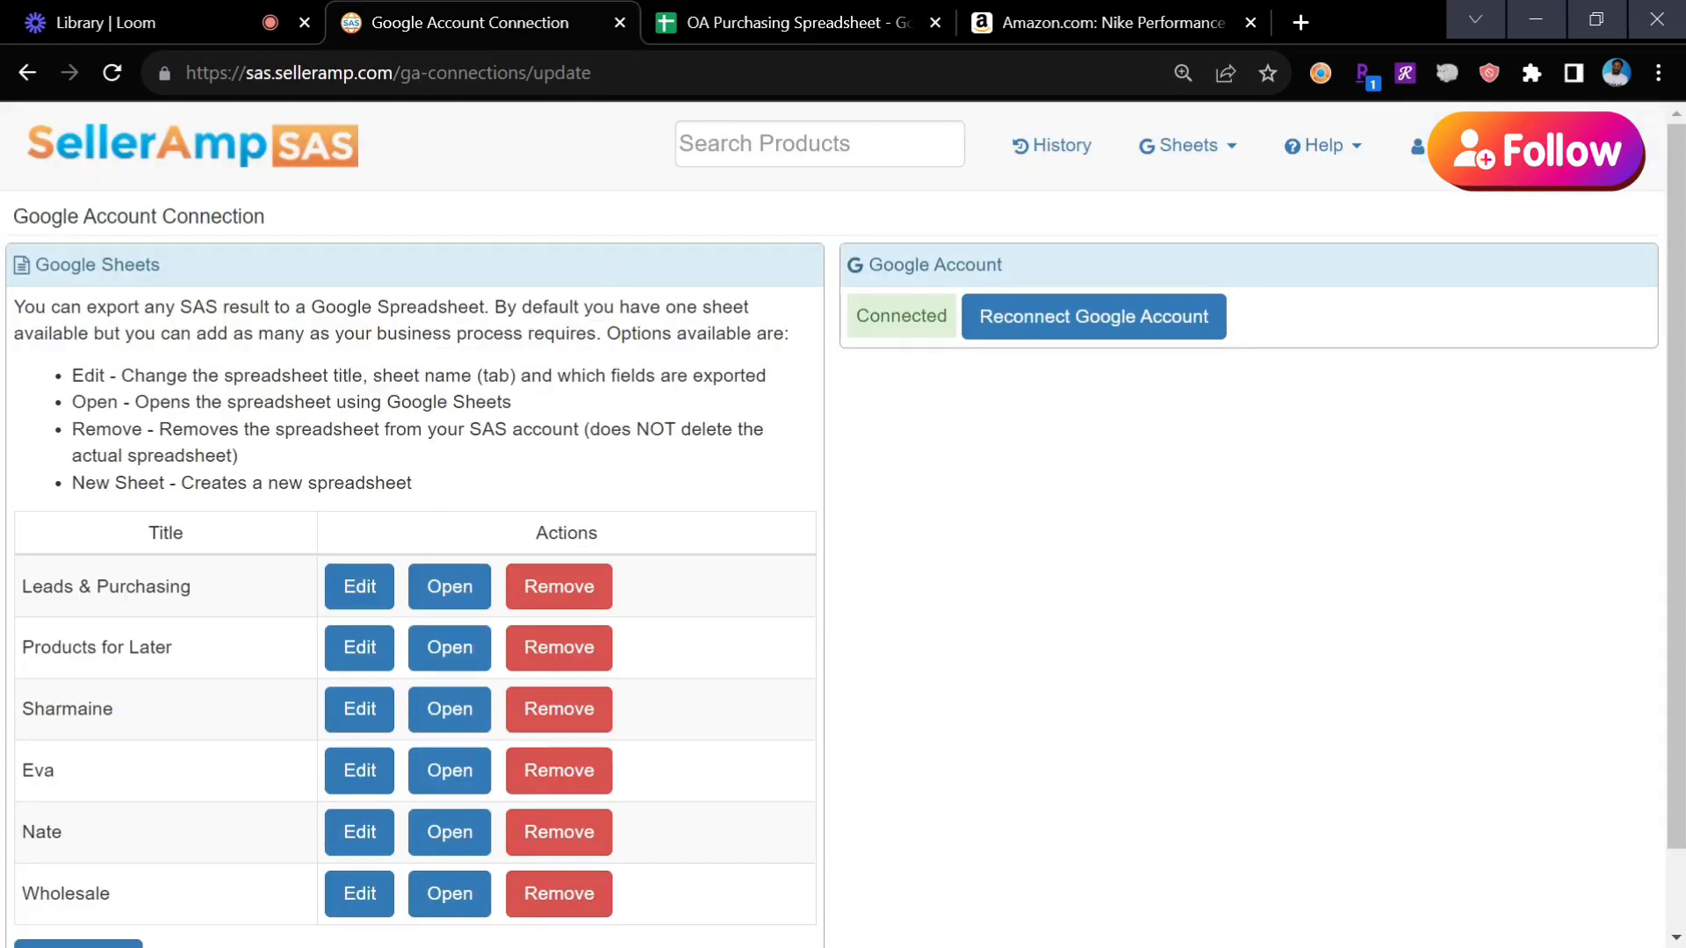
left_click(1197, 163)
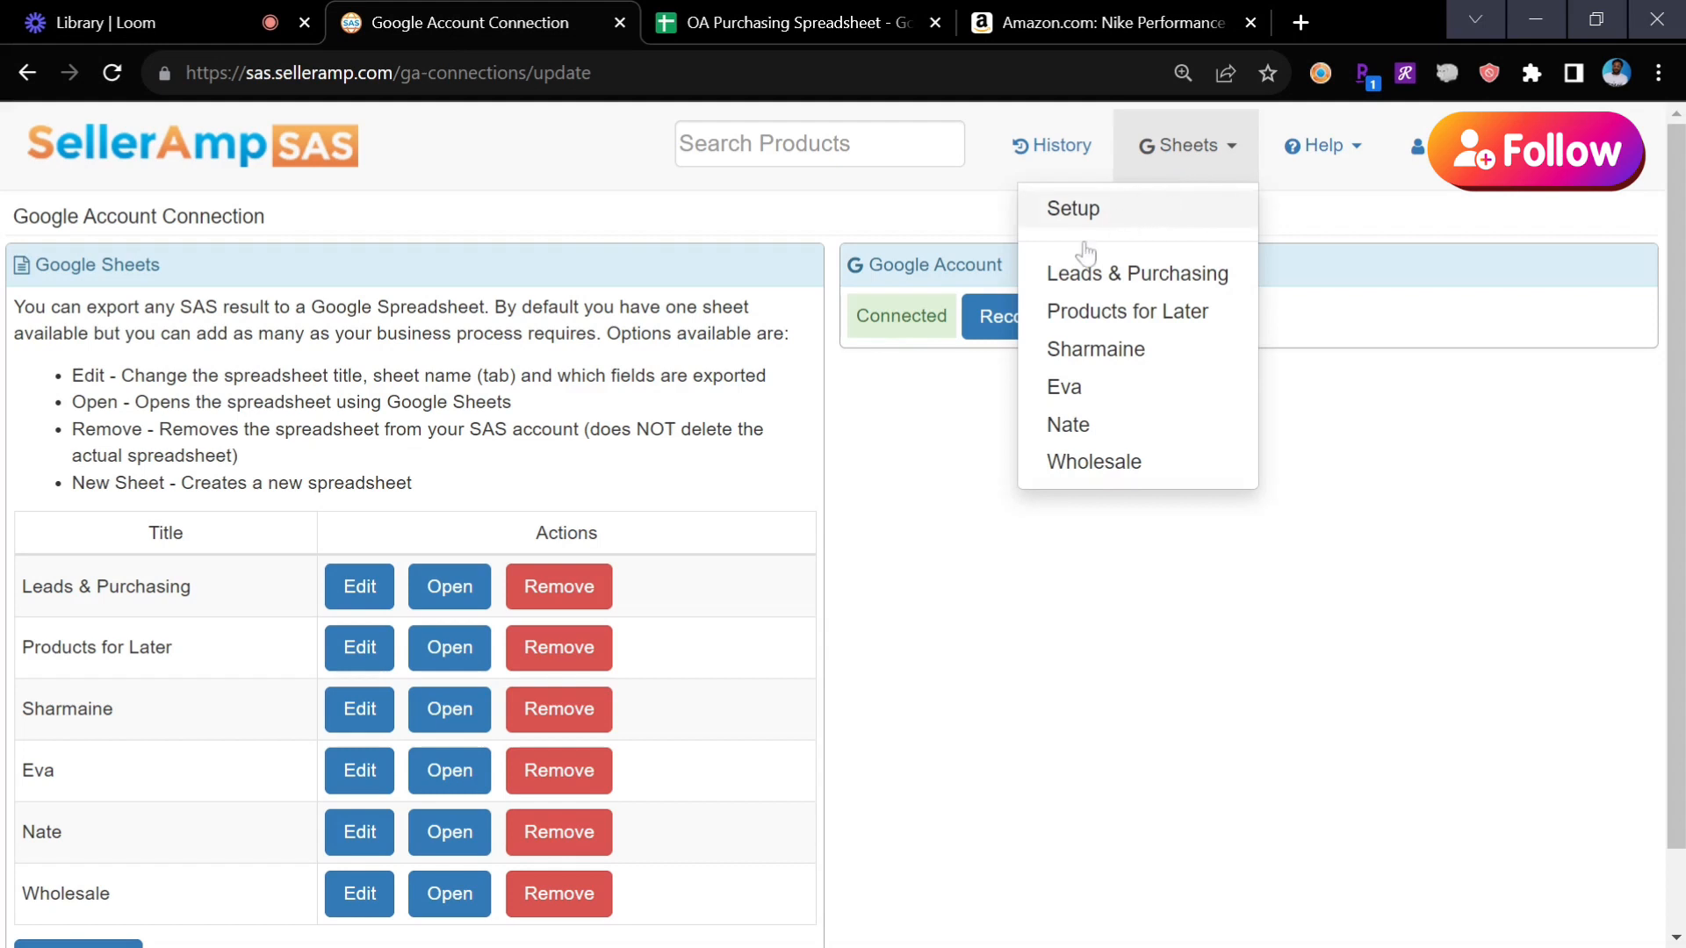
left_click(918, 490)
scroll(918, 488, "down", 1)
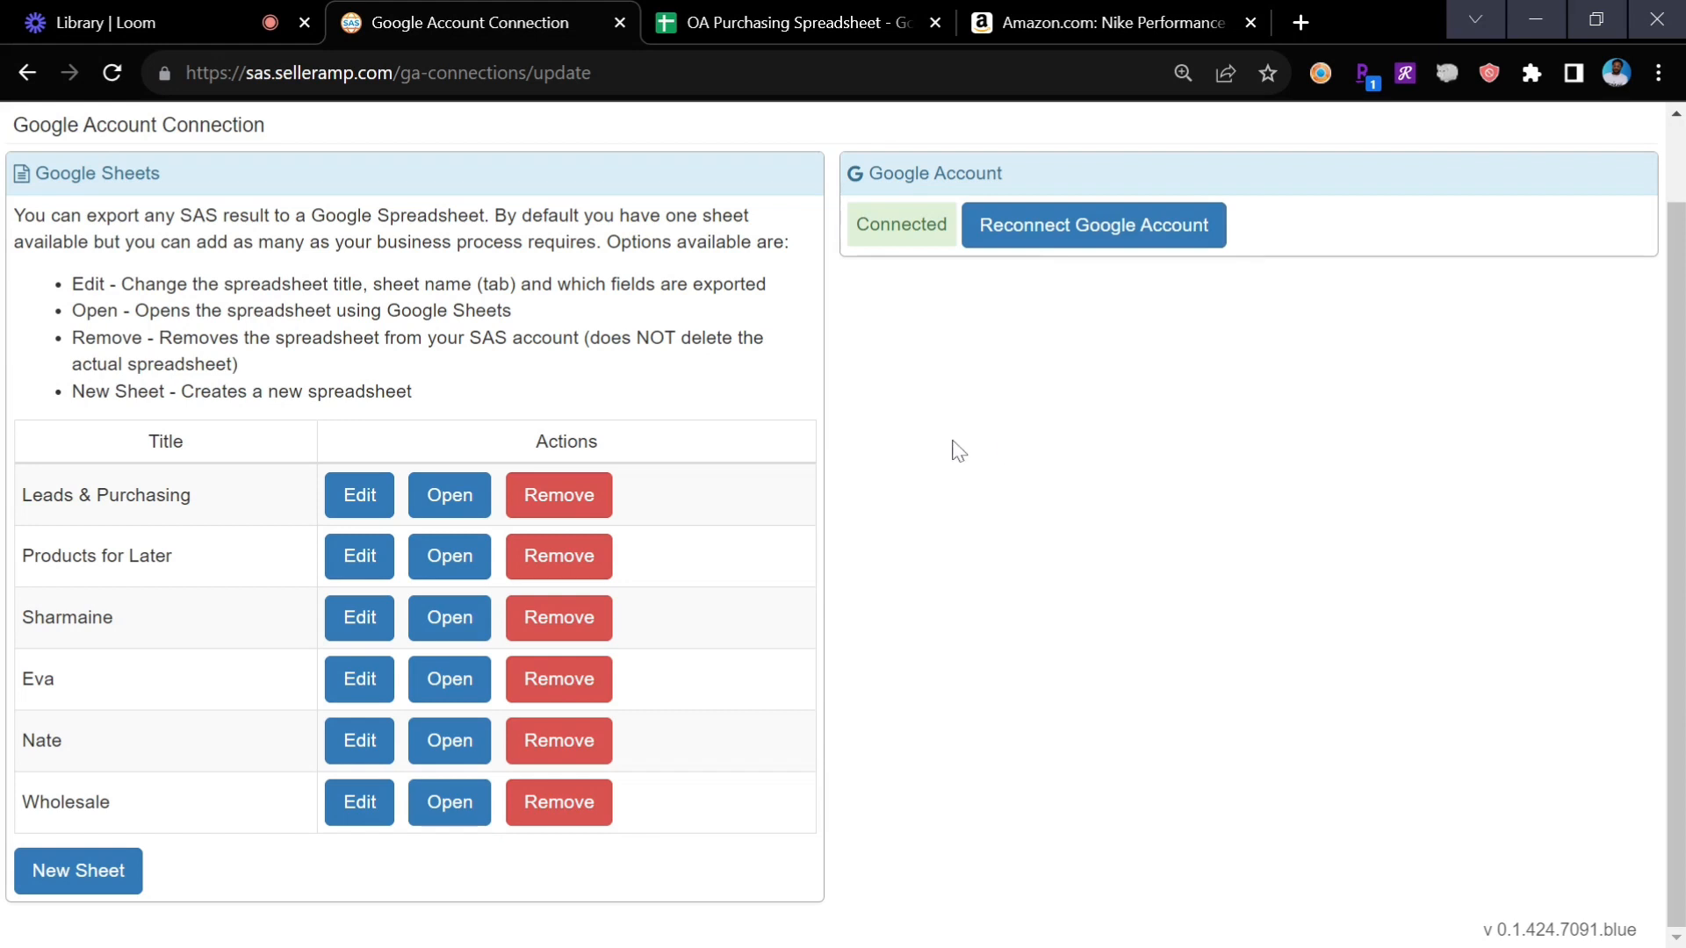
- Create a new sheet in SellerAmp's Google Sheets setup and review its field mappings
left_click(81, 867)
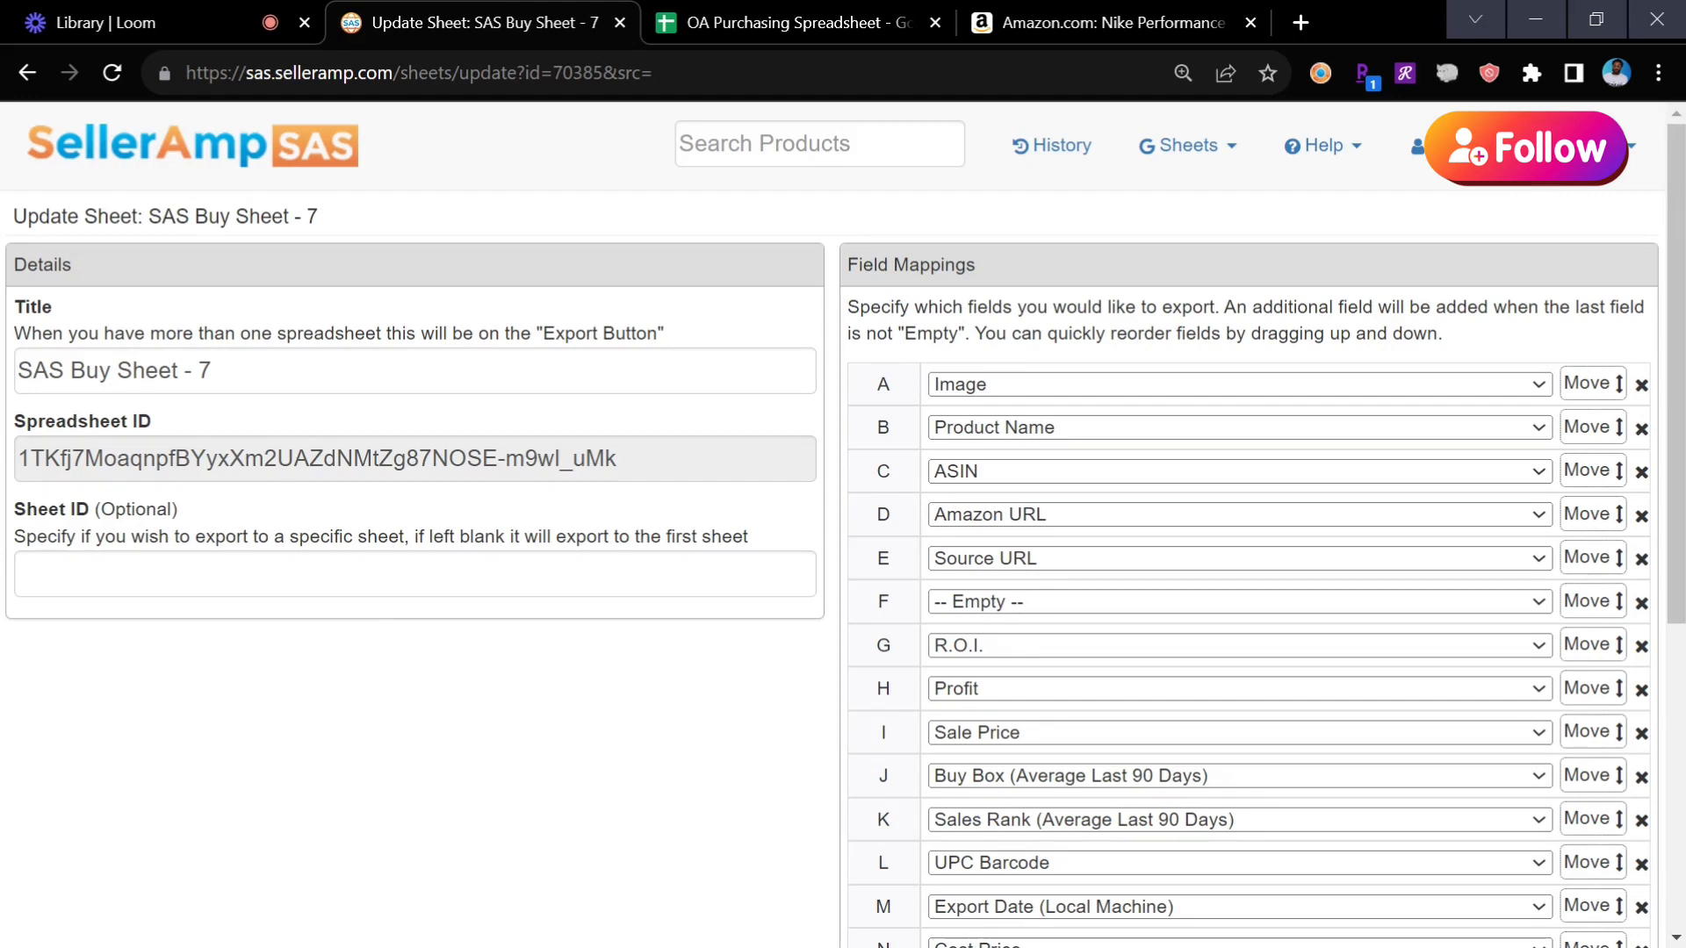
scroll(804, 572, "down", 6)
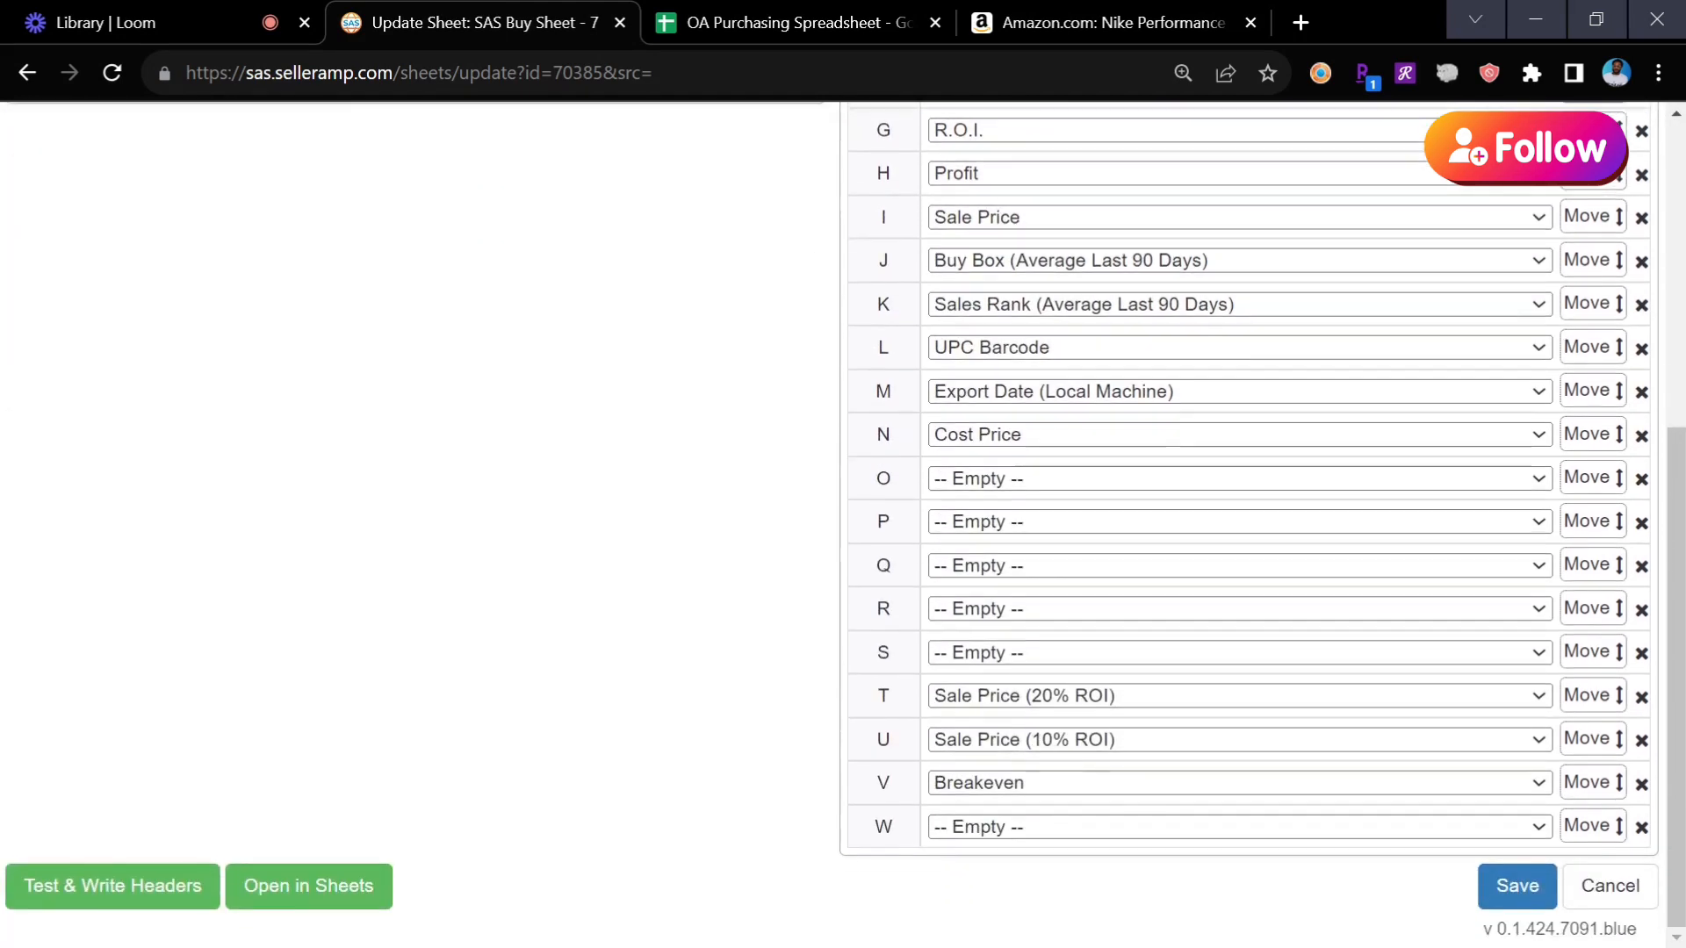
scroll(804, 573, "up", 1)
scroll(809, 573, "up", 5)
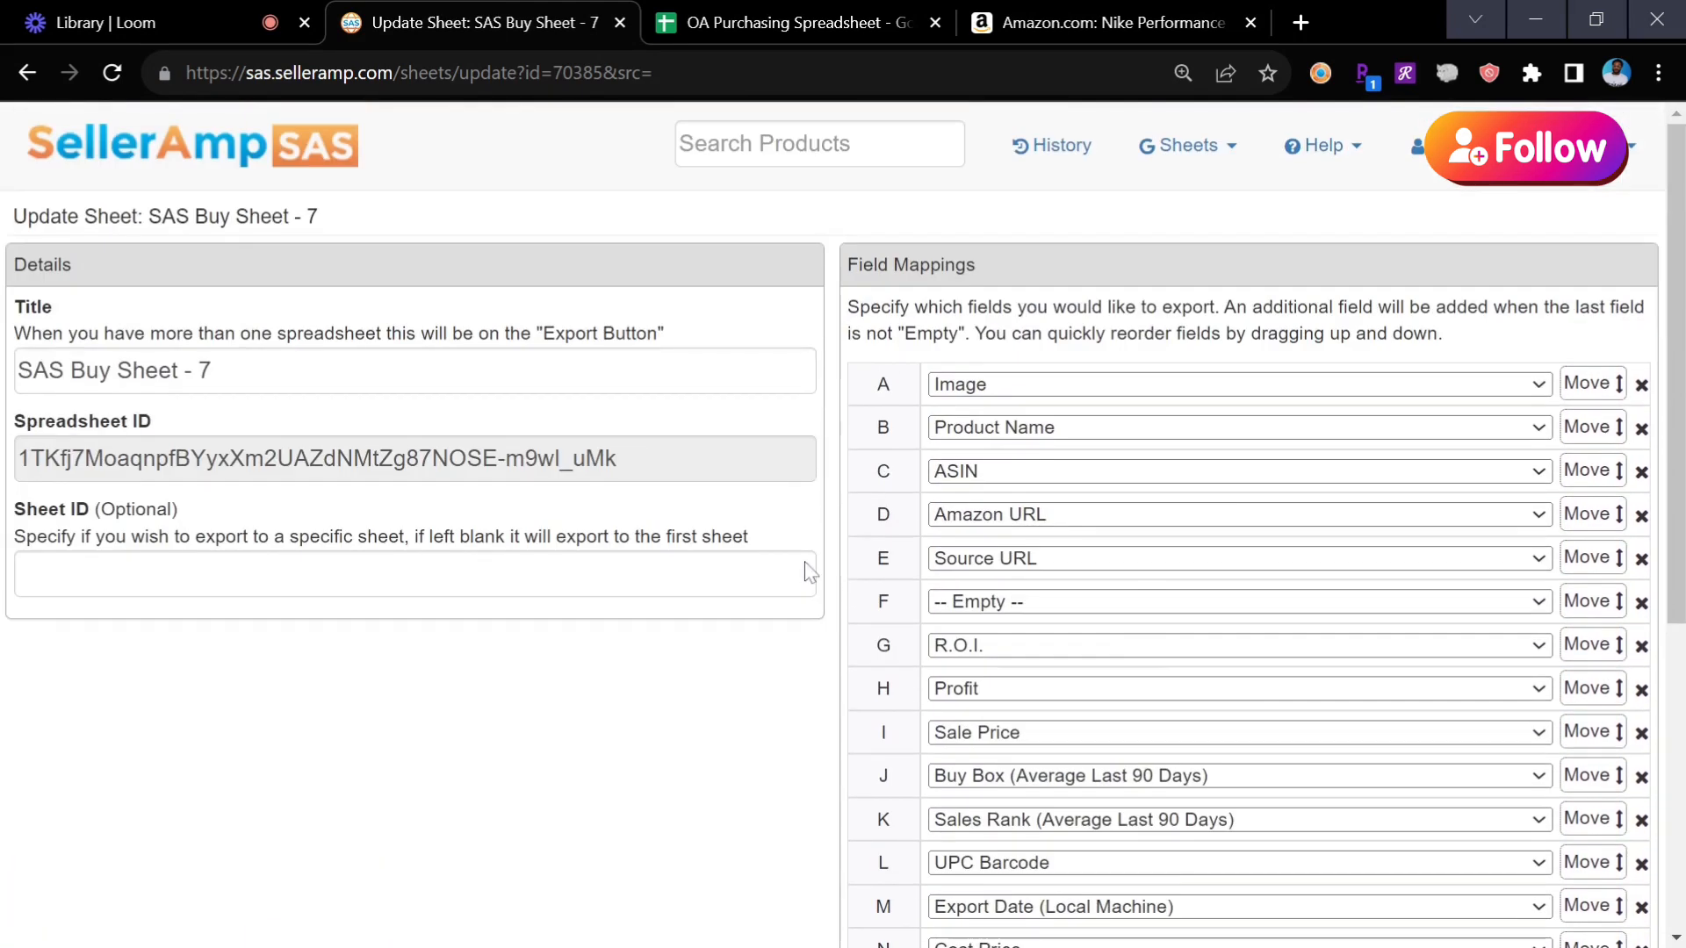
- Copy the Current Buys sheet of the OA Purchasing Spreadsheet into the existing spreadsheet SAS Buy Sheet - 7
left_click(761, 16)
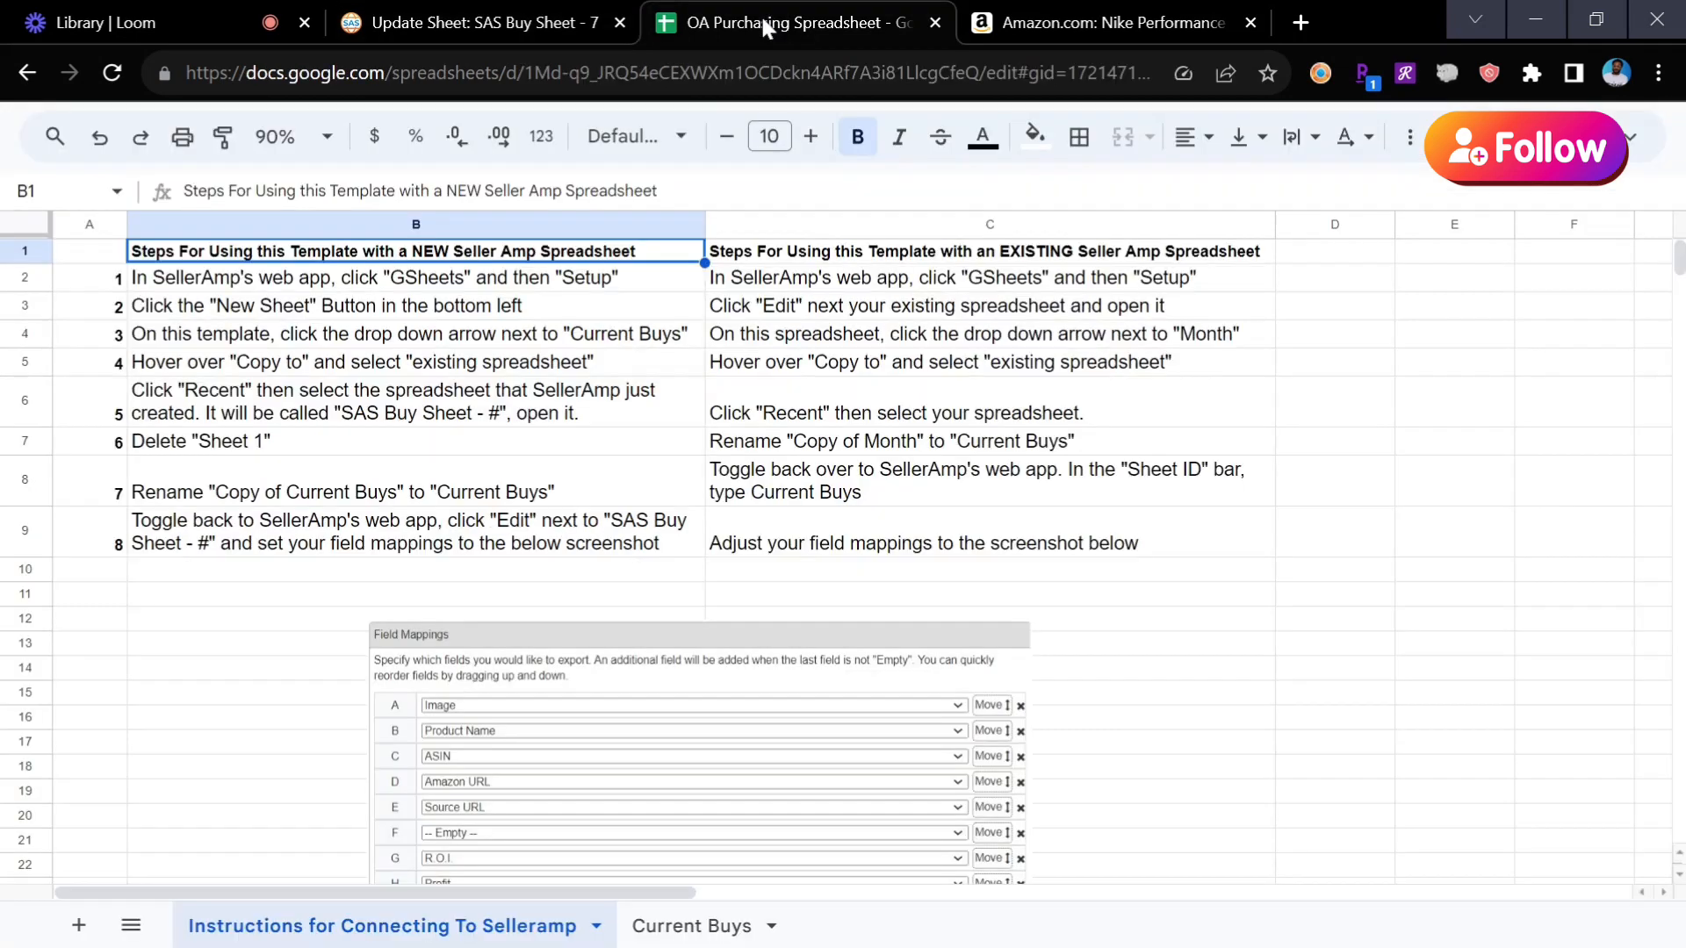
left_click(733, 926)
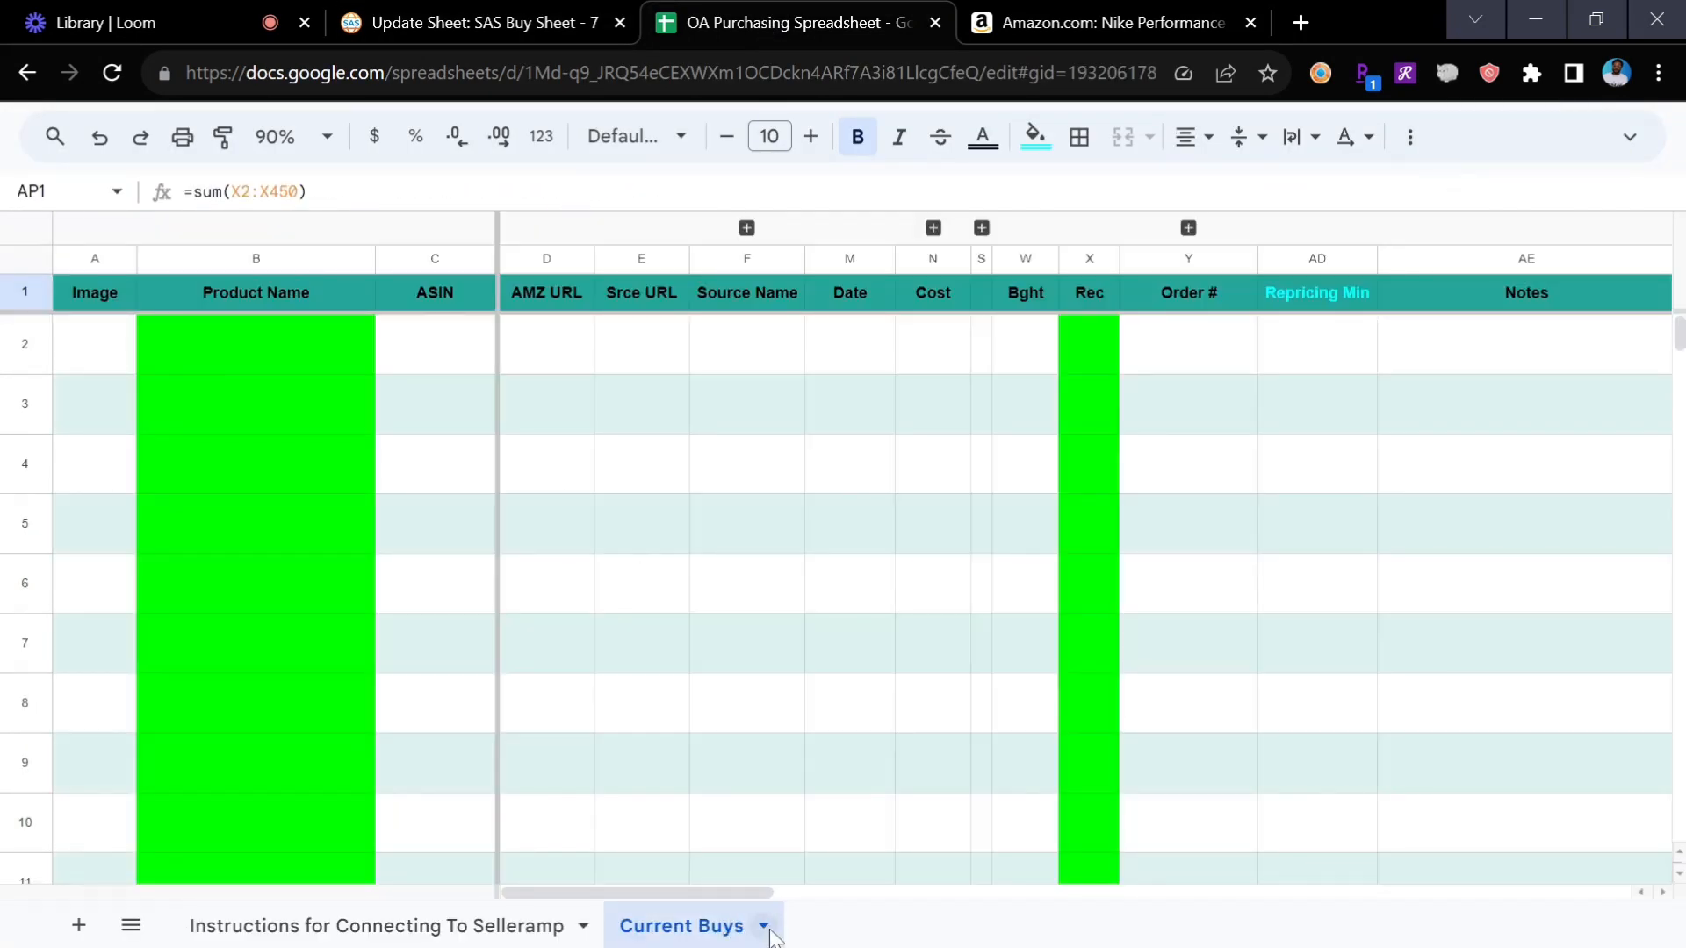
left_click(764, 929)
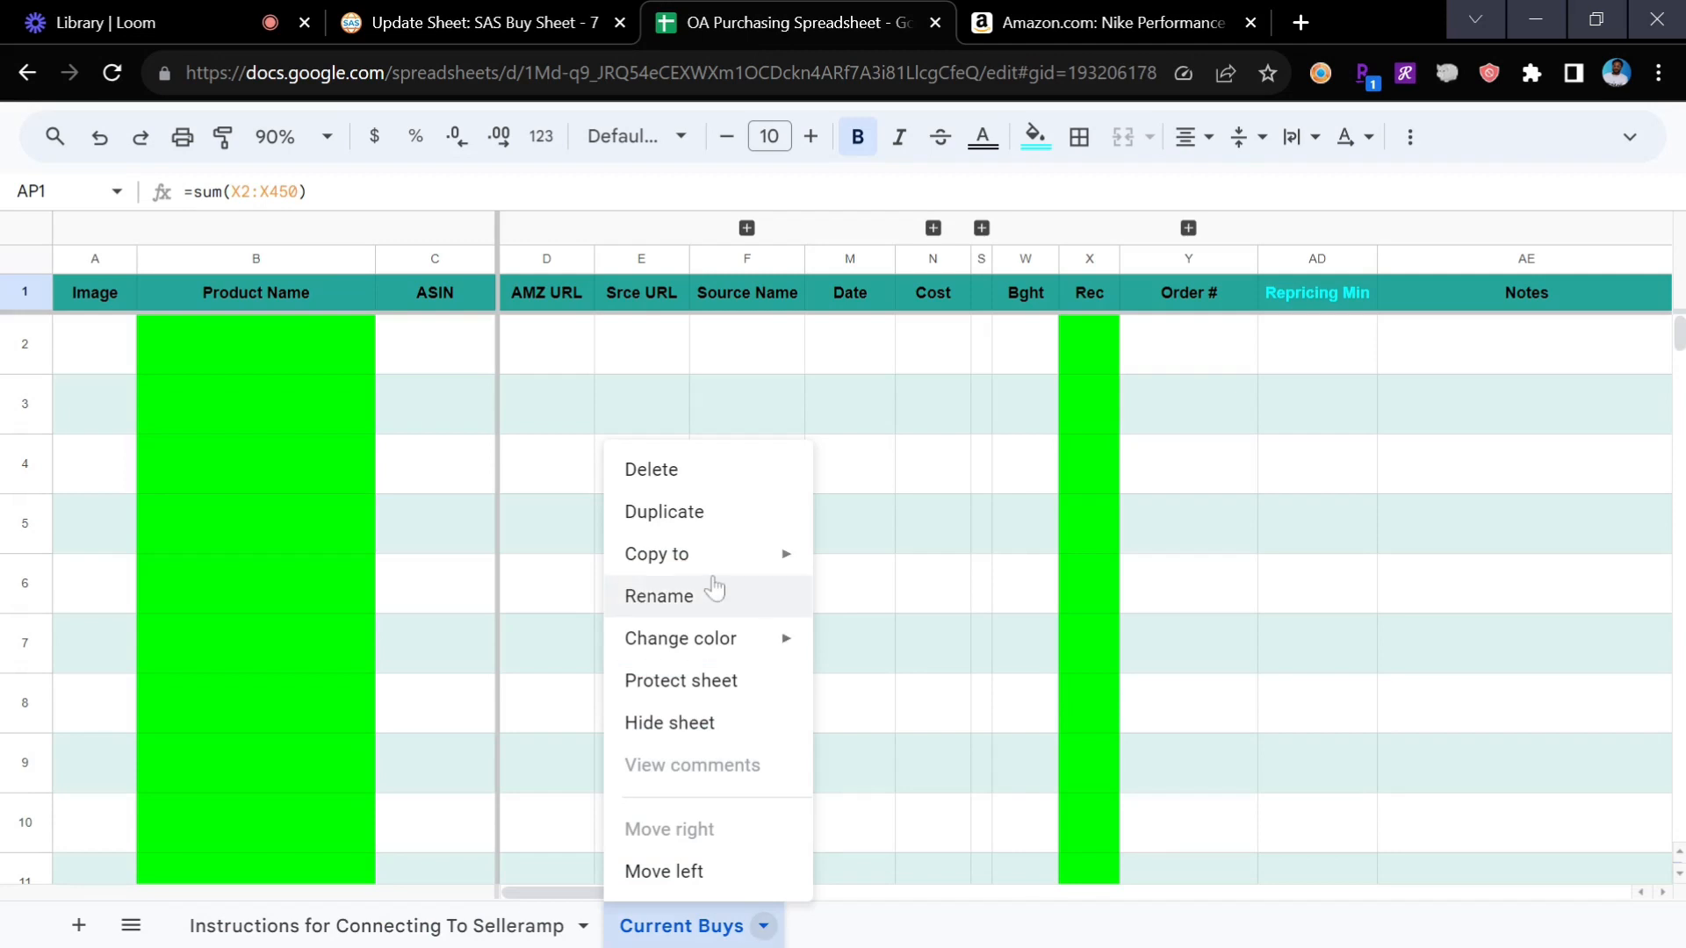
mouse_move(714, 596)
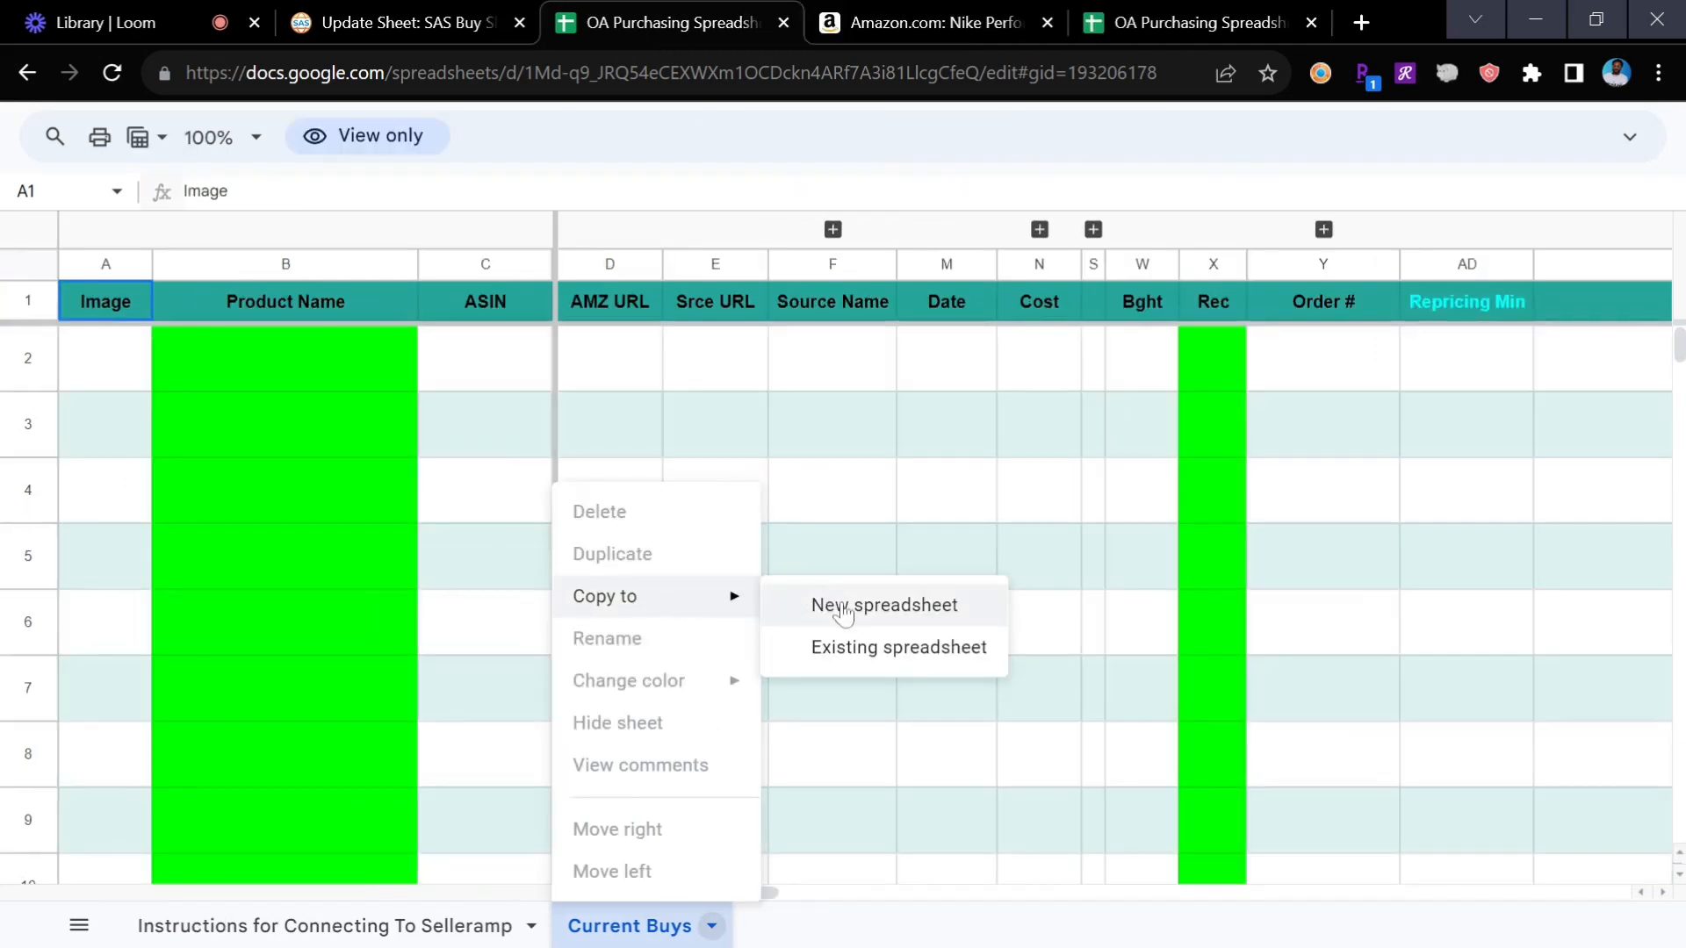
left_click(845, 650)
left_click(623, 312)
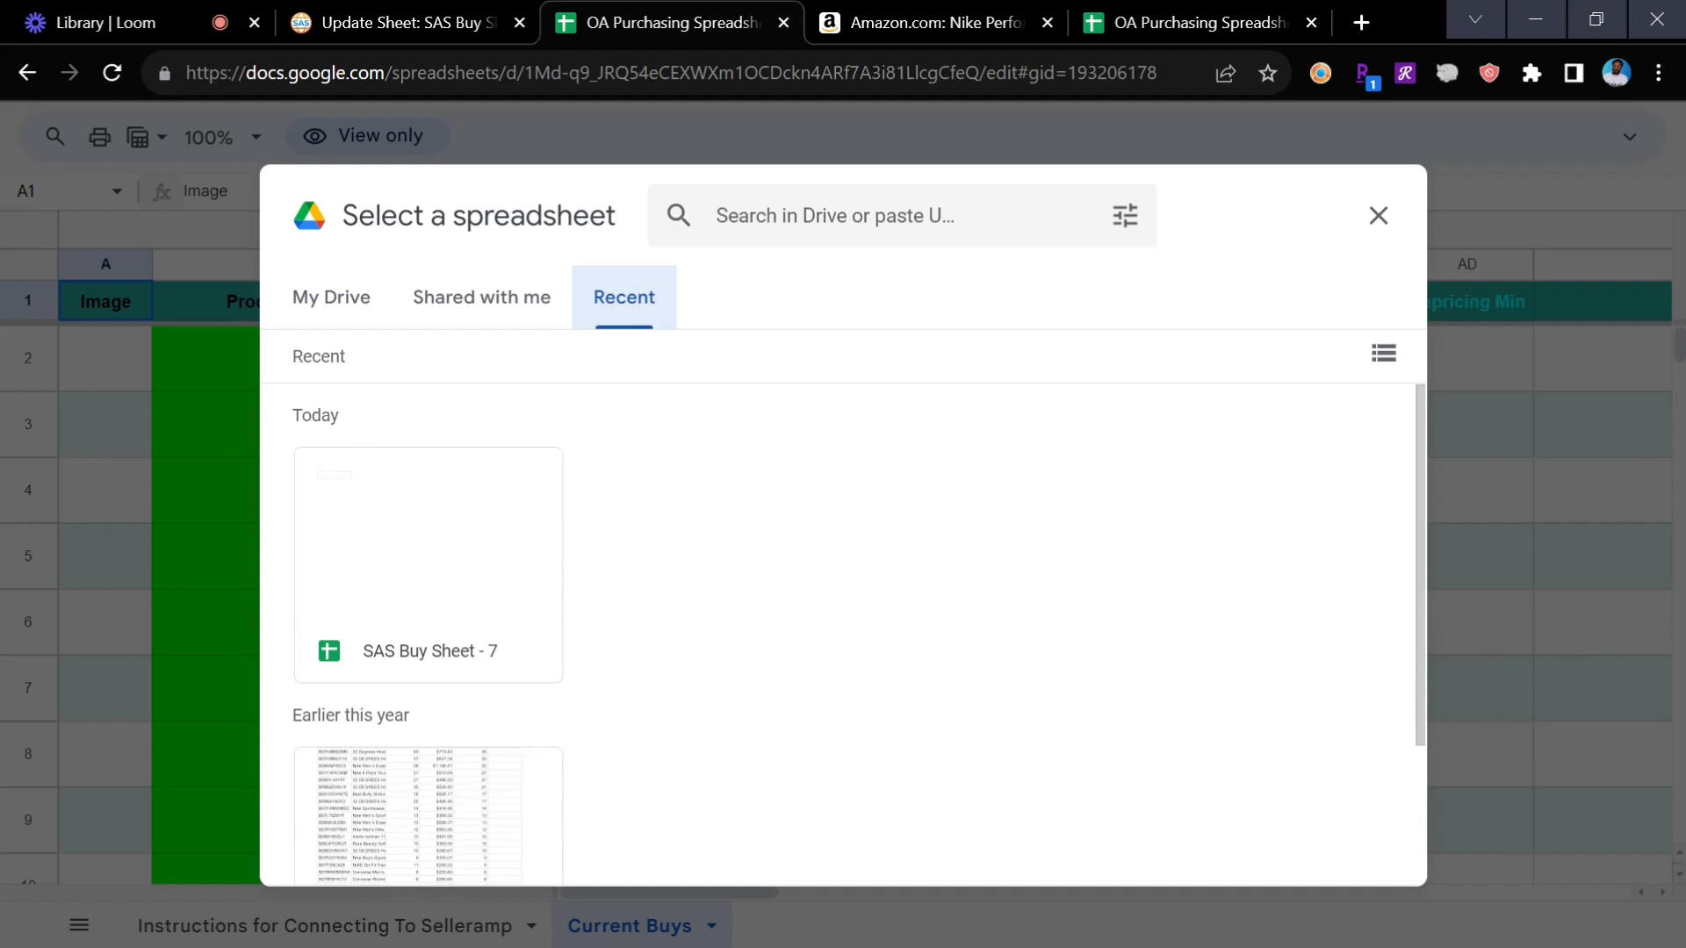
double_click(460, 608)
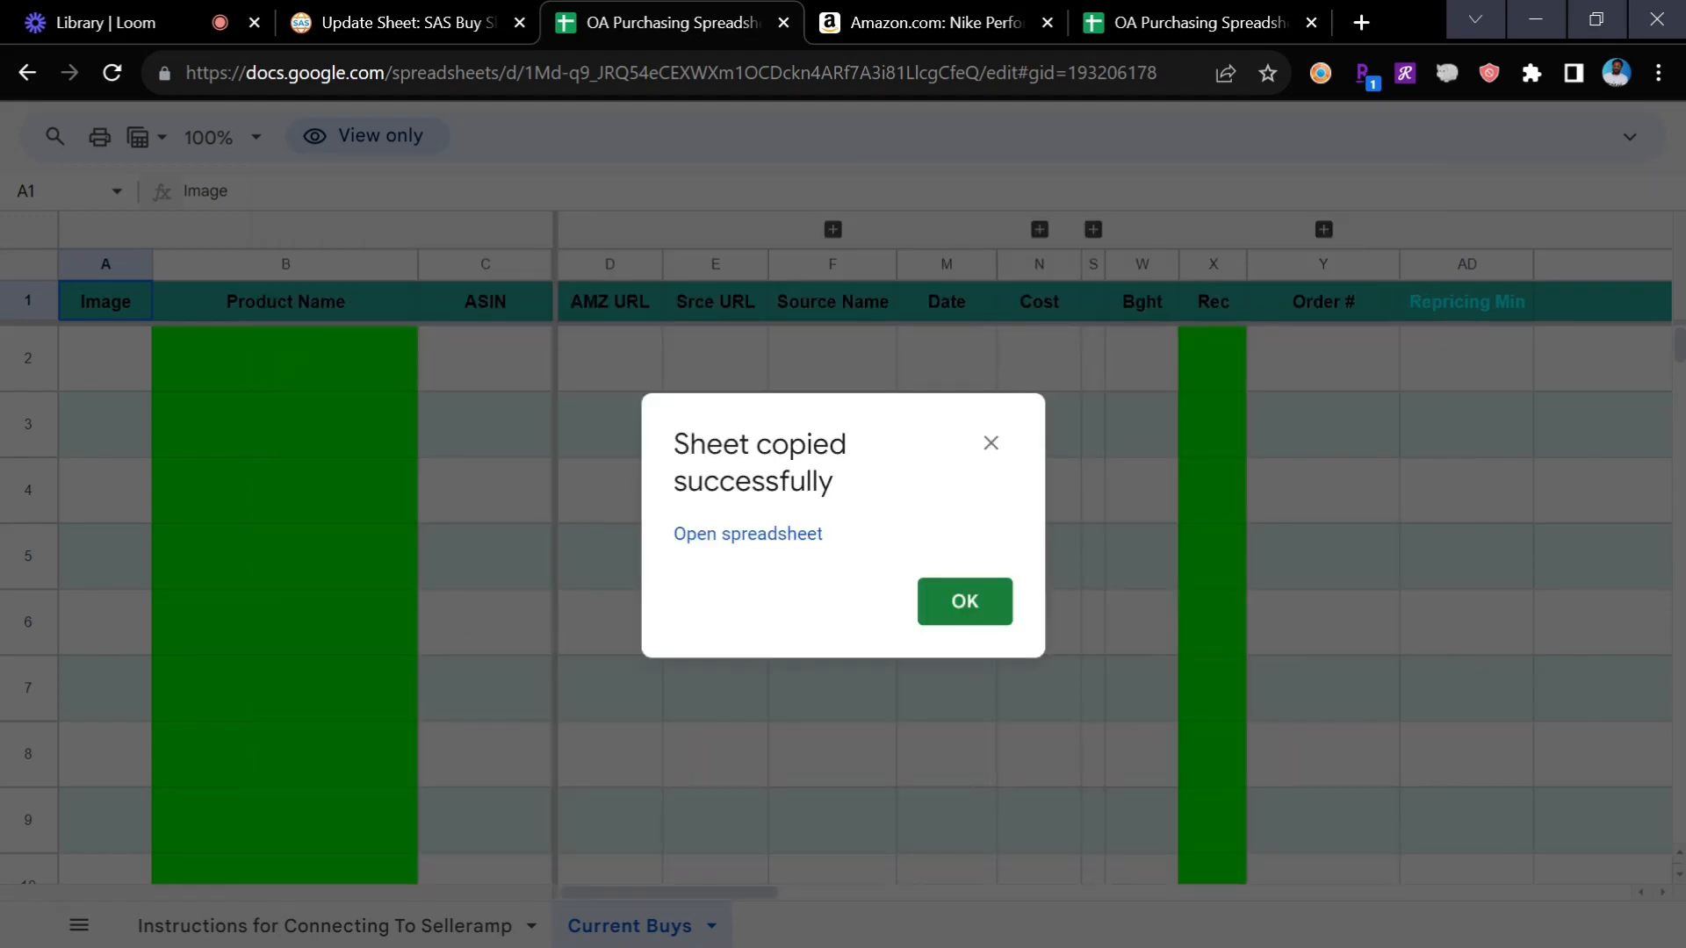
- Open the SAS Buy Sheet - 7 spreadsheet and rename its copied sheet to Current Buys
left_click(711, 552)
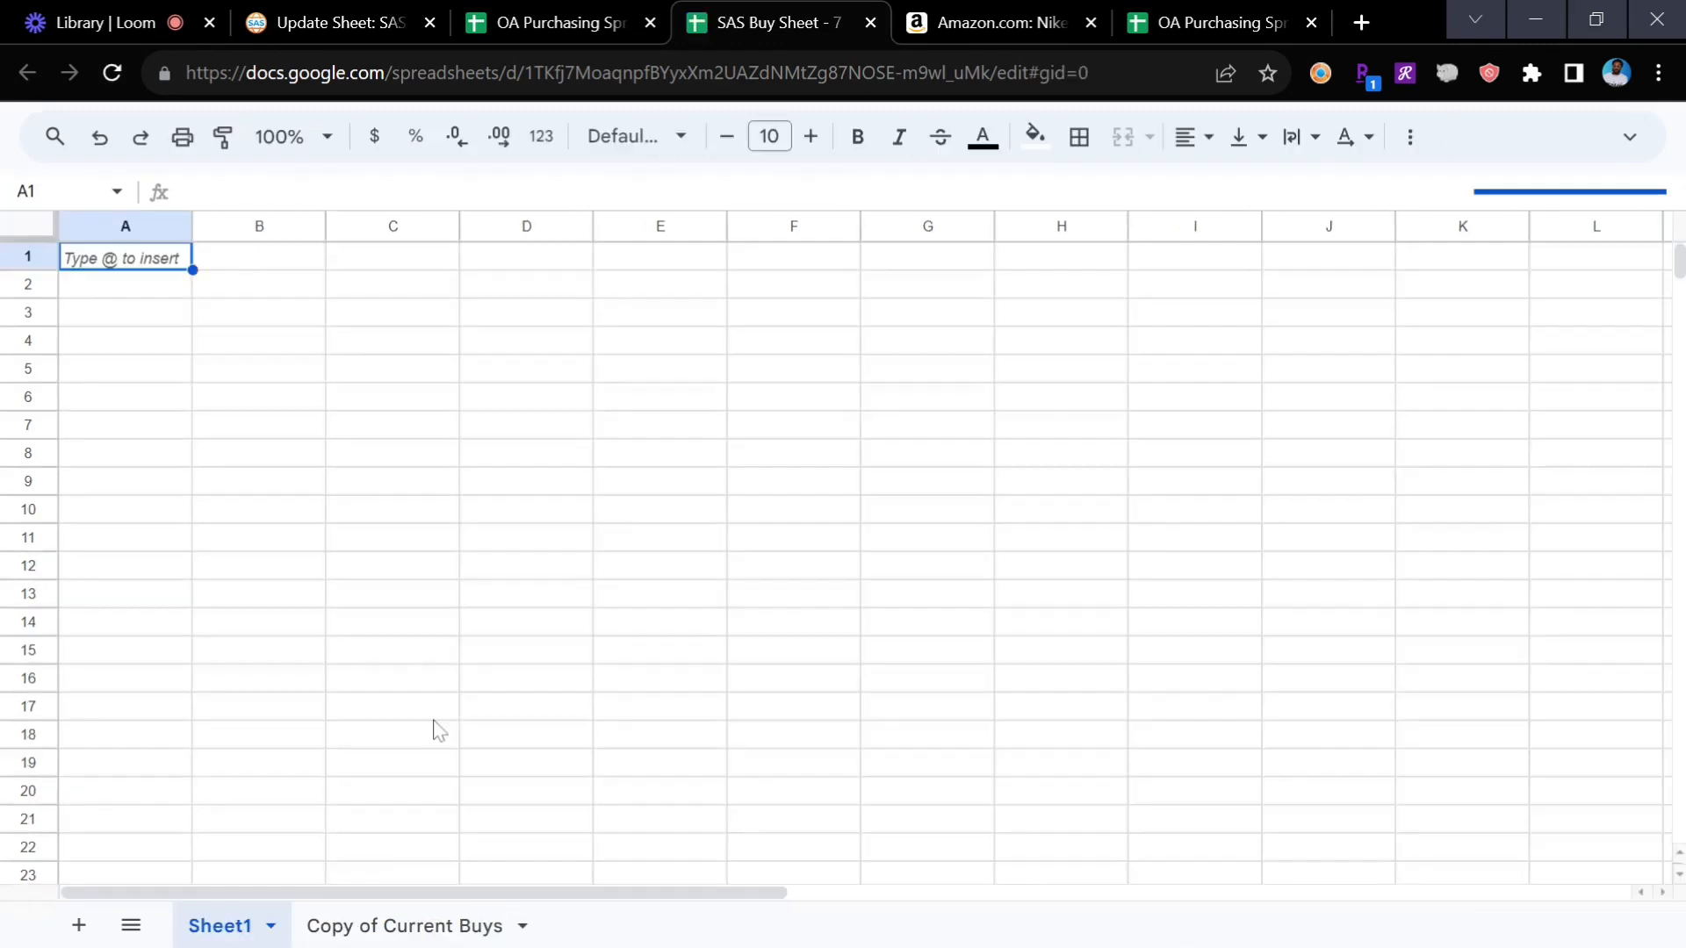
double_click(404, 924)
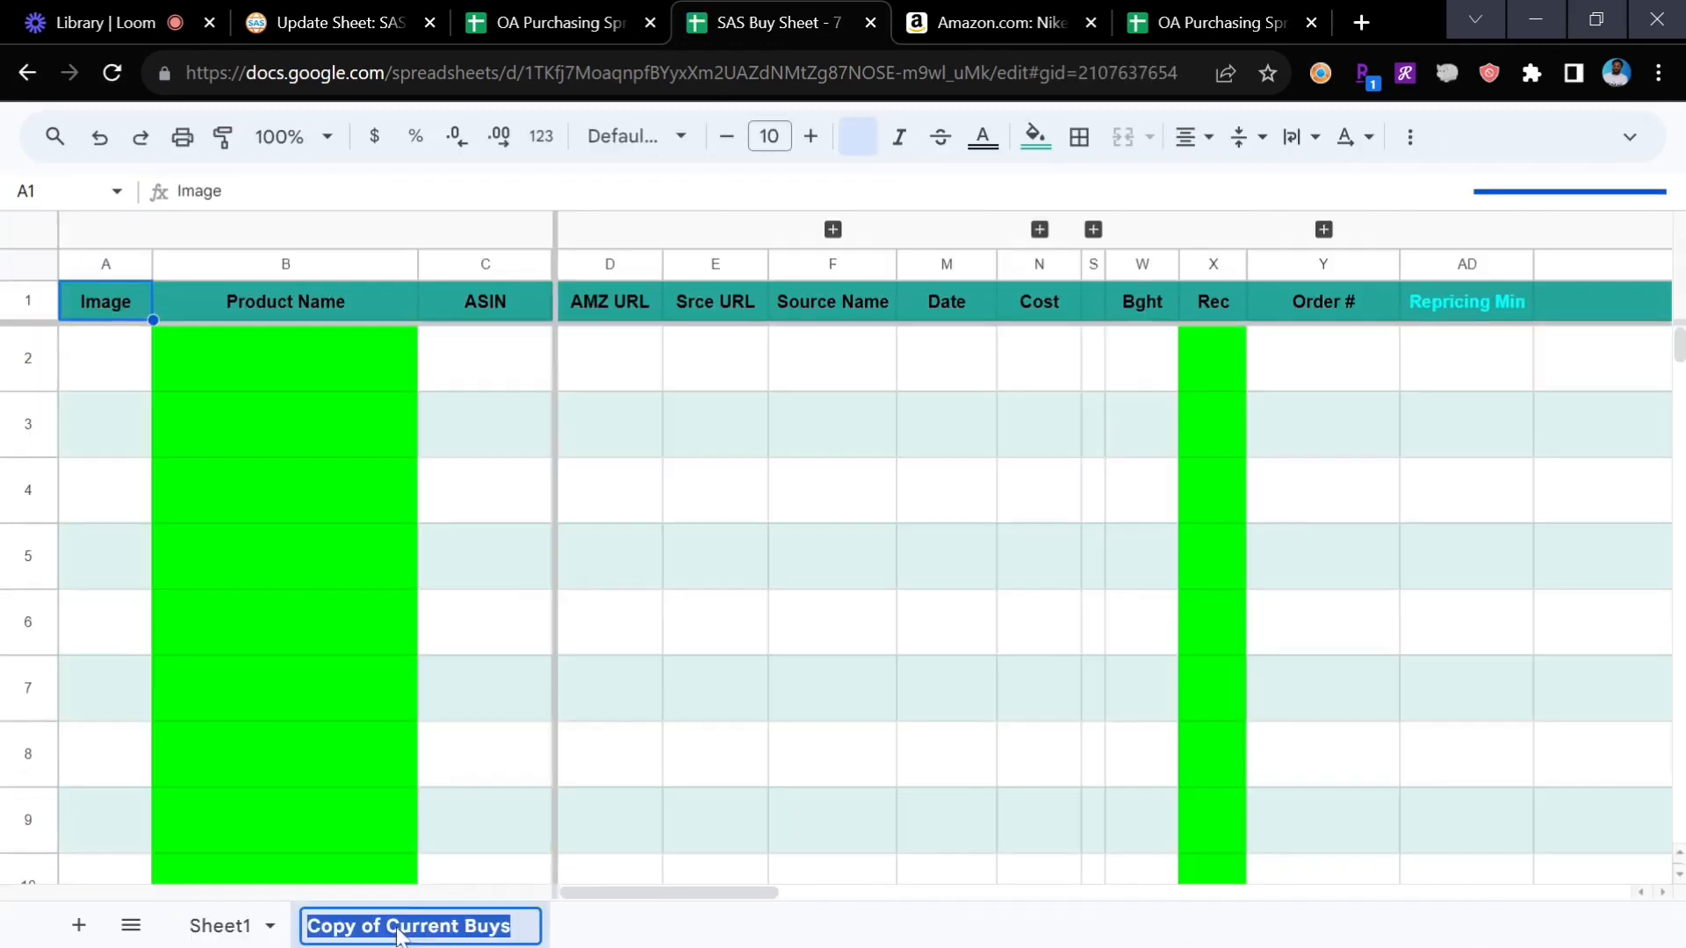
left_click_drag(385, 929, 303, 931)
key("BackSpace")
key("Return")
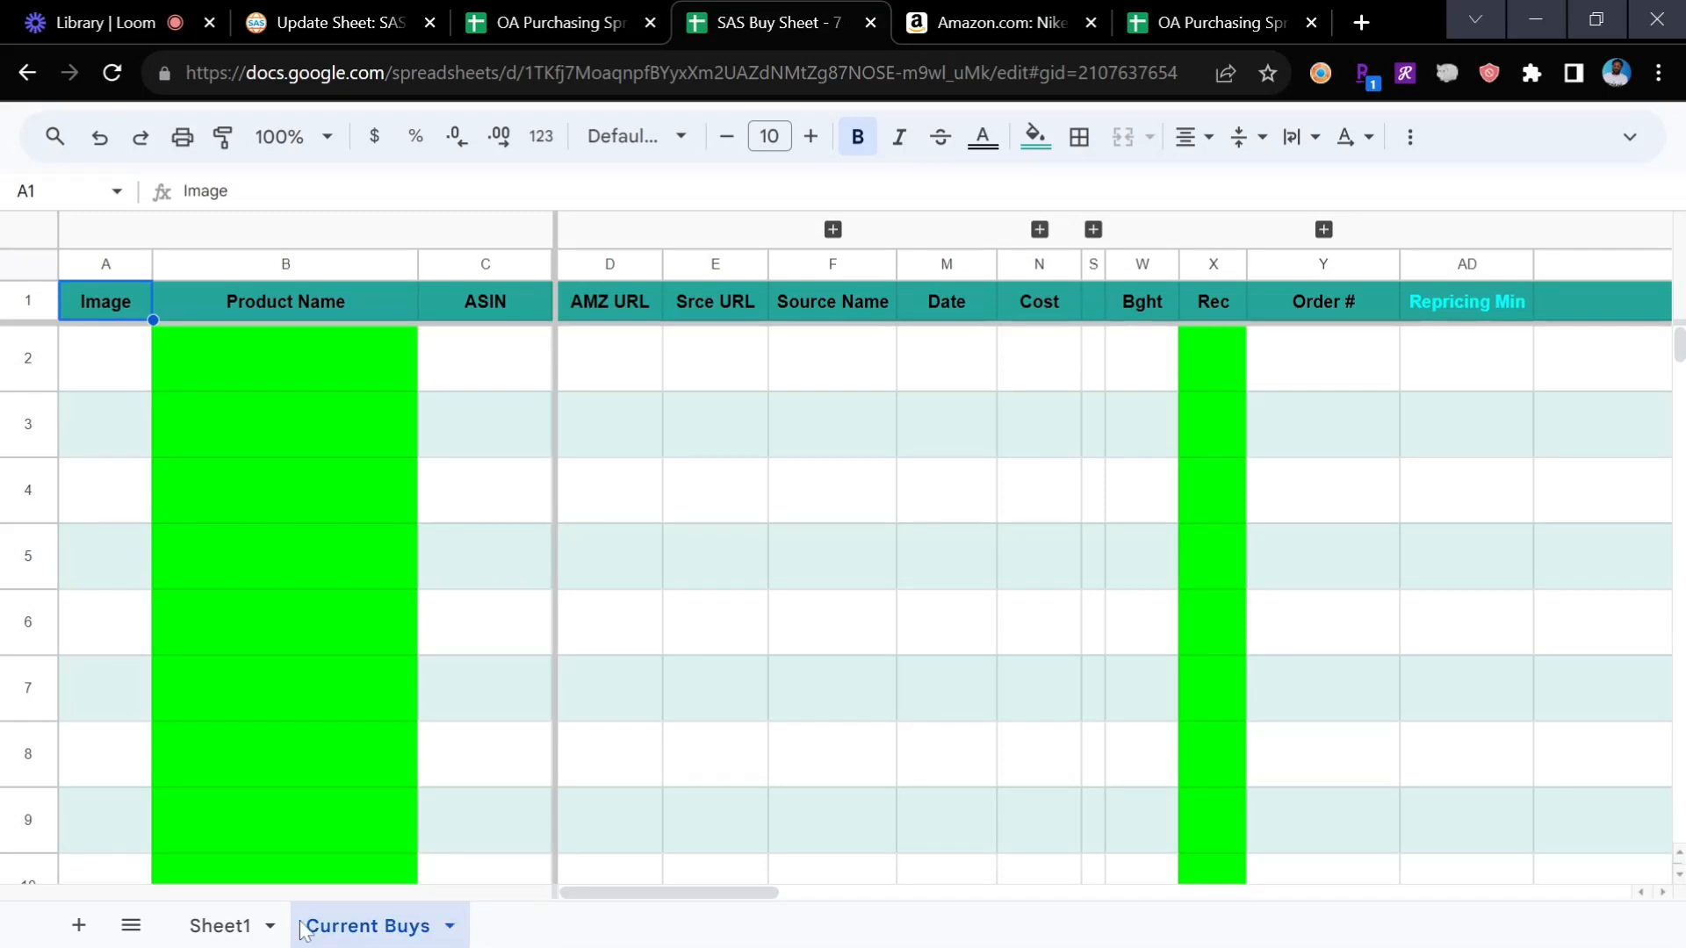
- Delete the empty Sheet1 from SAS Buy Sheet - 7
left_click(265, 932)
left_click(271, 931)
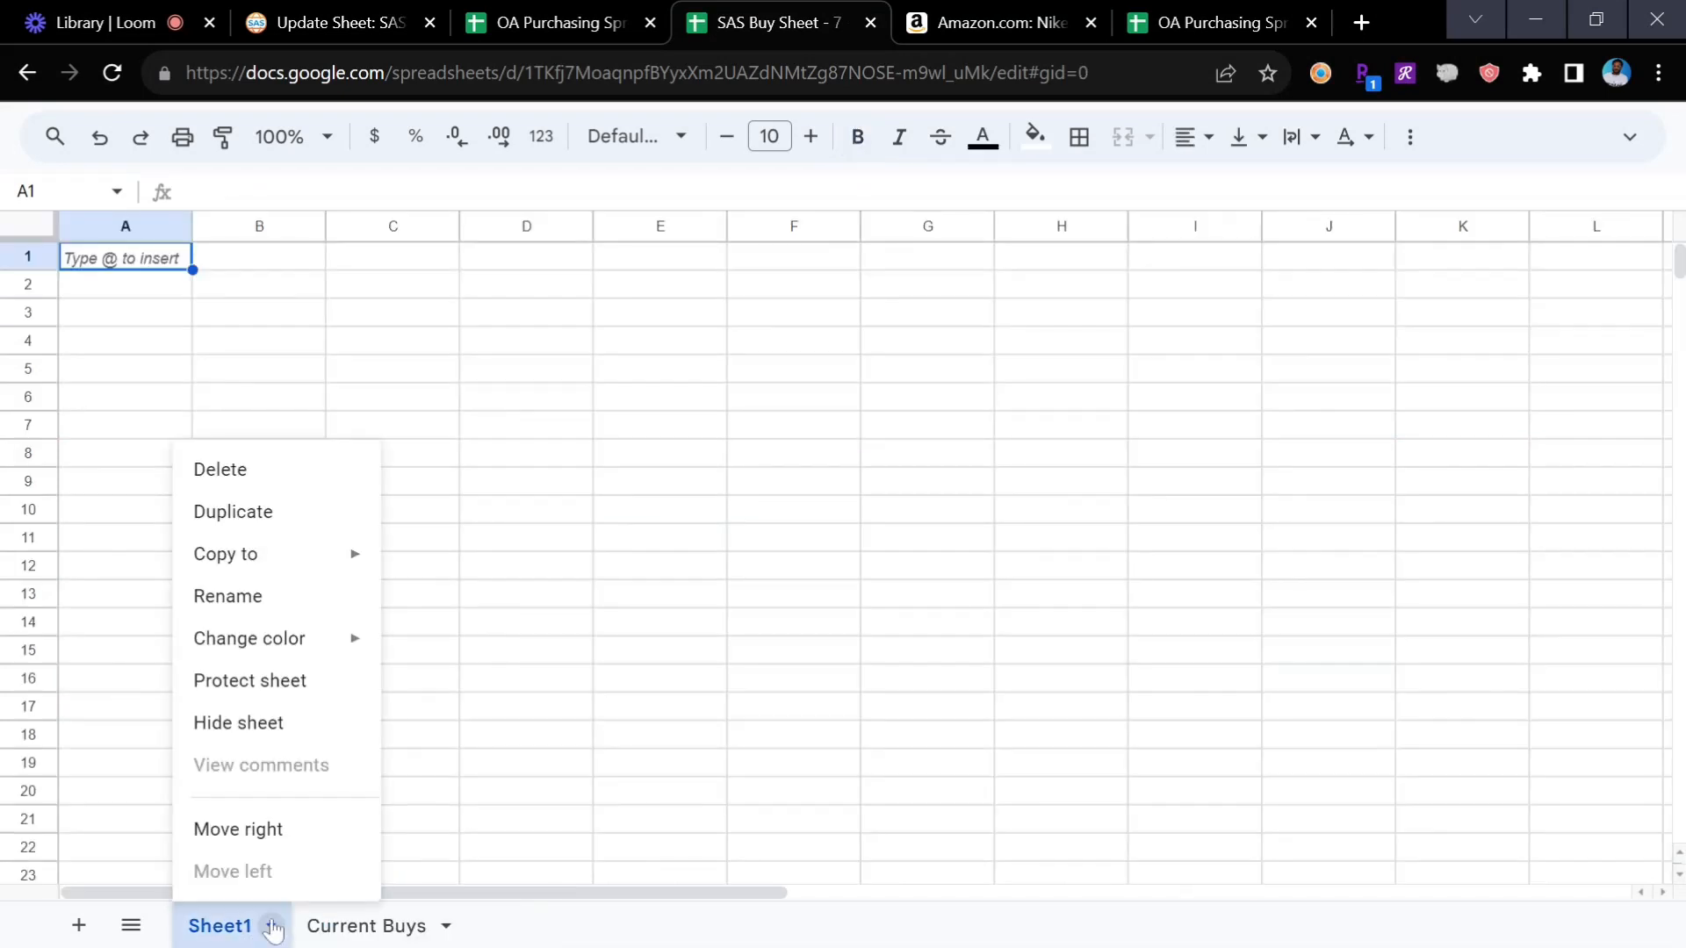
left_click(264, 471)
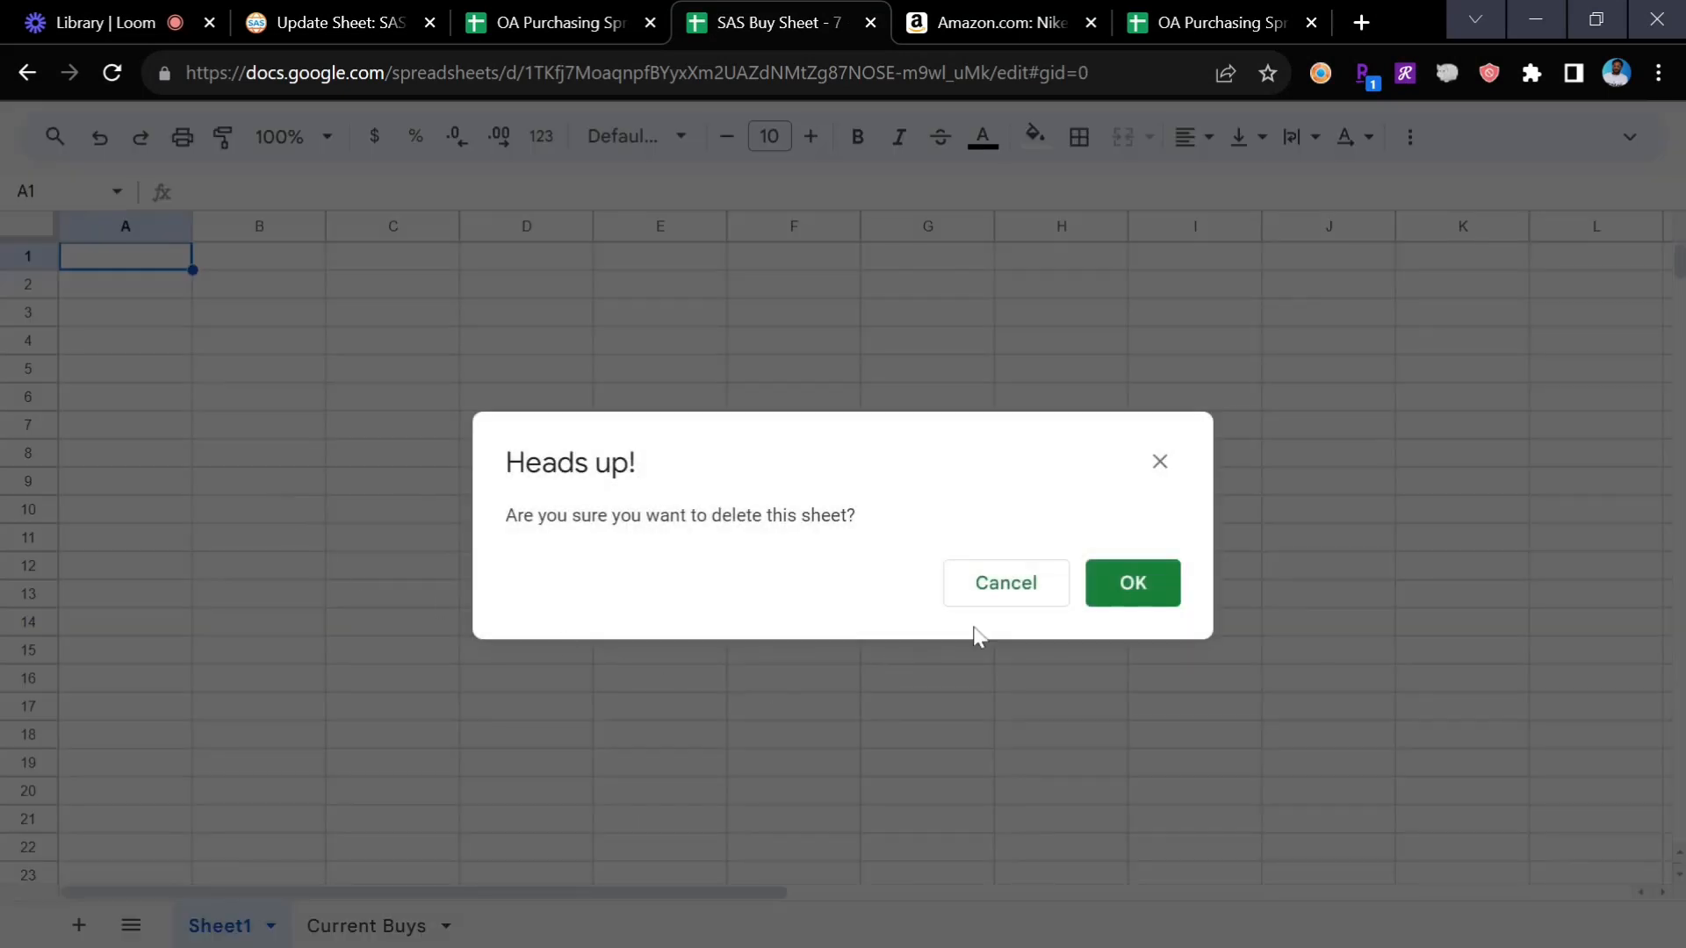
left_click(1142, 592)
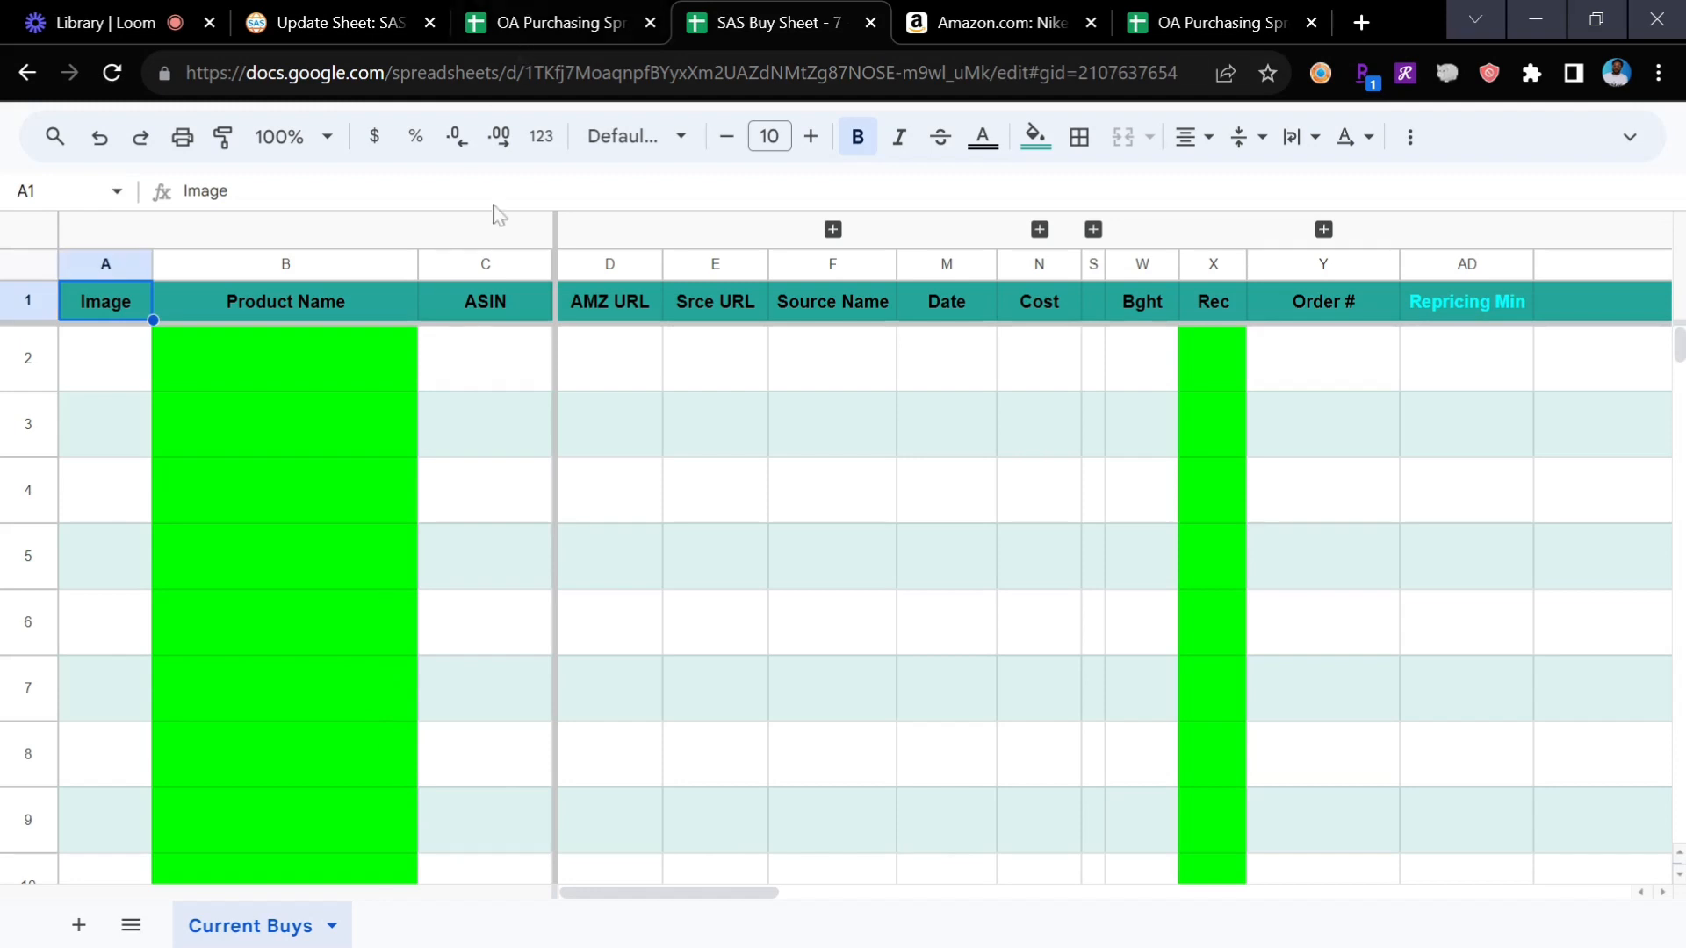
- Review the SellerAmp field mappings for SAS Buy Sheet - 7, from column A through column W
left_click(336, 11)
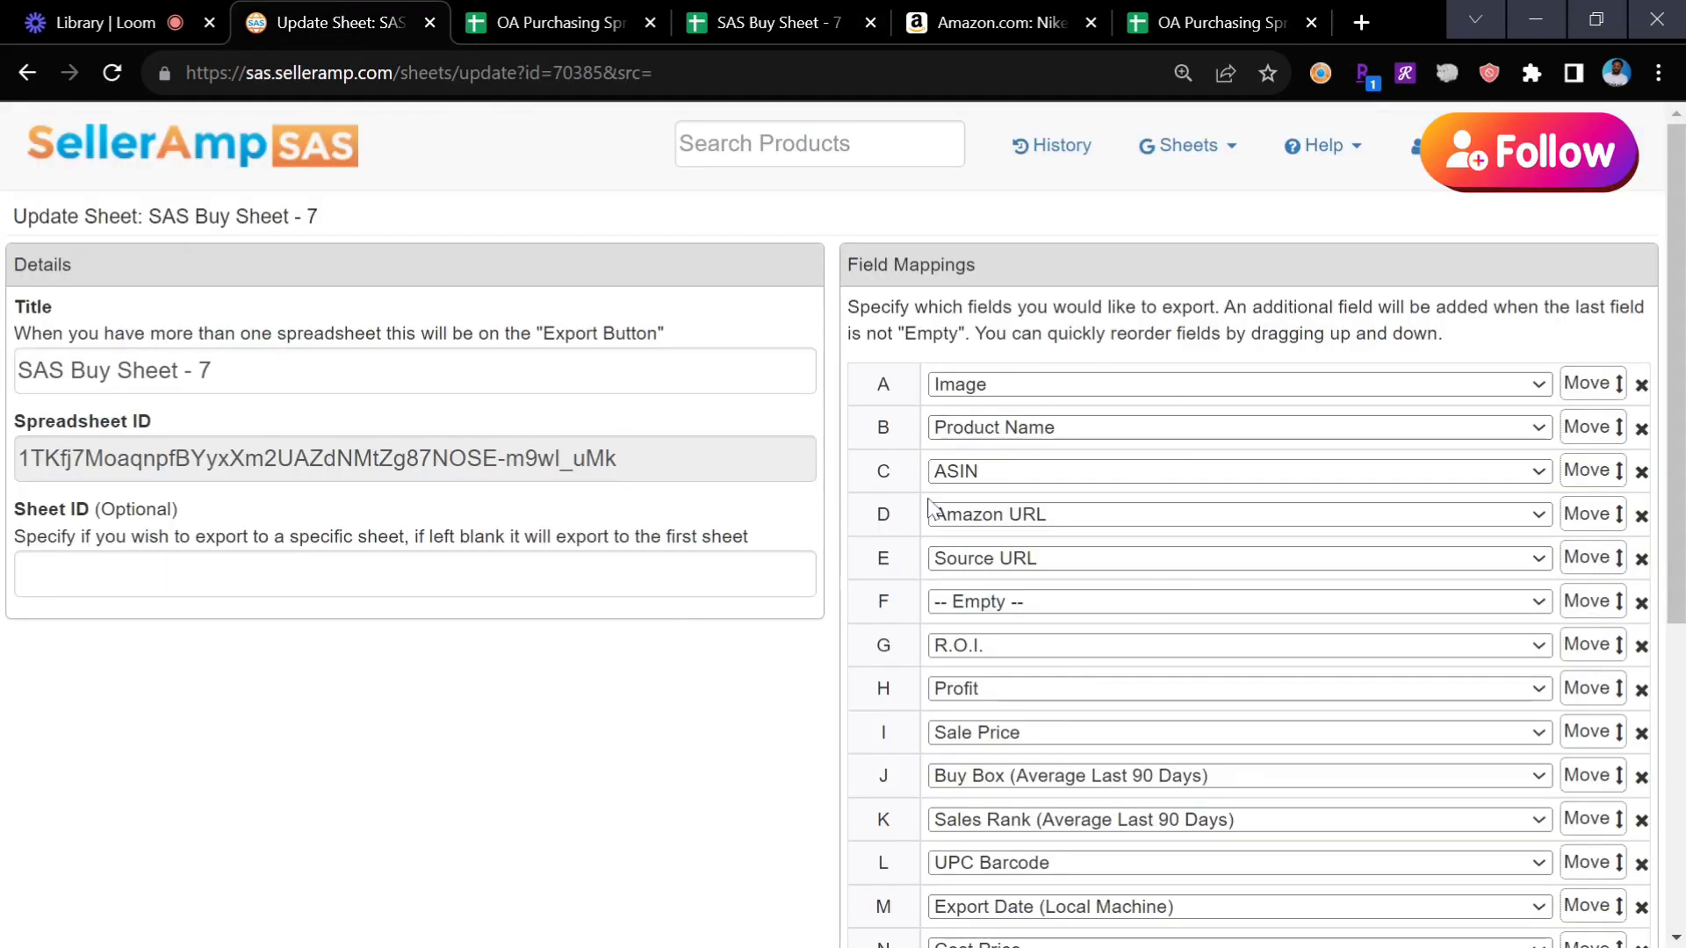
scroll(931, 562, "down", 3)
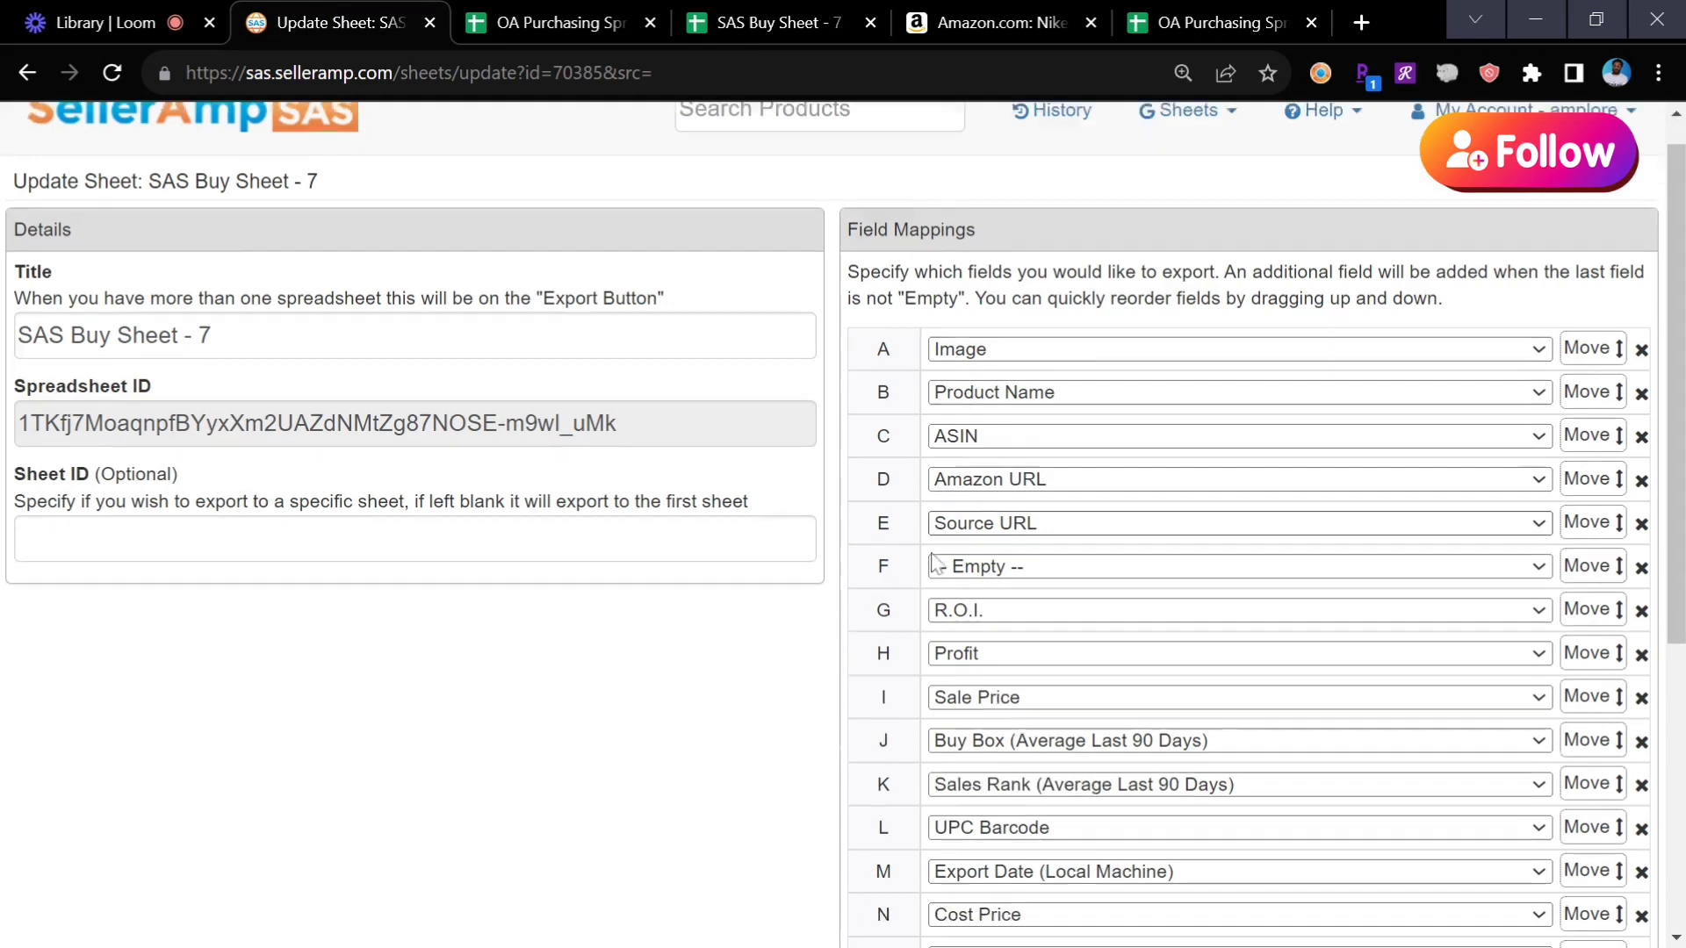
scroll(918, 562, "up", 3)
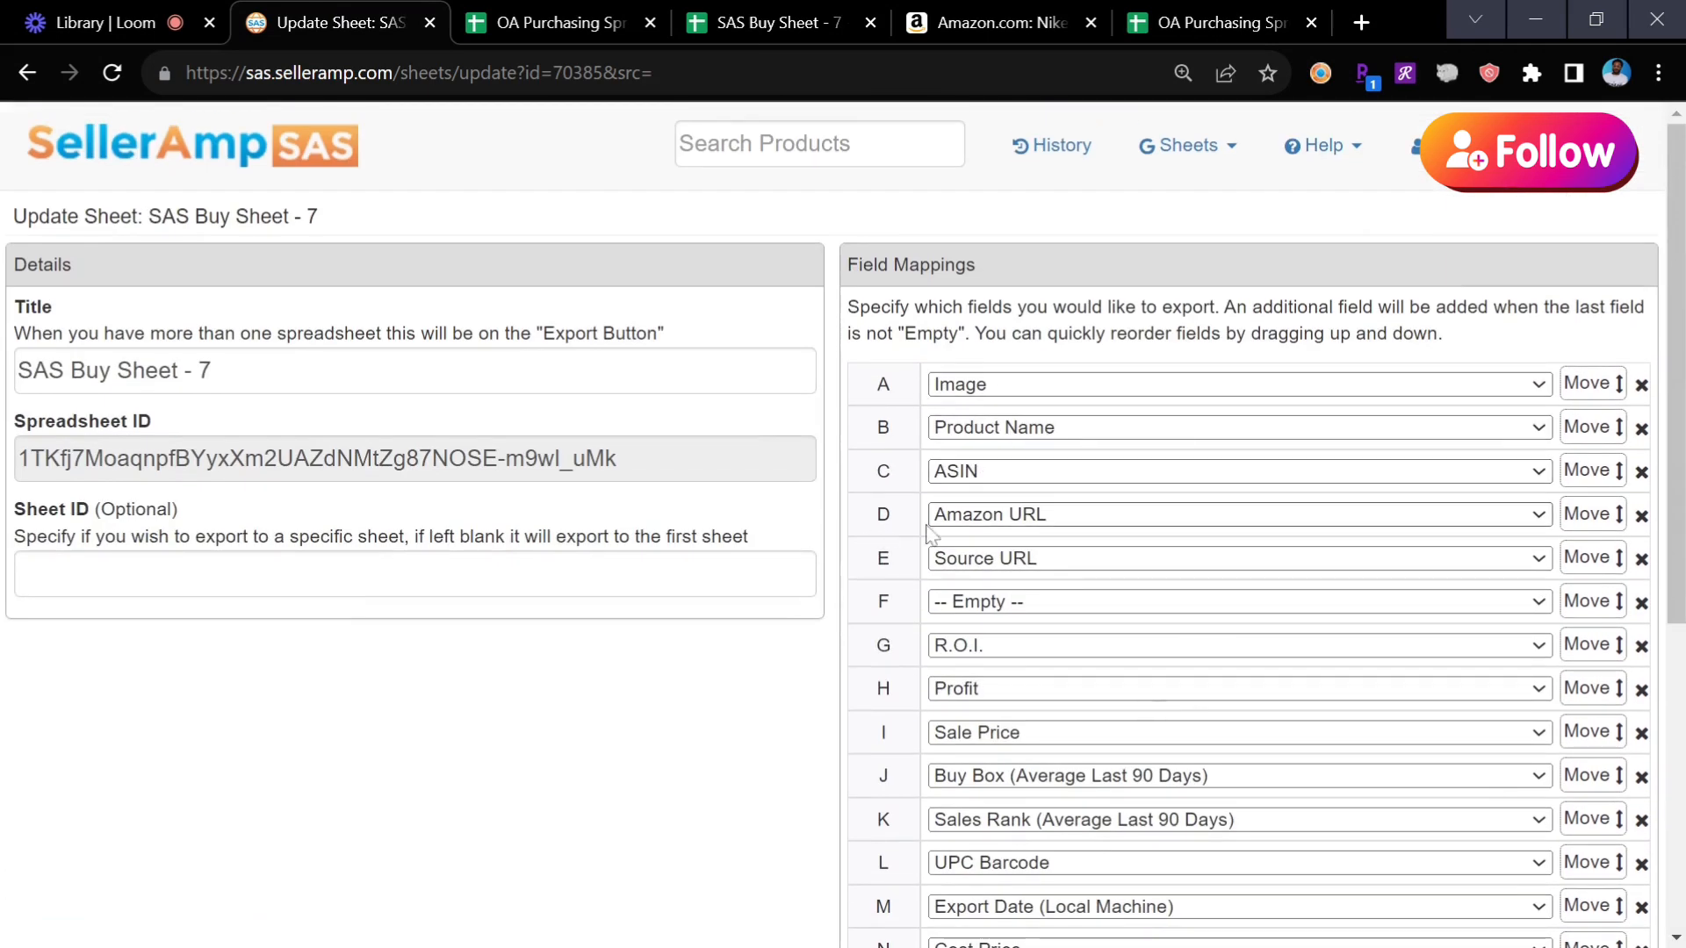
scroll(850, 589, "down", 3)
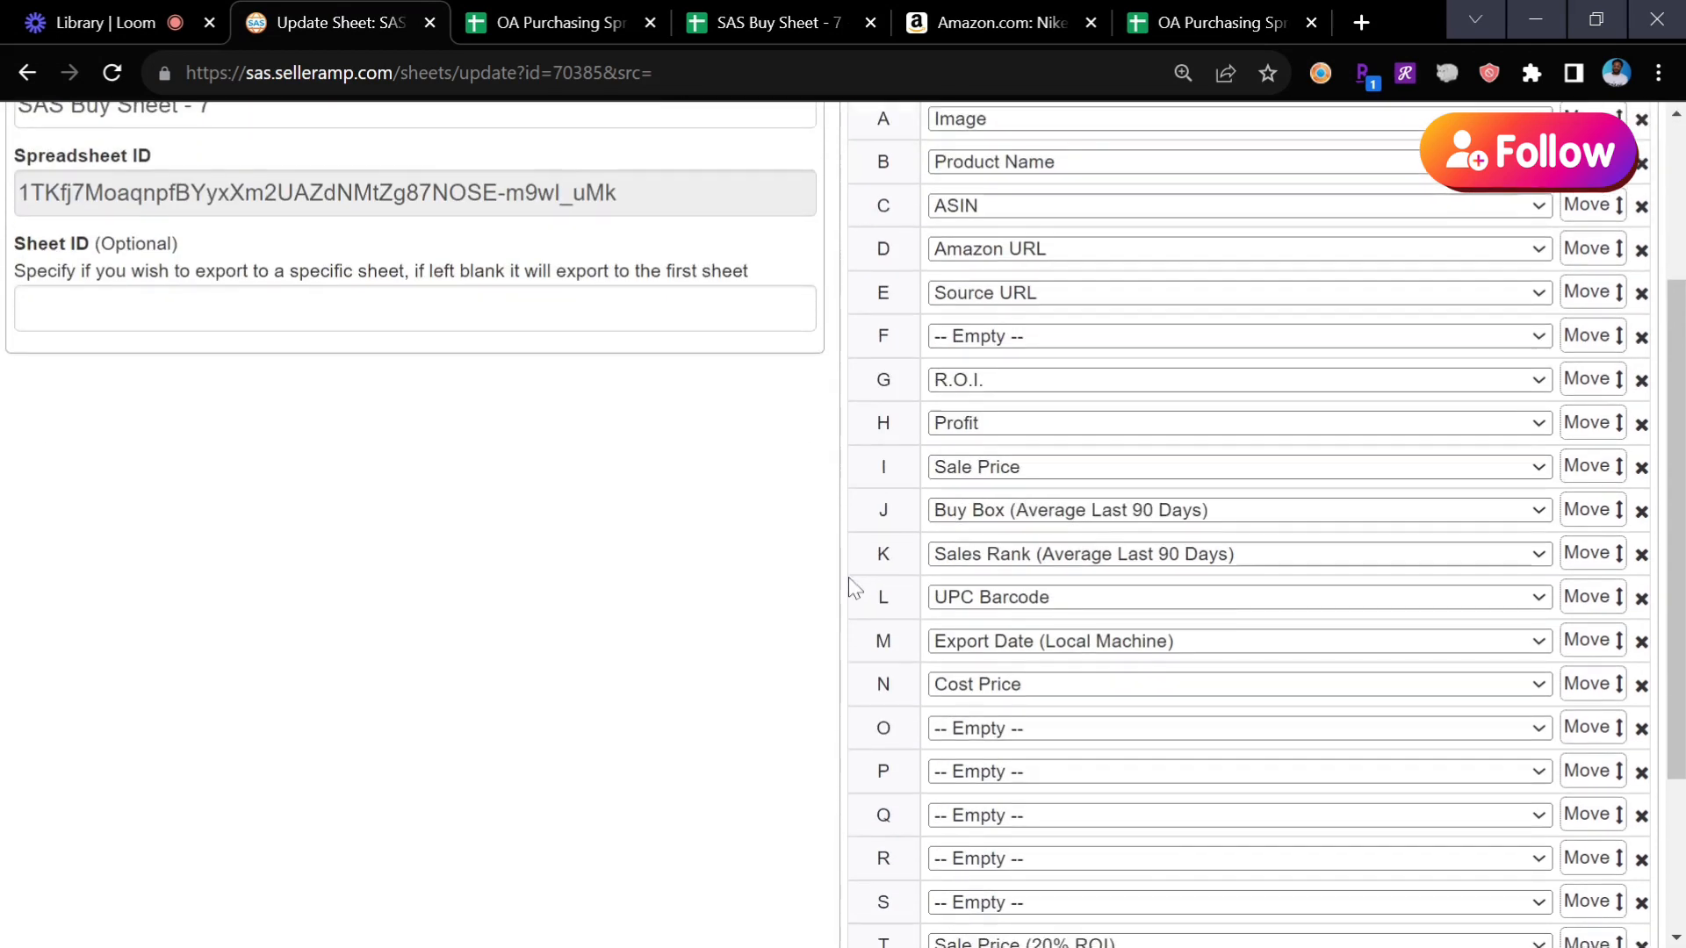
scroll(887, 612, "down", 3)
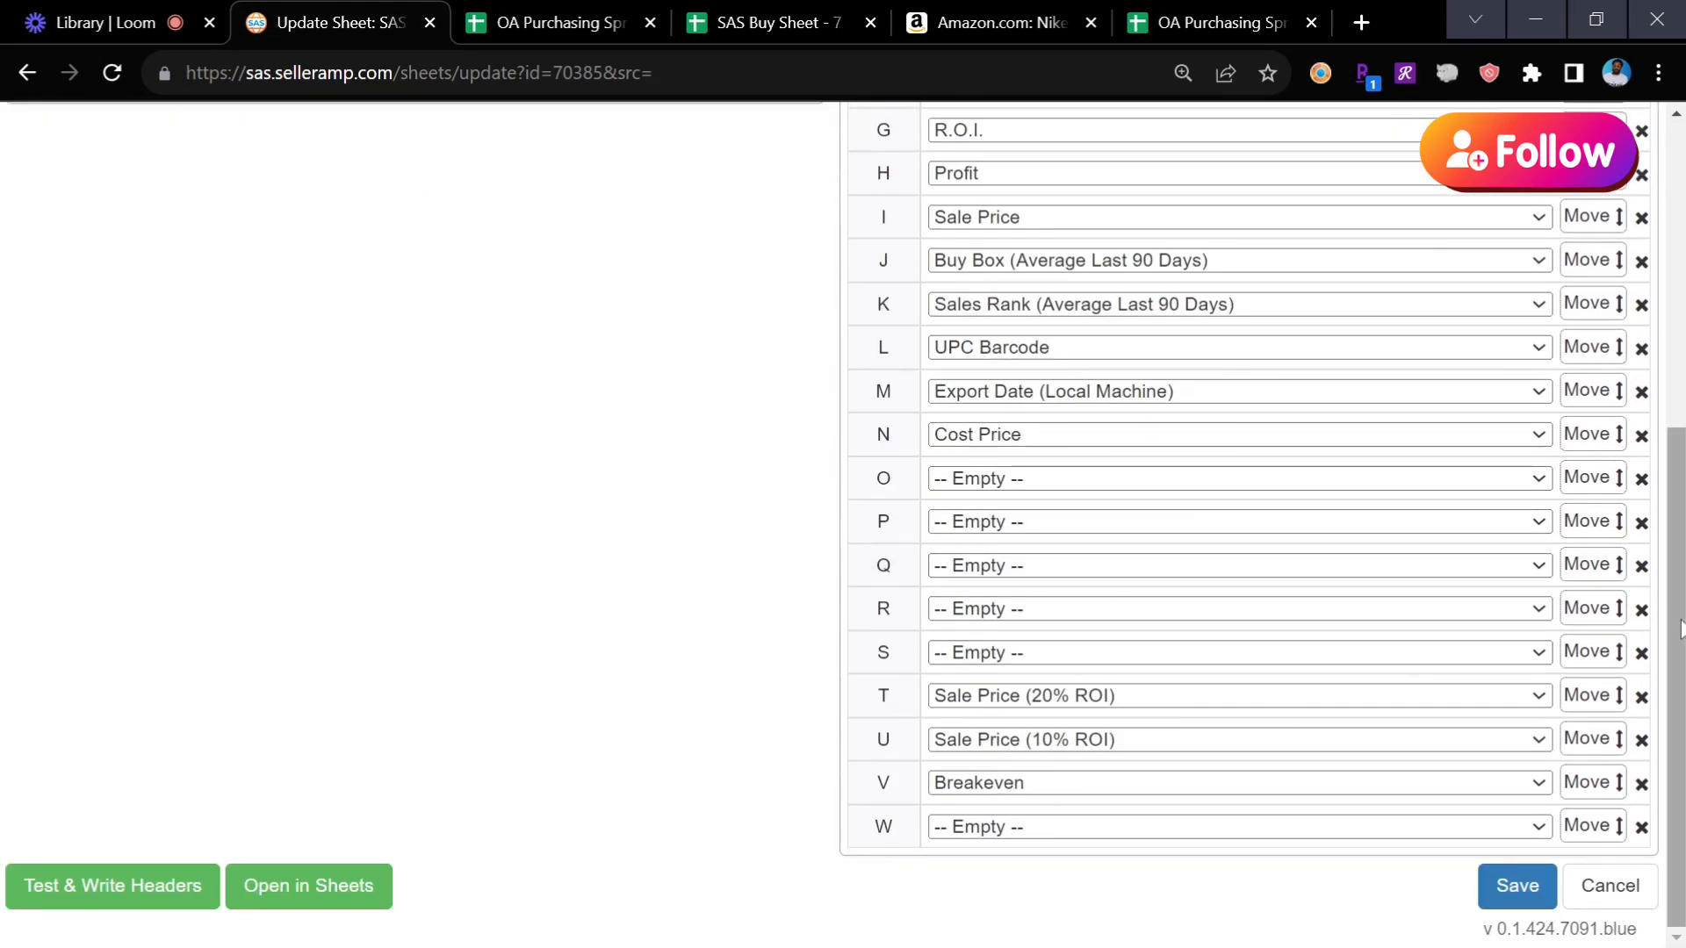
scroll(1681, 628, "up", 2)
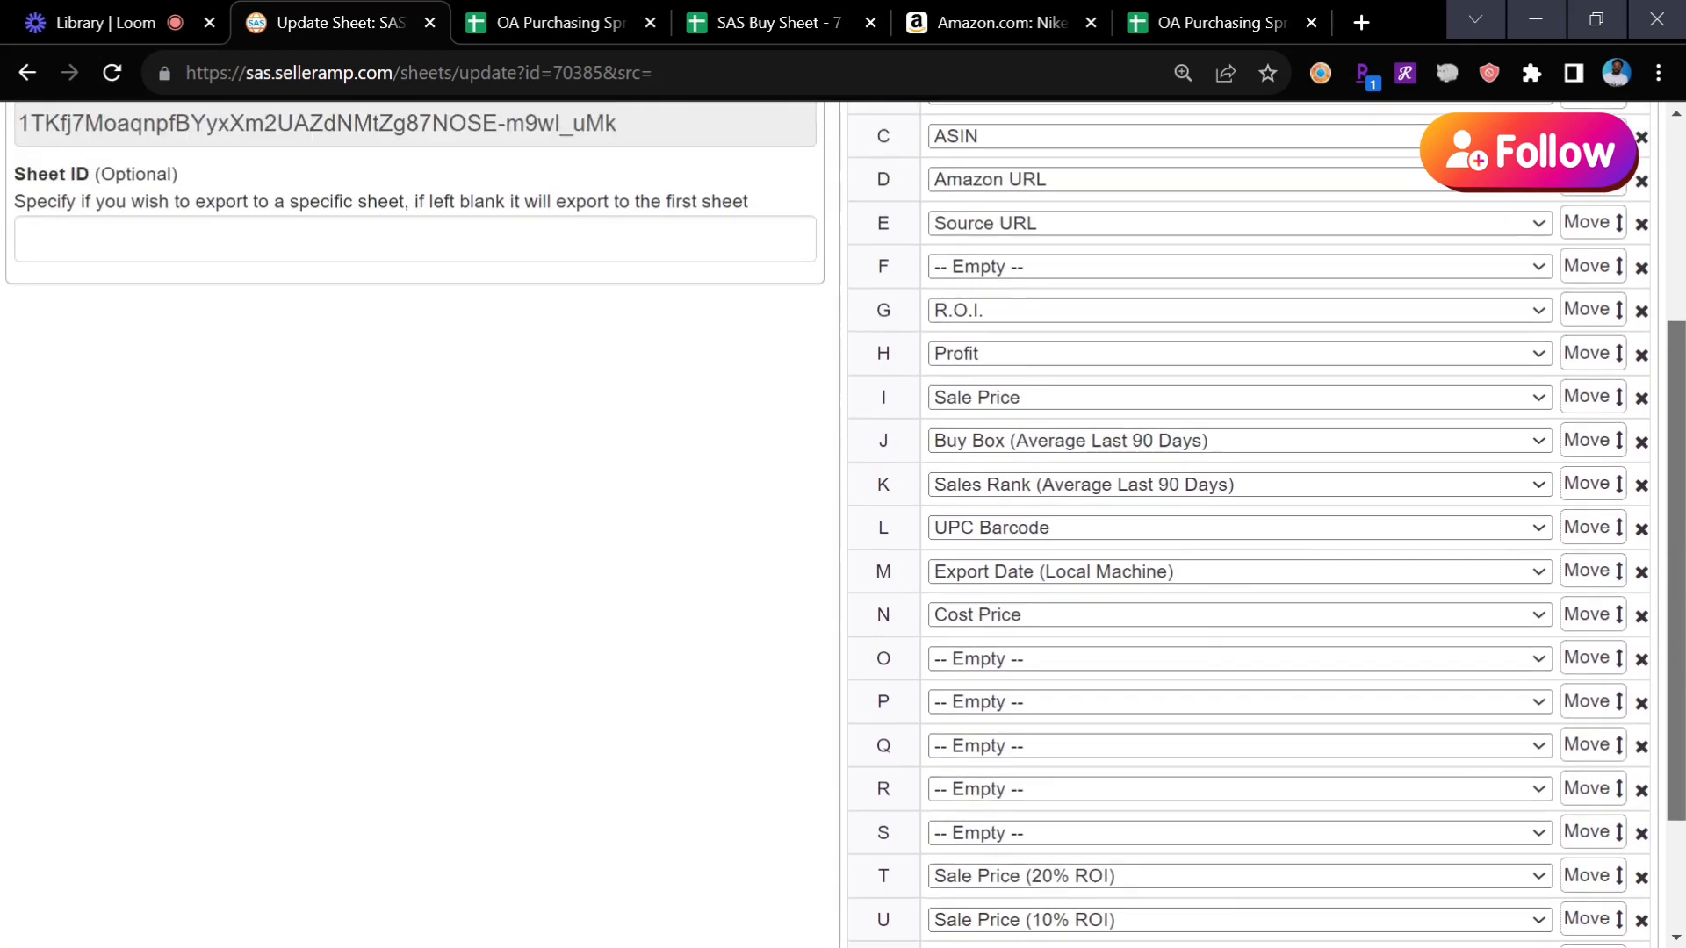
scroll(1248, 527, "up", 1)
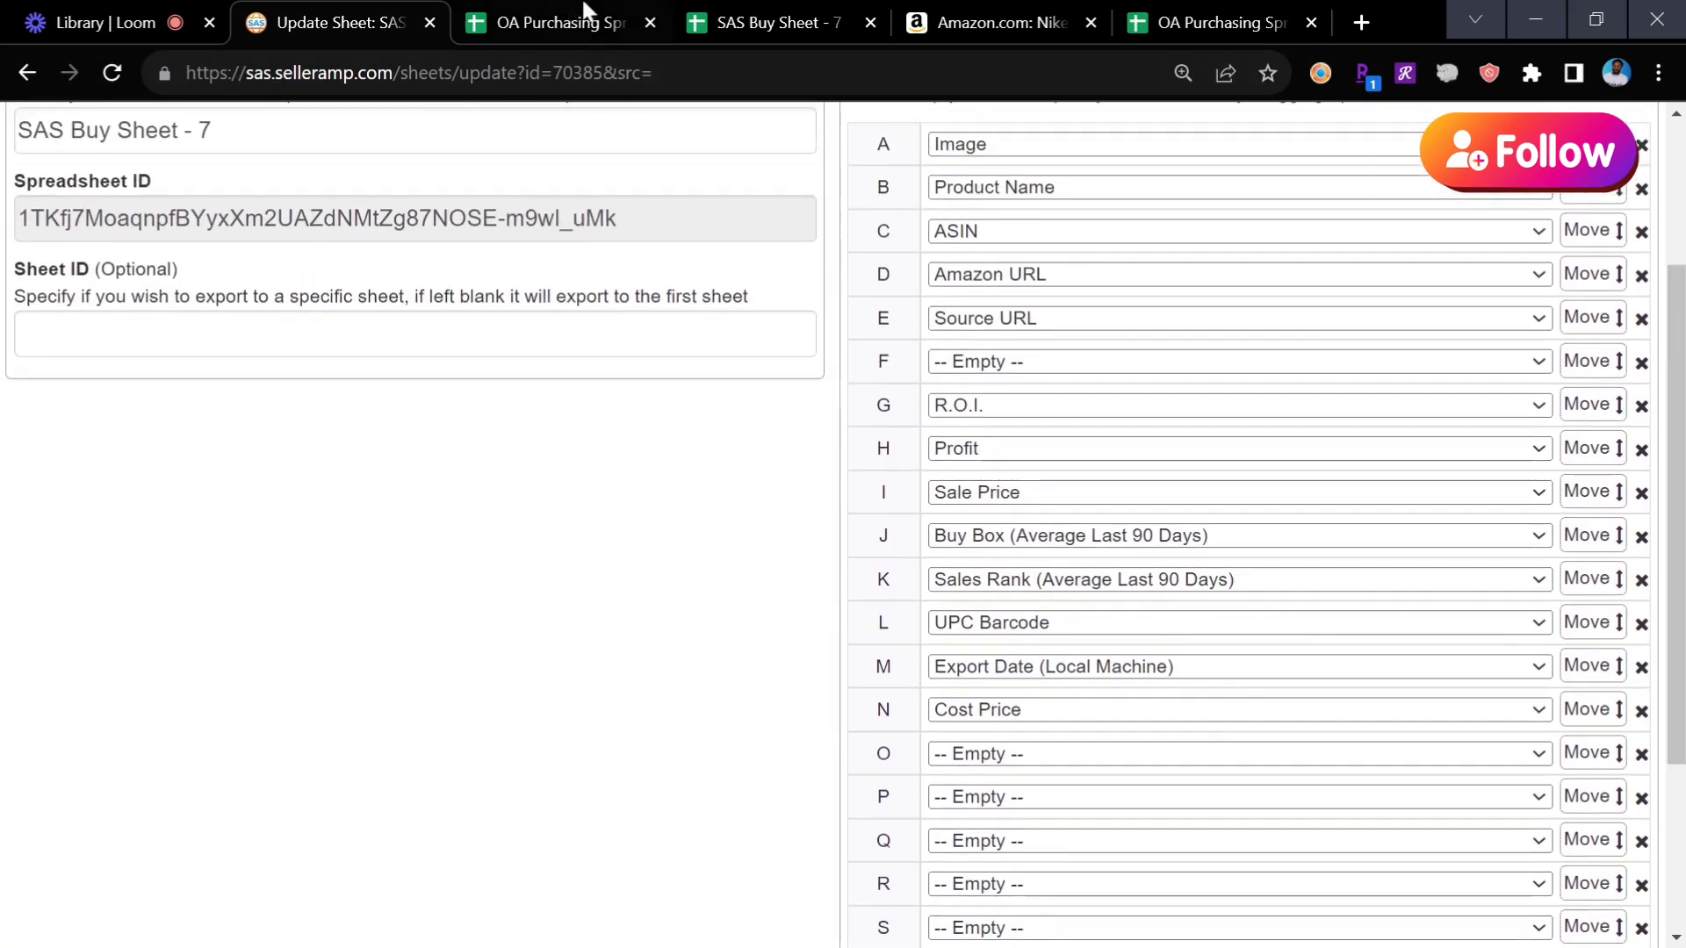
- Switch to the Amazon page for the Nike crew socks and reload it to refresh SellerAmp's export list
left_click(777, 16)
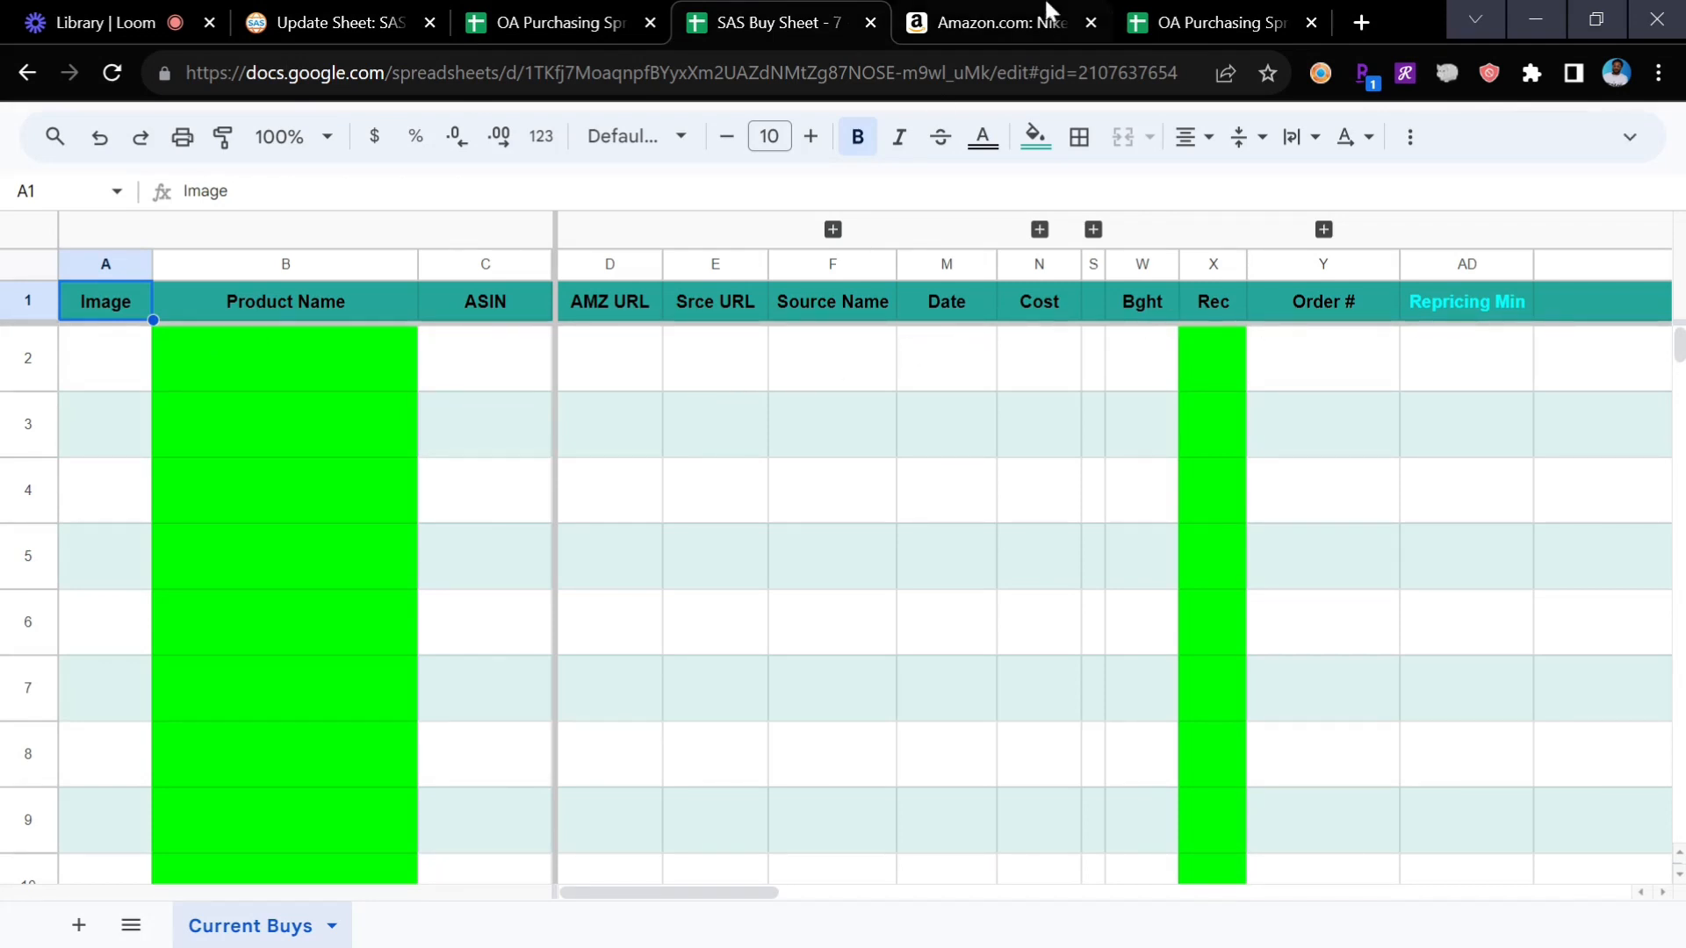
left_click(1001, 22)
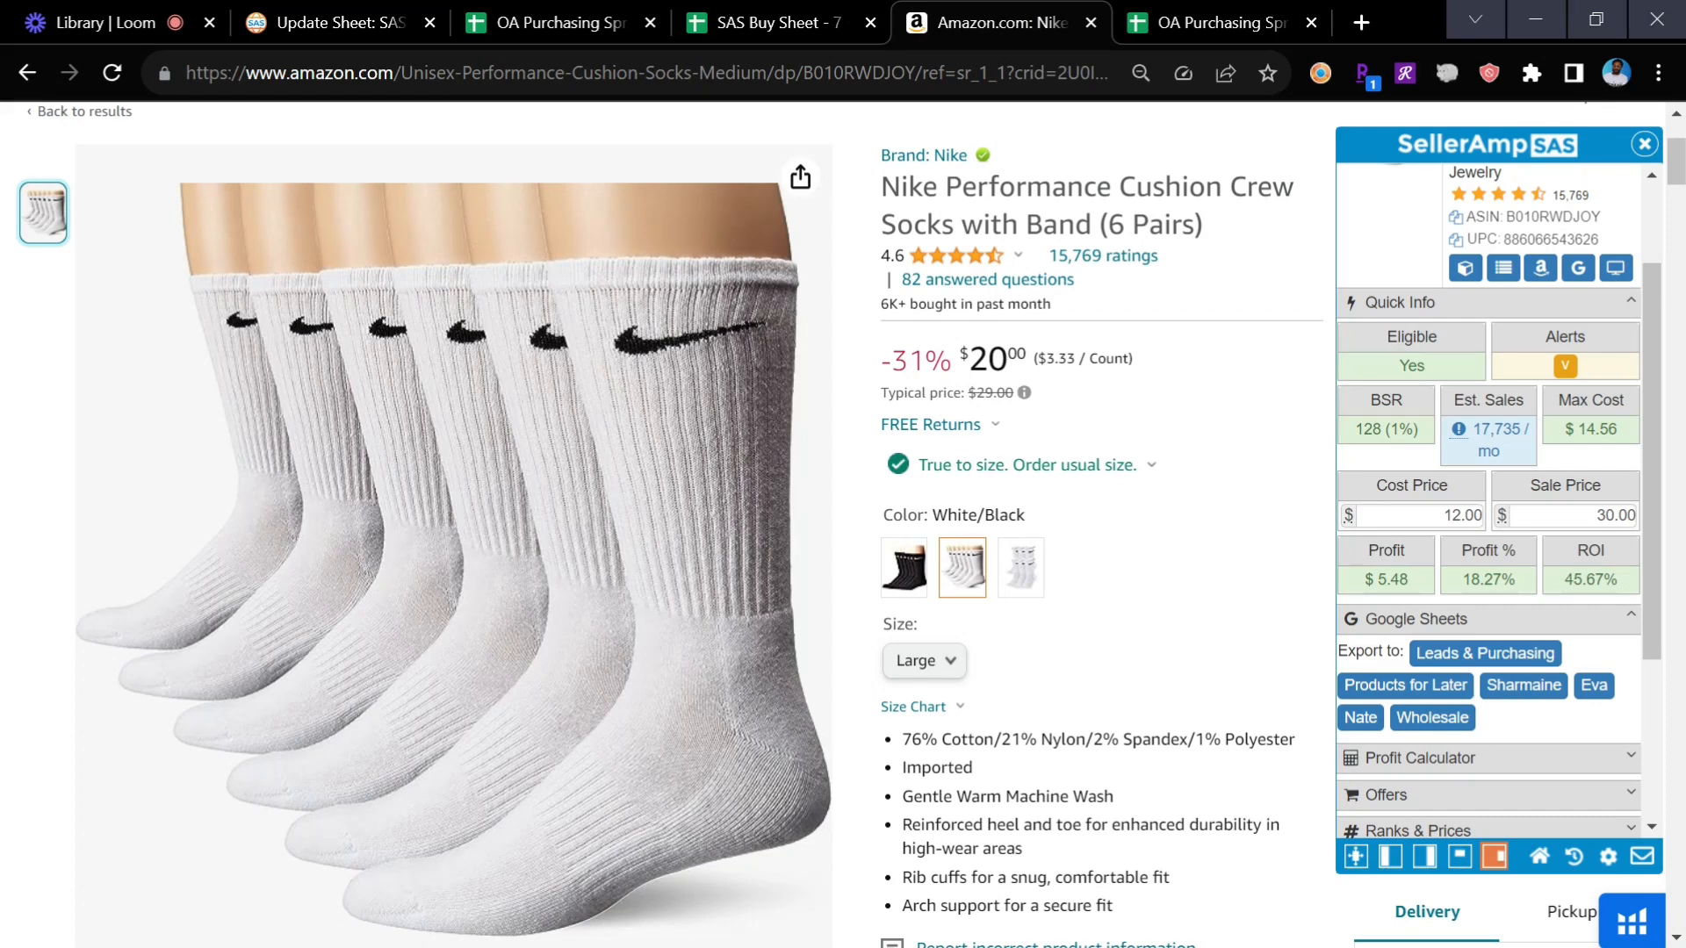
left_click(1541, 527)
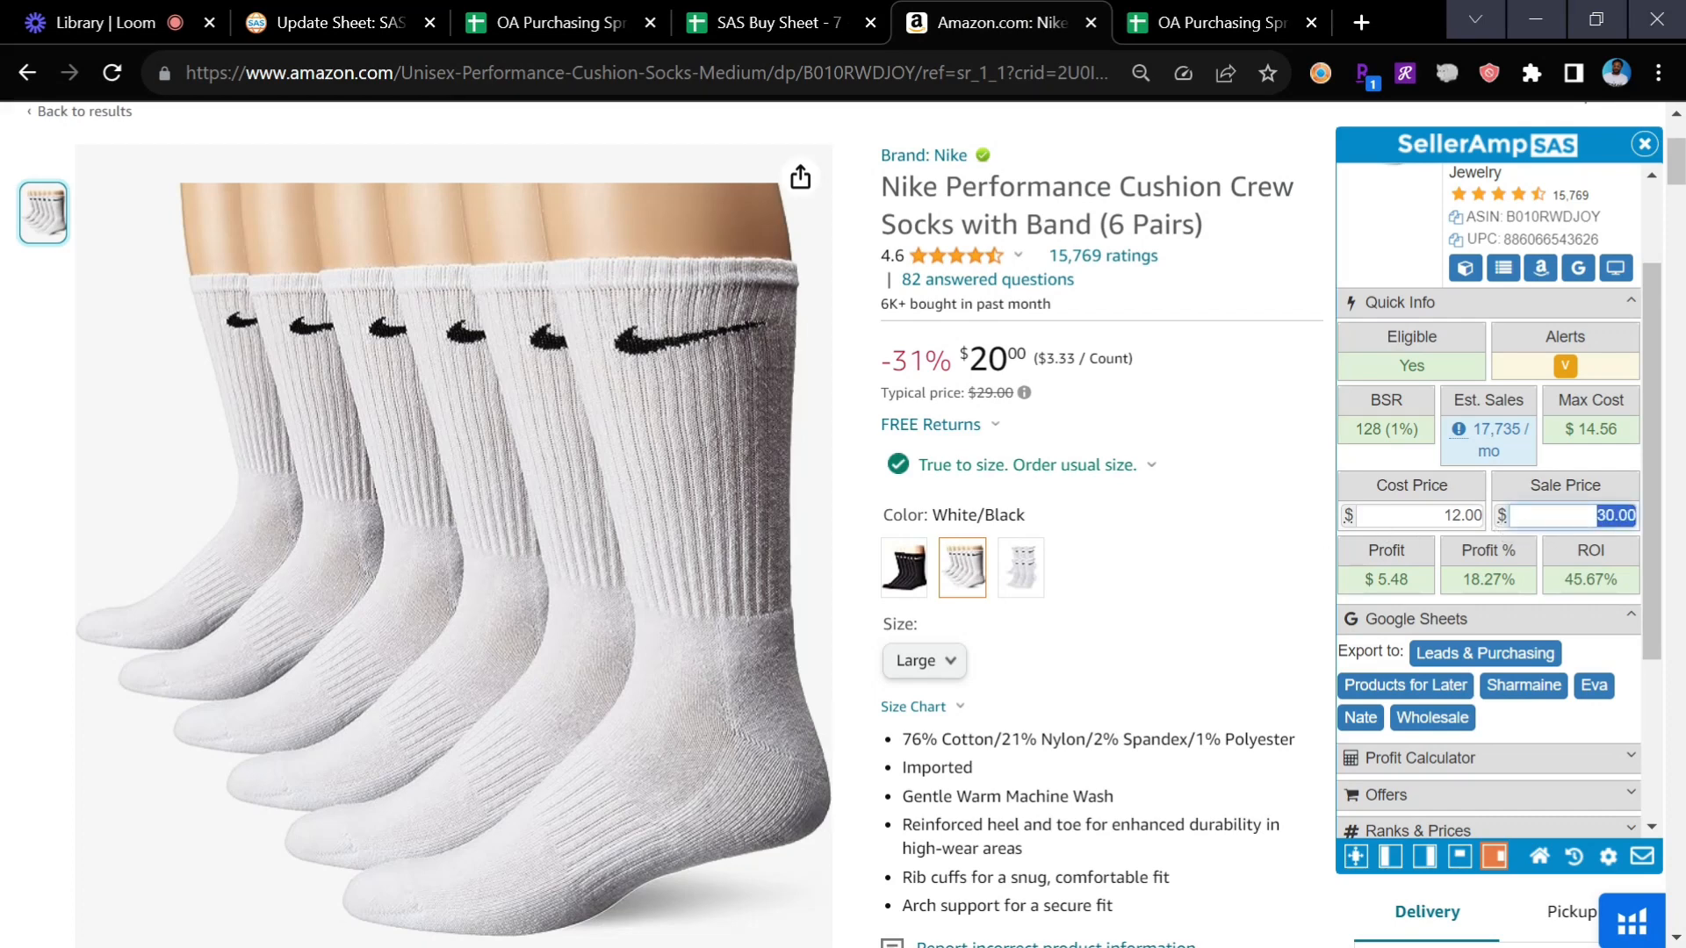
key("shift+Tab")
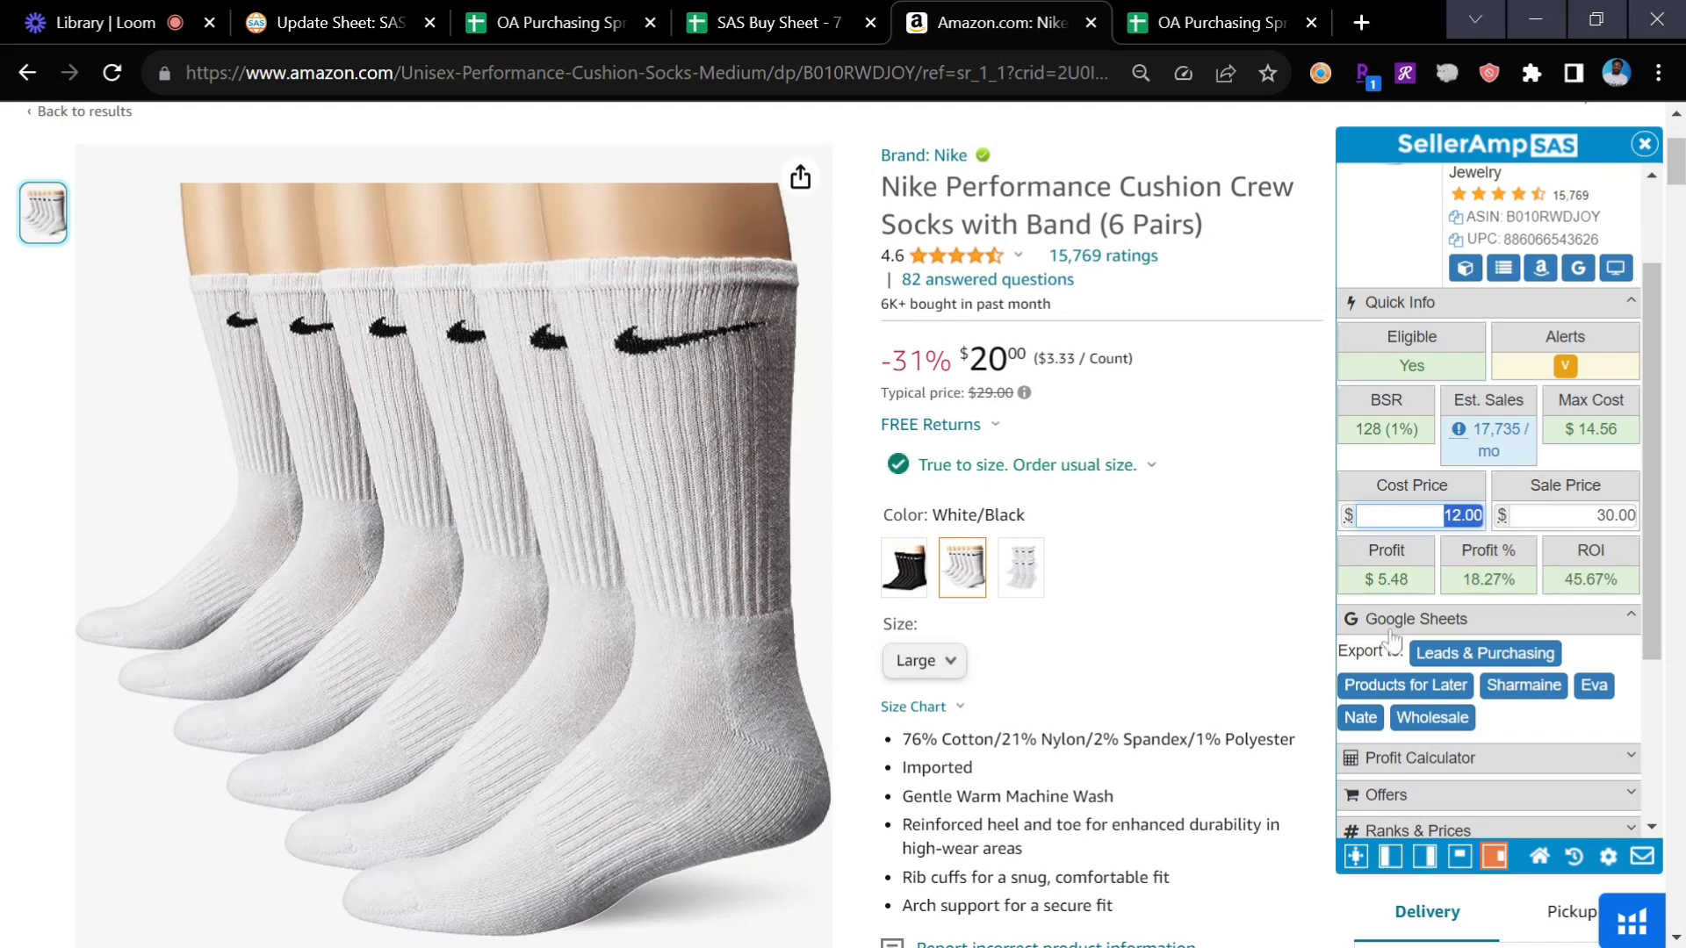
left_click(1233, 624)
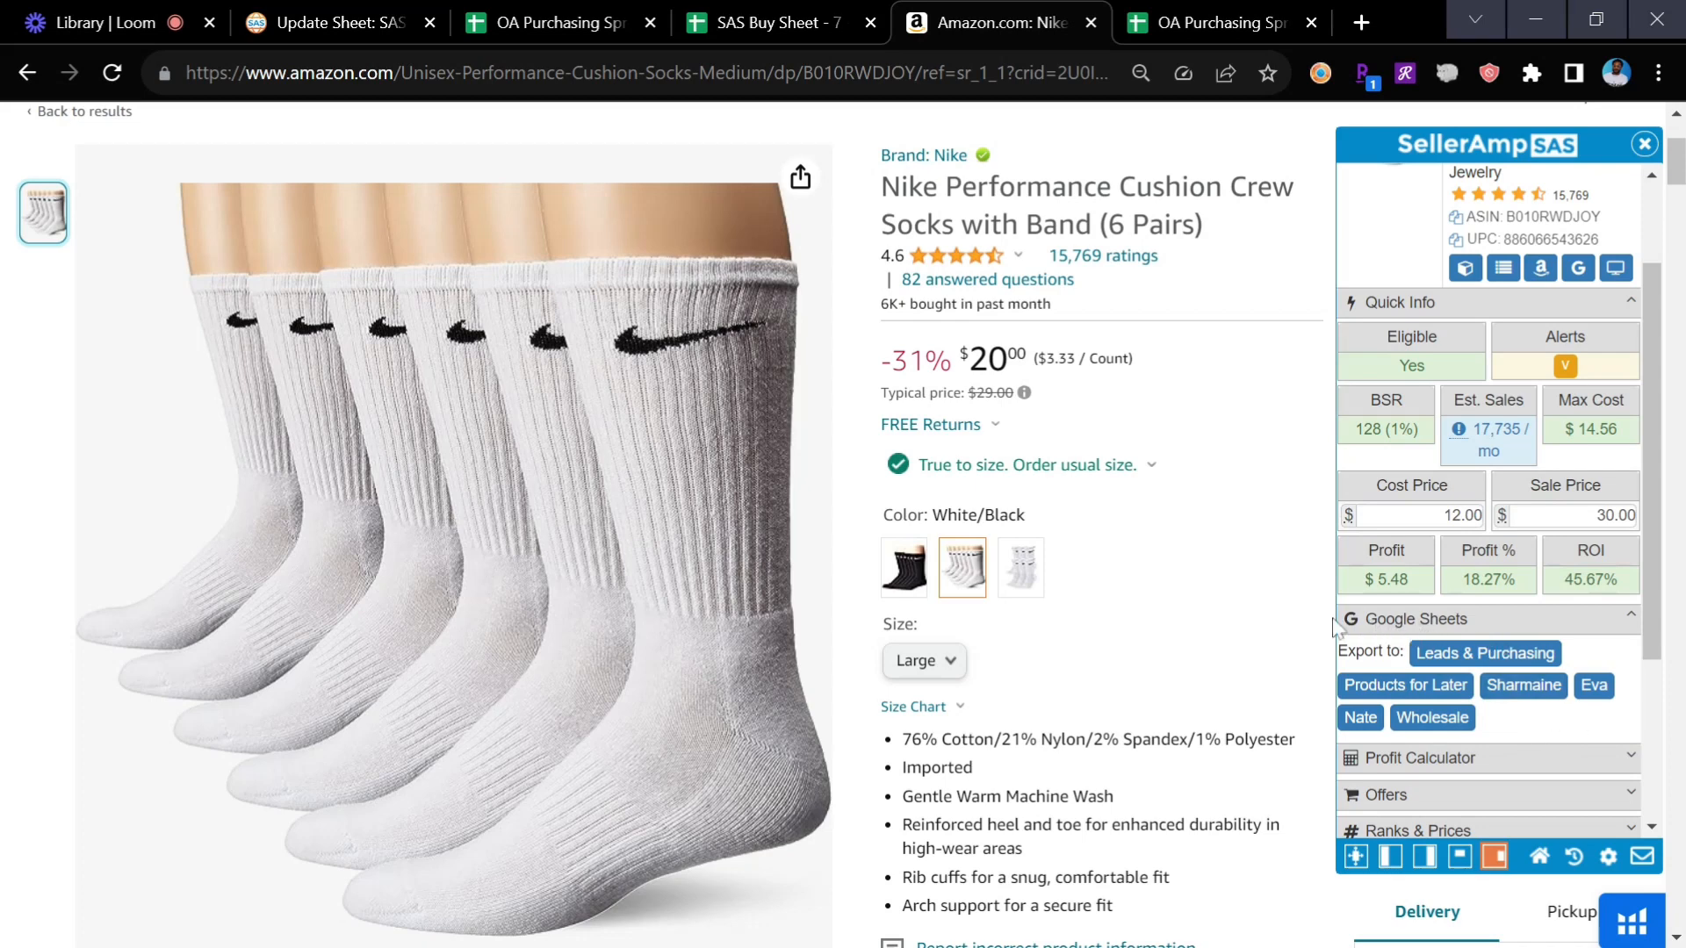
left_click(112, 72)
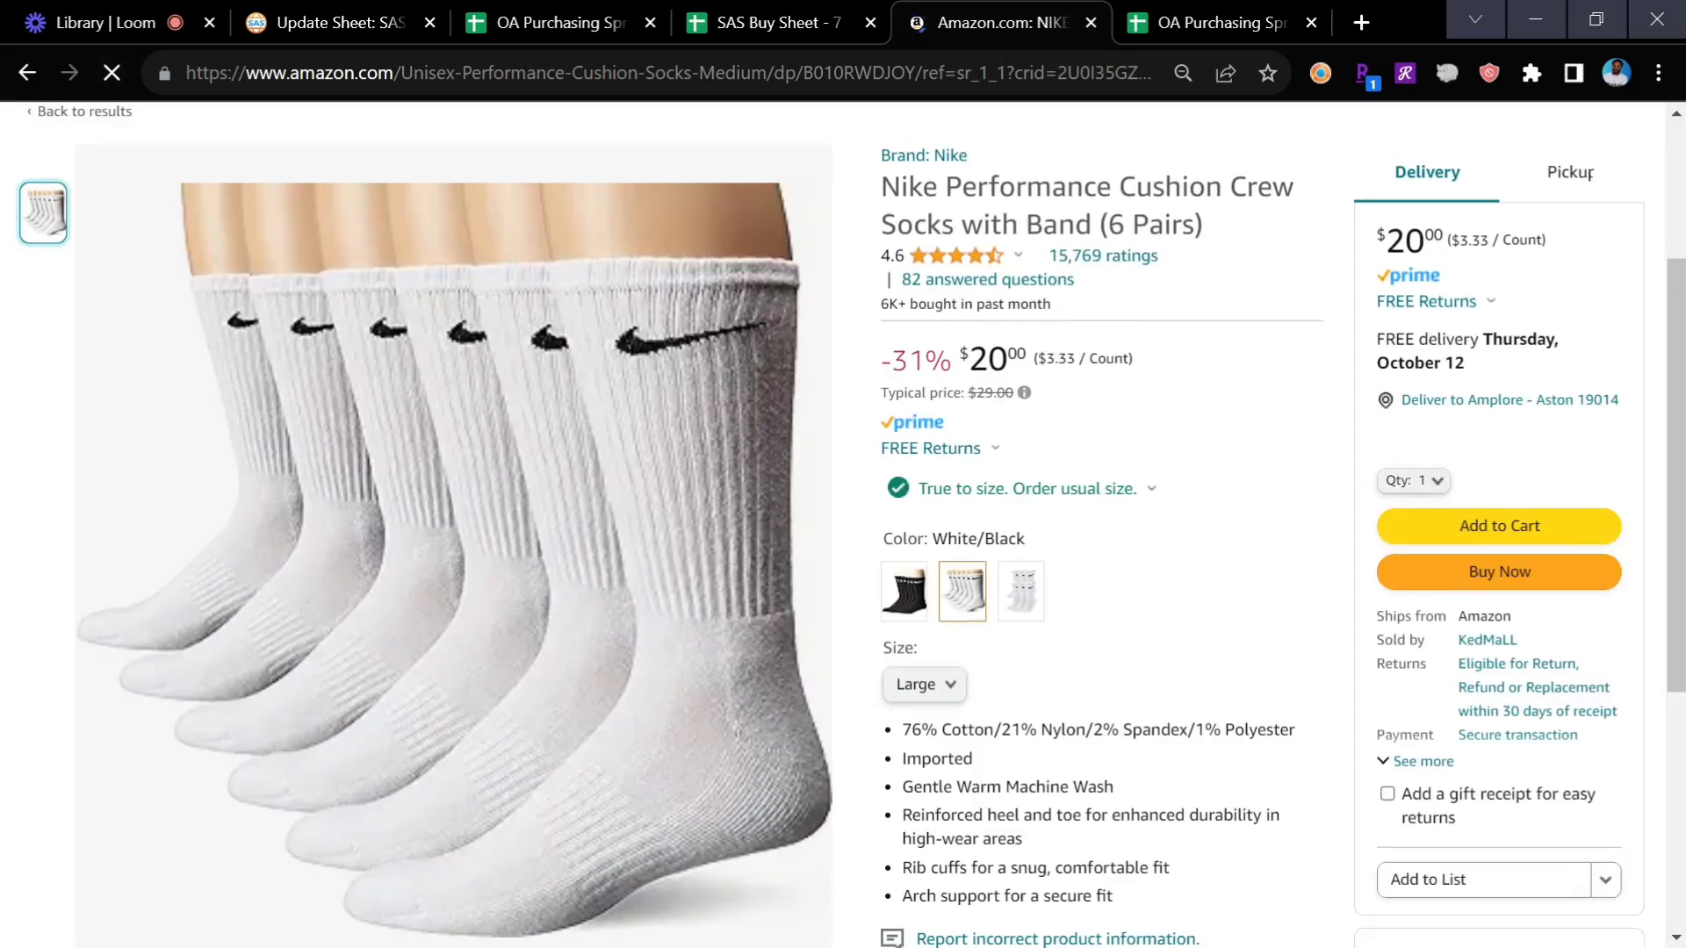
- Set the SellerAmp sale price to 27 and export the socks to SAS Buy Sheet - 7
scroll(1454, 514, "down", 3)
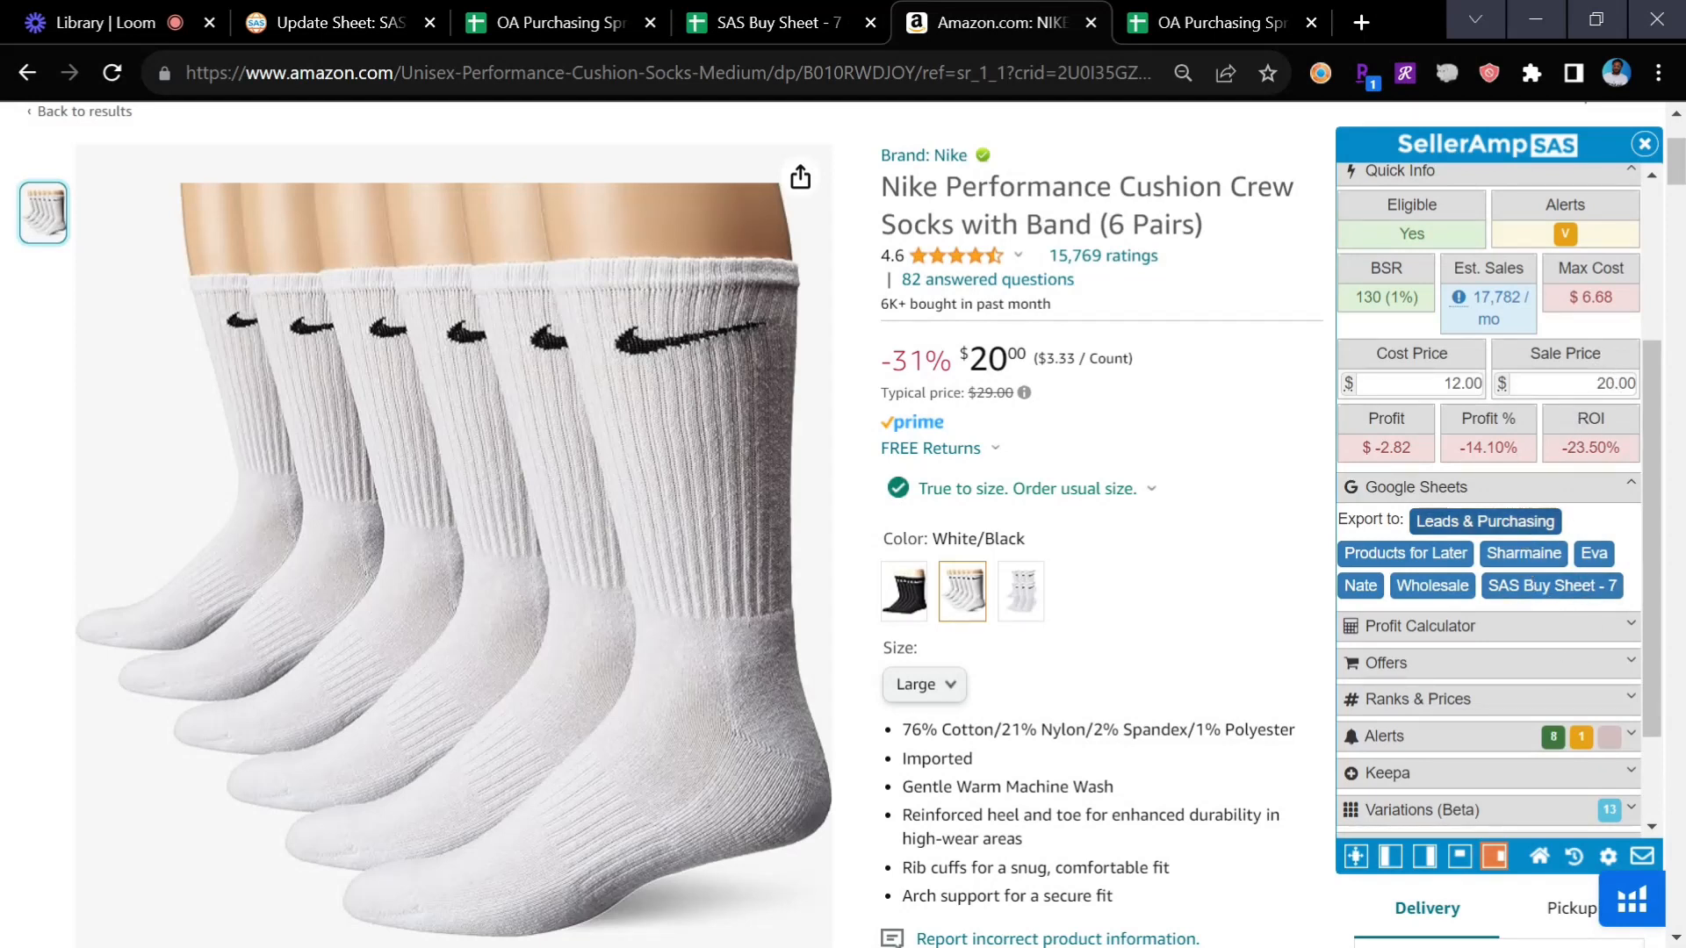
double_click(1572, 383)
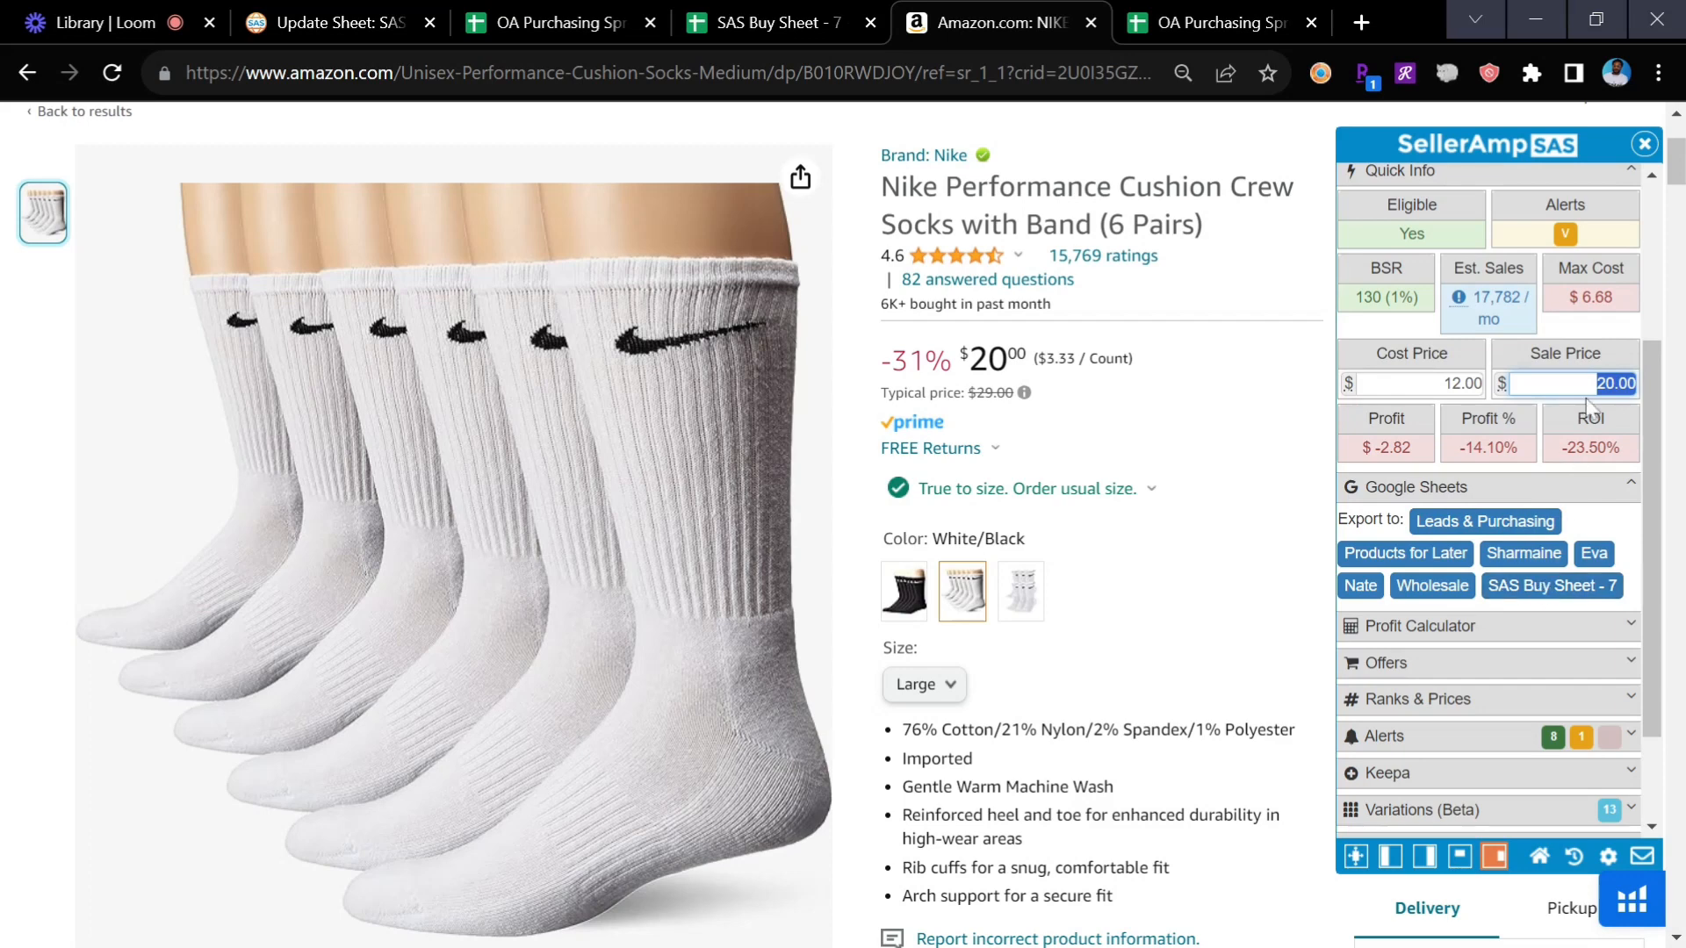
type("27")
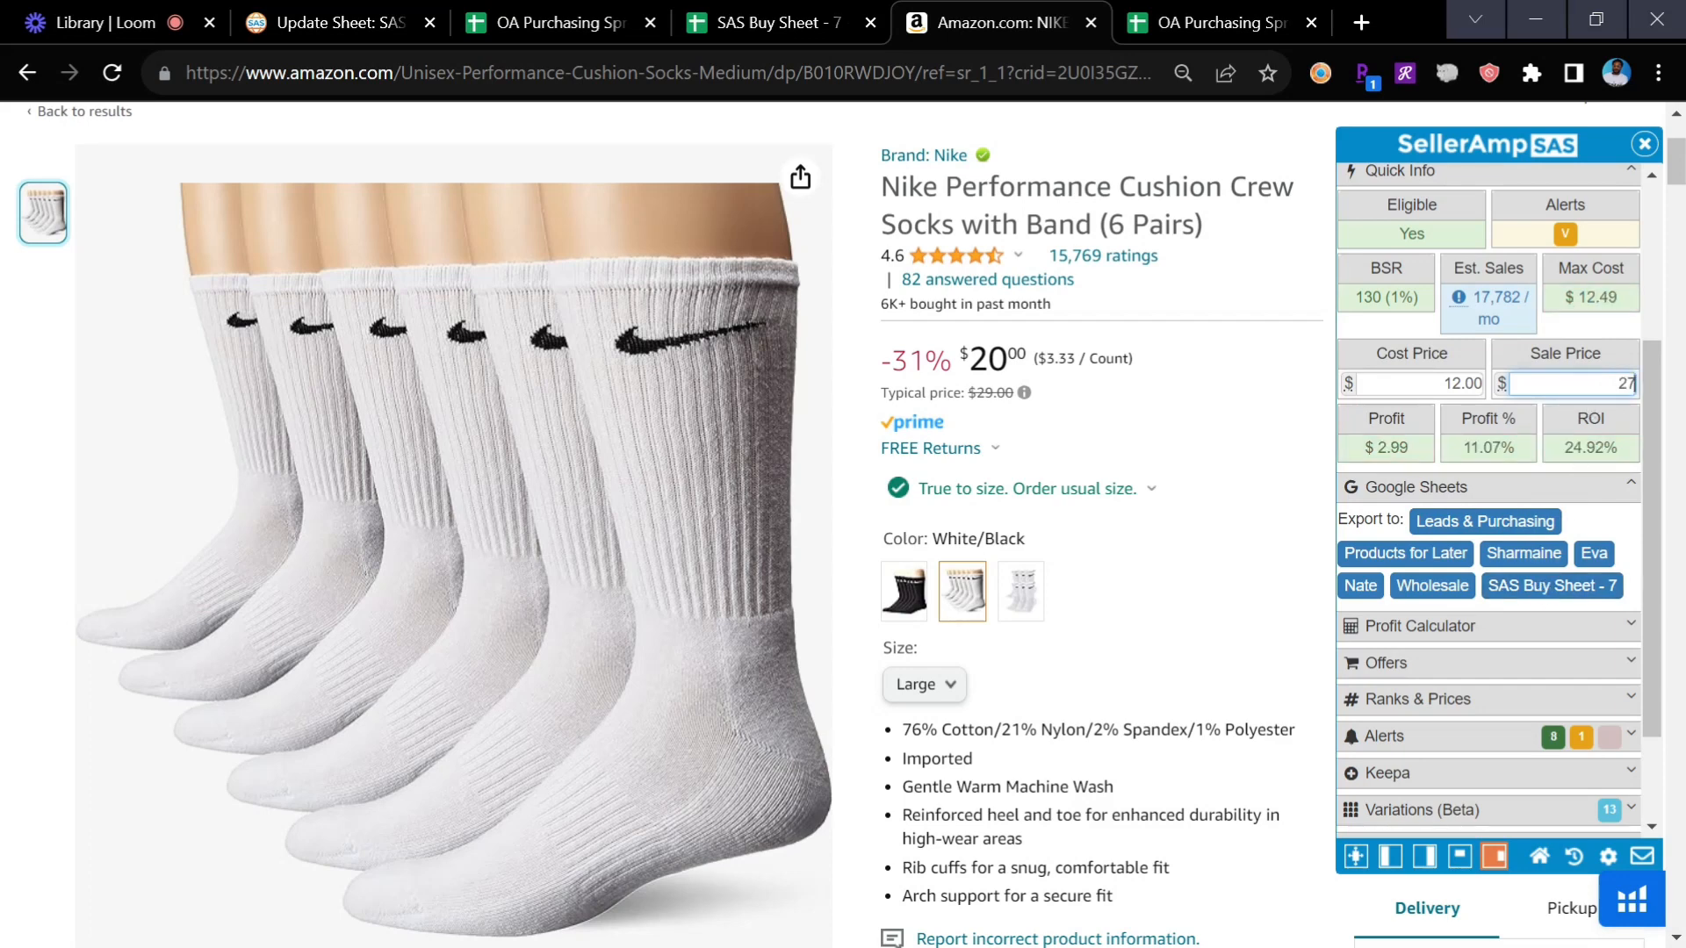
left_click(1544, 592)
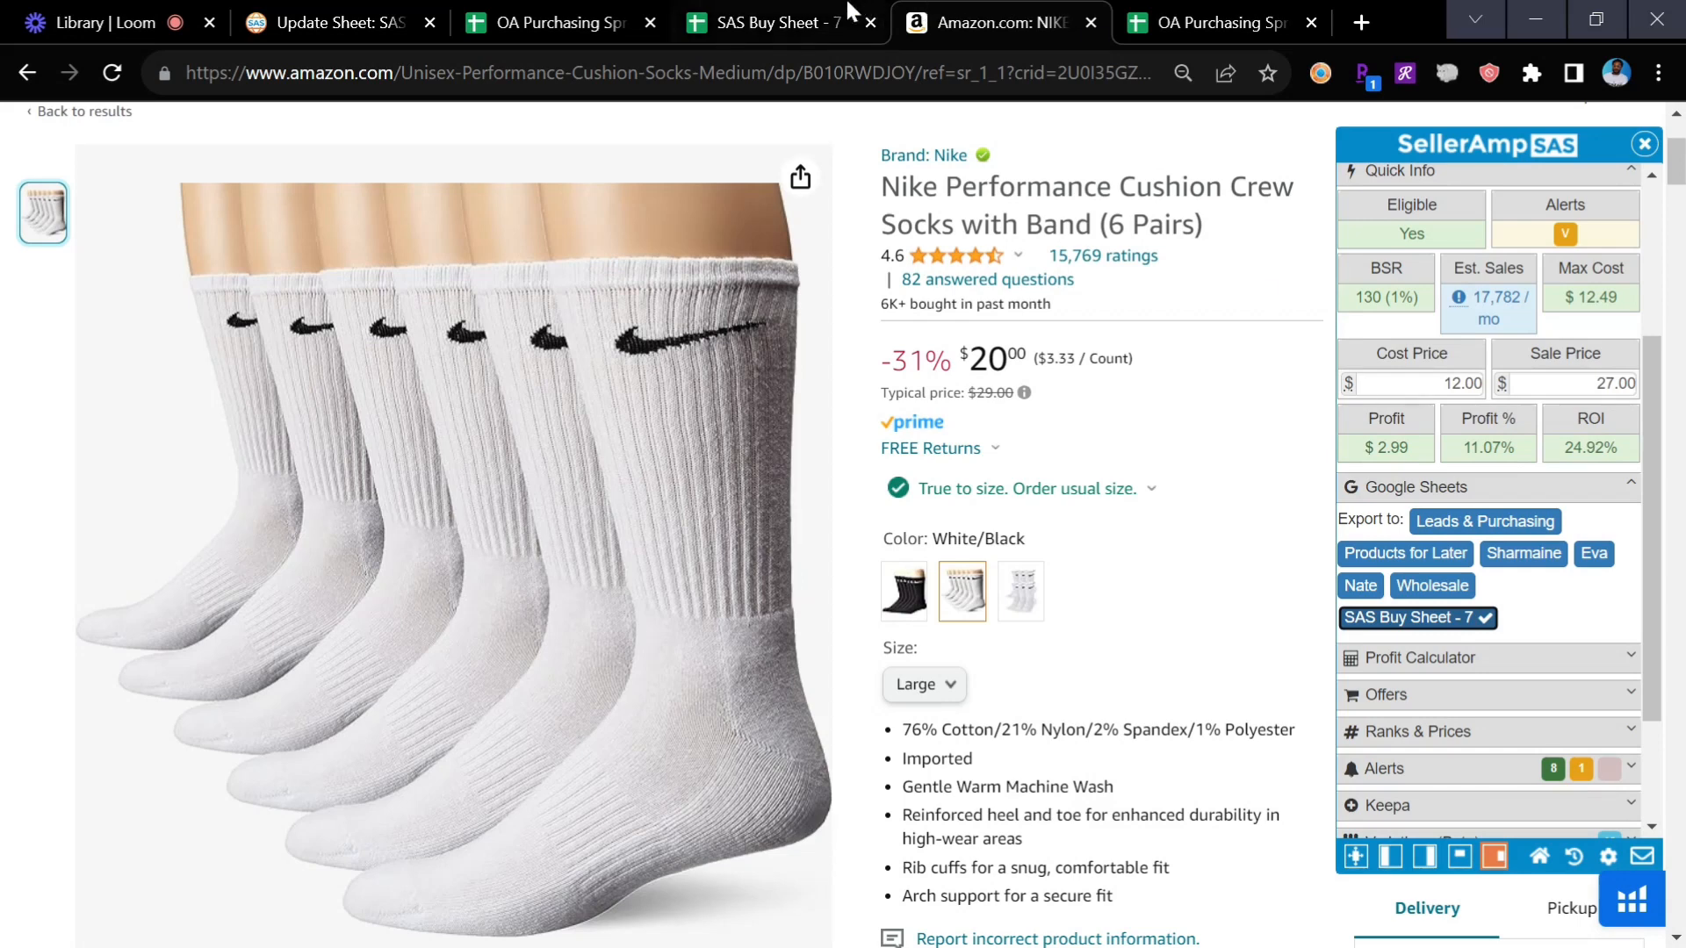
- Check the exported socks row in the Current Buys sheet, expanding and re-collapsing the grouped R.O.I. to UPC Barcode columns
left_click(850, 16)
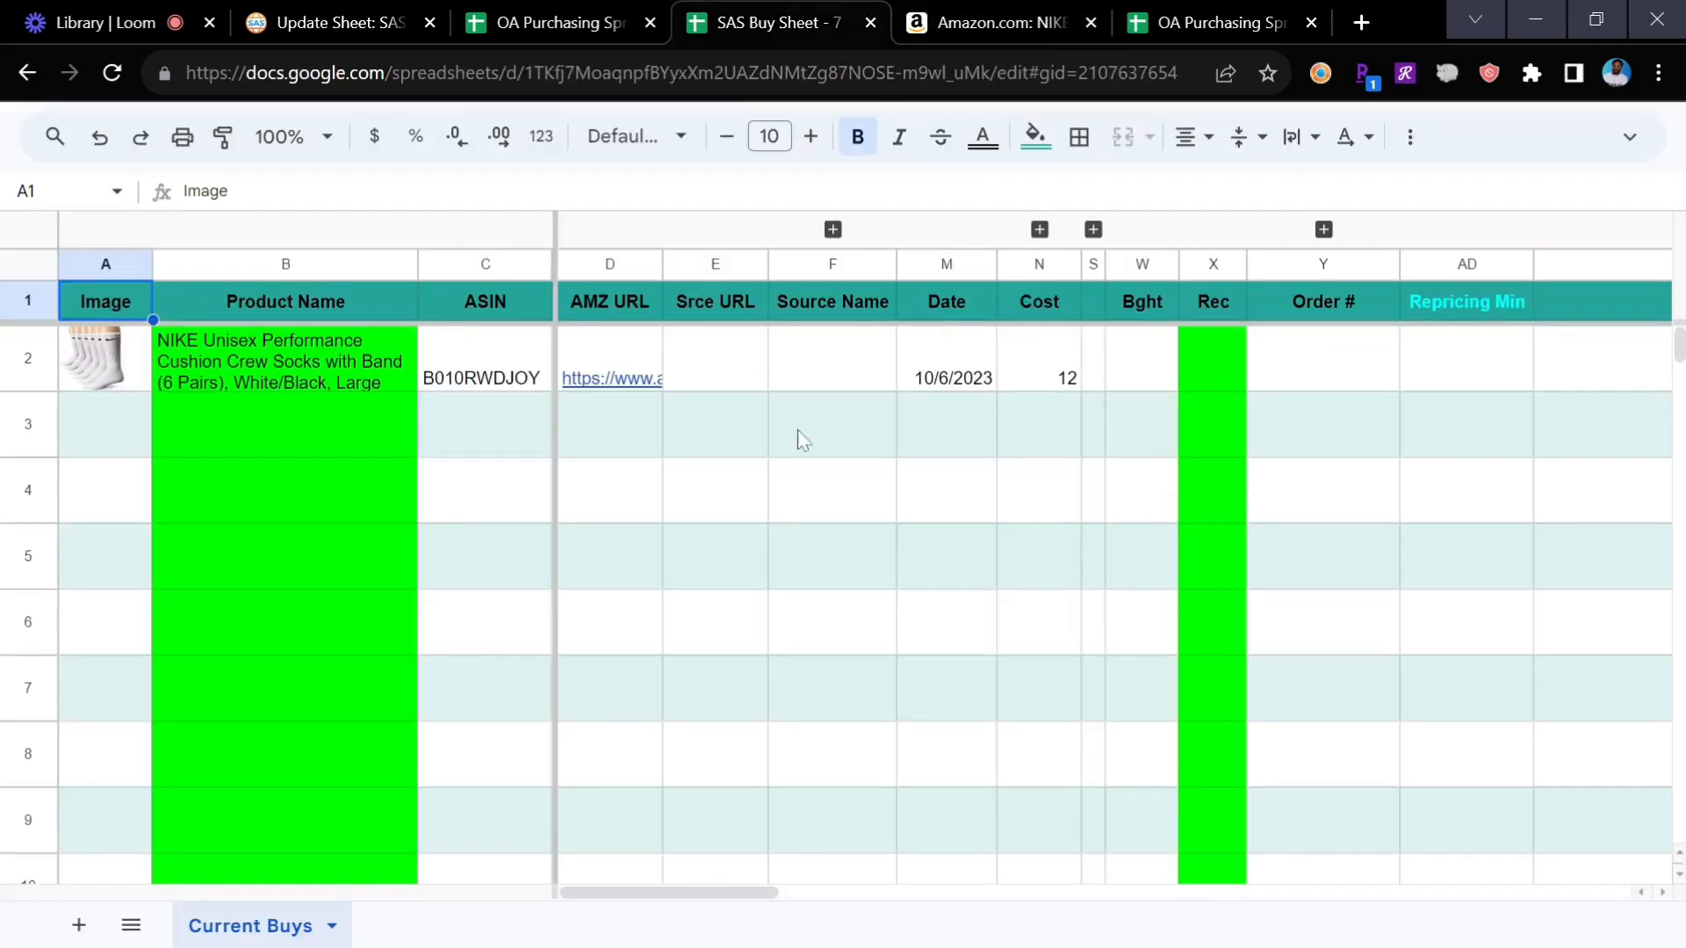
scroll(942, 536, "right", 5)
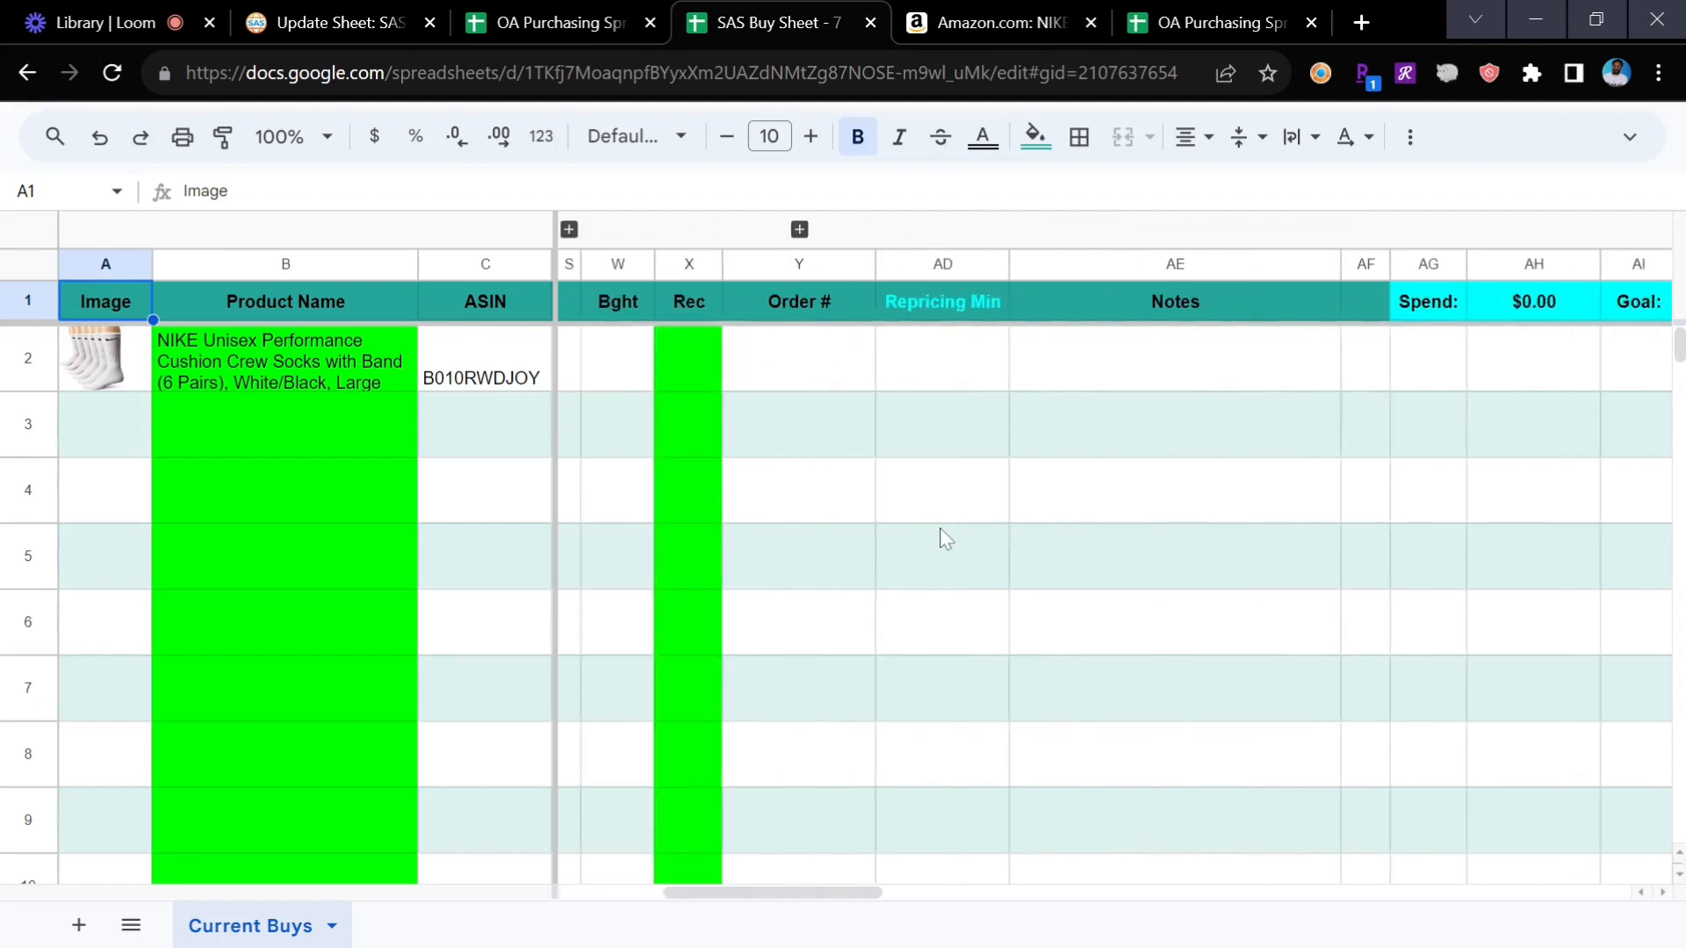
scroll(942, 536, "left", 5)
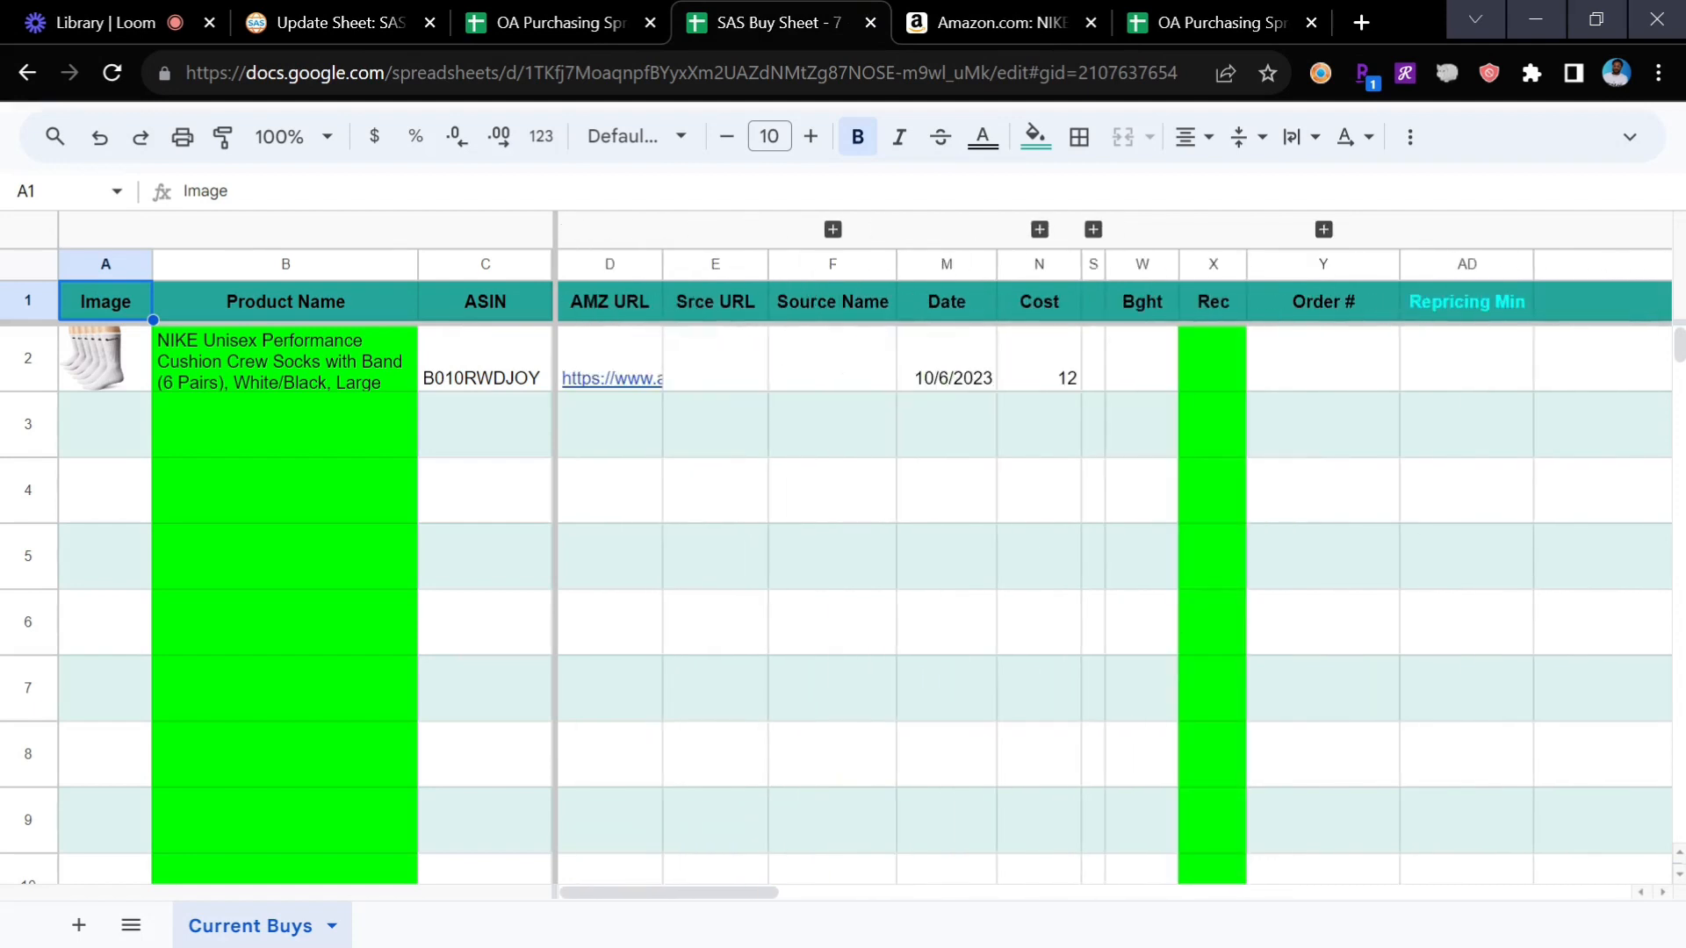
left_click(832, 230)
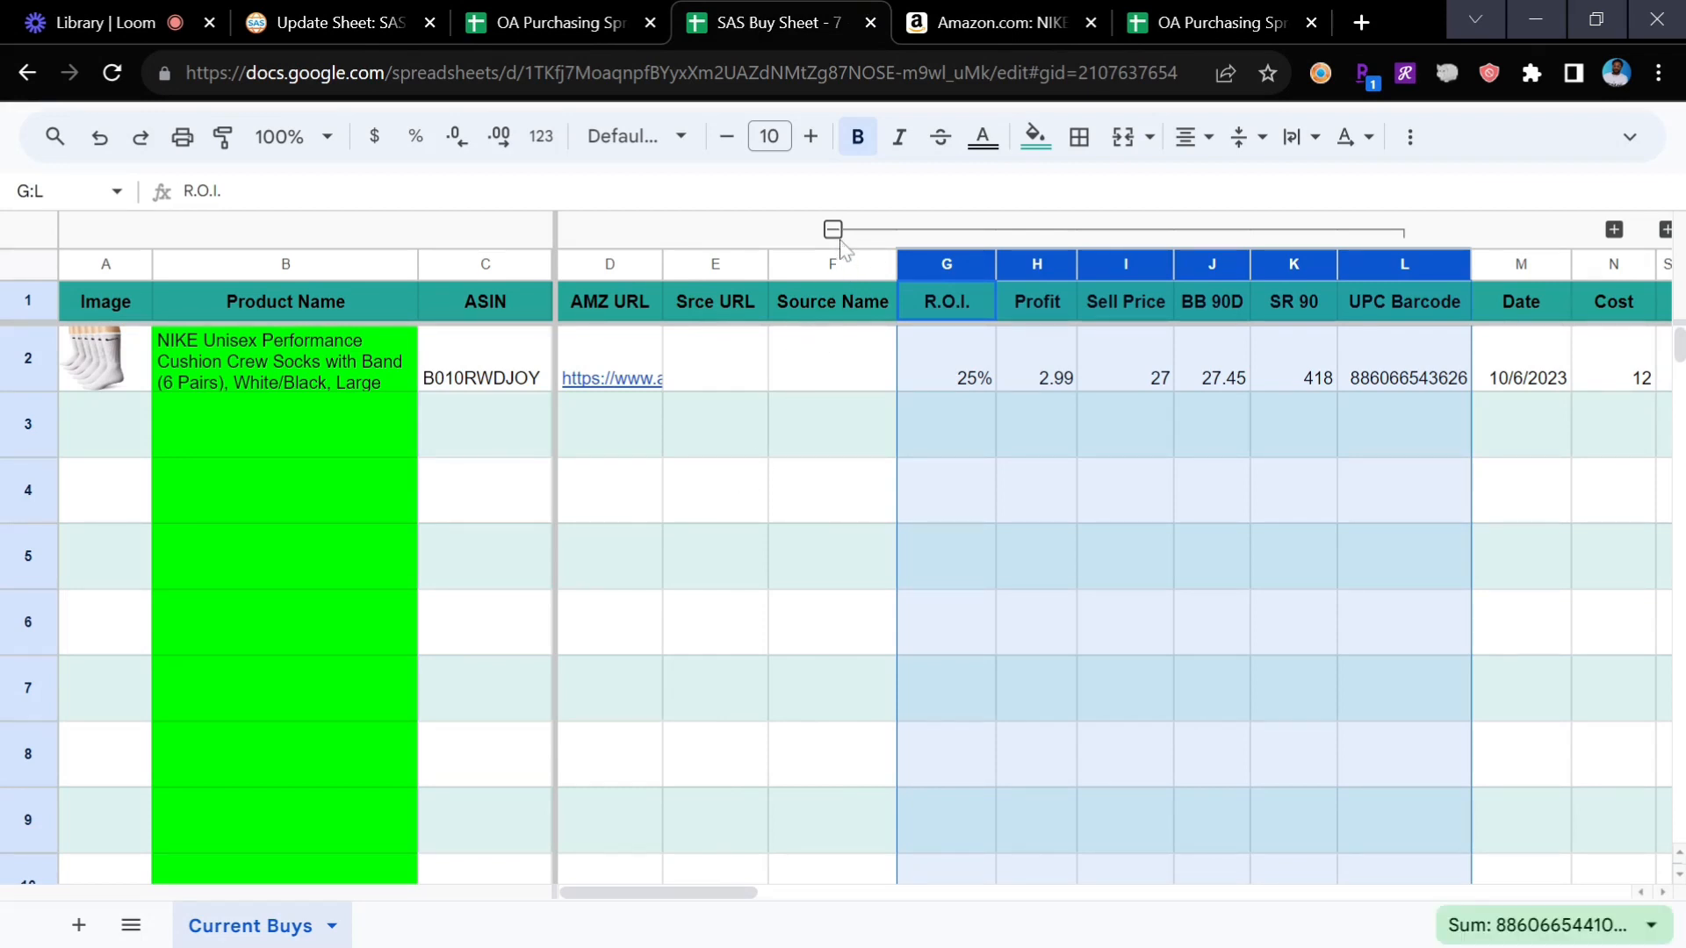
left_click(834, 231)
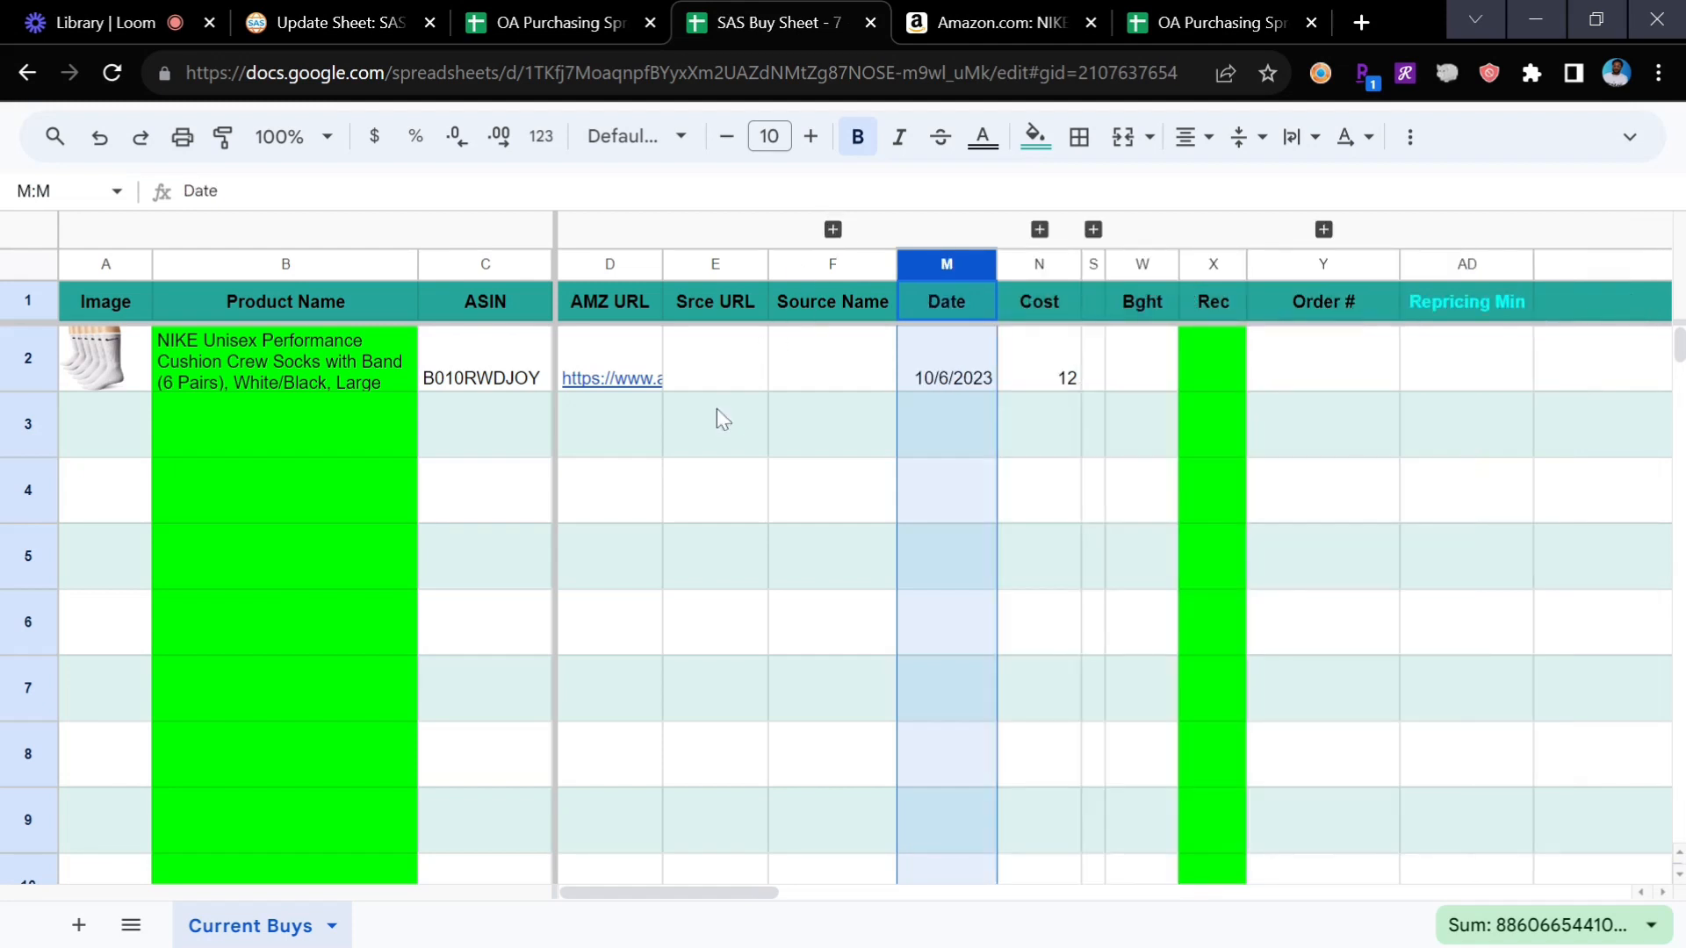
- Enter Nike in the Srce URL cell of the socks row
left_click(733, 355)
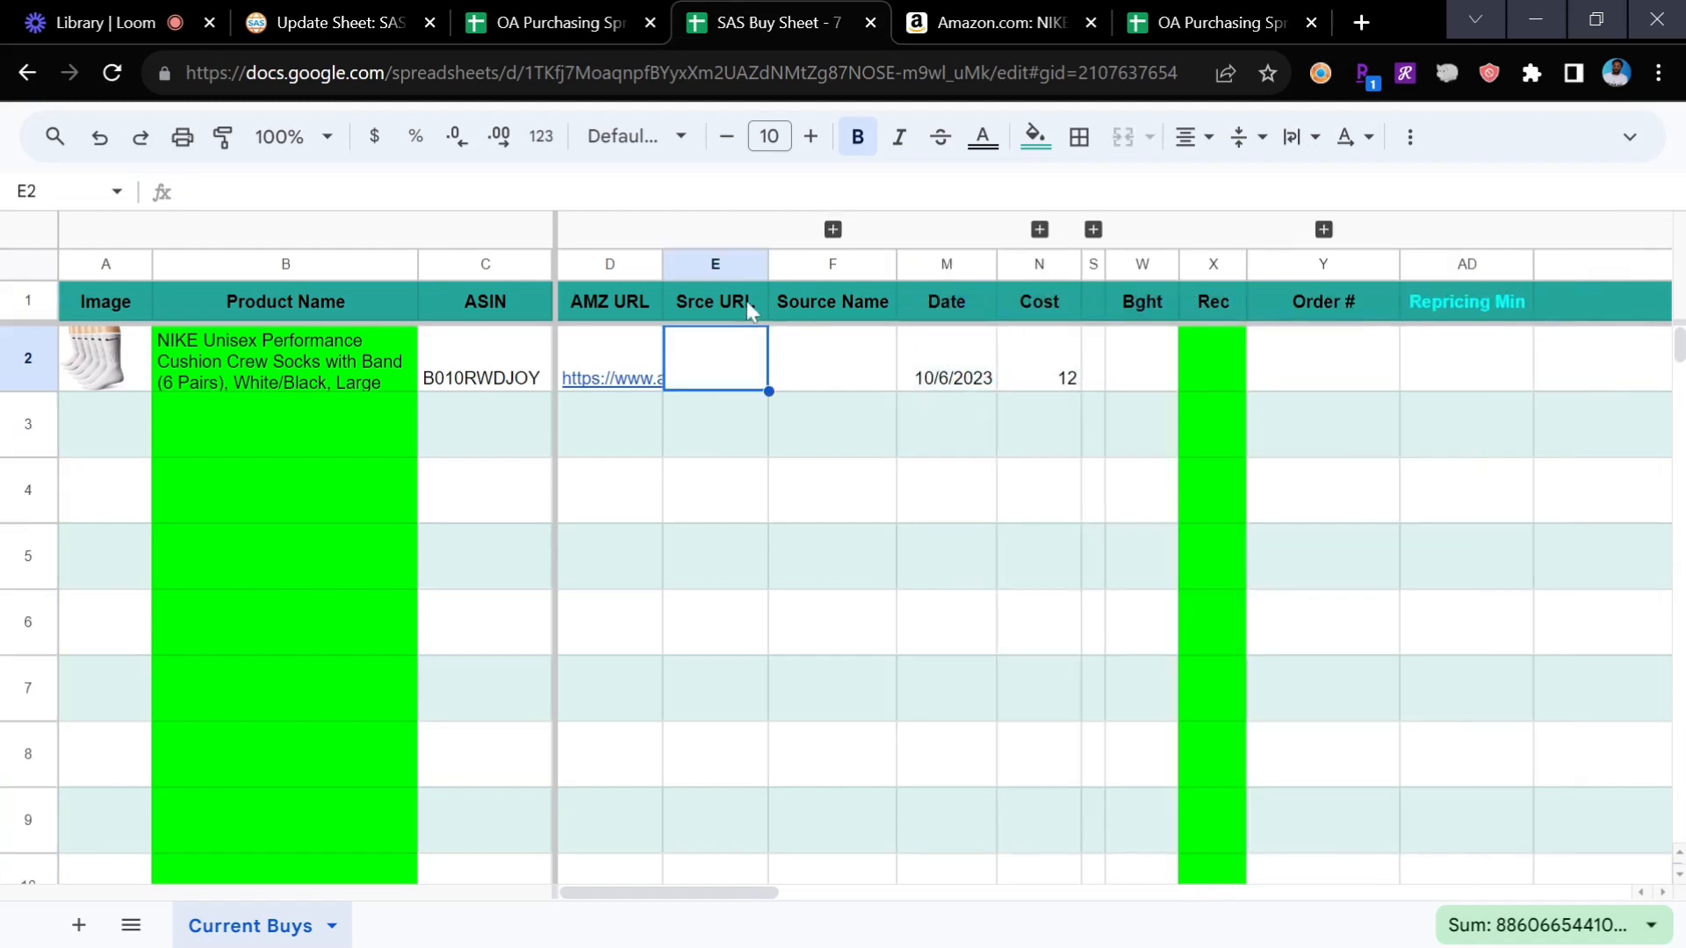
left_click(806, 302)
left_click(817, 374)
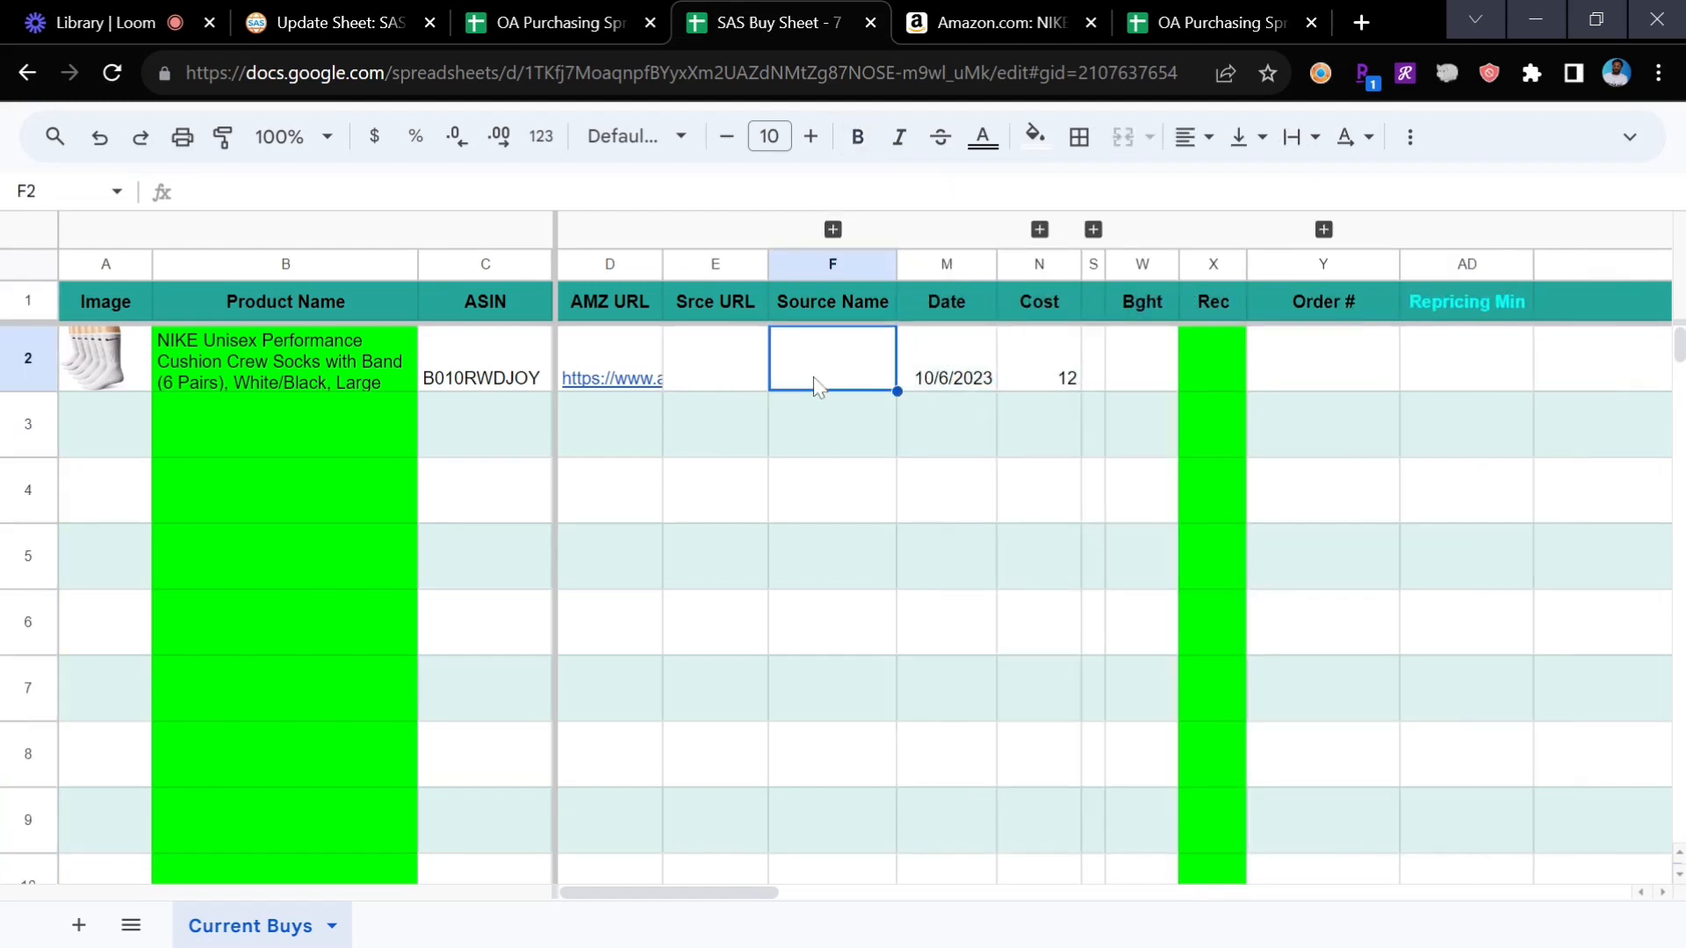
left_click(738, 378)
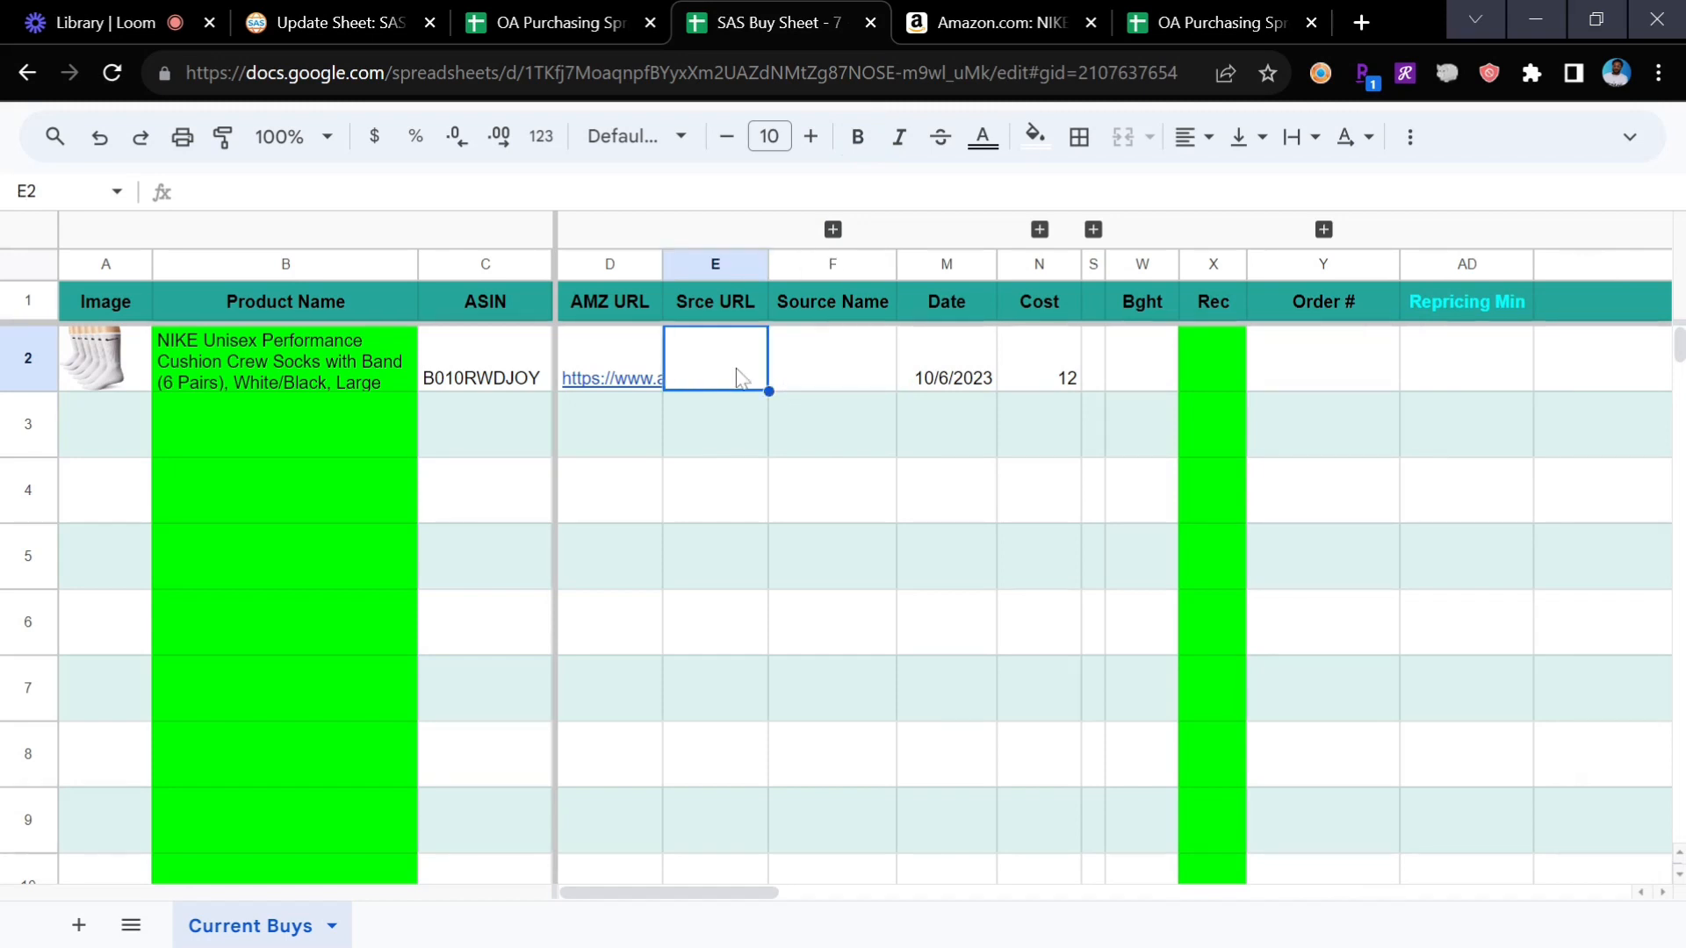
type("Nike")
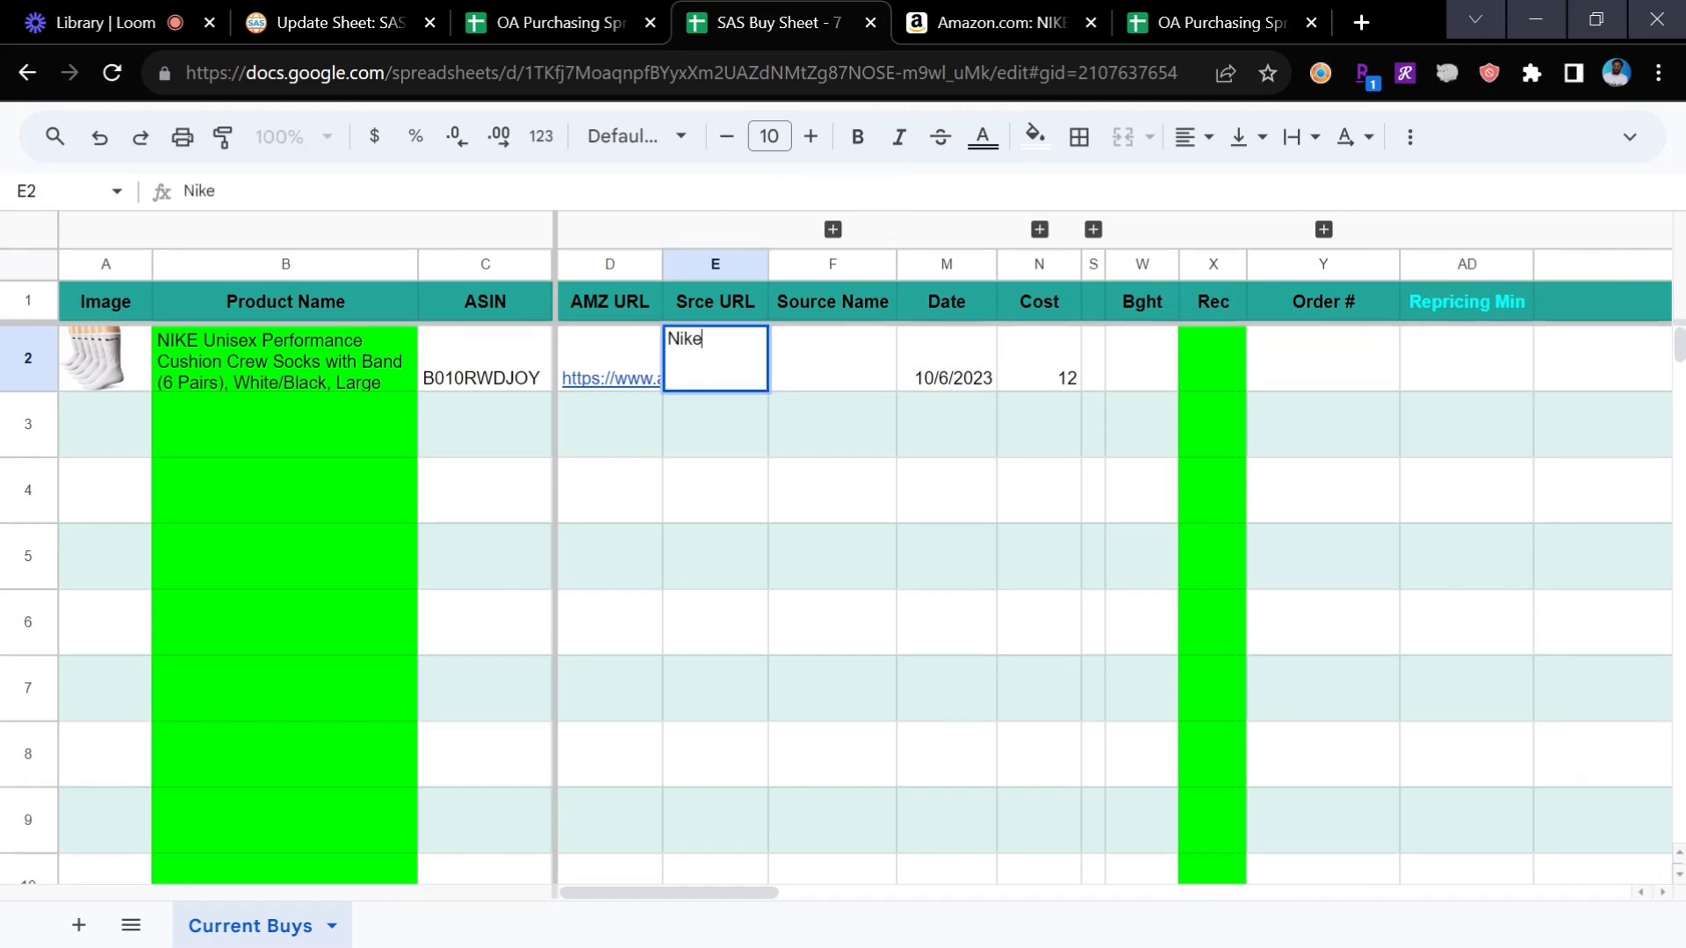
key("Return")
- Enter Nike as the Source Name in the socks row and clear its Srce URL cell
left_click(894, 376)
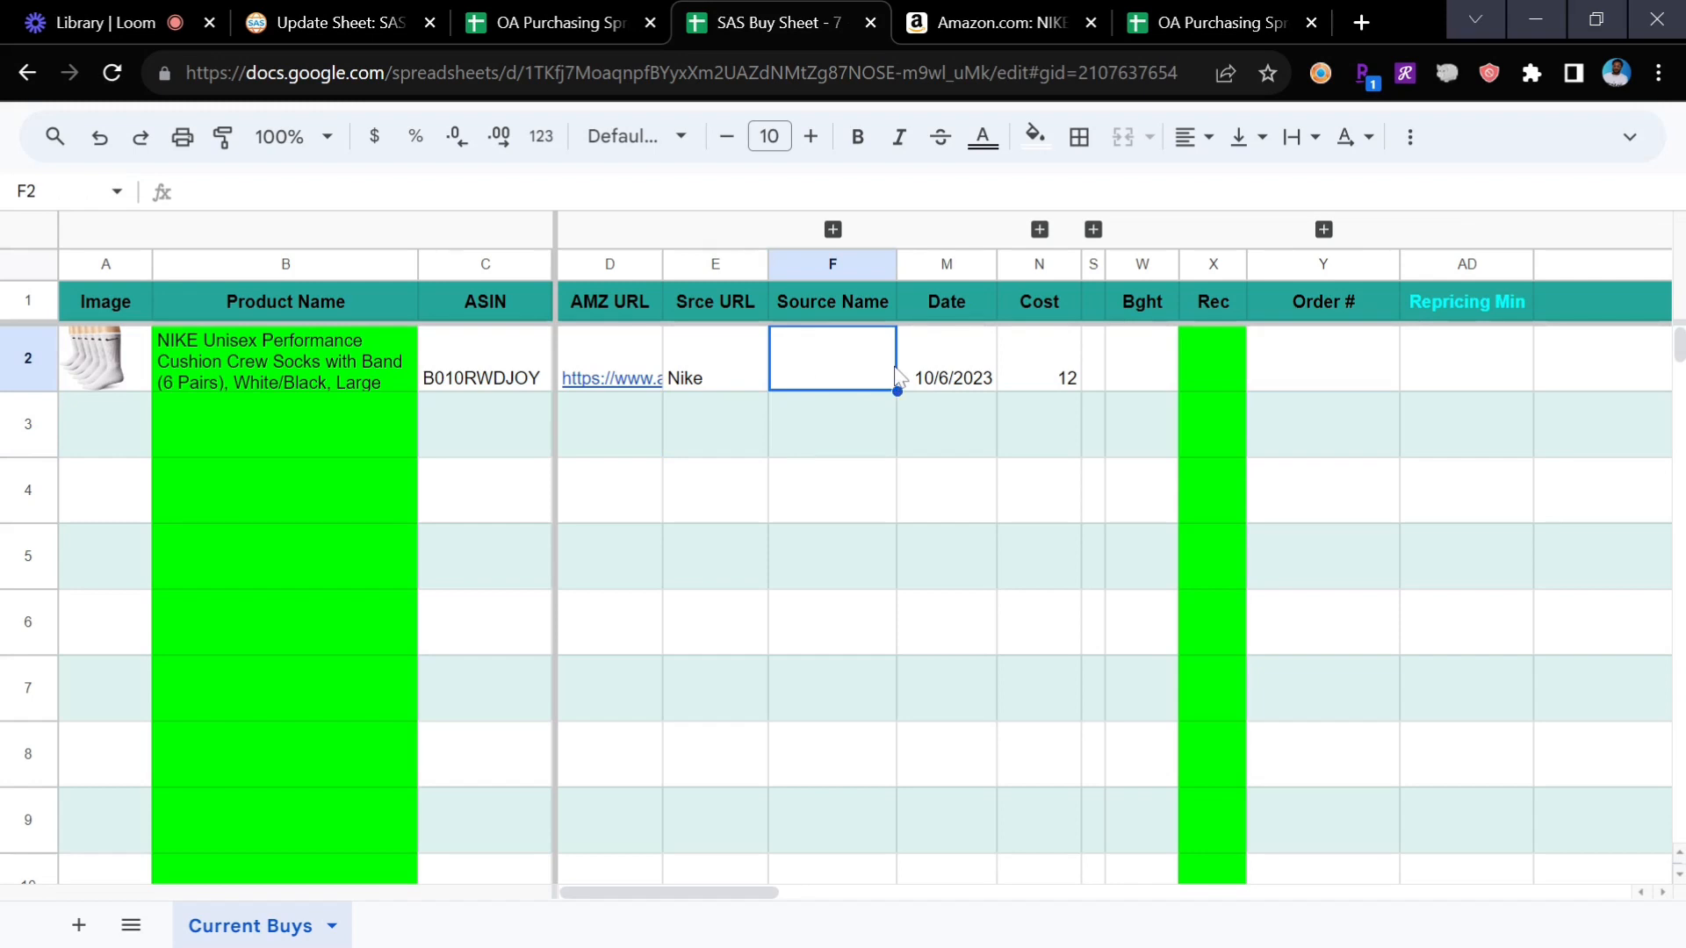
type("Nike")
key("Return")
left_click(718, 358)
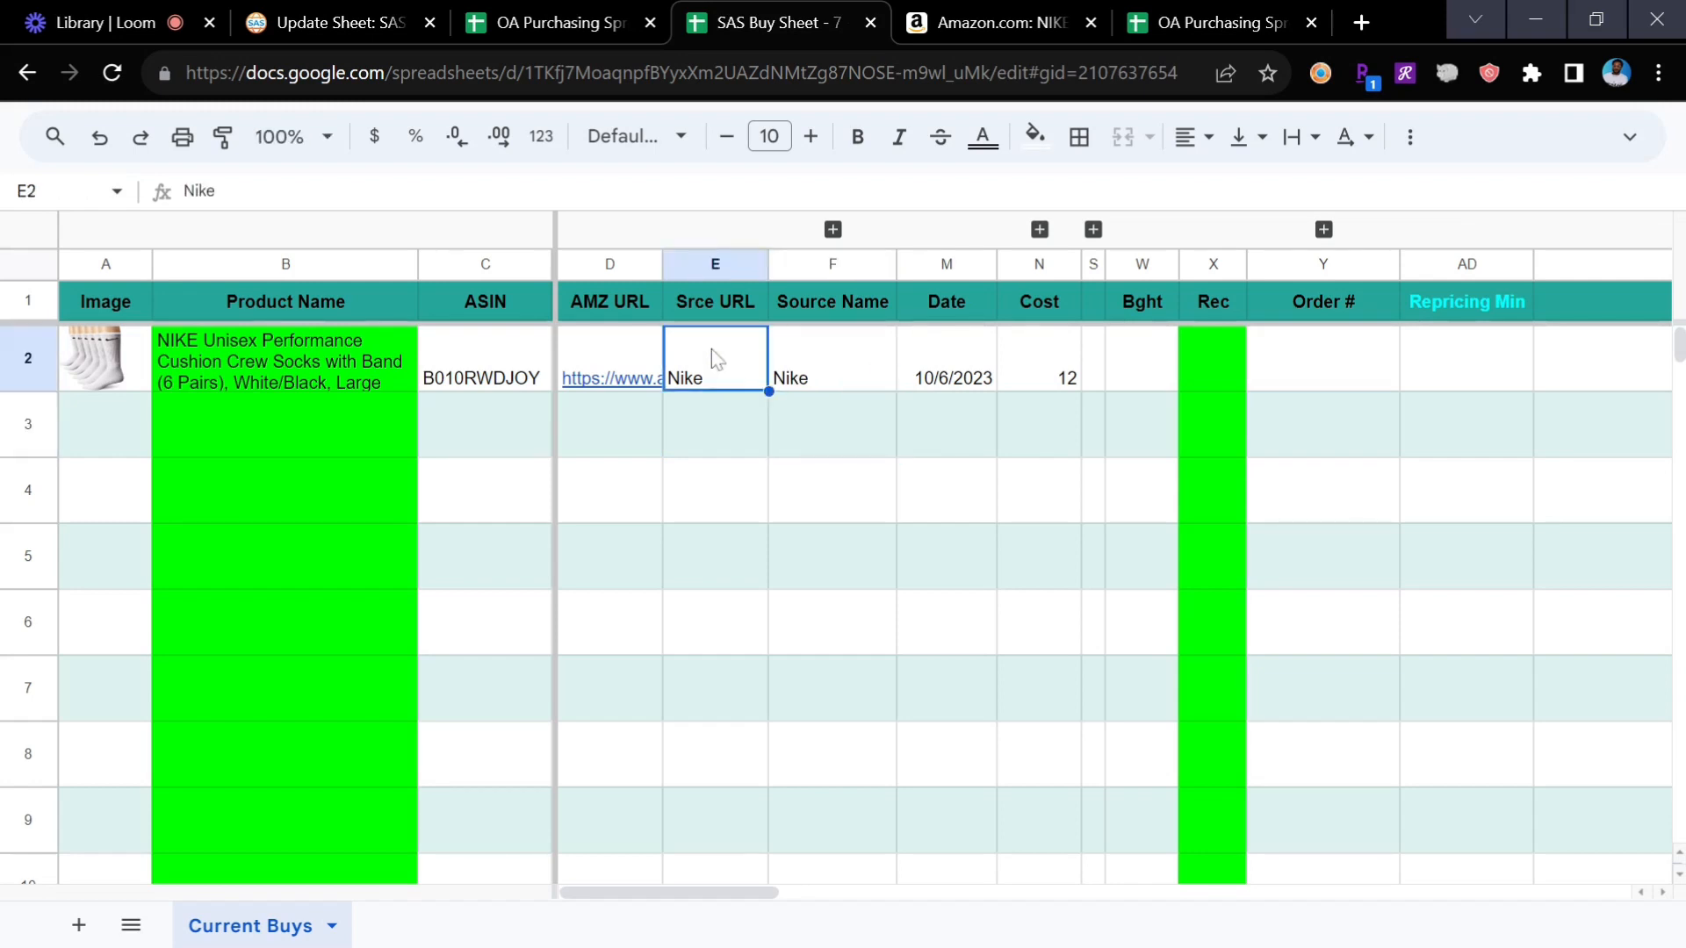
key("Delete")
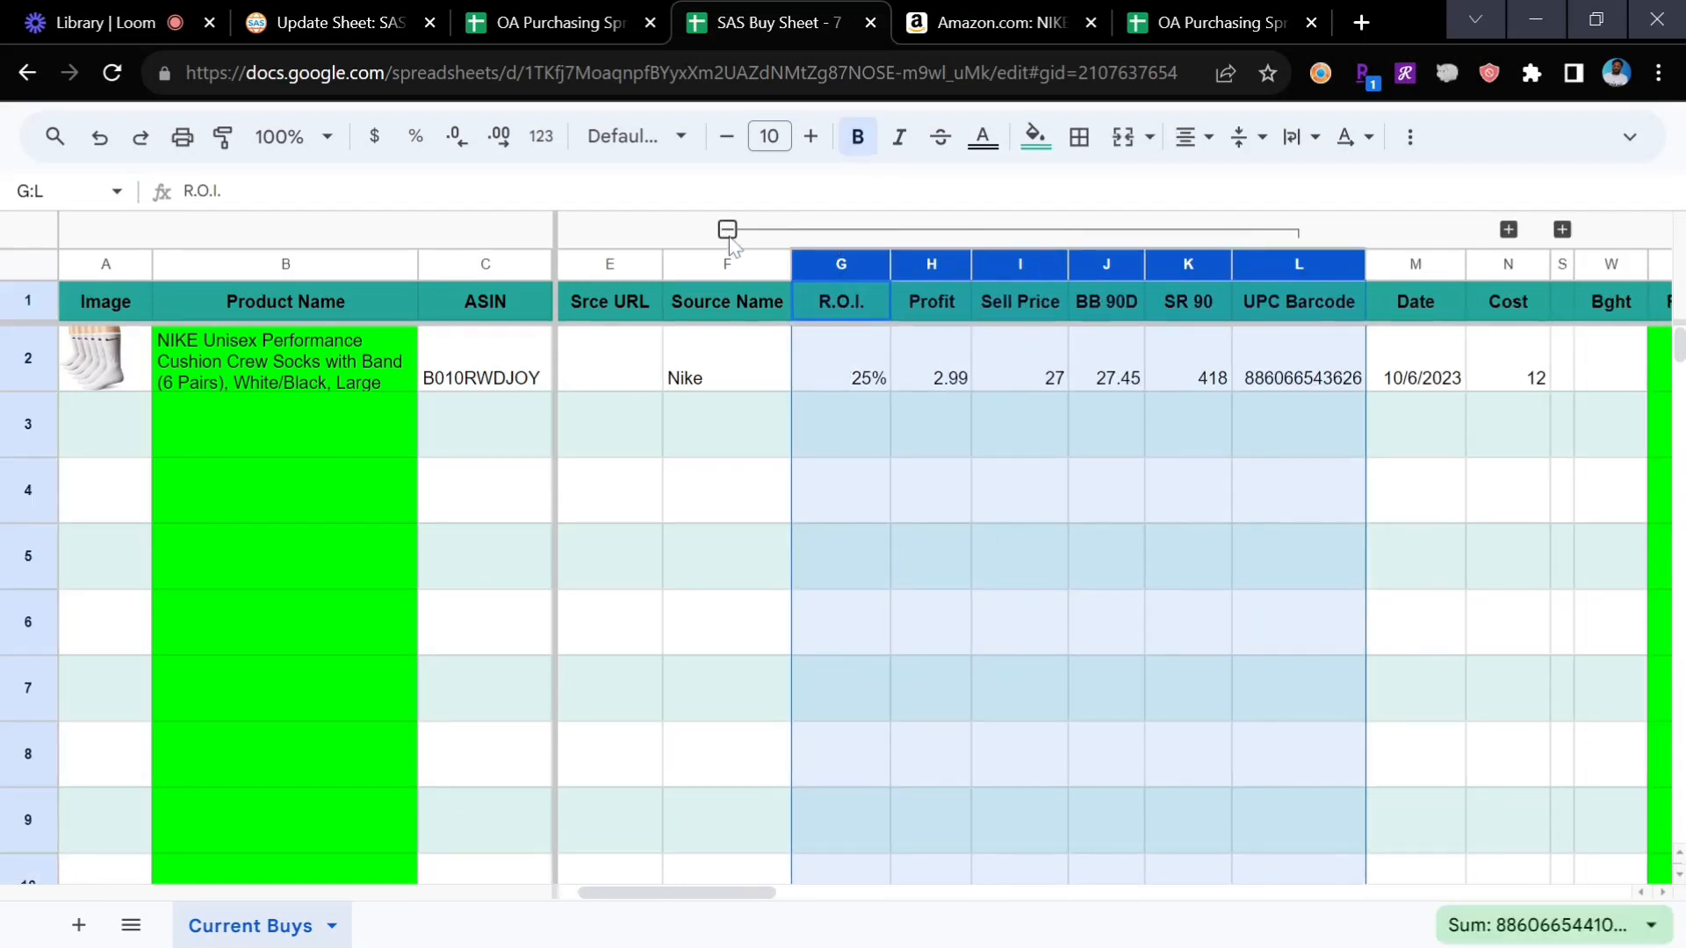
- Enter 25% Off Sale in the Sale / Retail cell of the socks row, expanding and re-collapsing the grouped Sale / Retail to Gift Card % columns
left_click(727, 231)
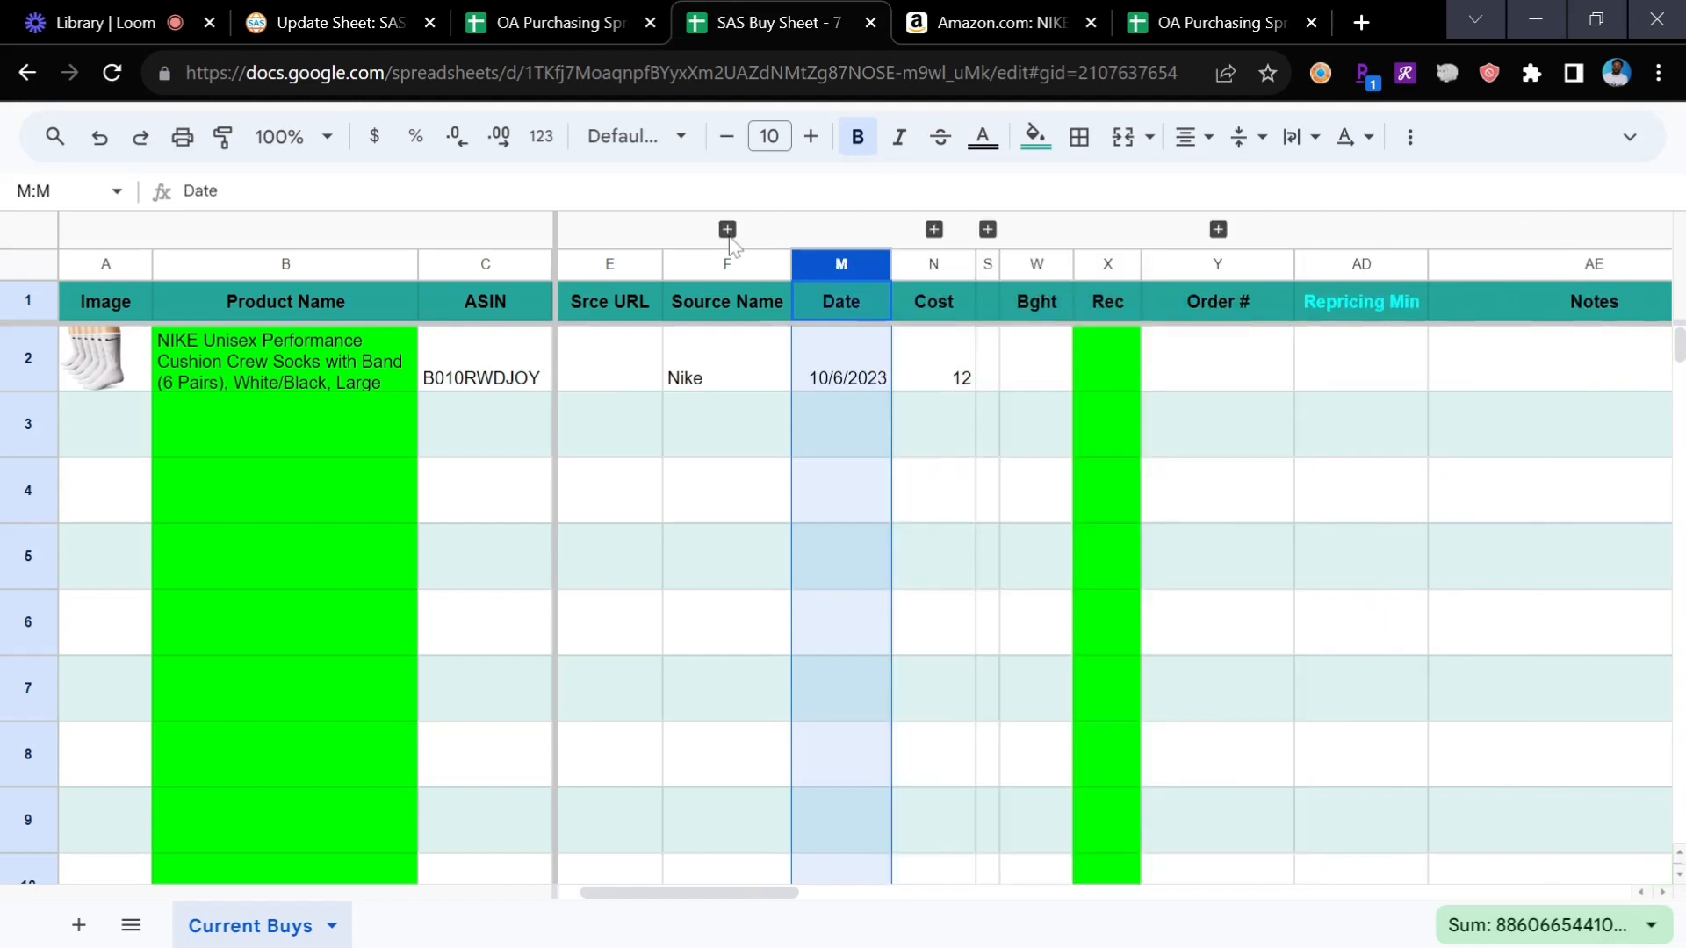
left_click(937, 232)
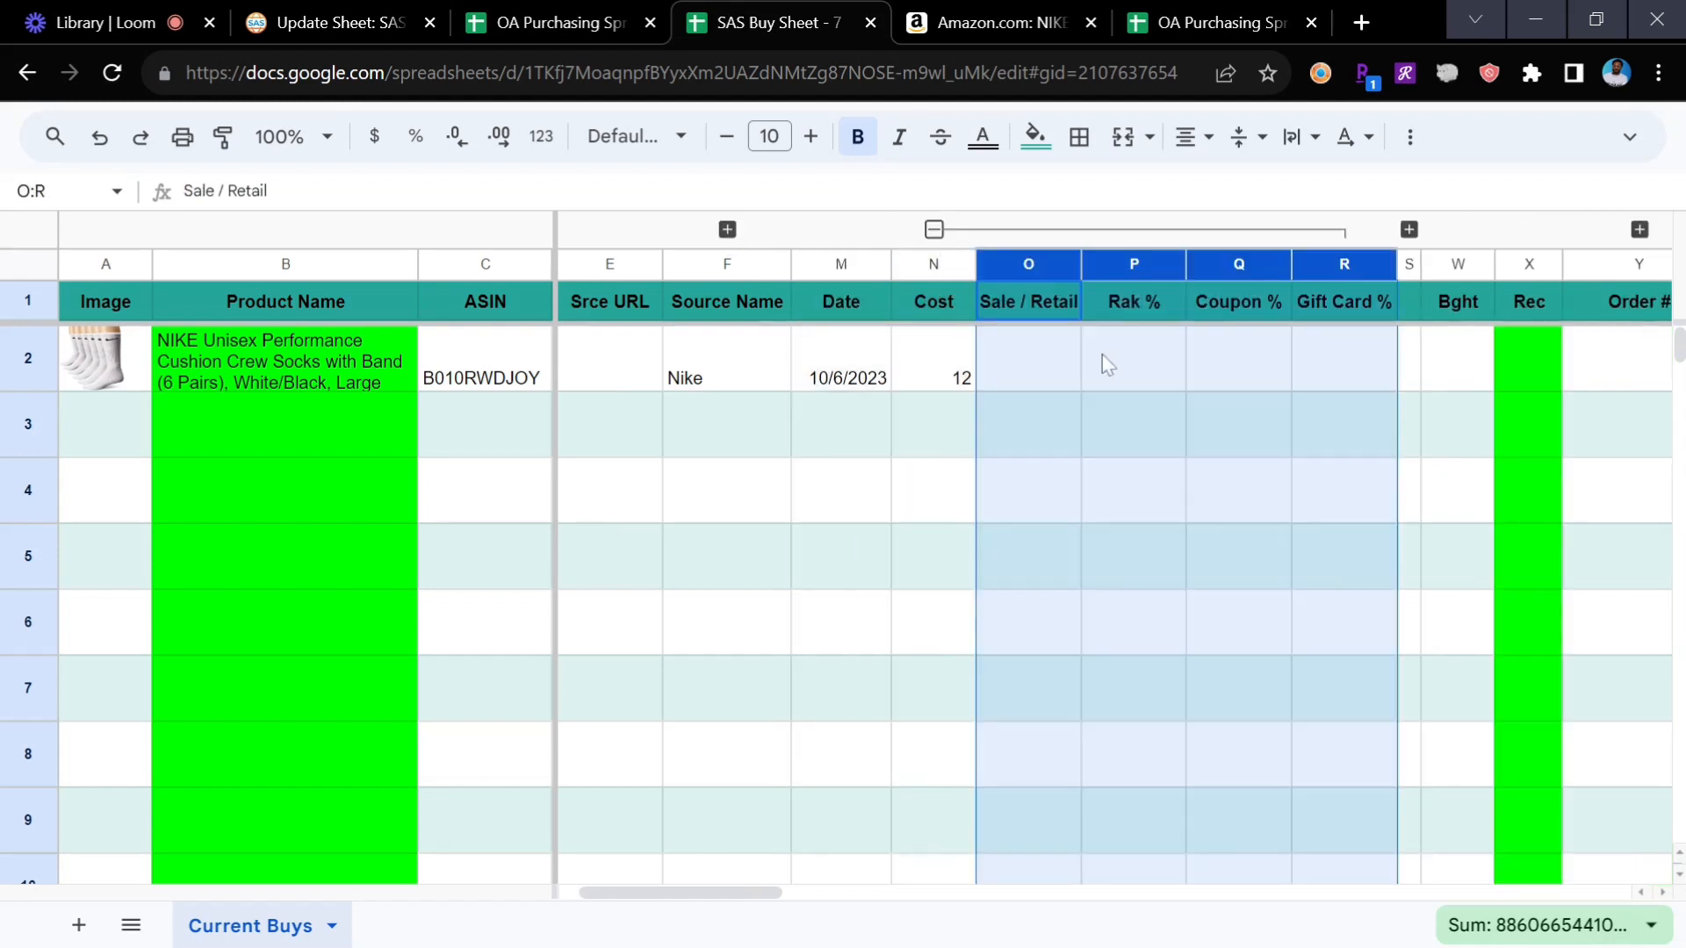
left_click(1040, 385)
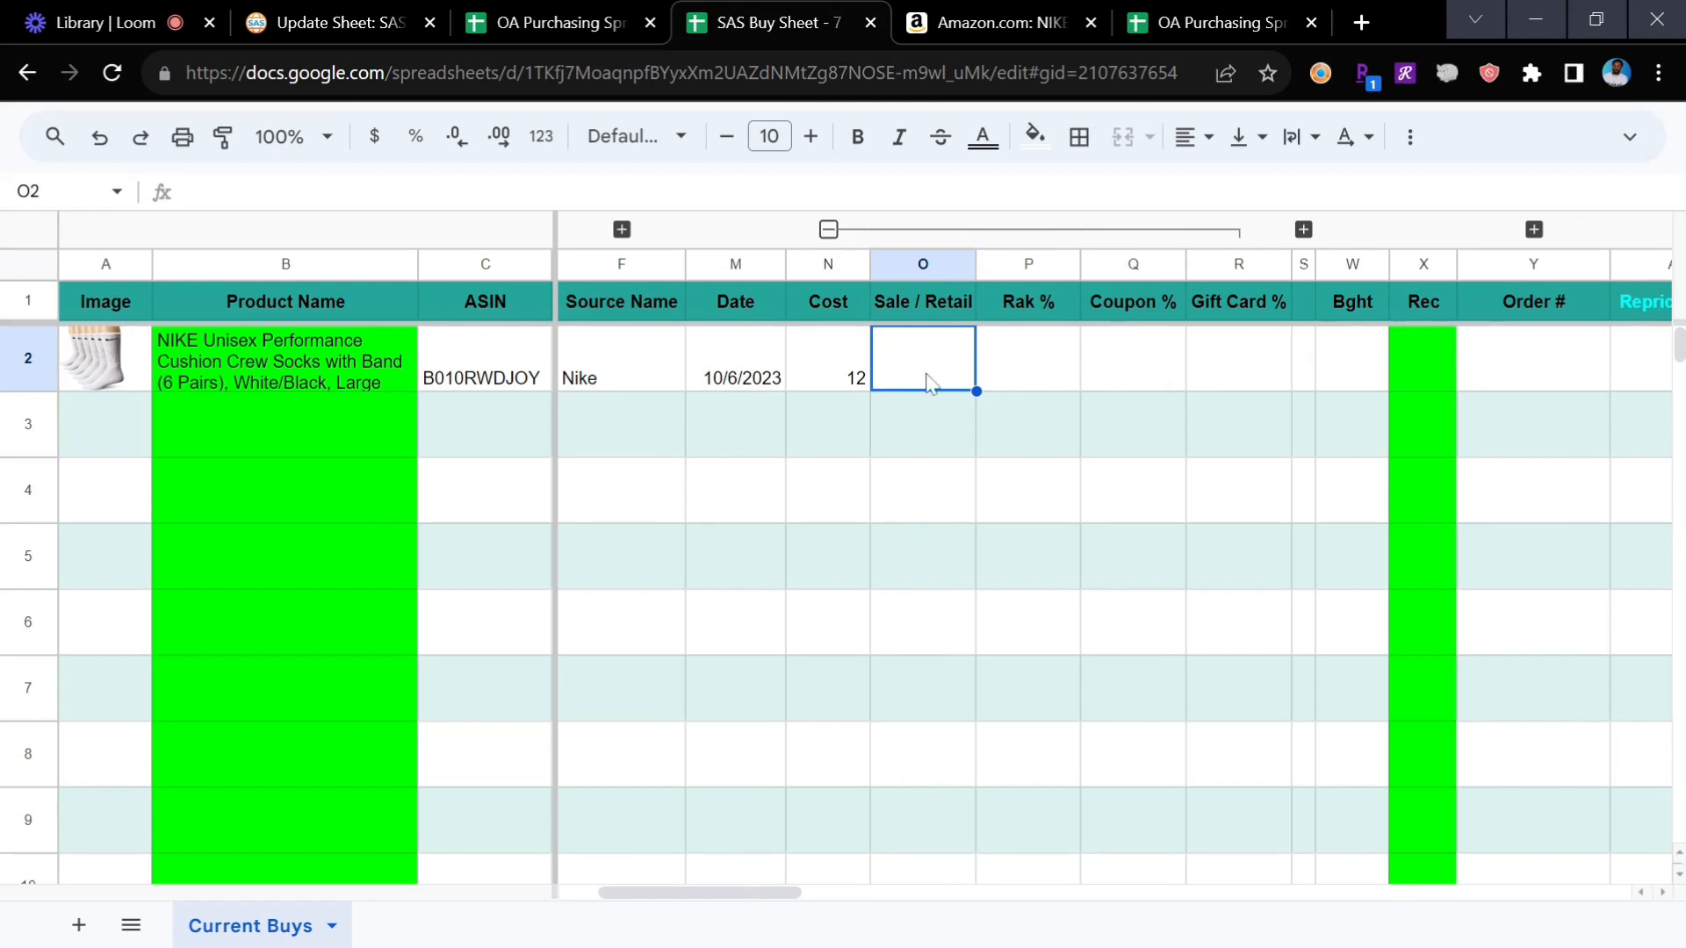
type("25")
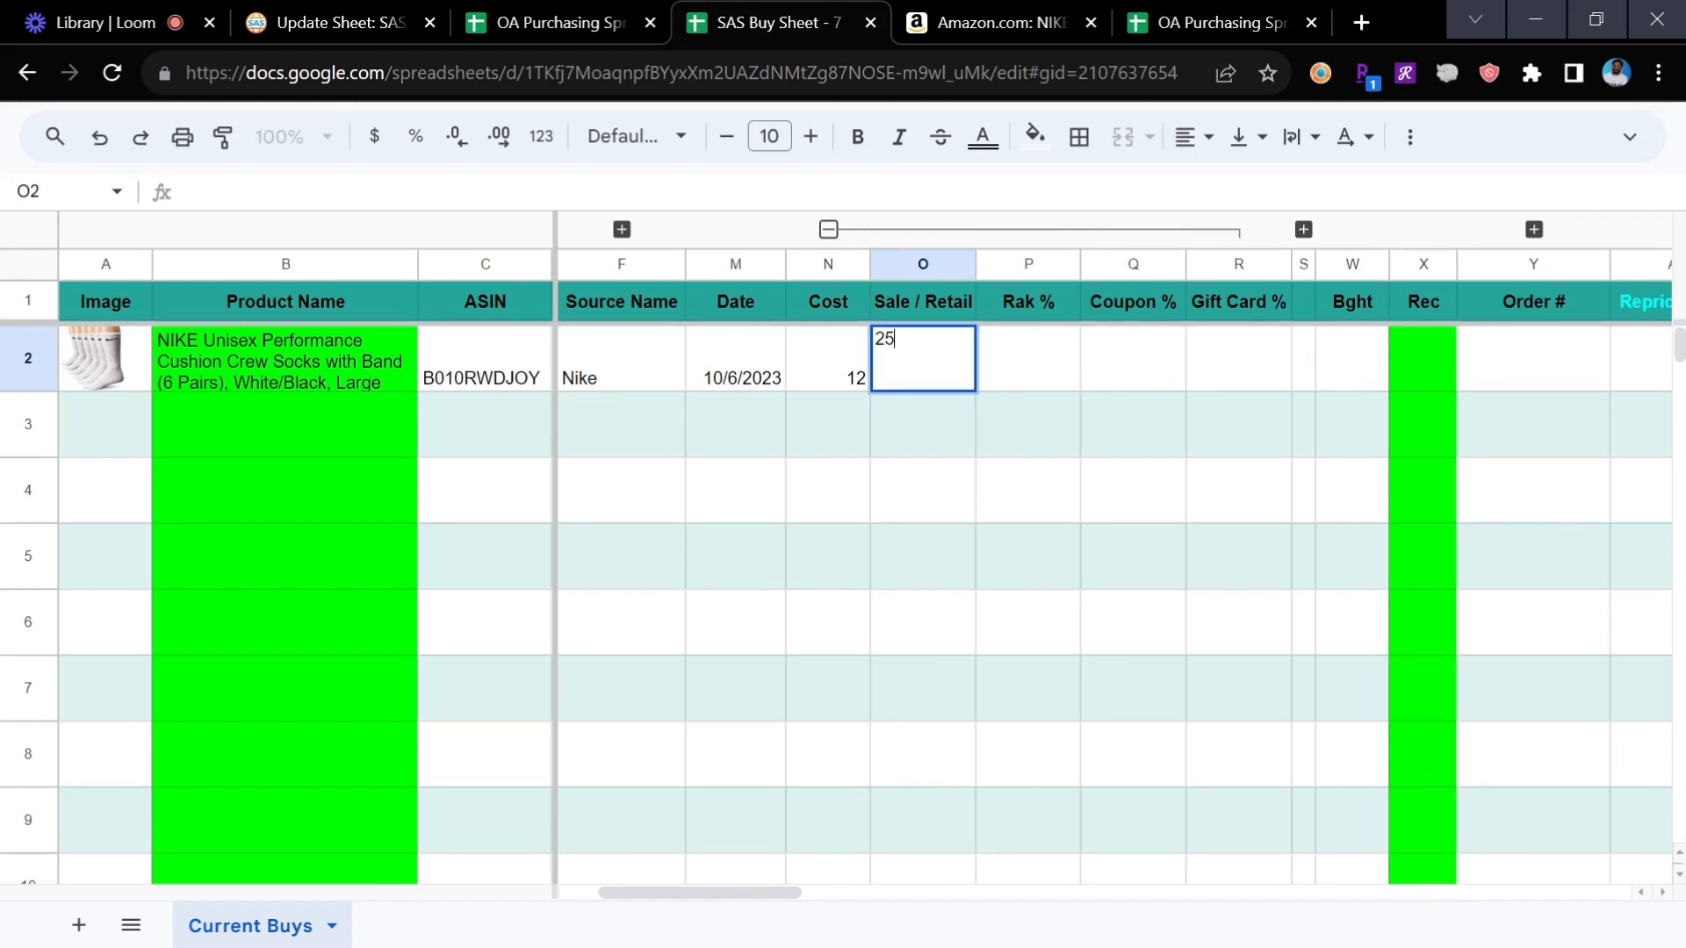
type("% Off Sale")
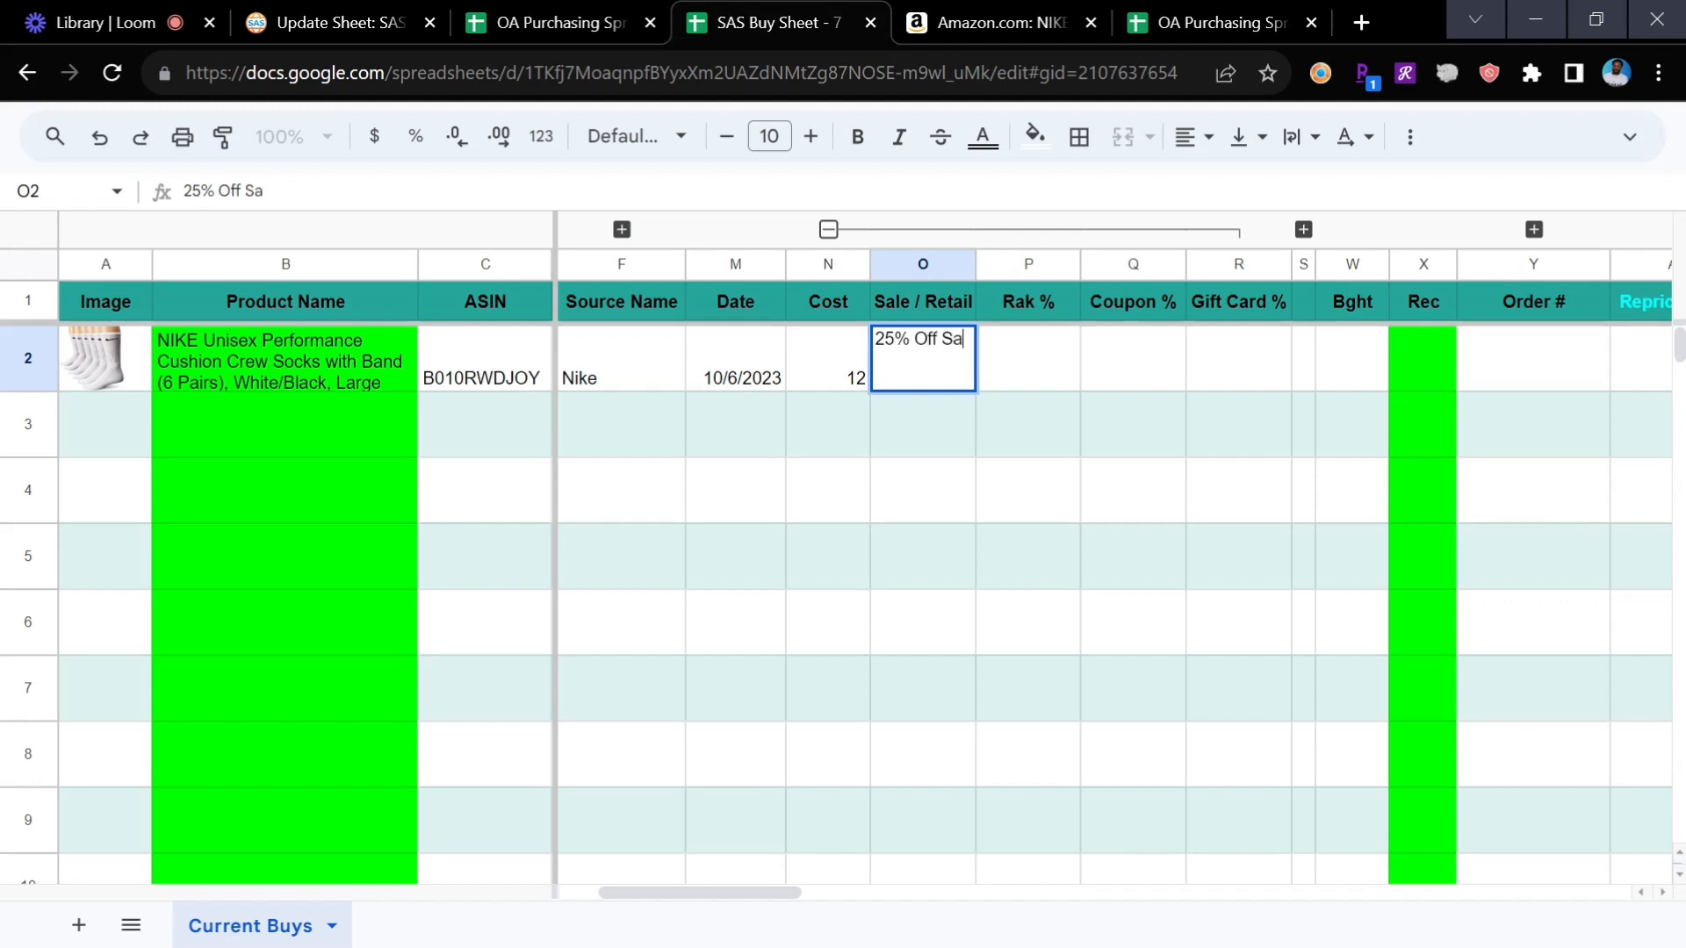
key("Return")
left_click(1135, 314)
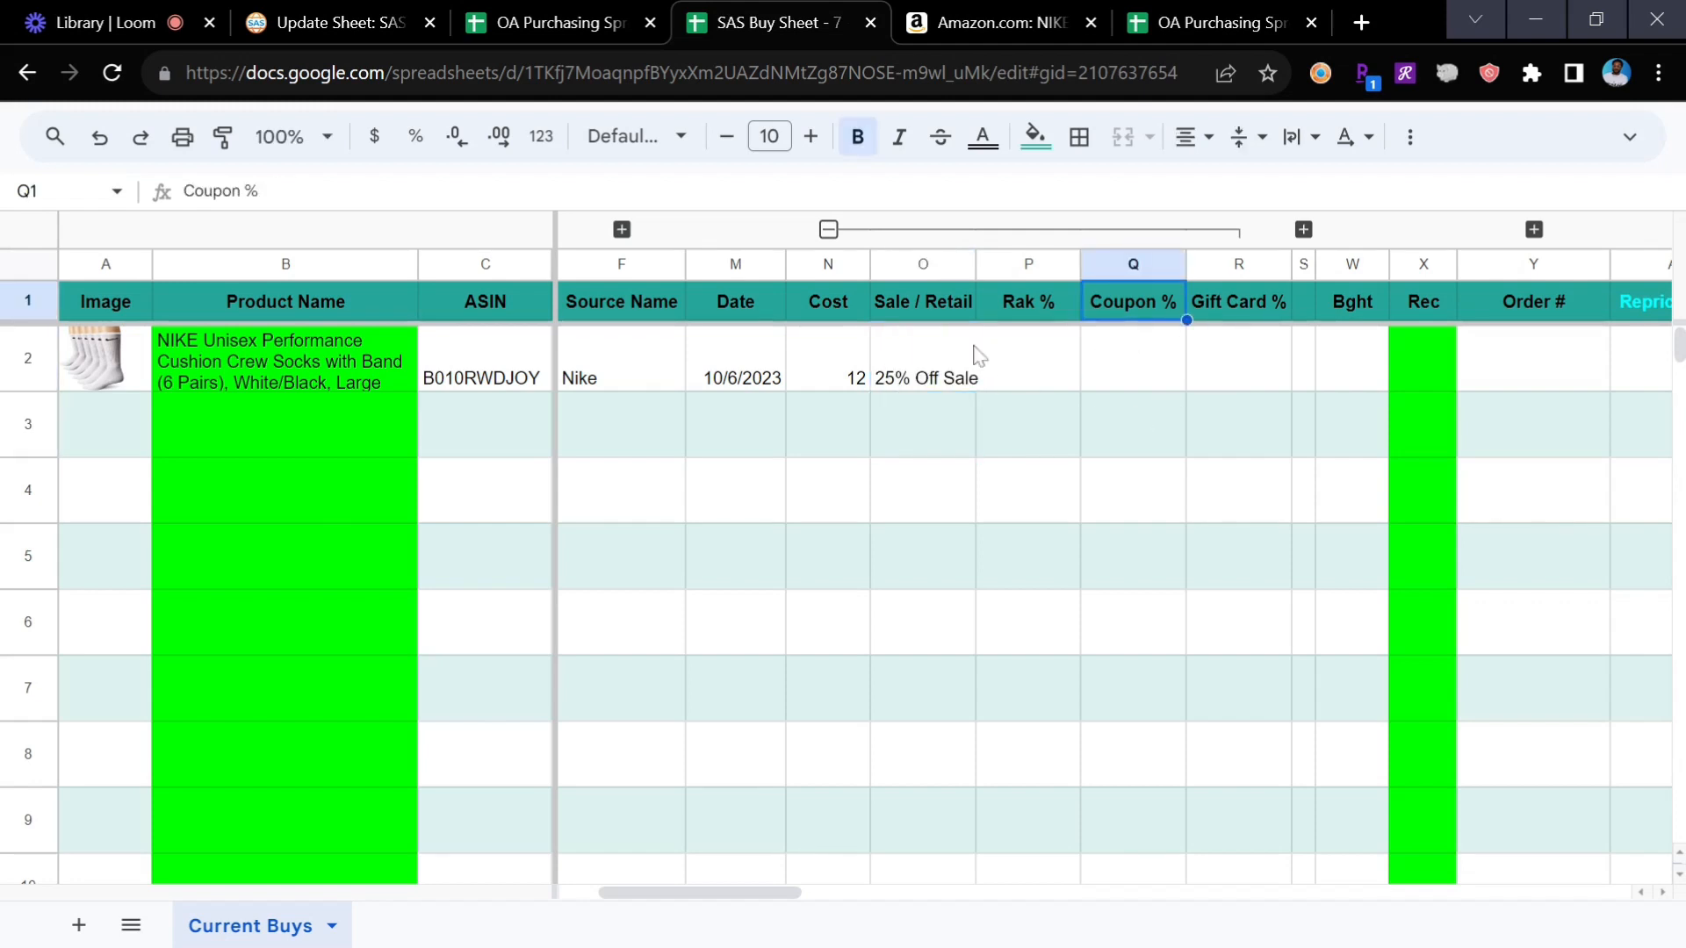
left_click(938, 384)
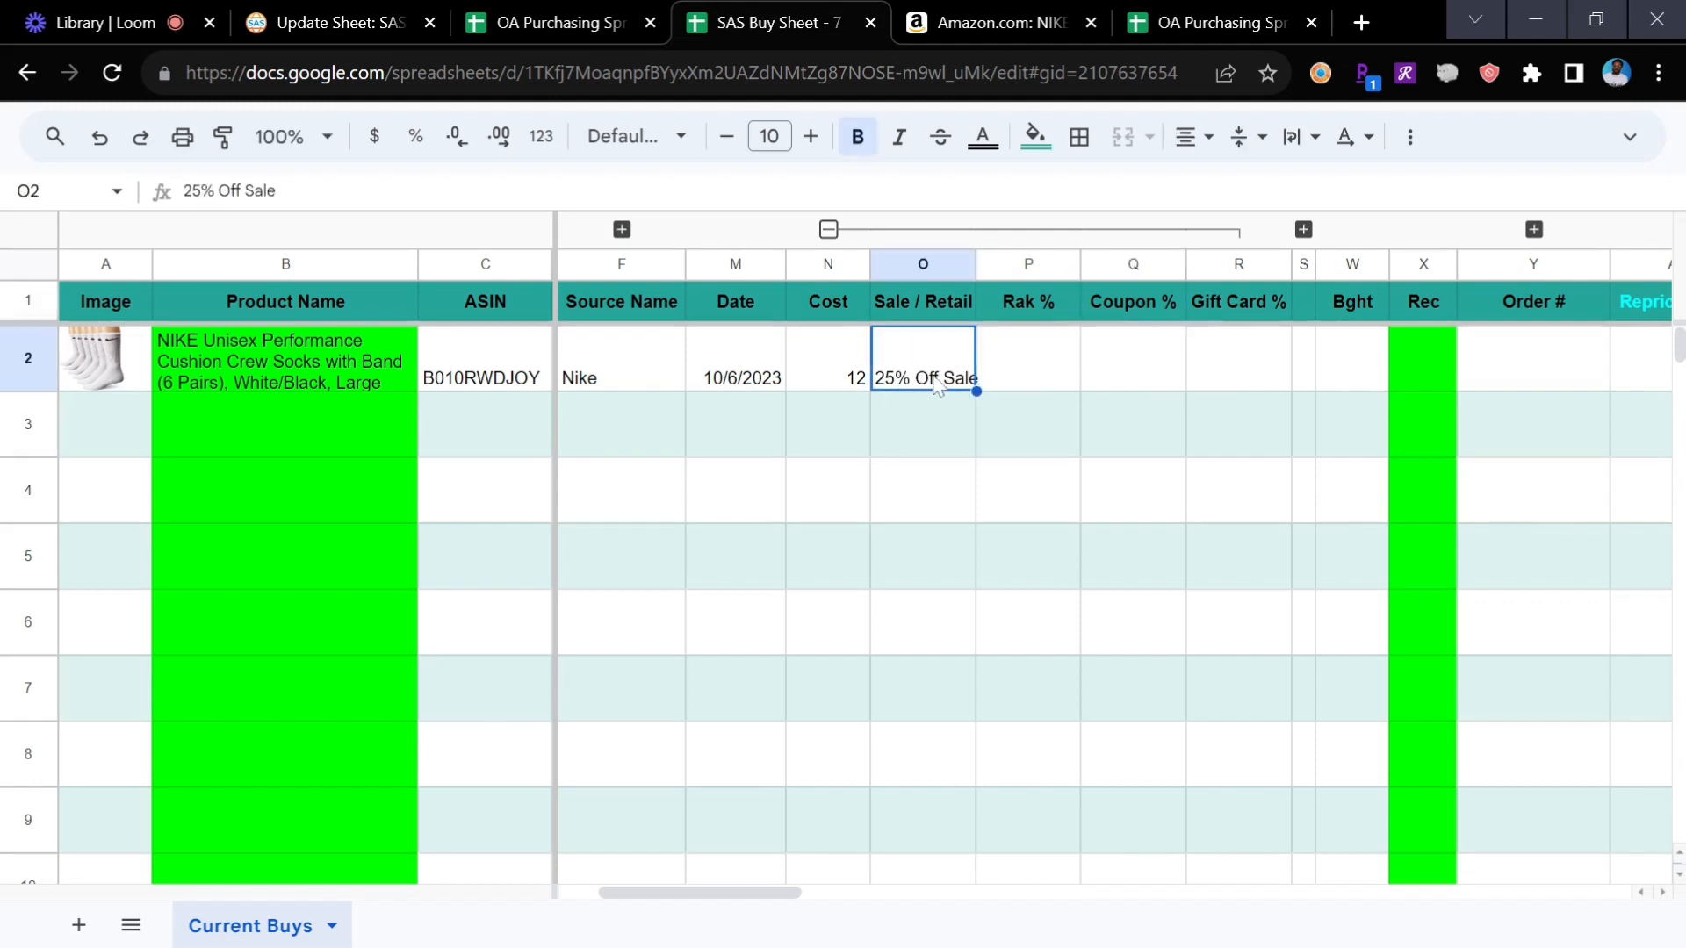
left_click(829, 229)
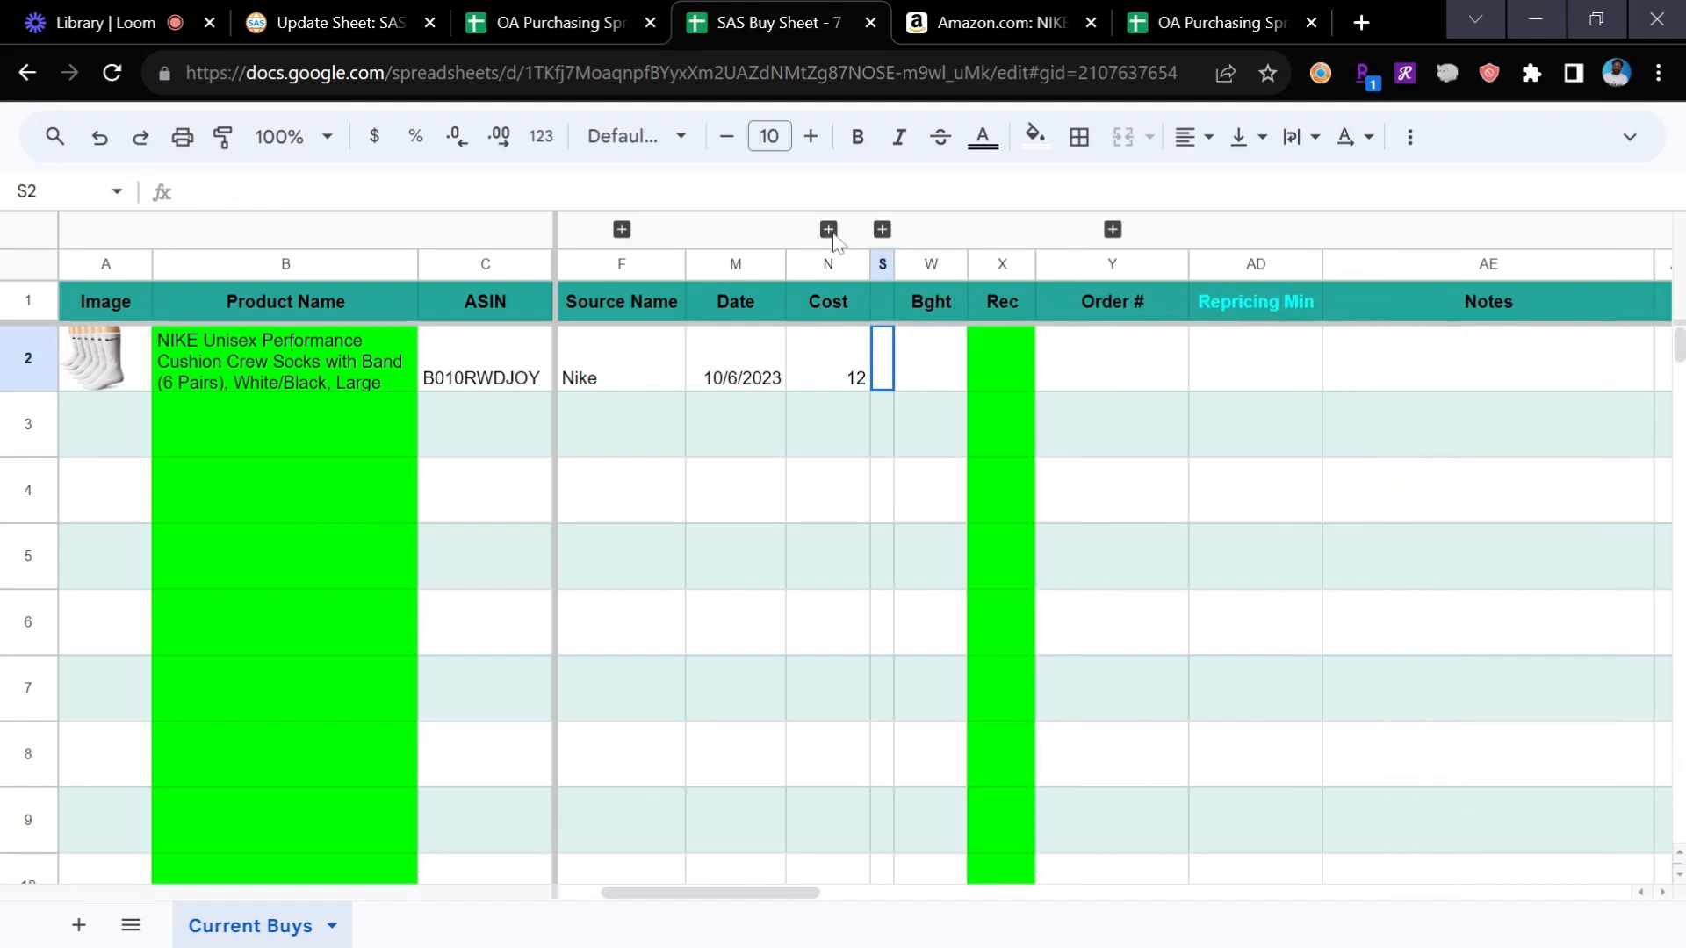
- Examine the socks row's 20% ROI, 10% ROI and Breakeven prices, expanding and re-collapsing their grouped columns
left_click(883, 231)
left_click(944, 378)
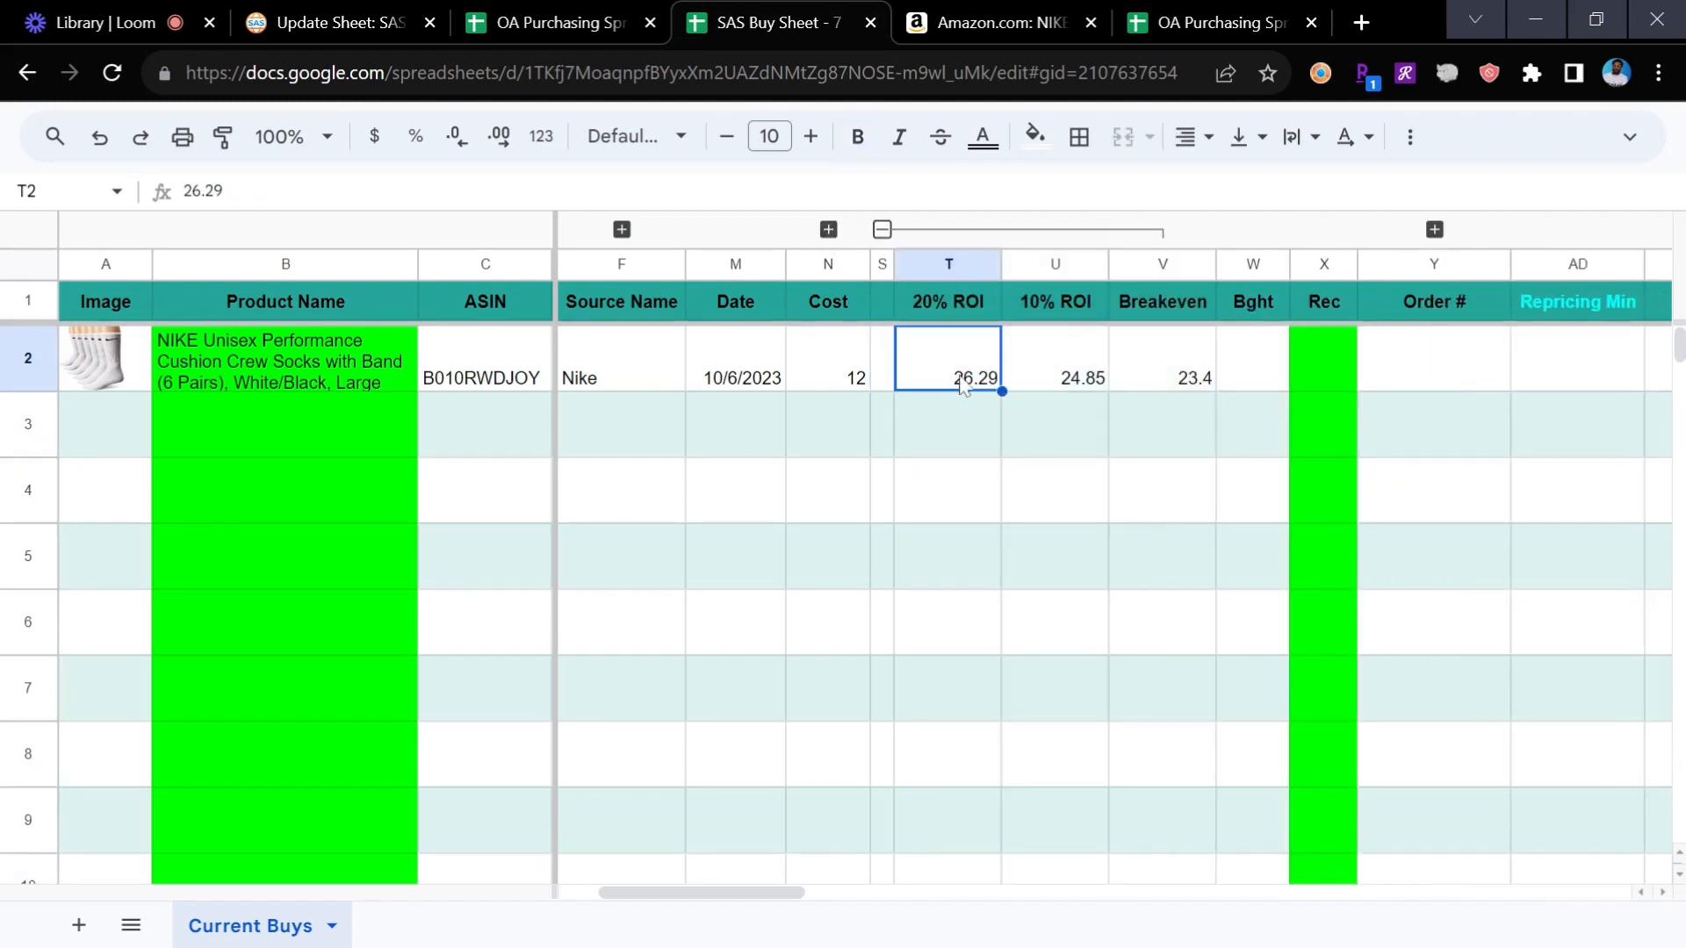
scroll(1022, 386, "left", 2)
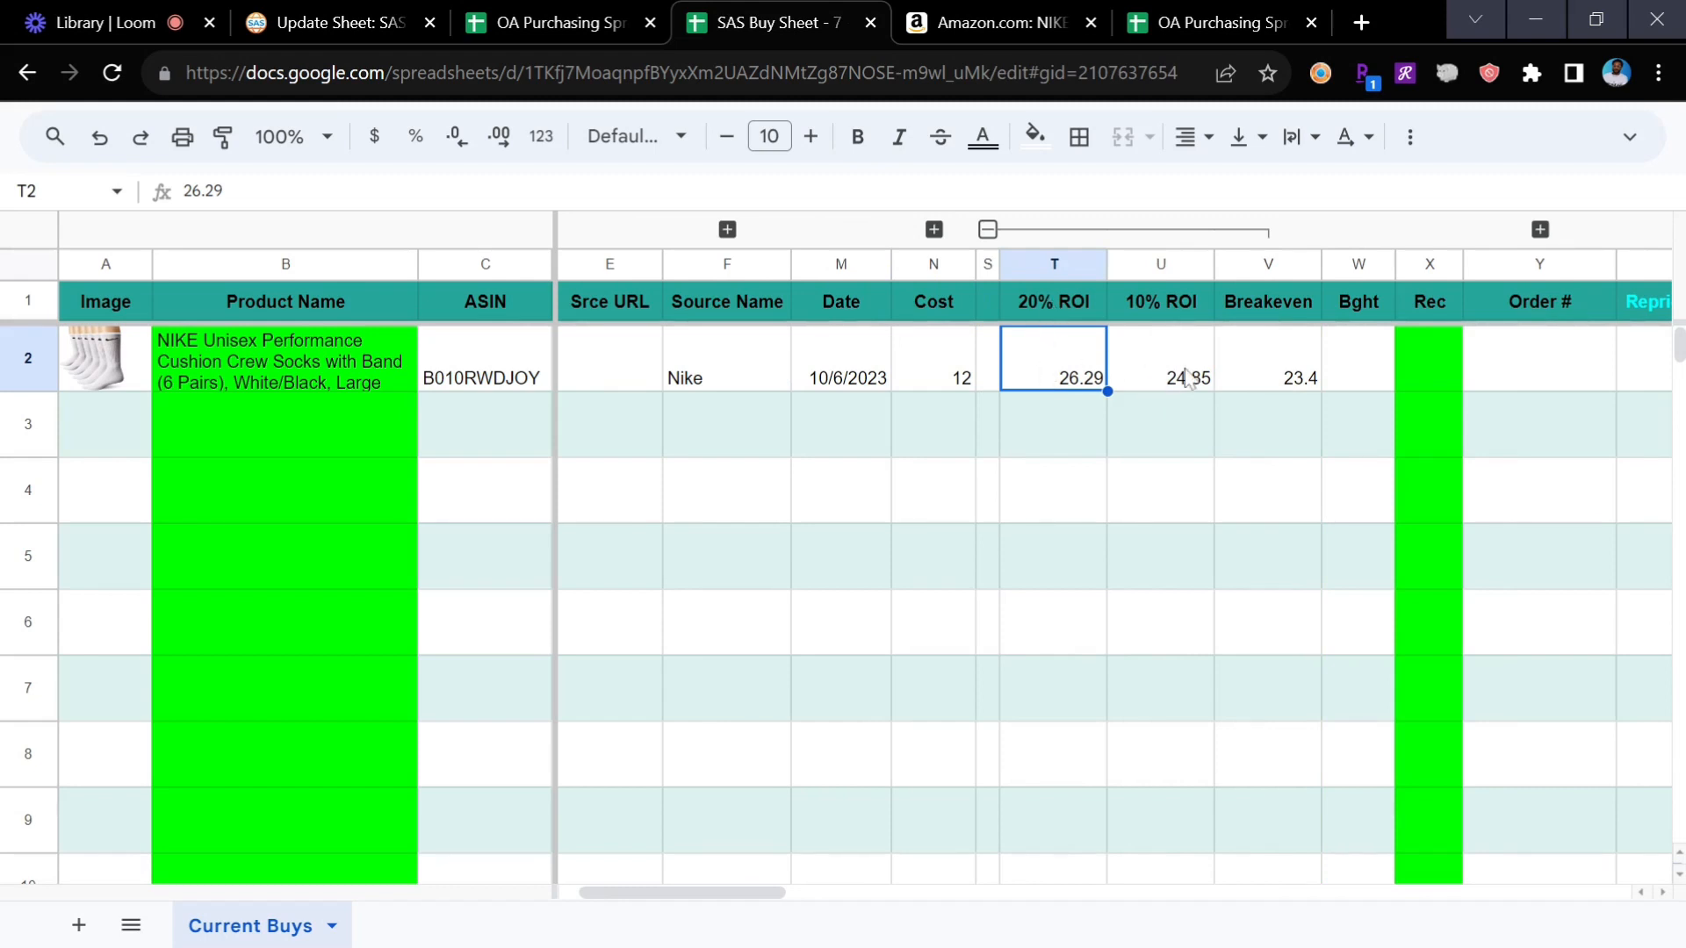
scroll(1186, 377, "left", 1)
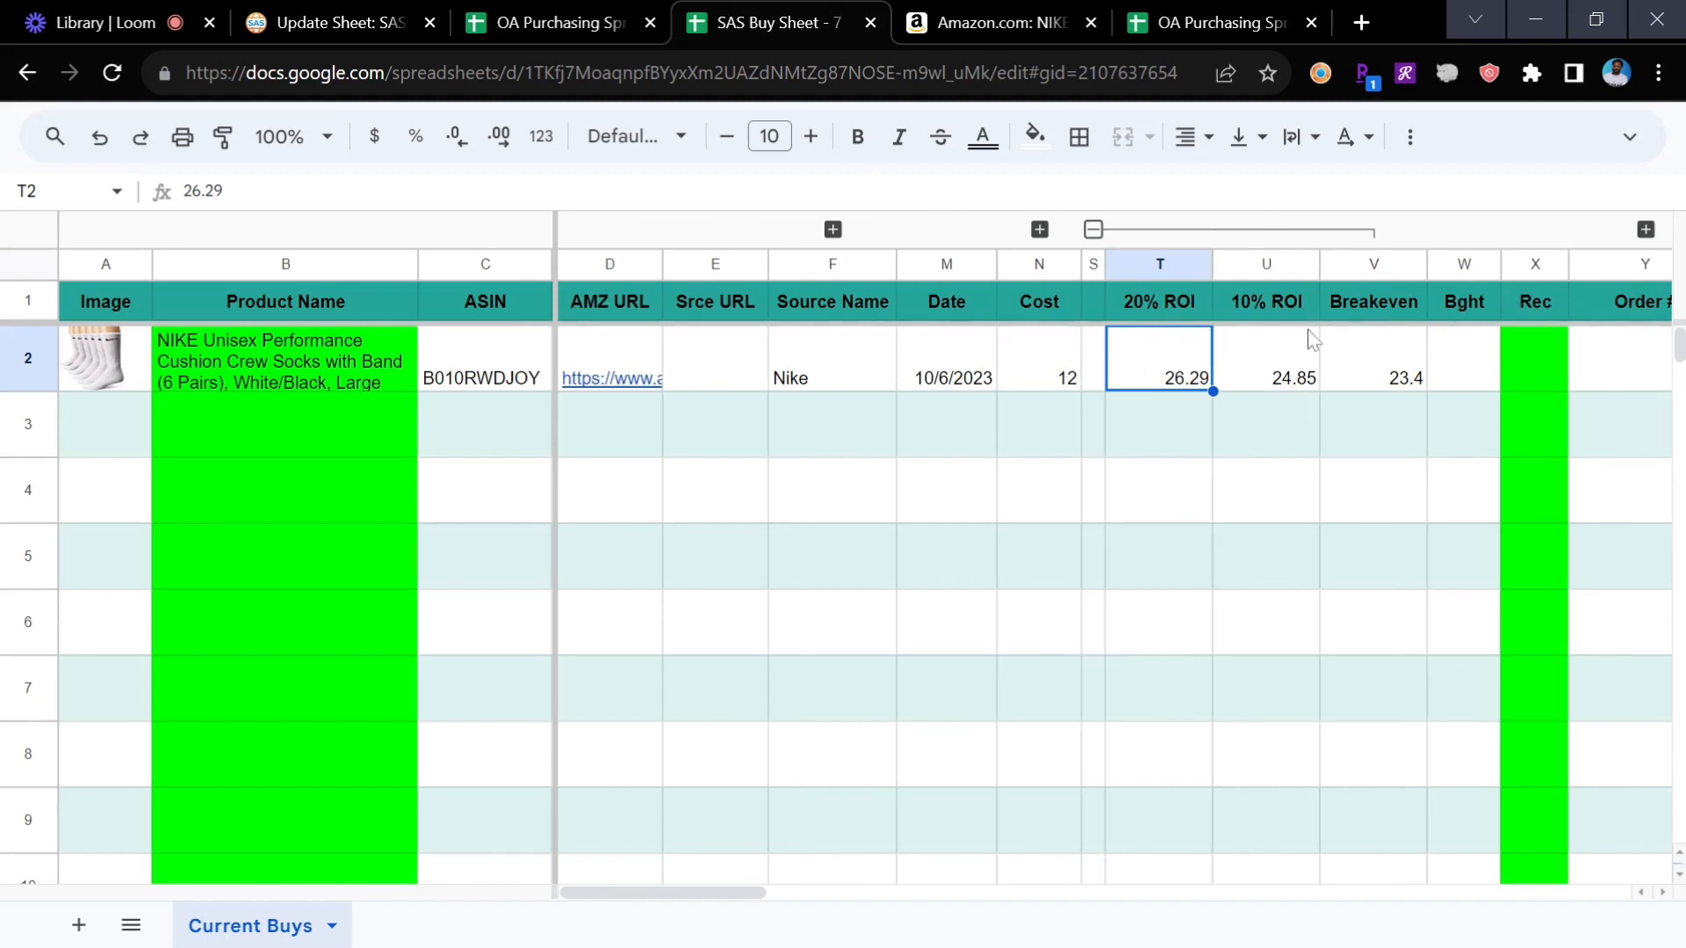
scroll(1291, 400, "right", 3)
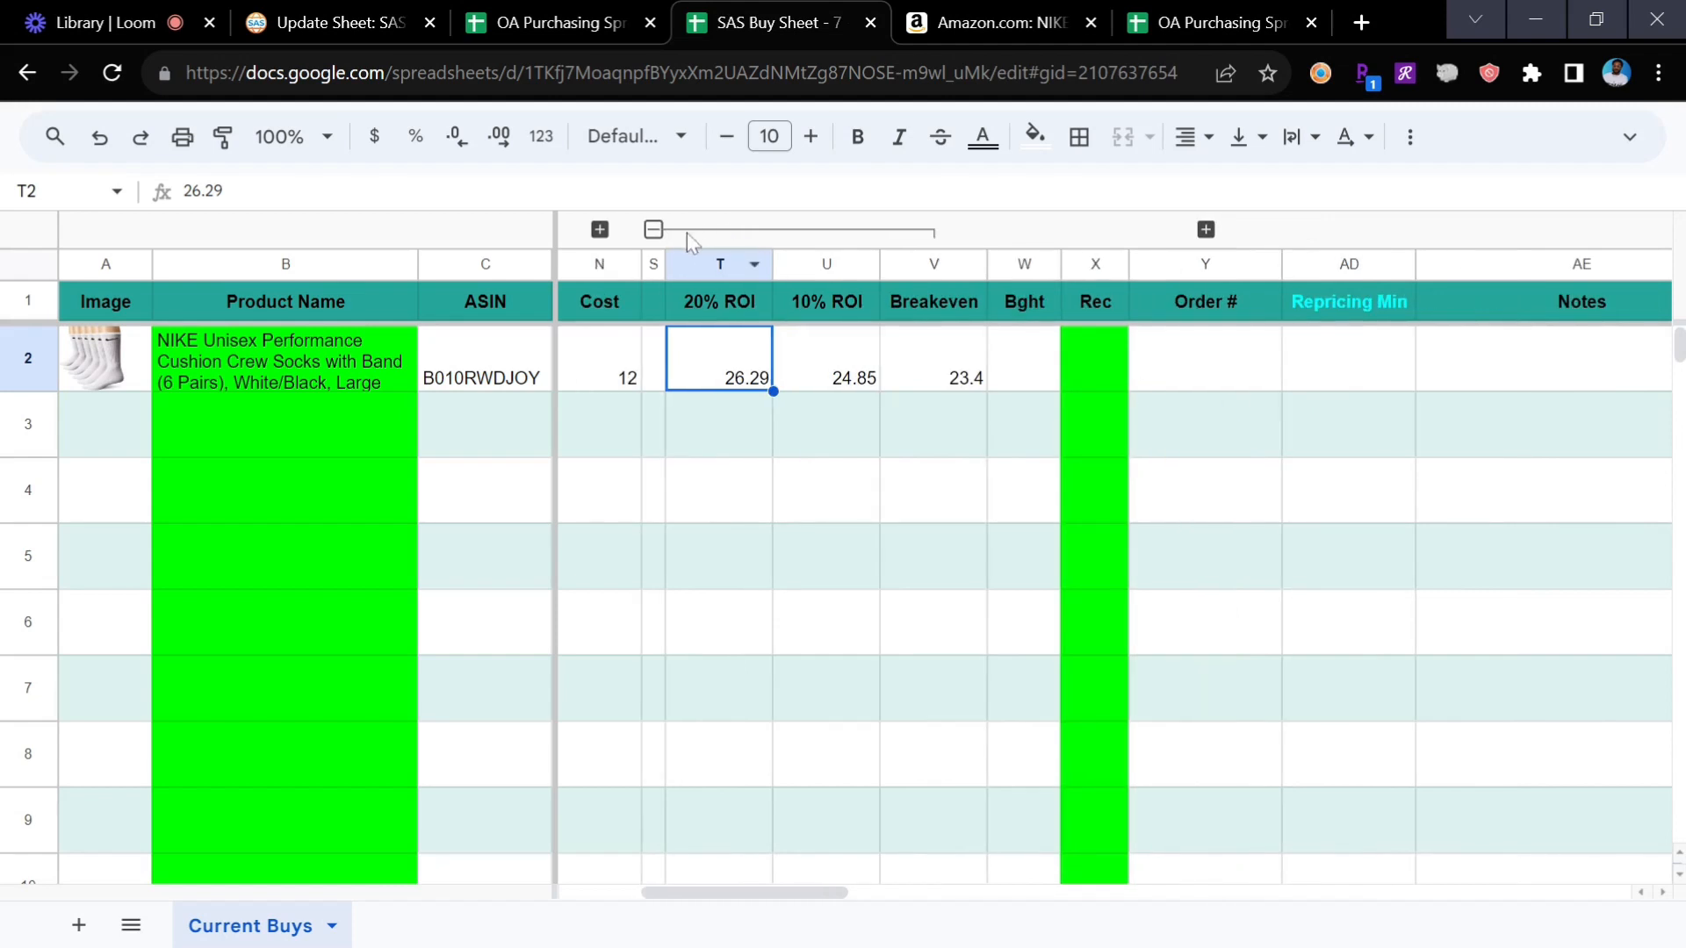
left_click(657, 232)
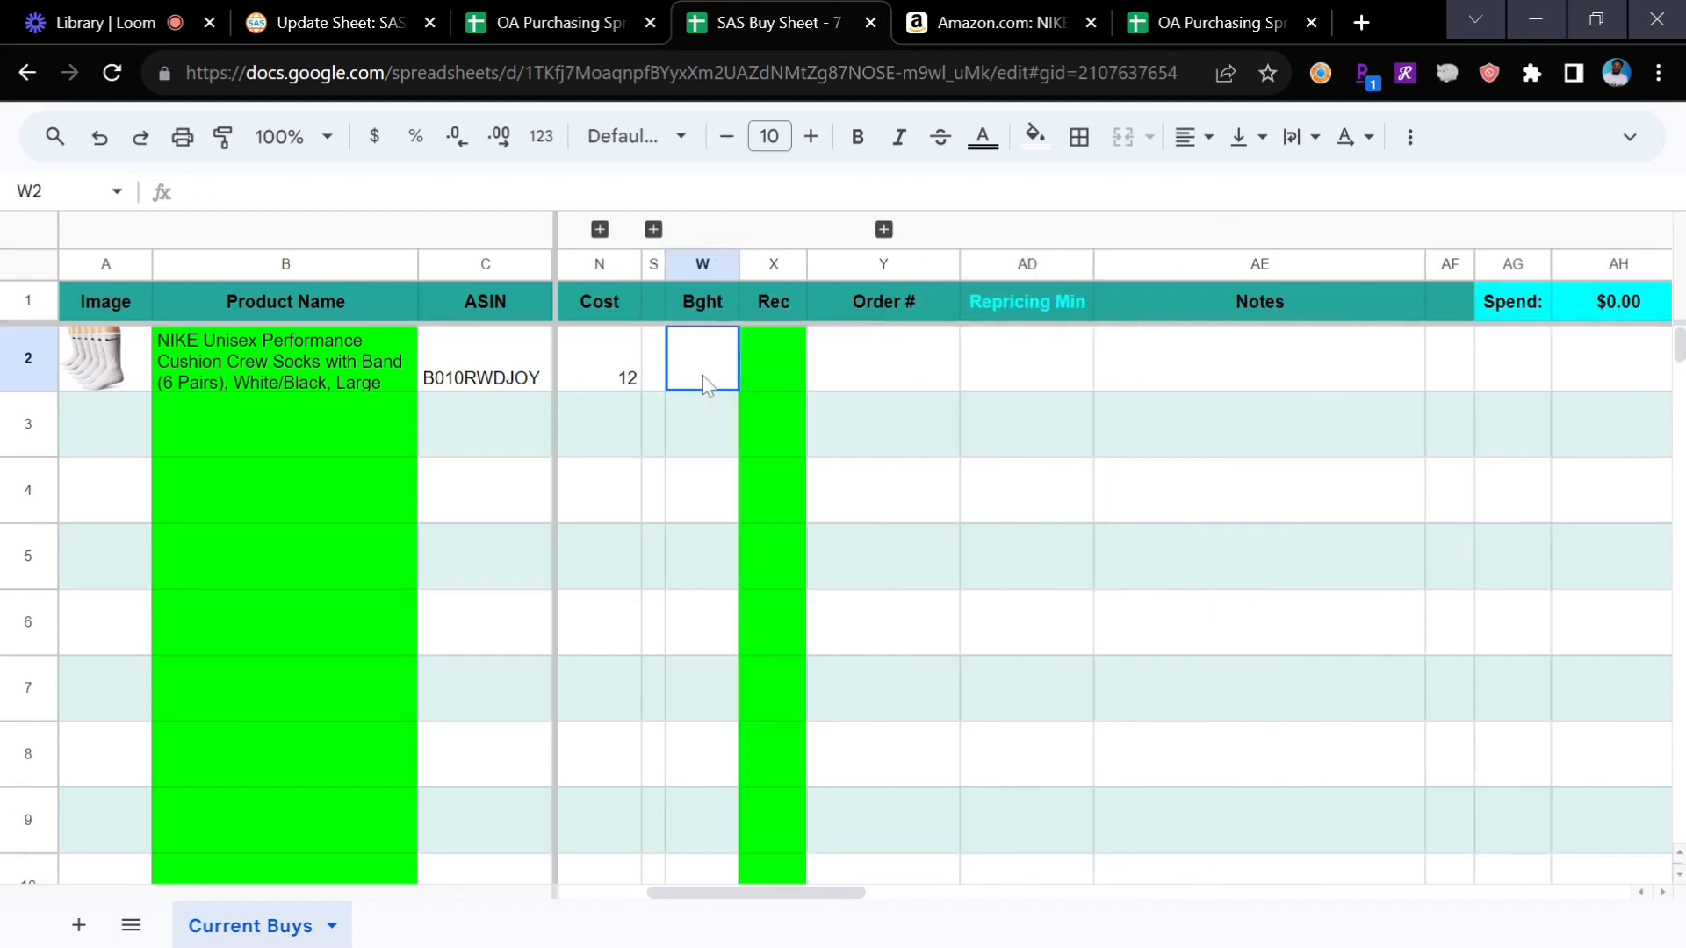
- Enter 20 in the Bght cell and 15 in the Rec cell of the socks row
scroll(708, 384, "left", 1)
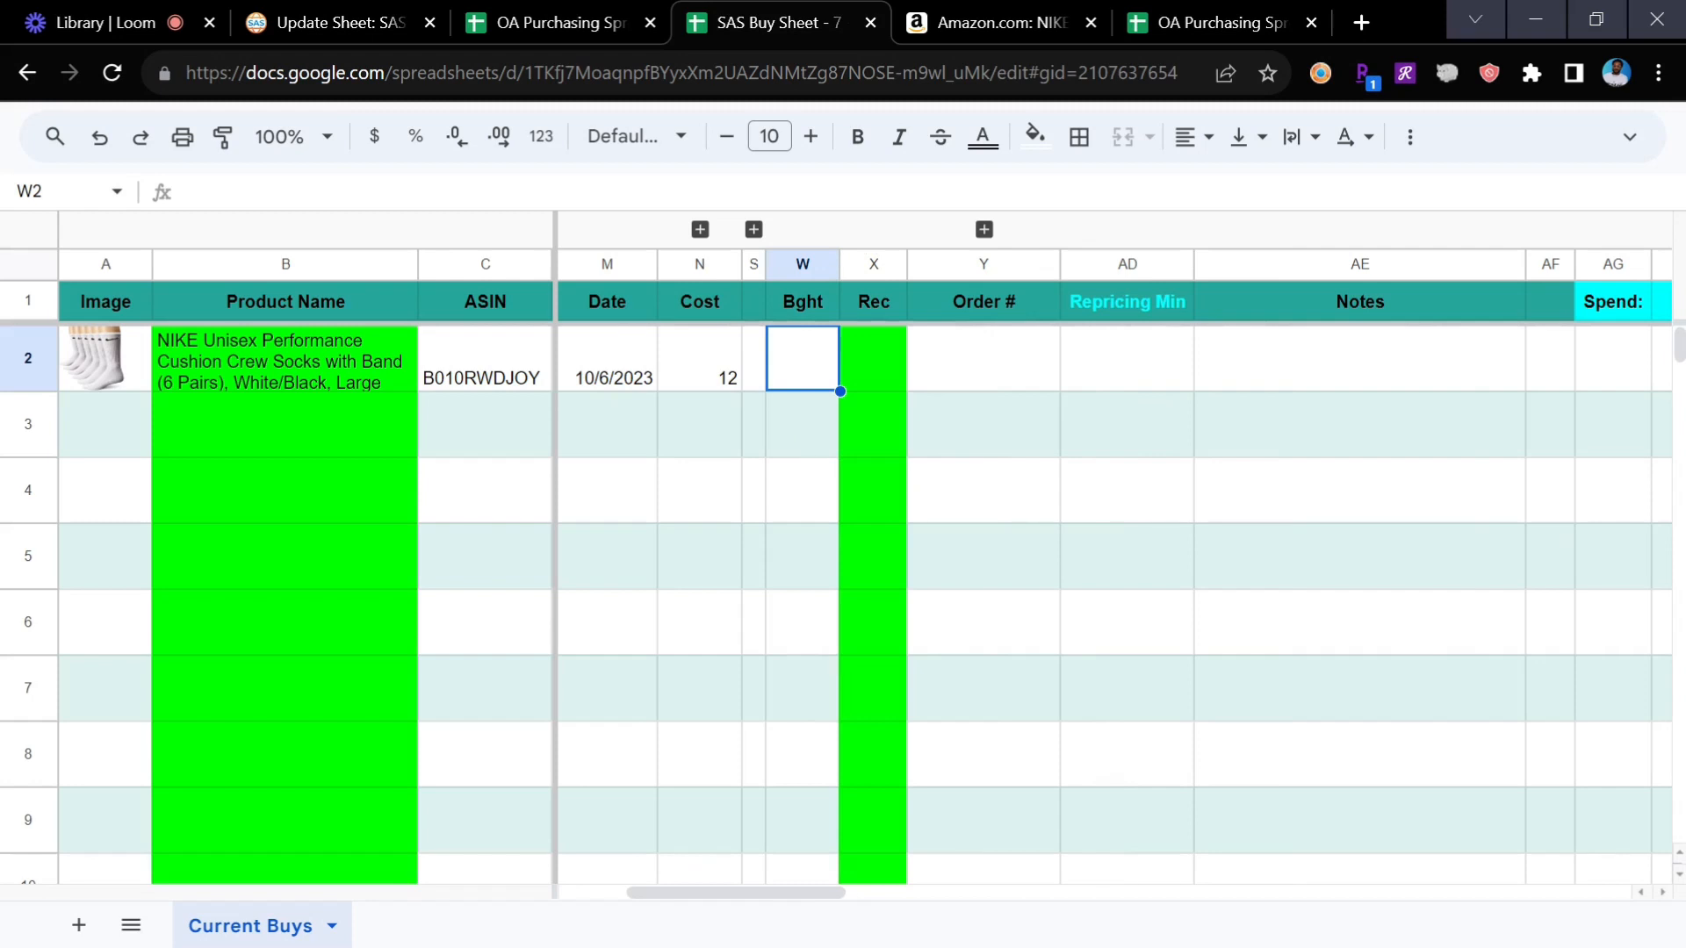
type("20")
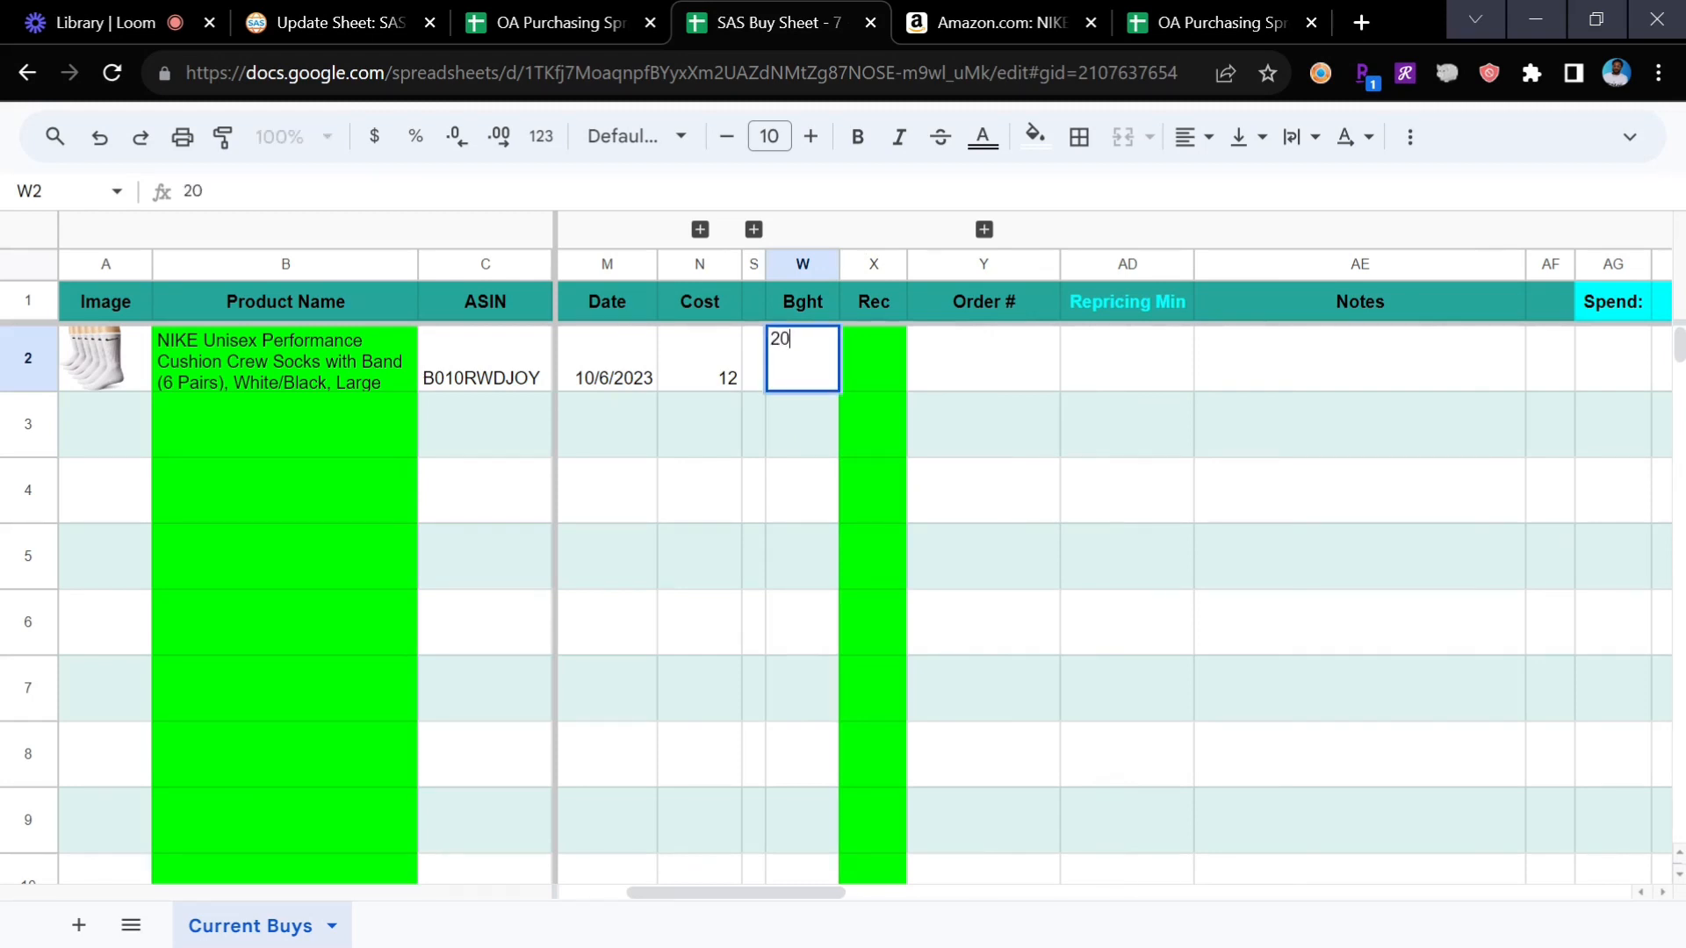
key("Return")
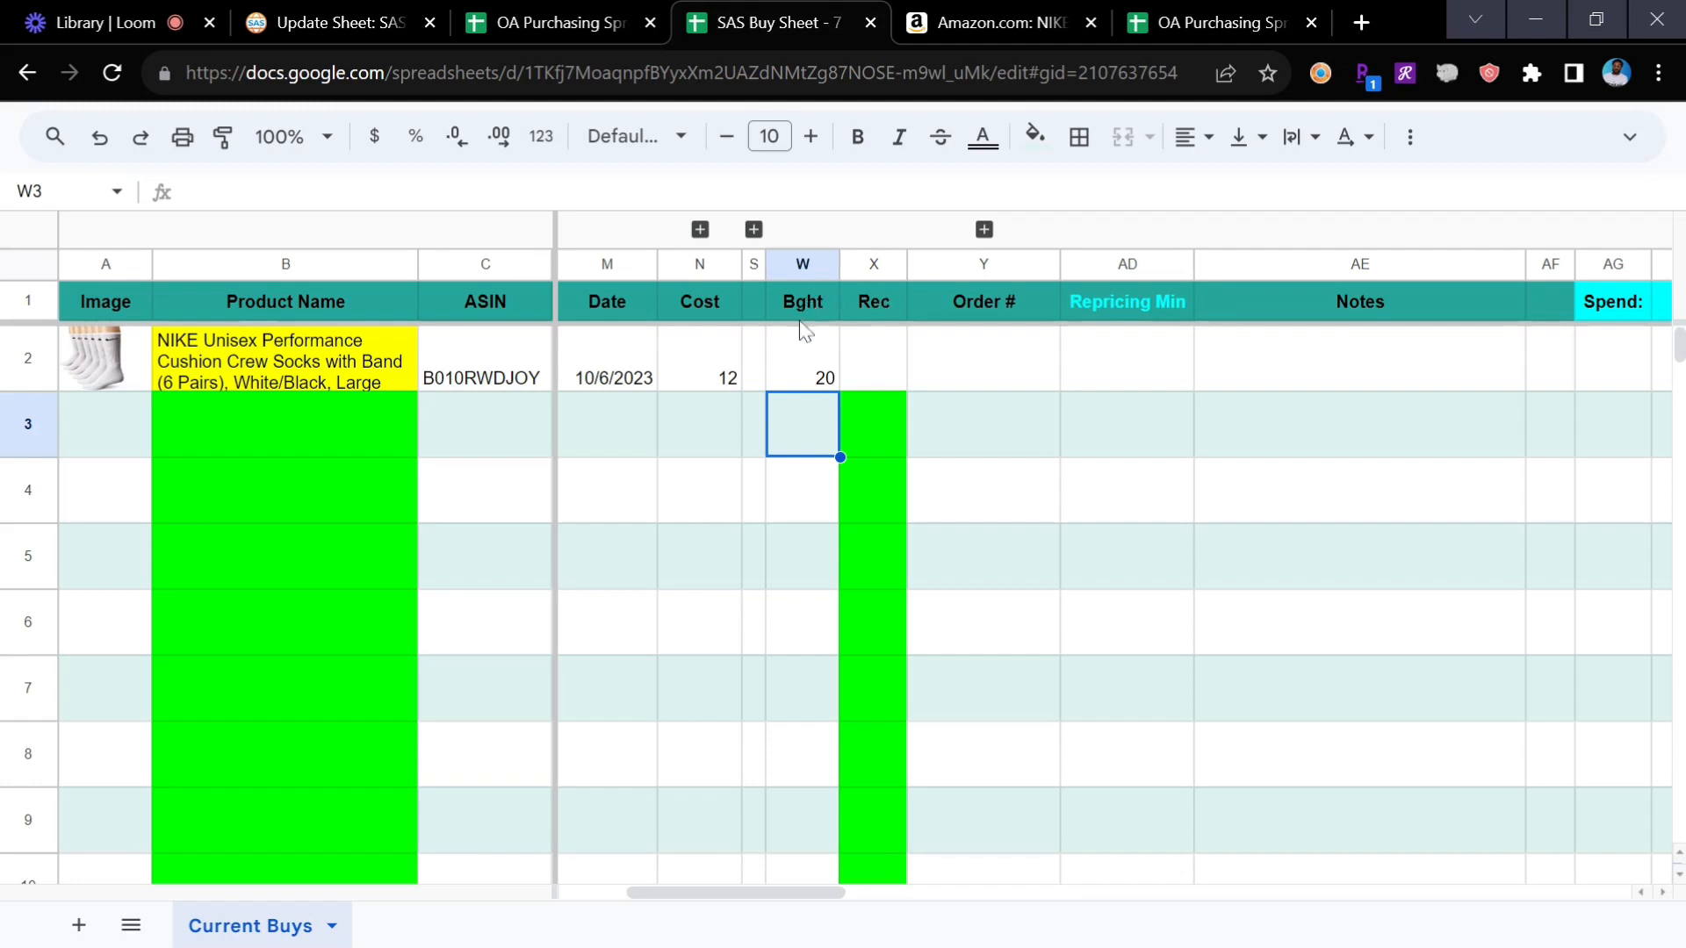
left_click(892, 362)
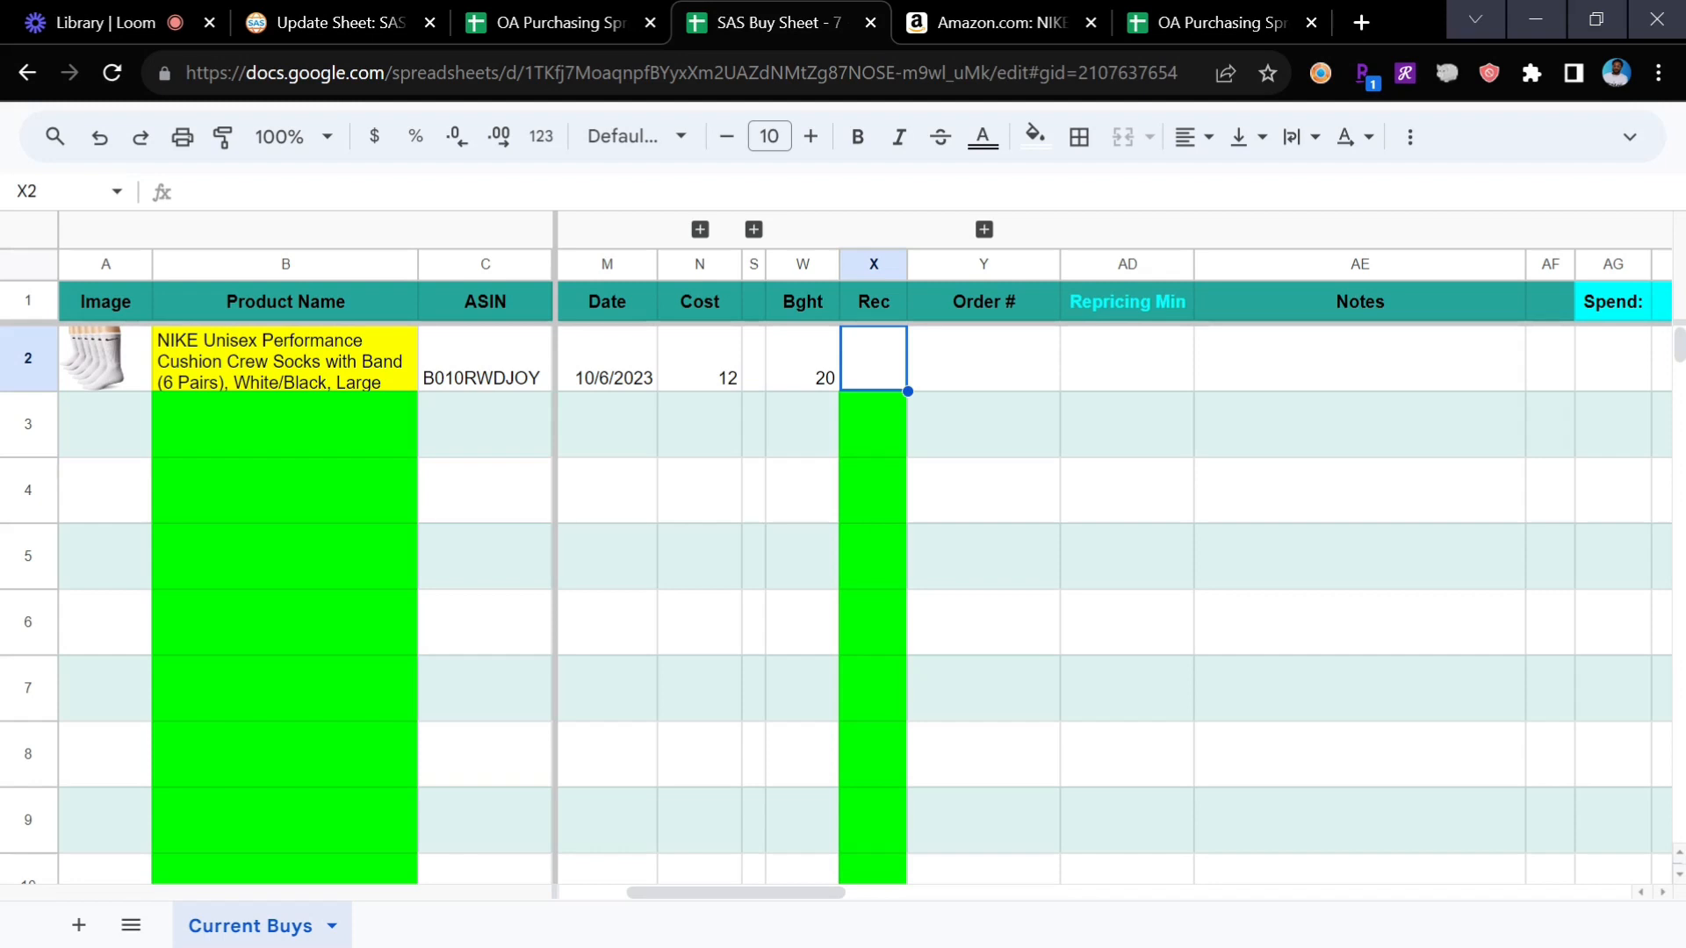
type("15")
key("Return")
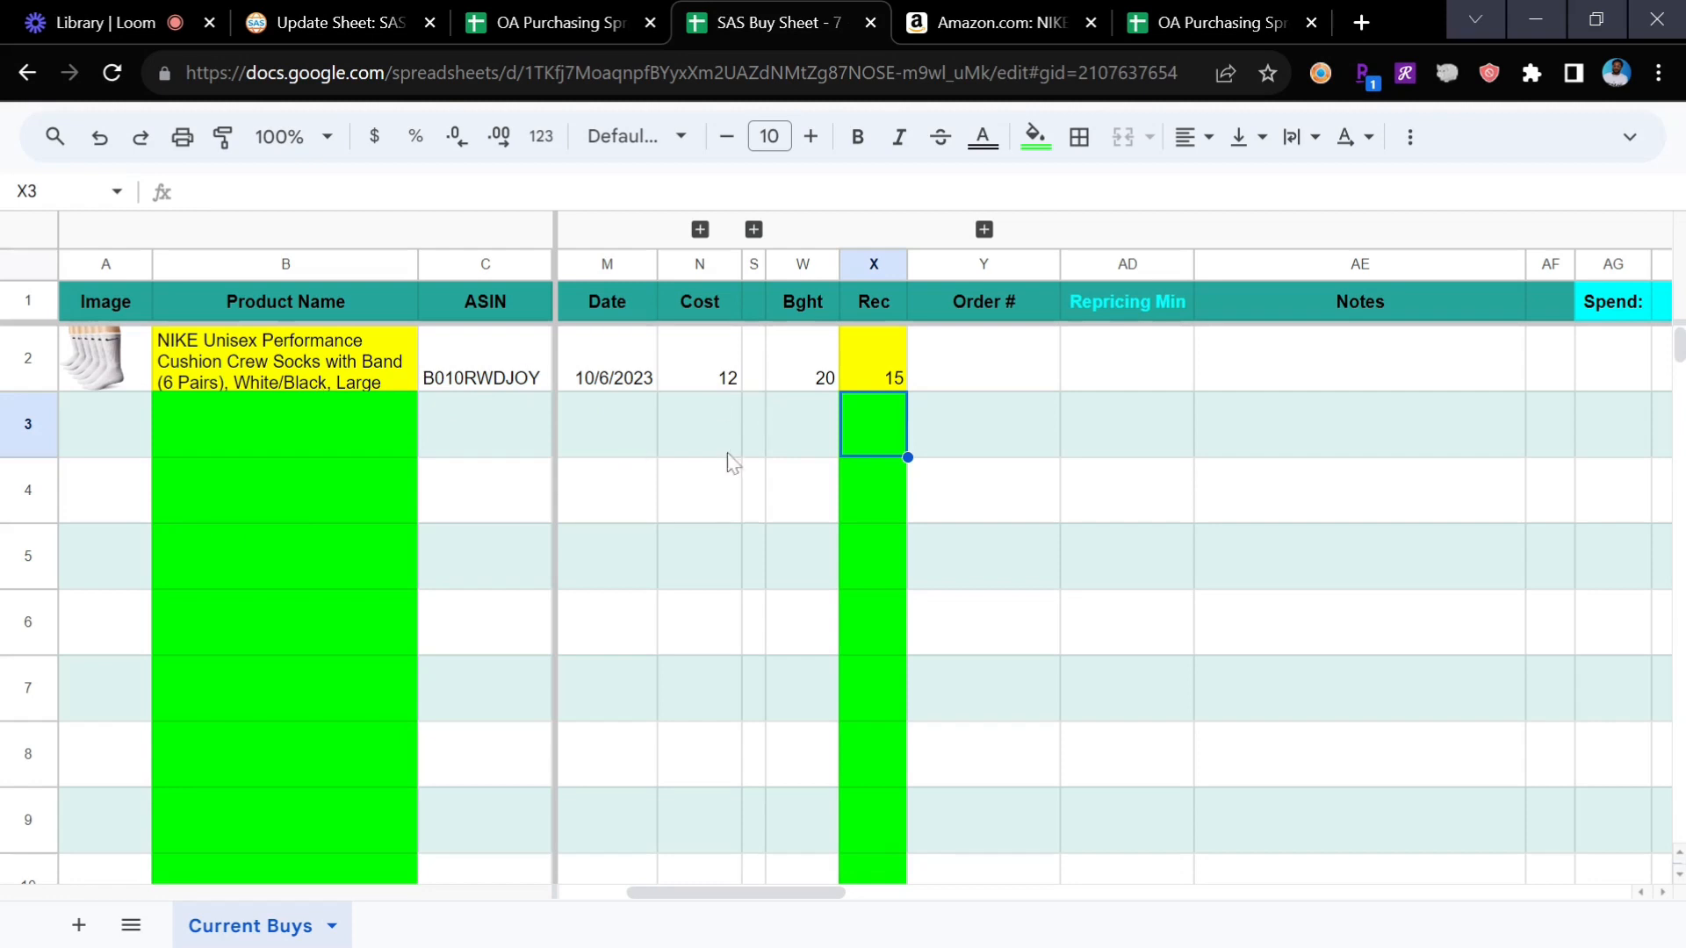
- Set the received quantity (Rec) of the socks row to 20
left_click(893, 376)
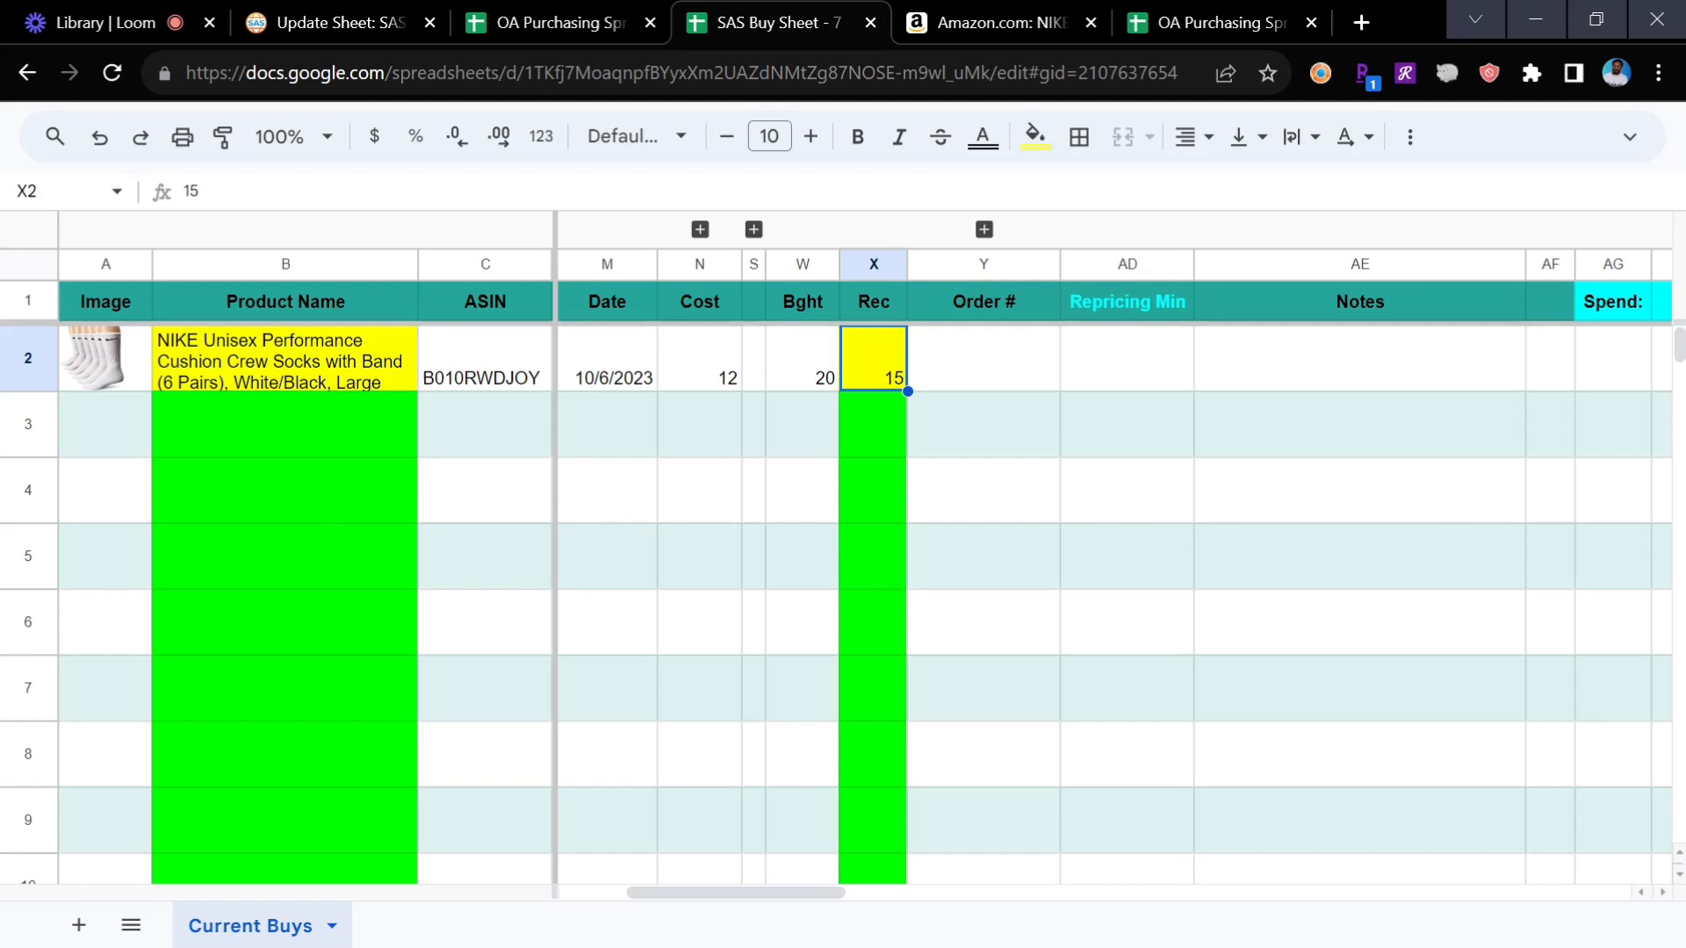
type("20")
key("Return")
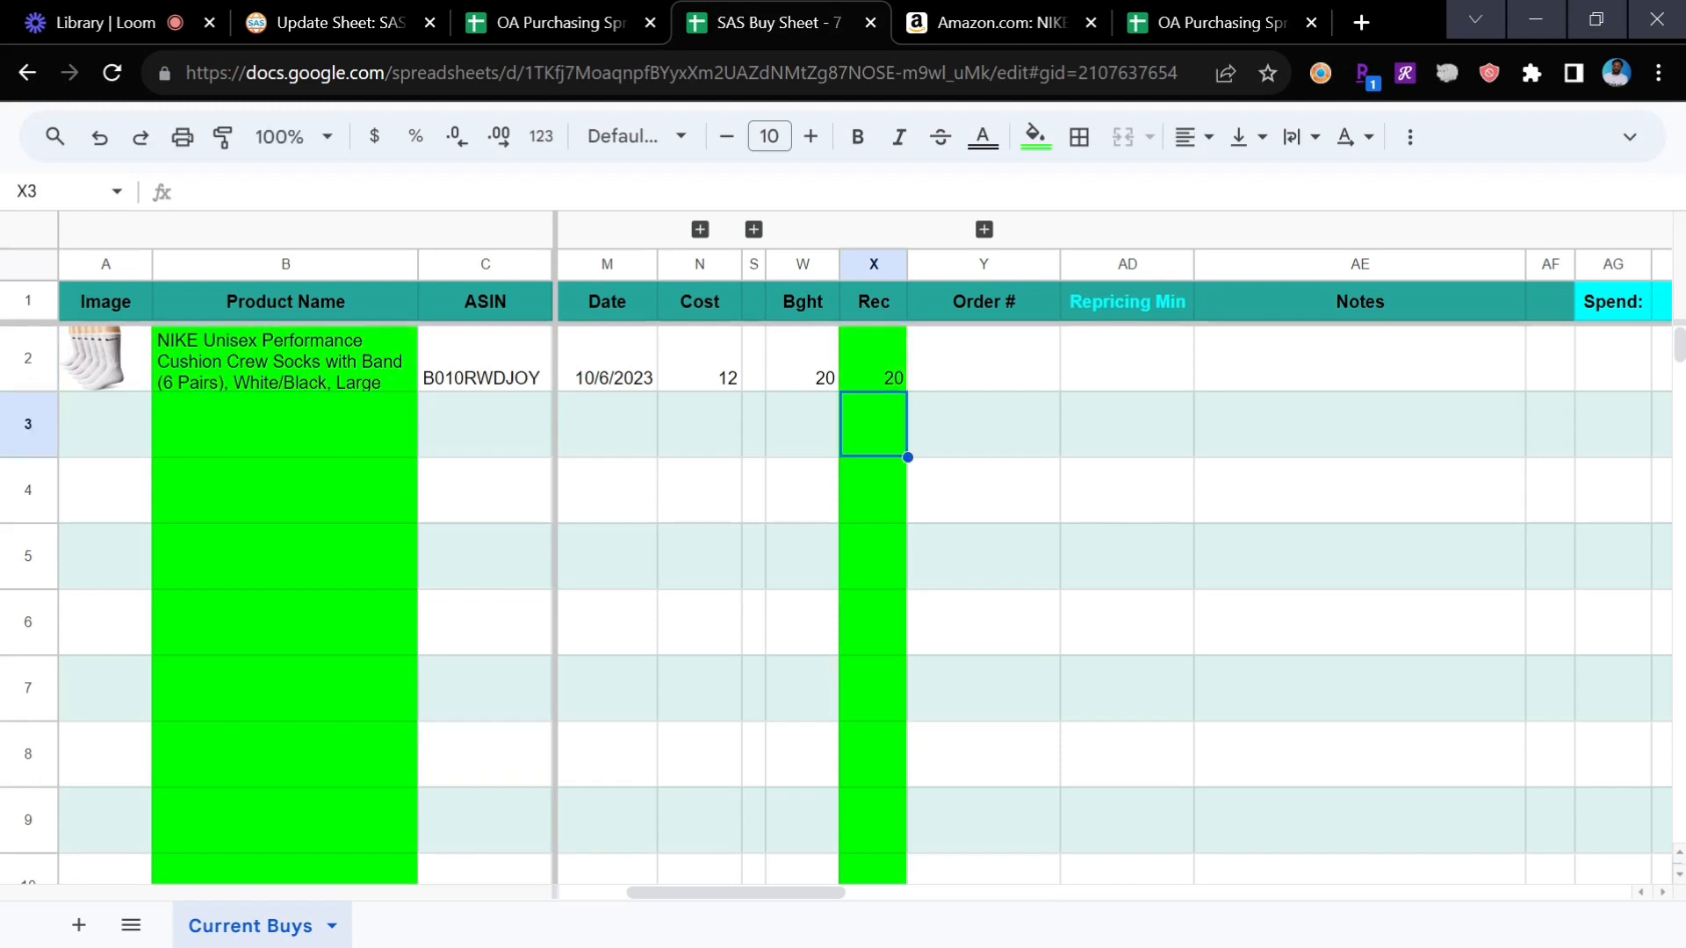
- Expand the grouped Cancelled / Return to Sourcer columns and check them for the socks row
left_click(950, 376)
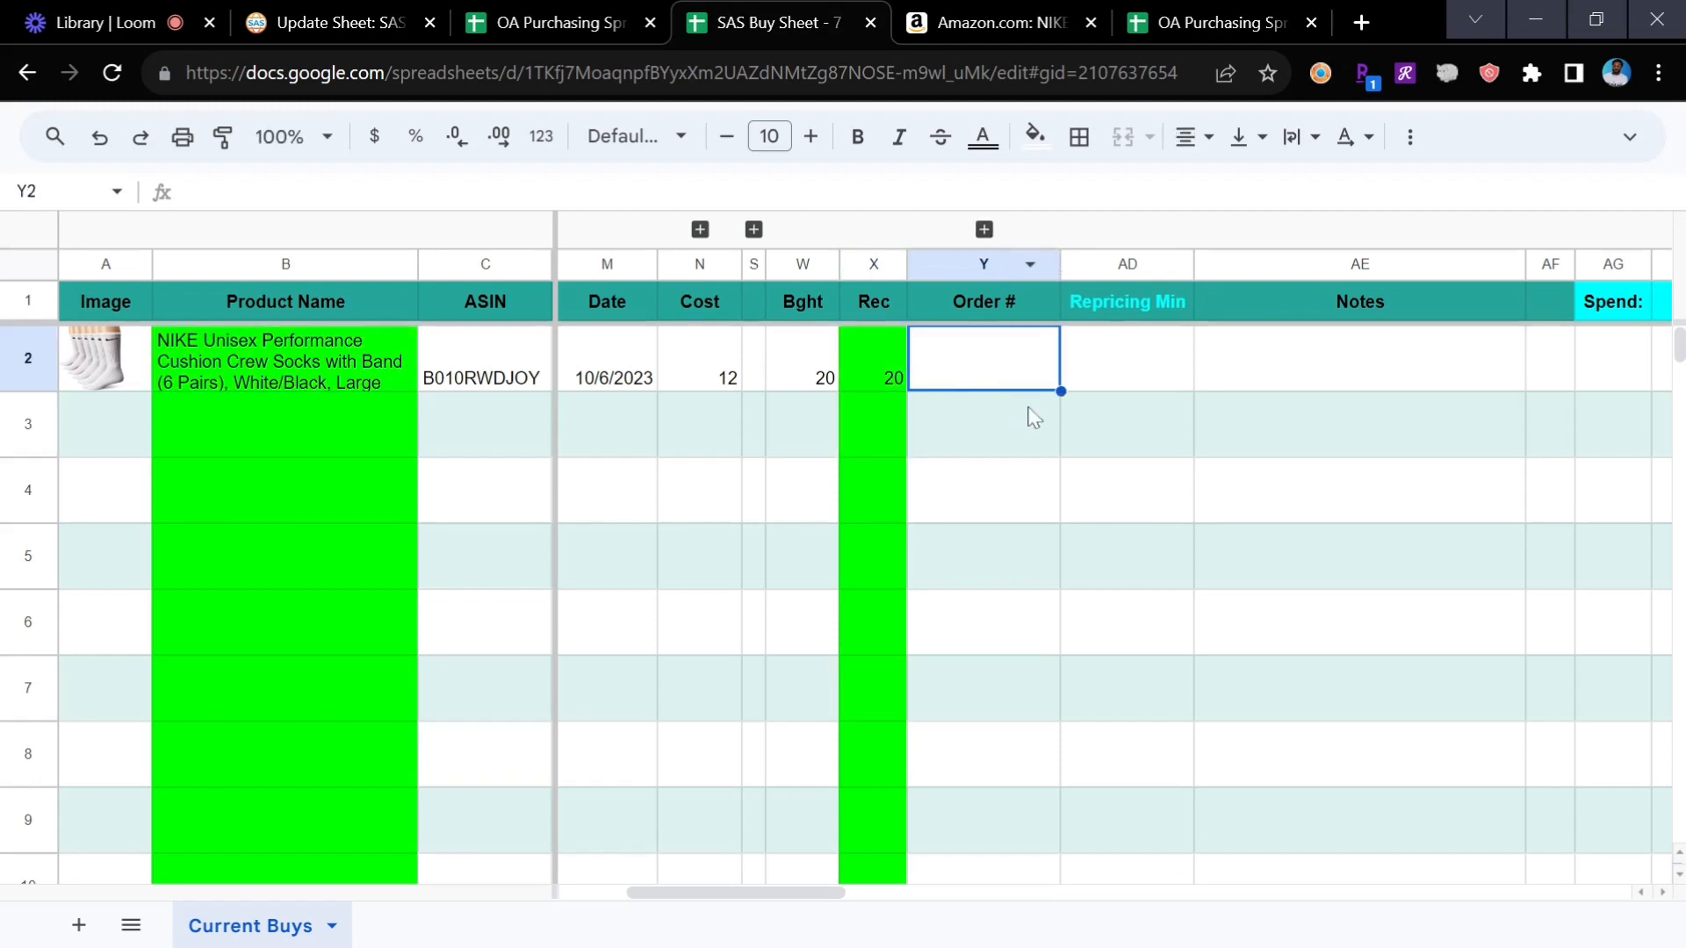
left_click(983, 230)
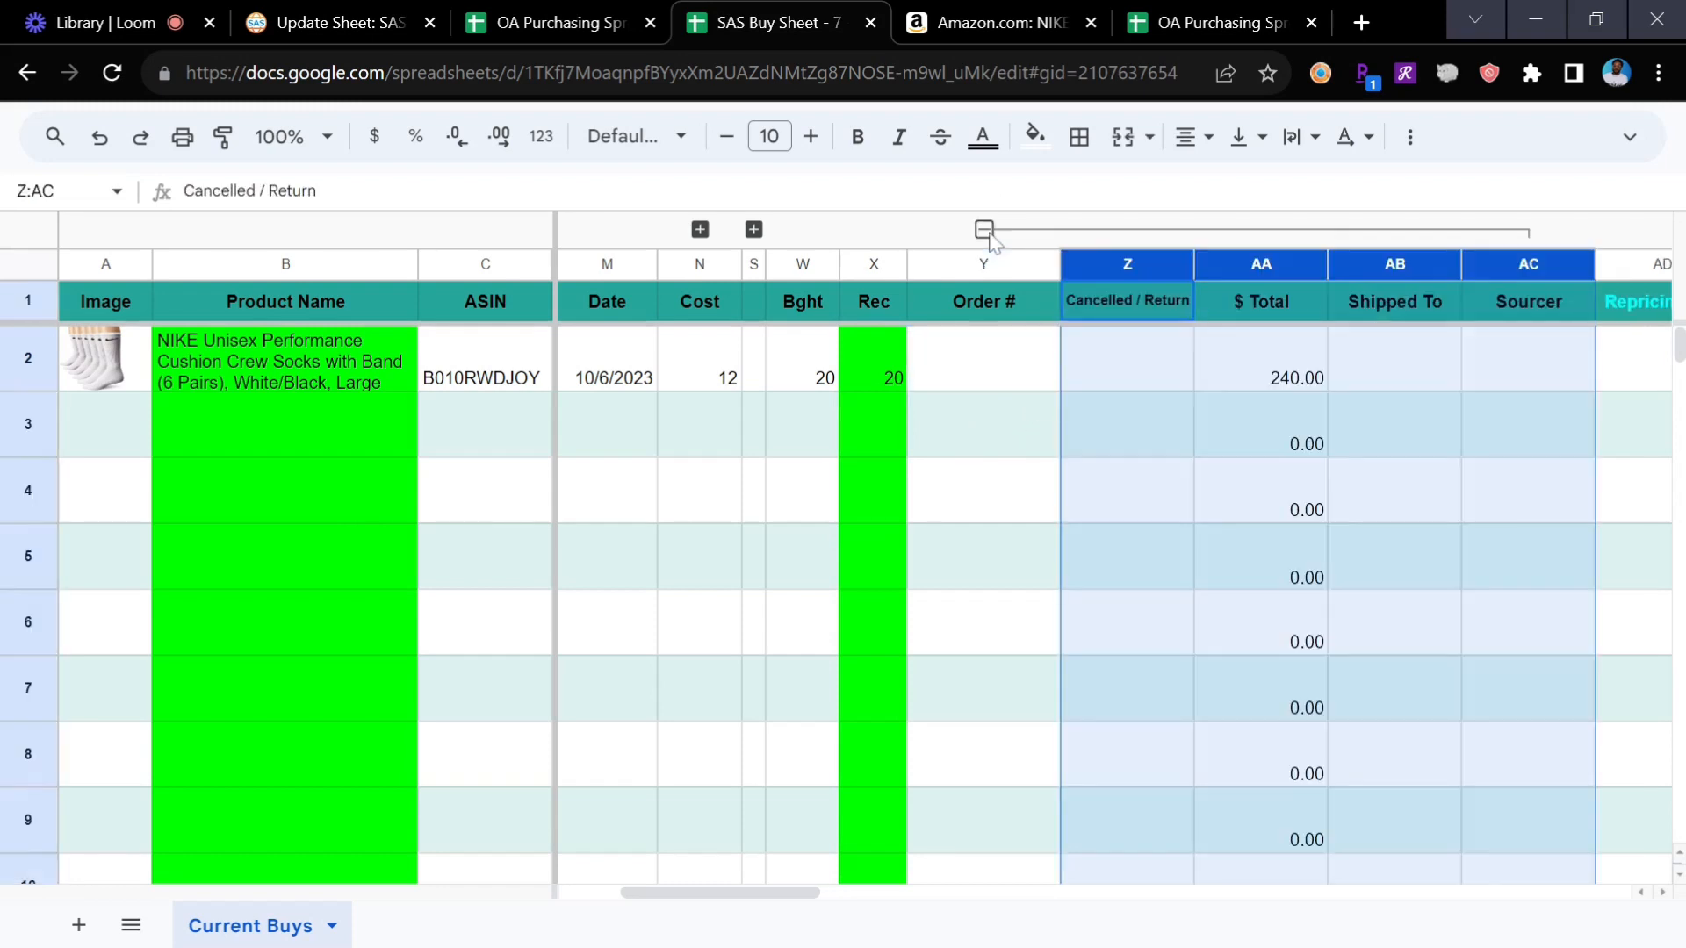
scroll(1119, 386, "right", 1)
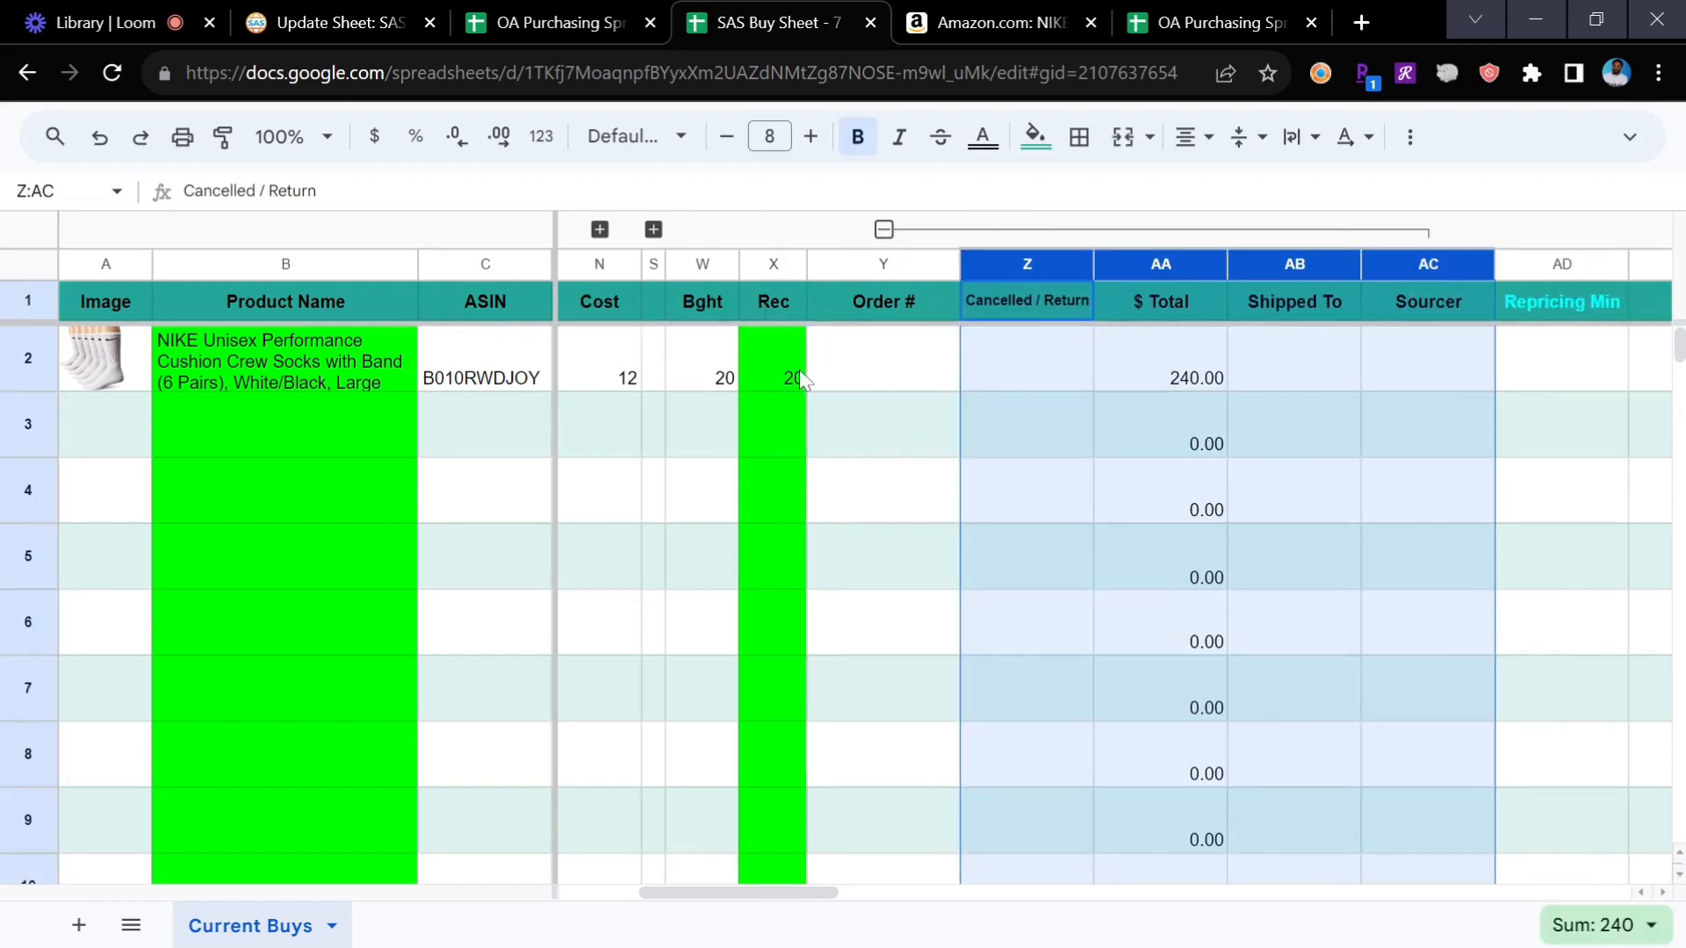
left_click(722, 376)
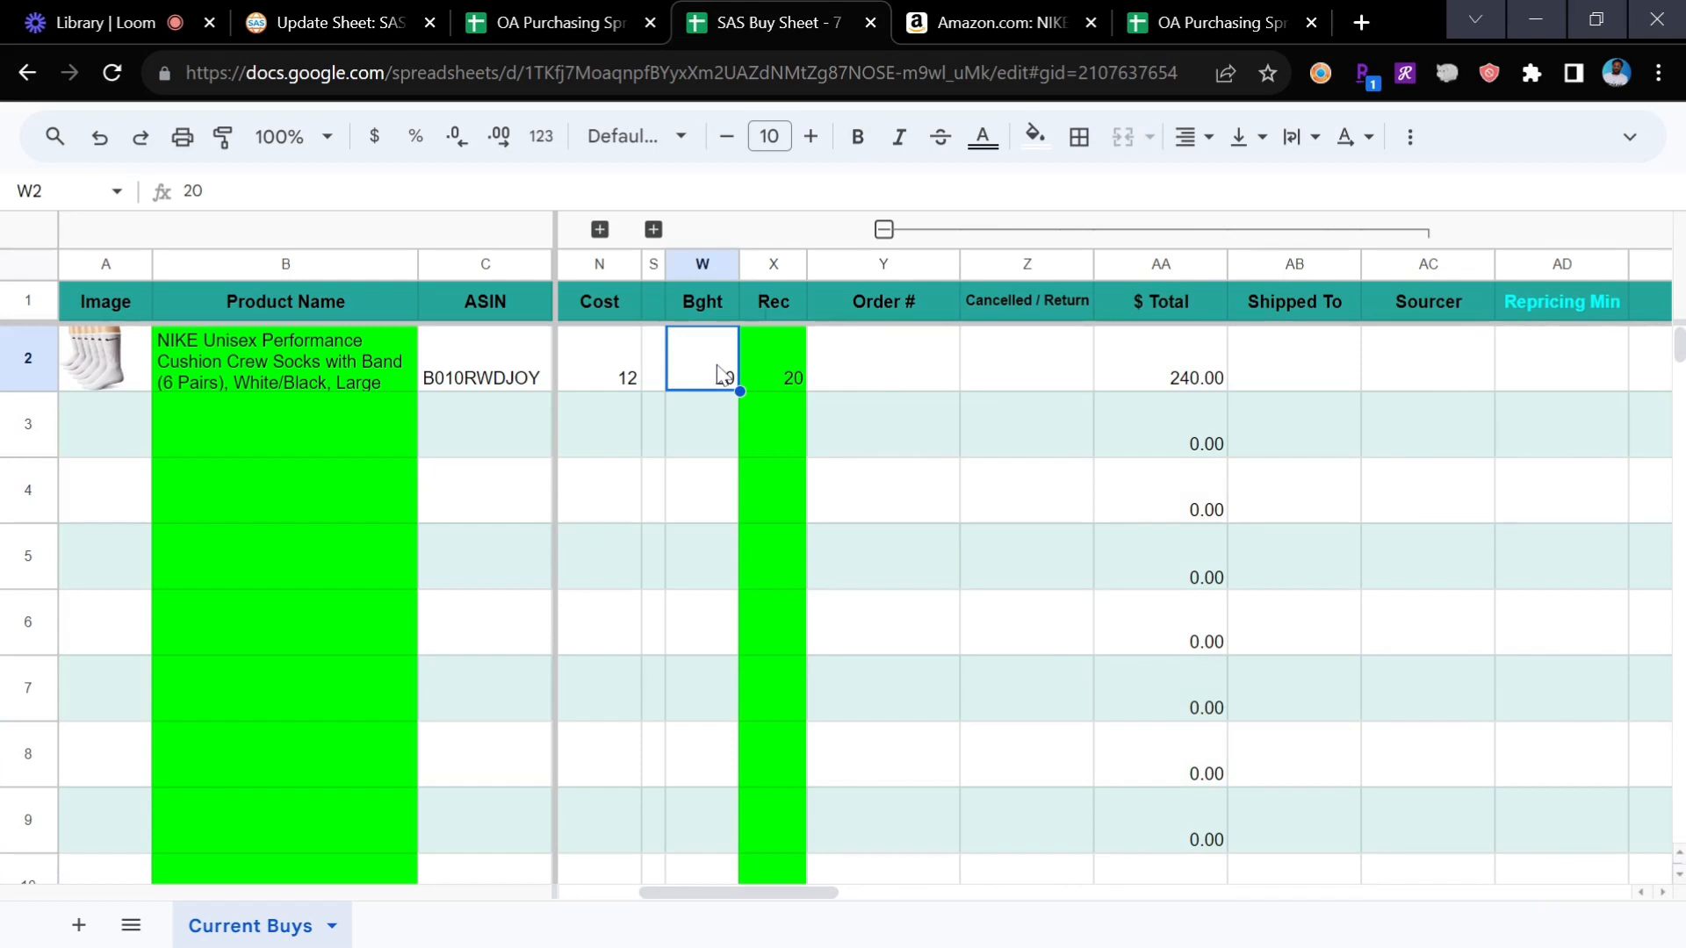
left_click(1078, 373)
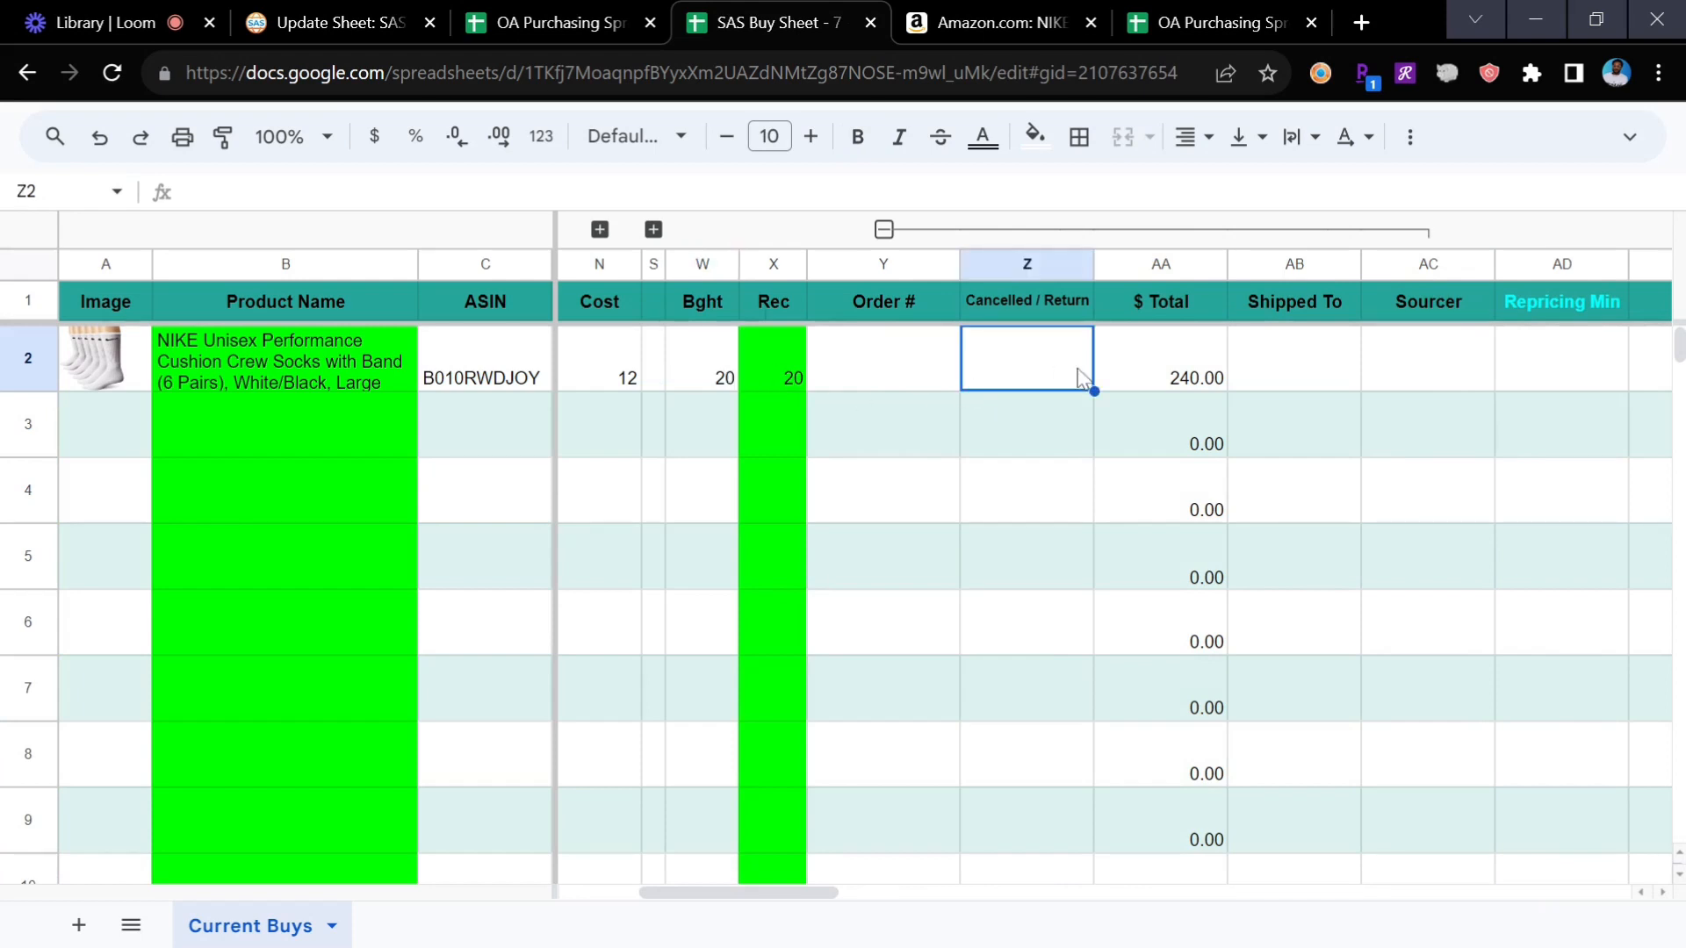
- Clear the received quantity in the Rec cell of the socks row
left_click(761, 372)
key("Delete")
left_click(896, 466)
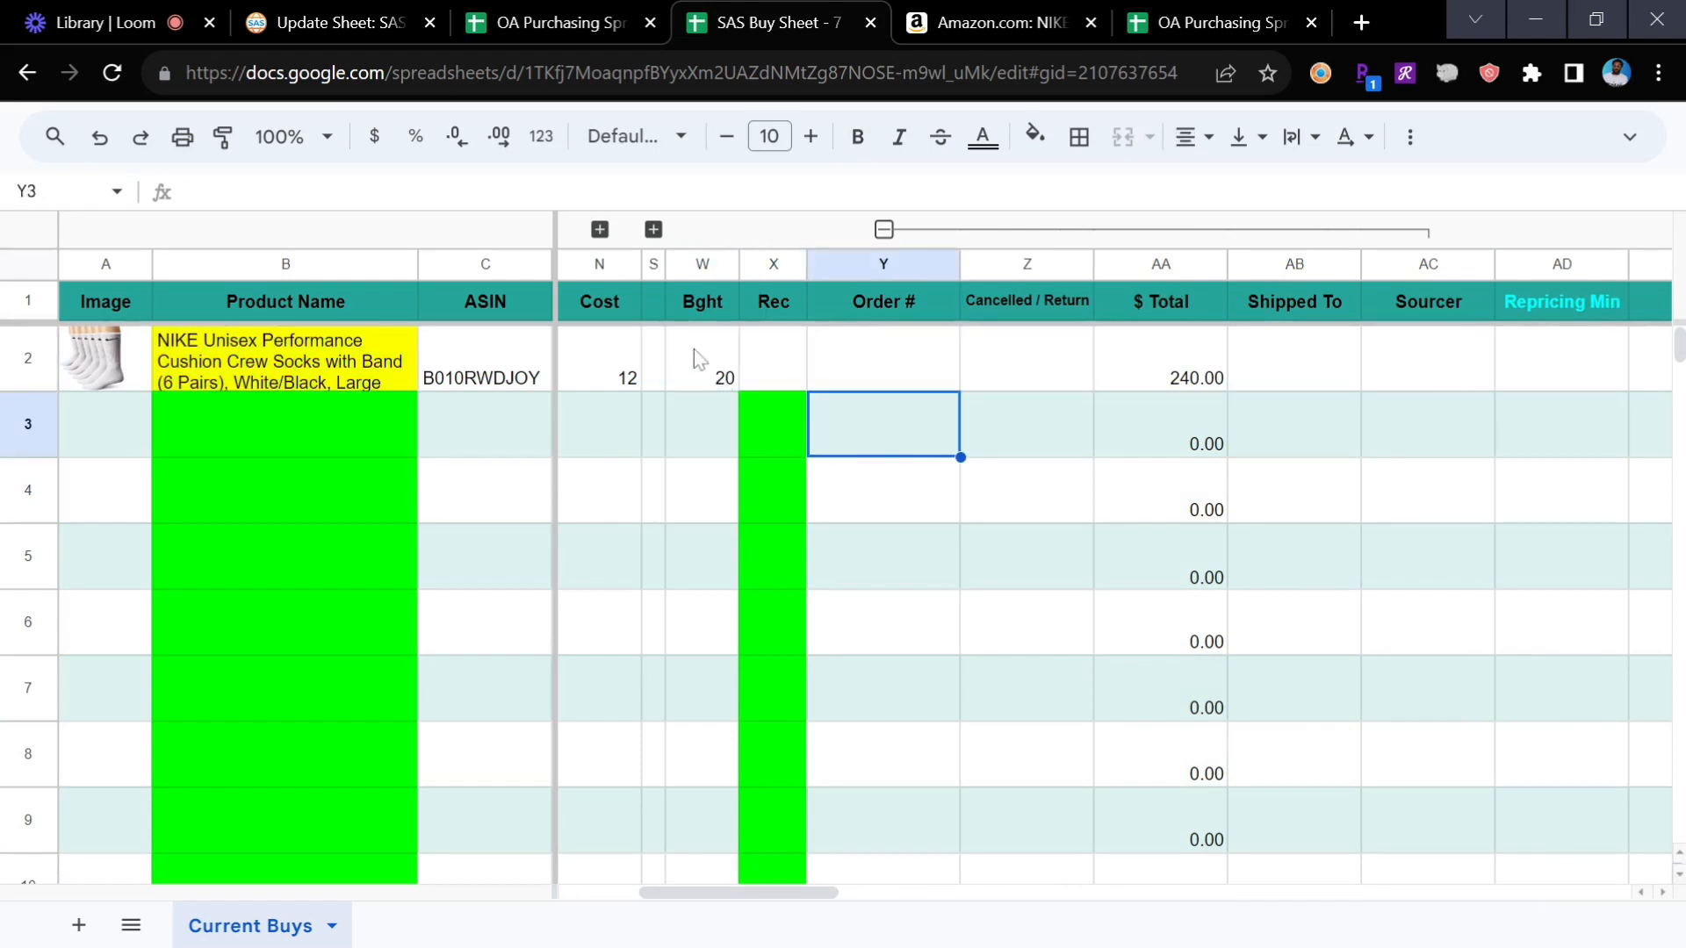
- Enter cancelled in the Cancelled / Return cell of the socks row and clear its Bght quantity
left_click(1032, 380)
type("c")
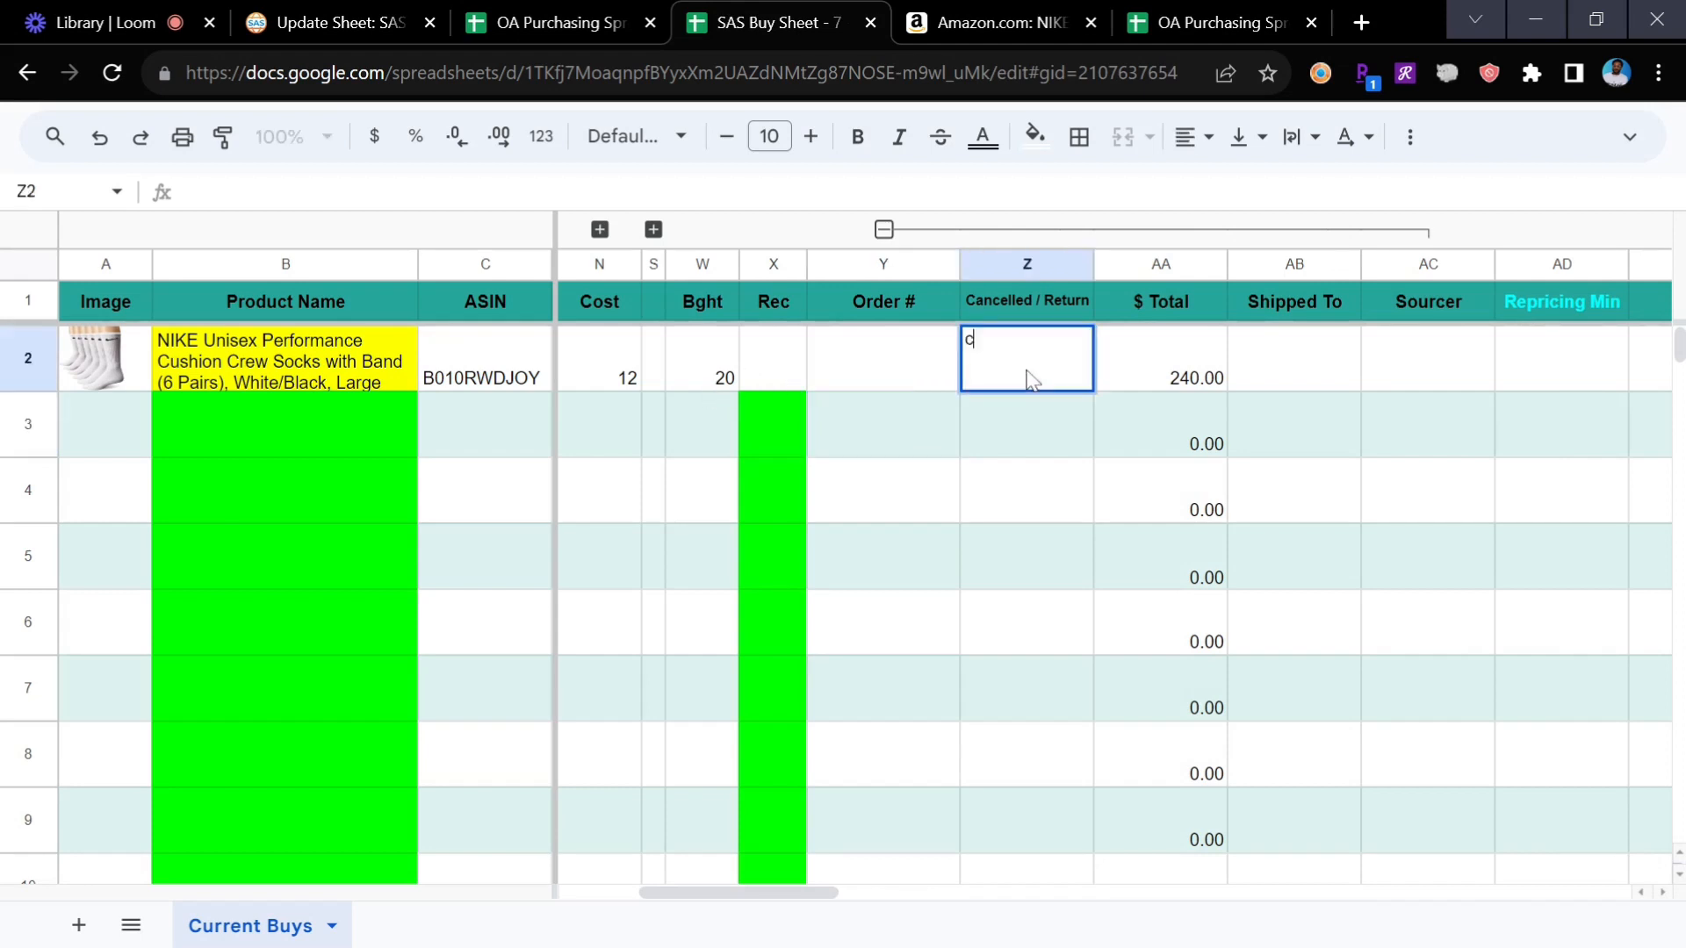
type("ancelled")
key("Return")
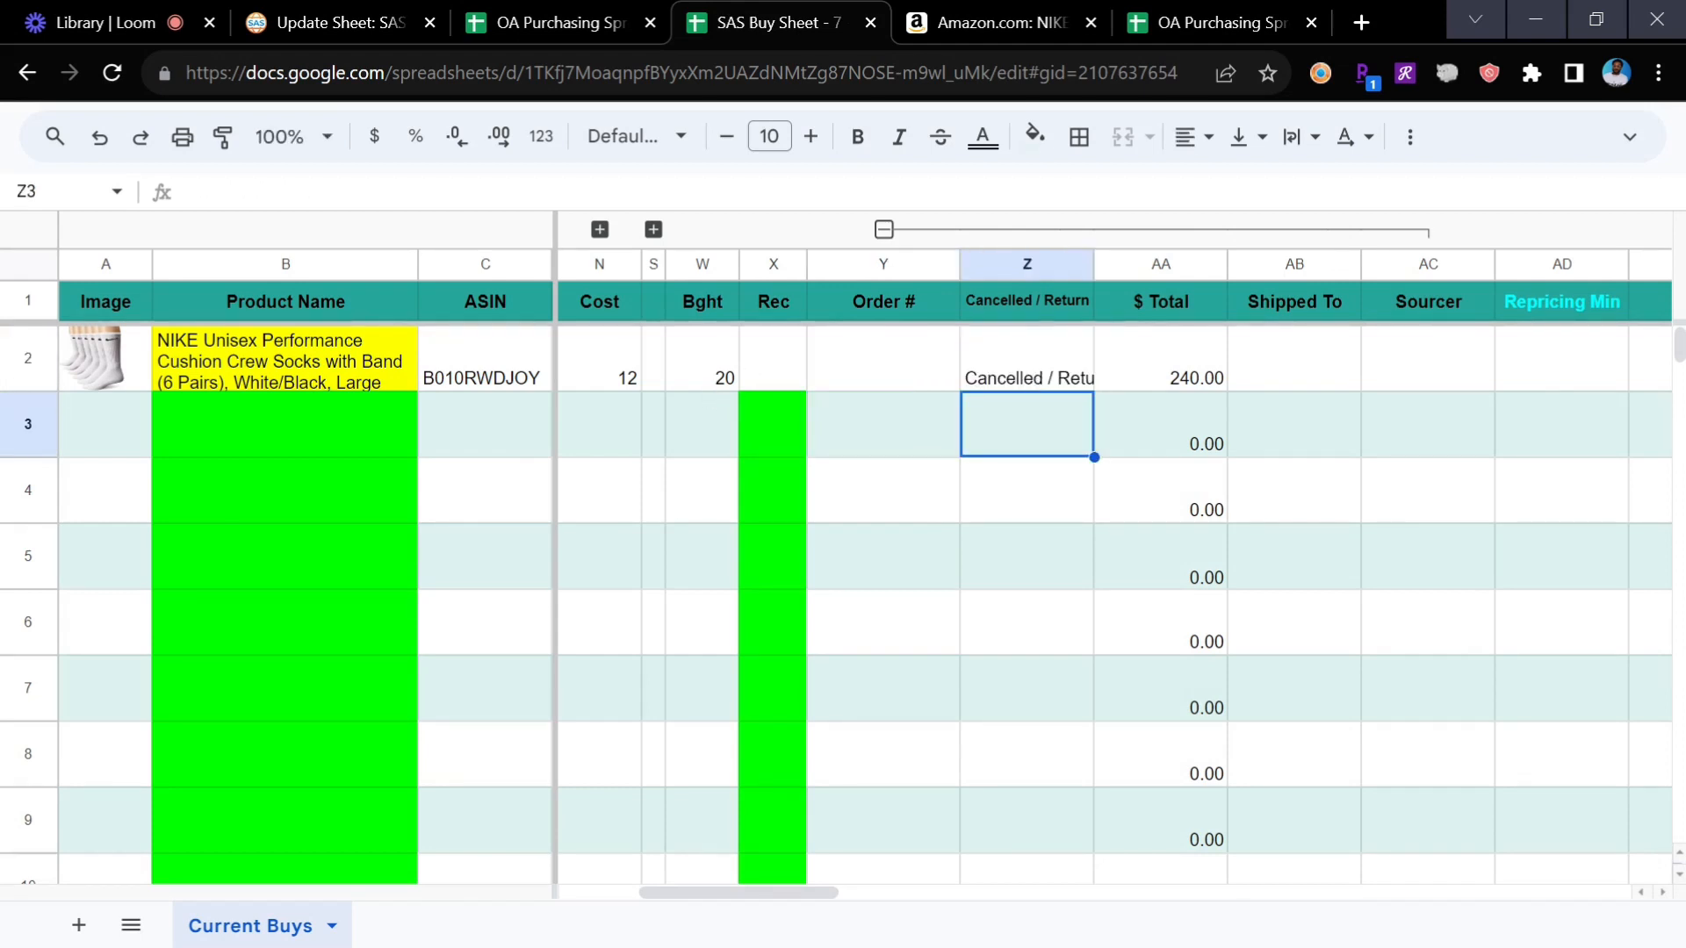
left_click(1032, 380)
type("cancelle")
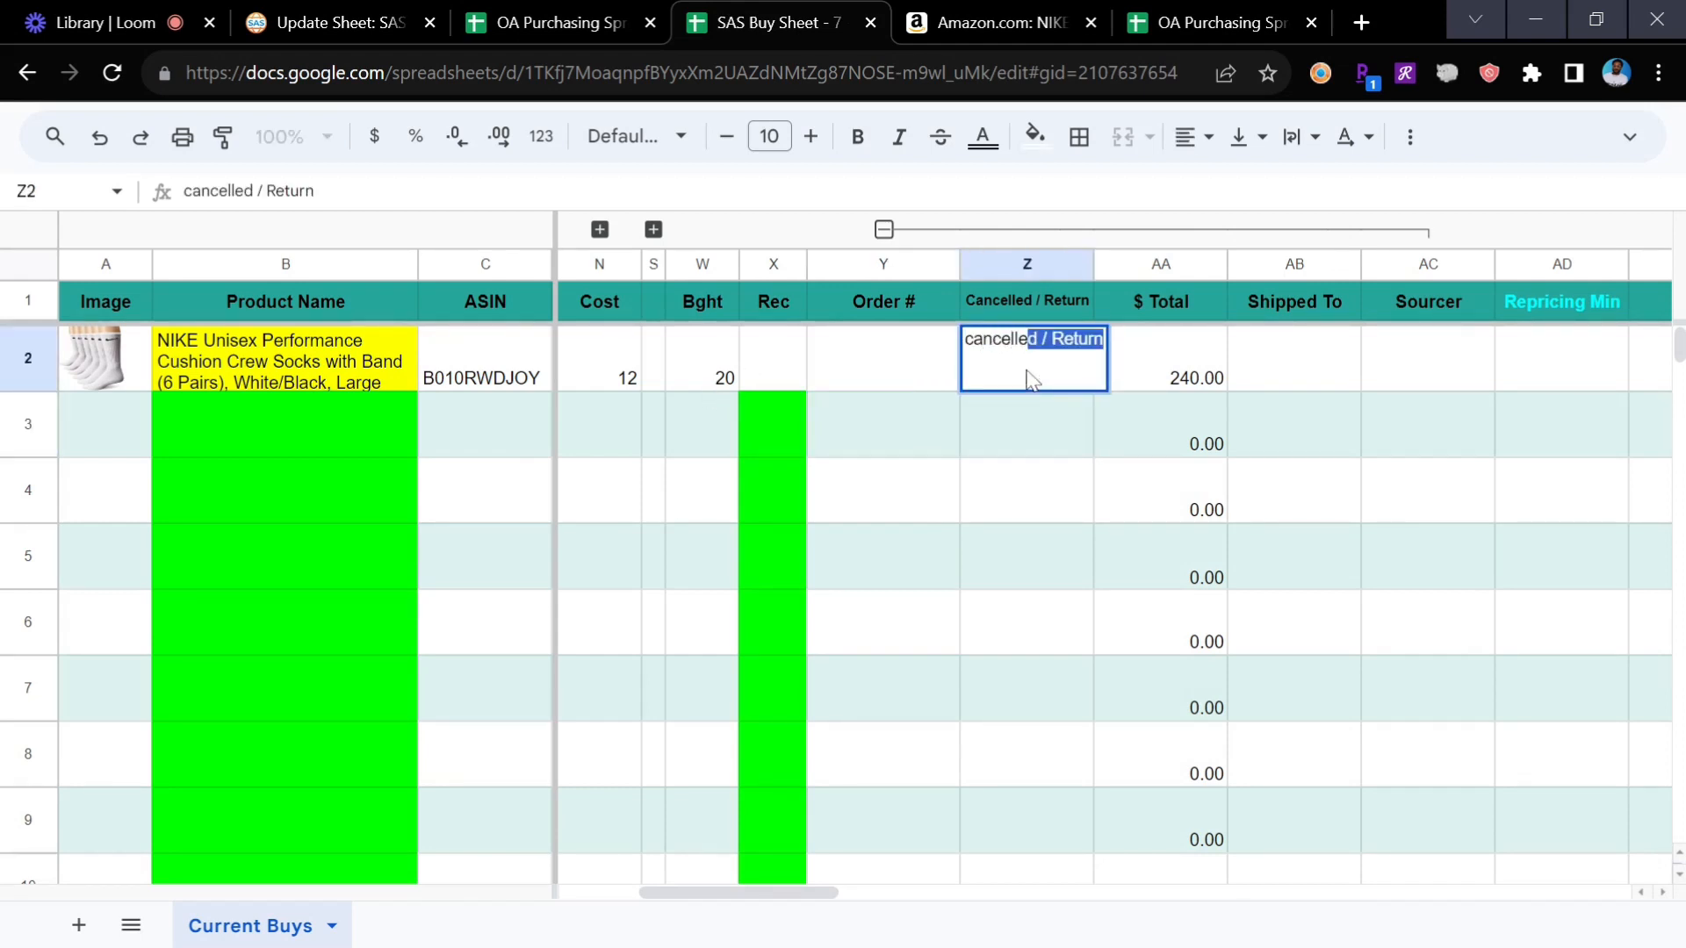
type("d")
key("Return")
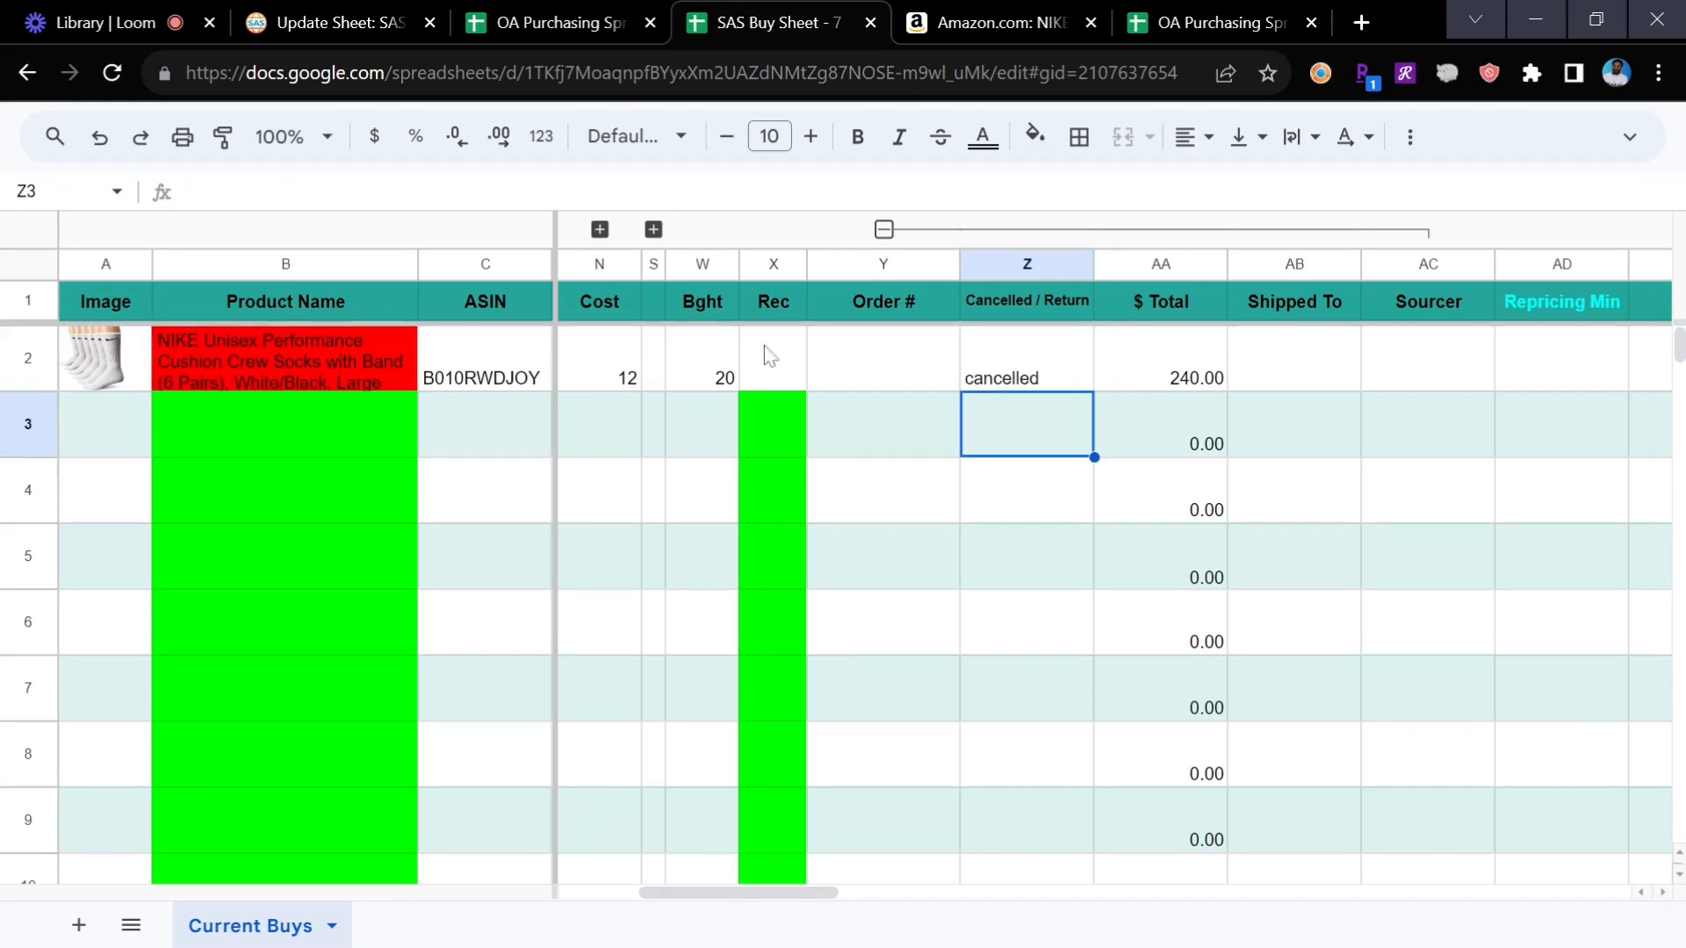
left_click(714, 383)
key("Delete")
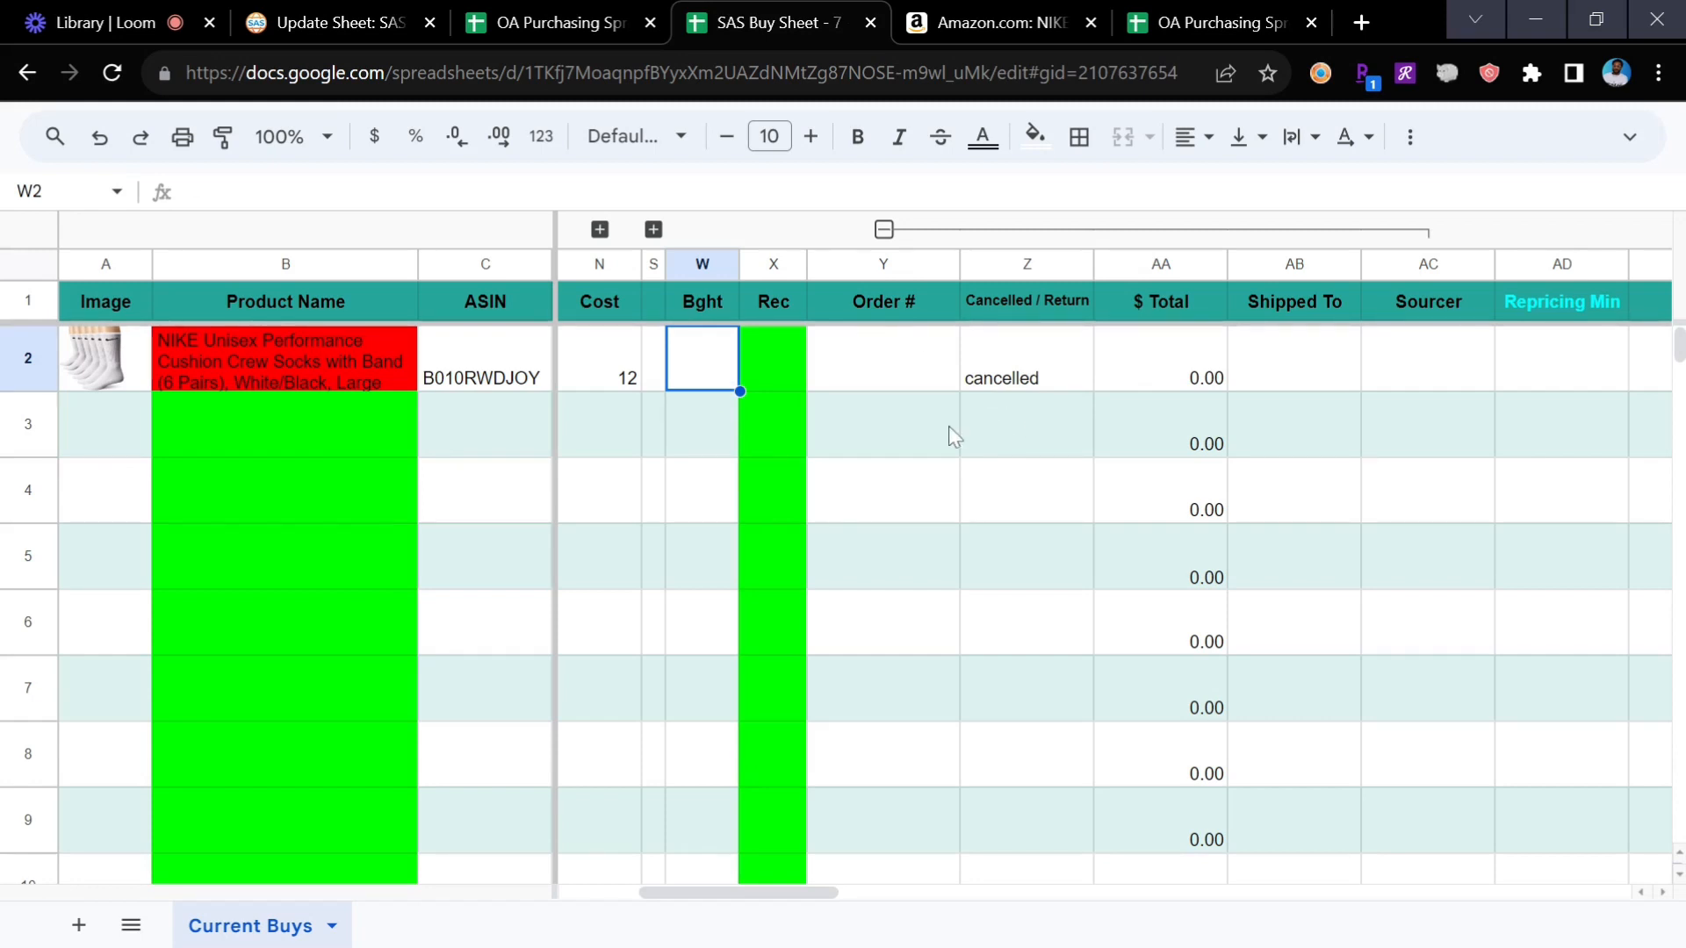
- Set the Cancelled / Return cell of the socks row to return and enter 20 in its Bght cell
left_click(1048, 395)
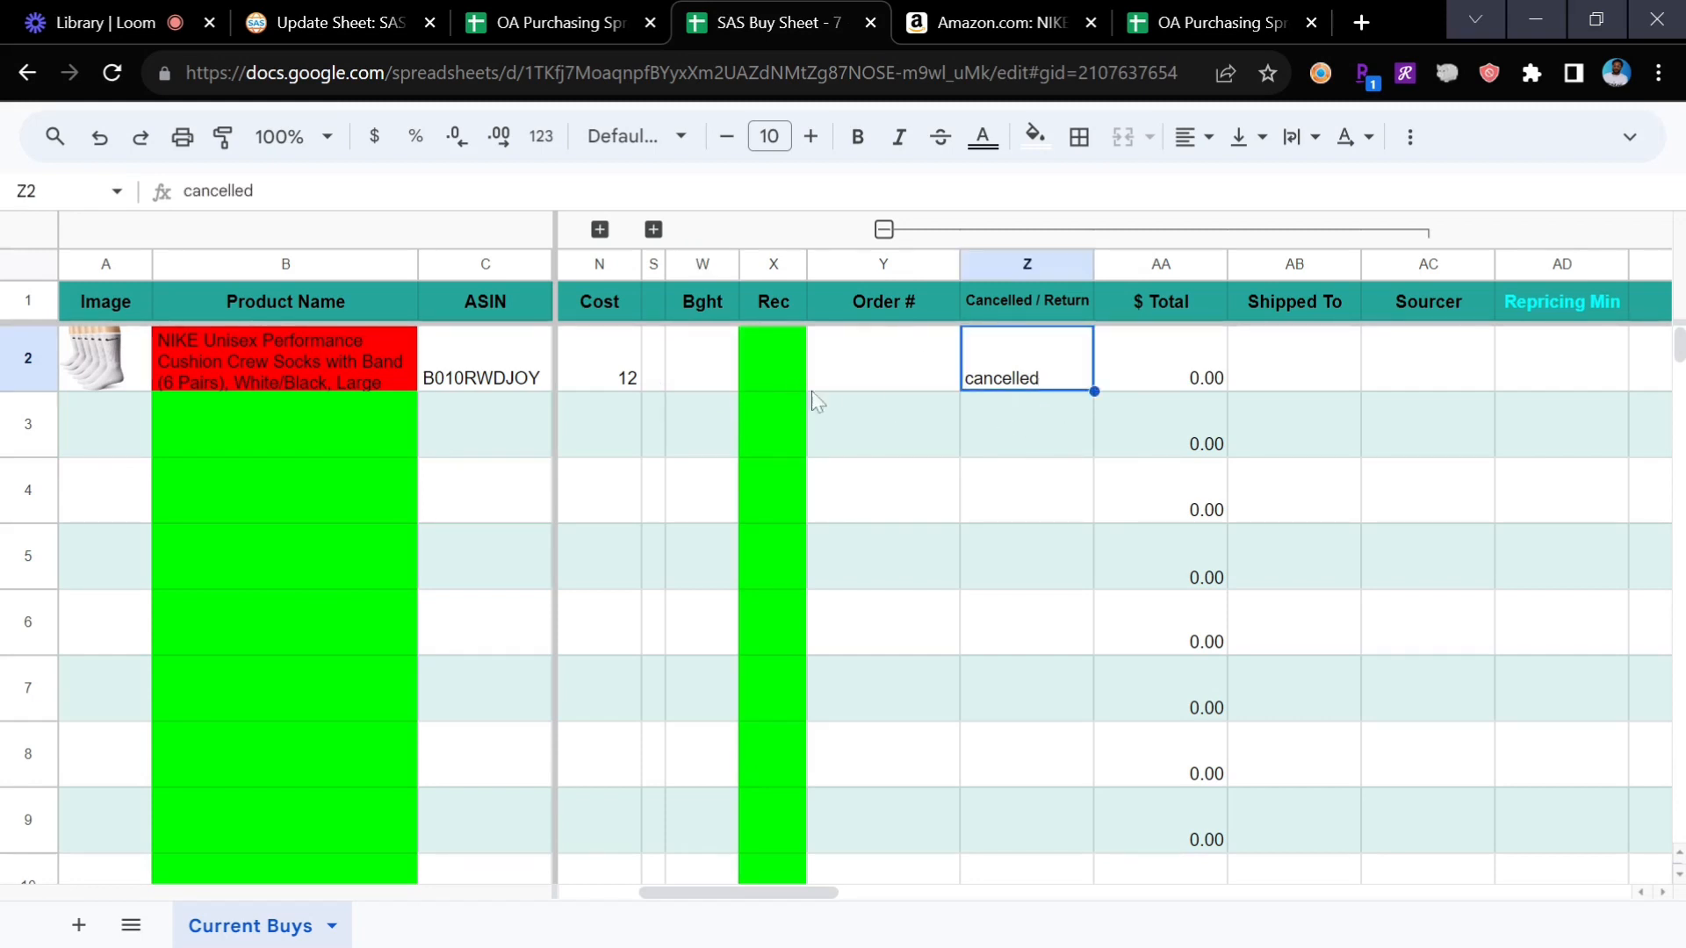
type("return")
key("Return")
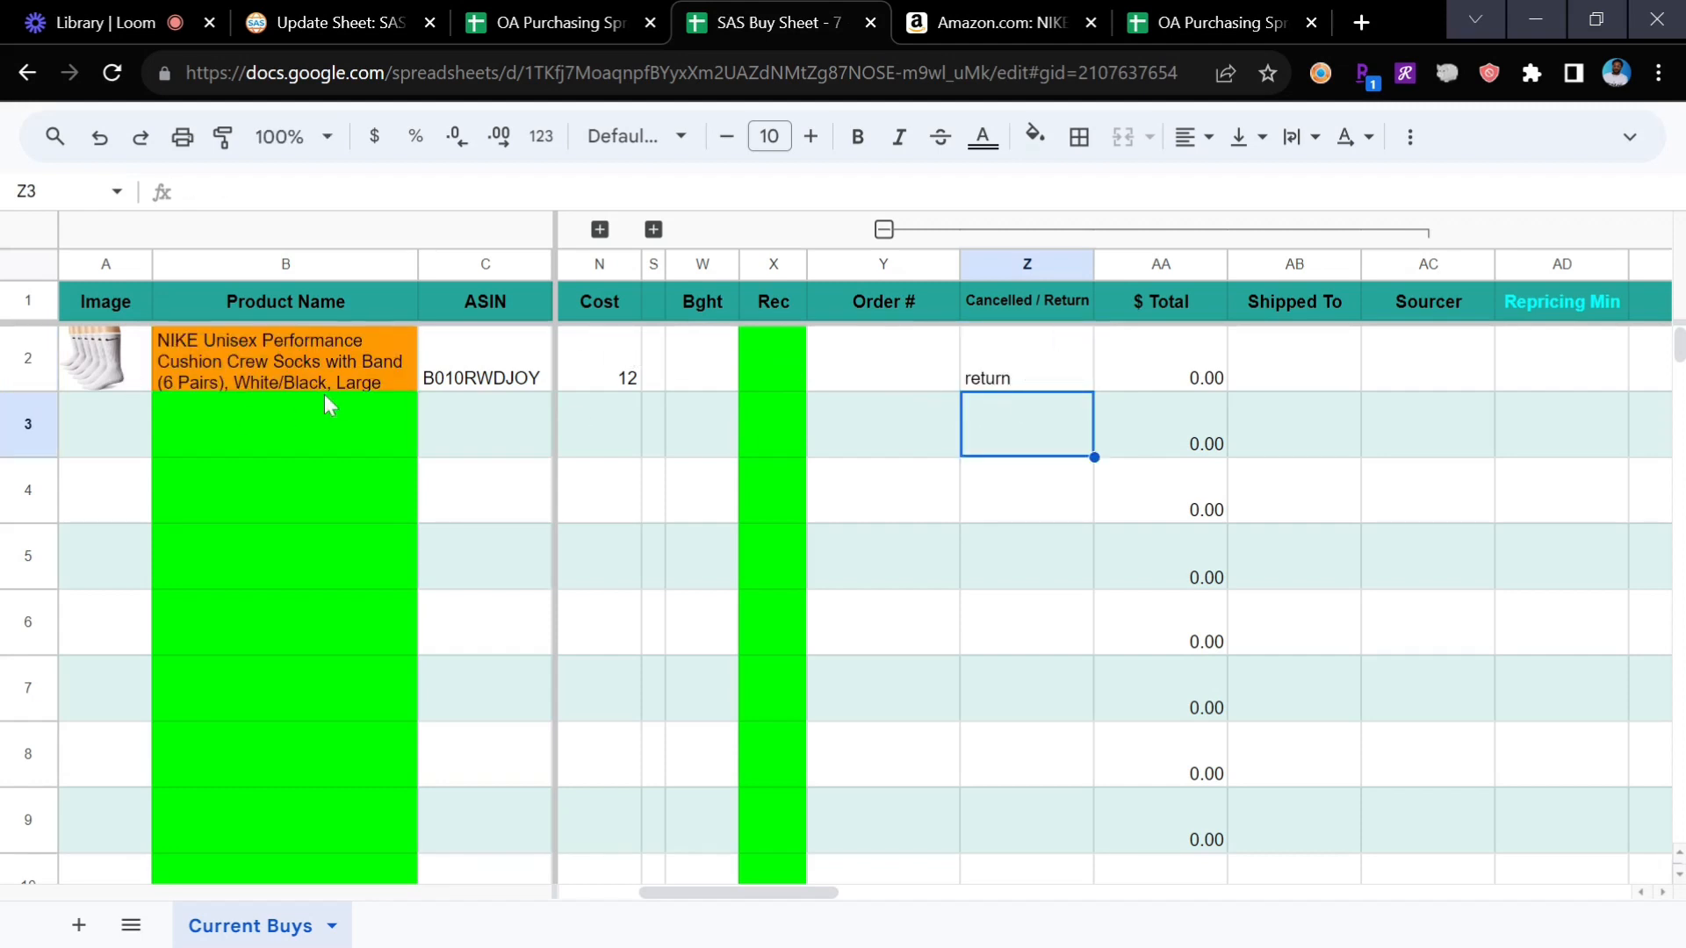
left_click(702, 382)
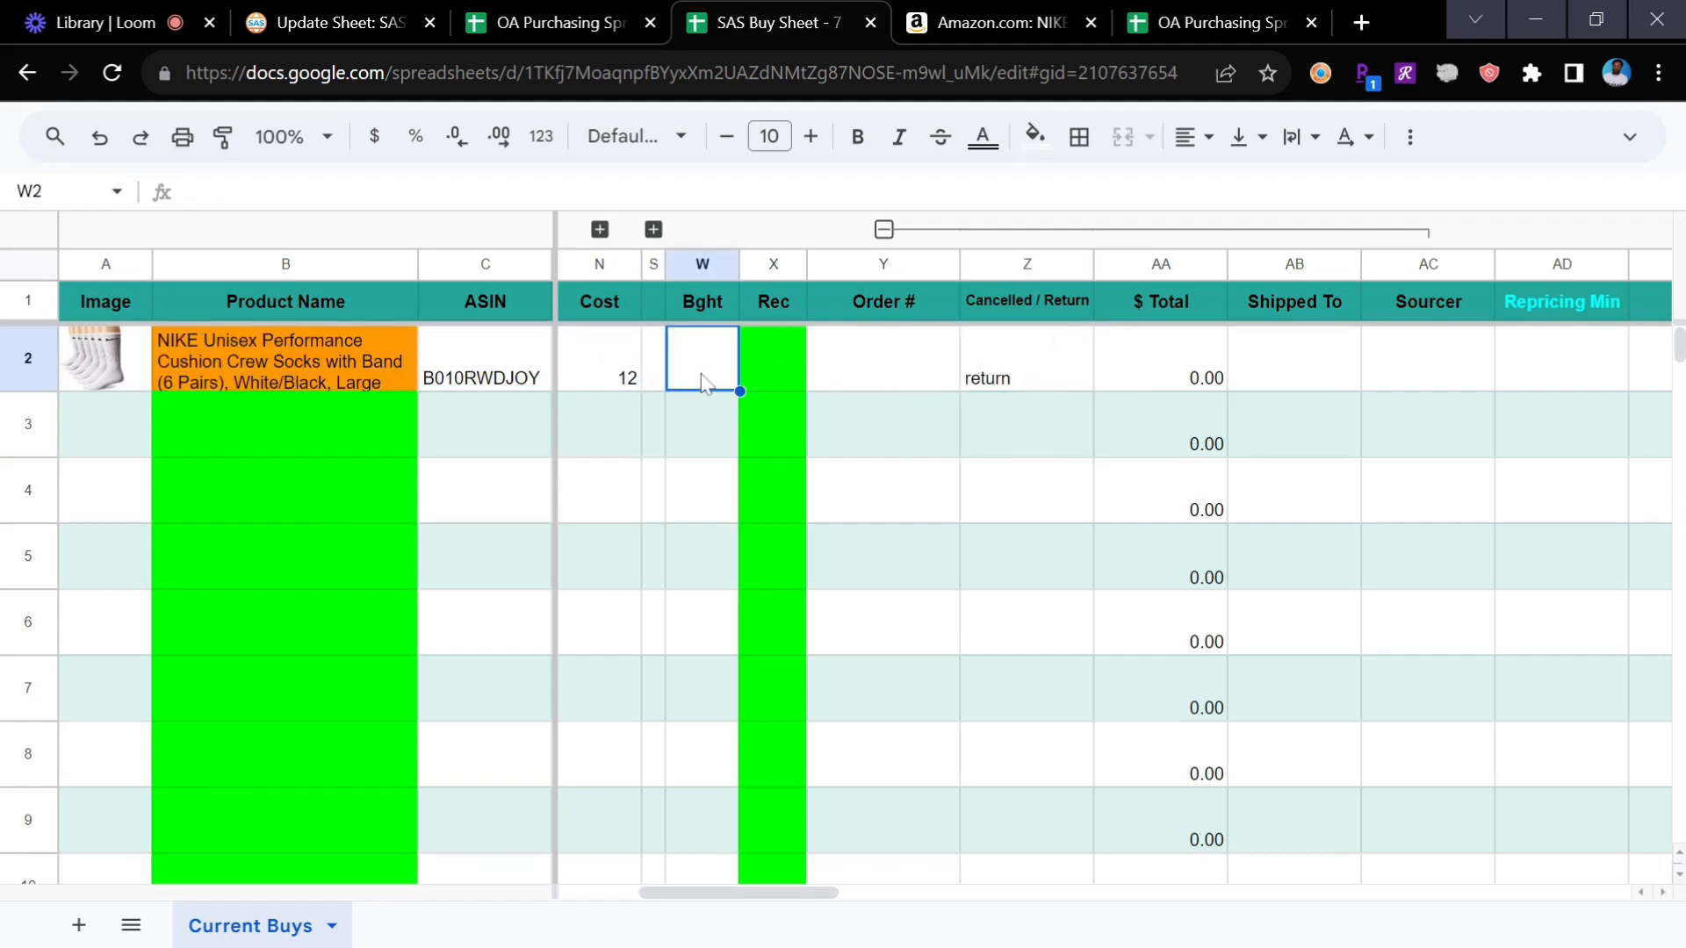
type("20")
key("Return")
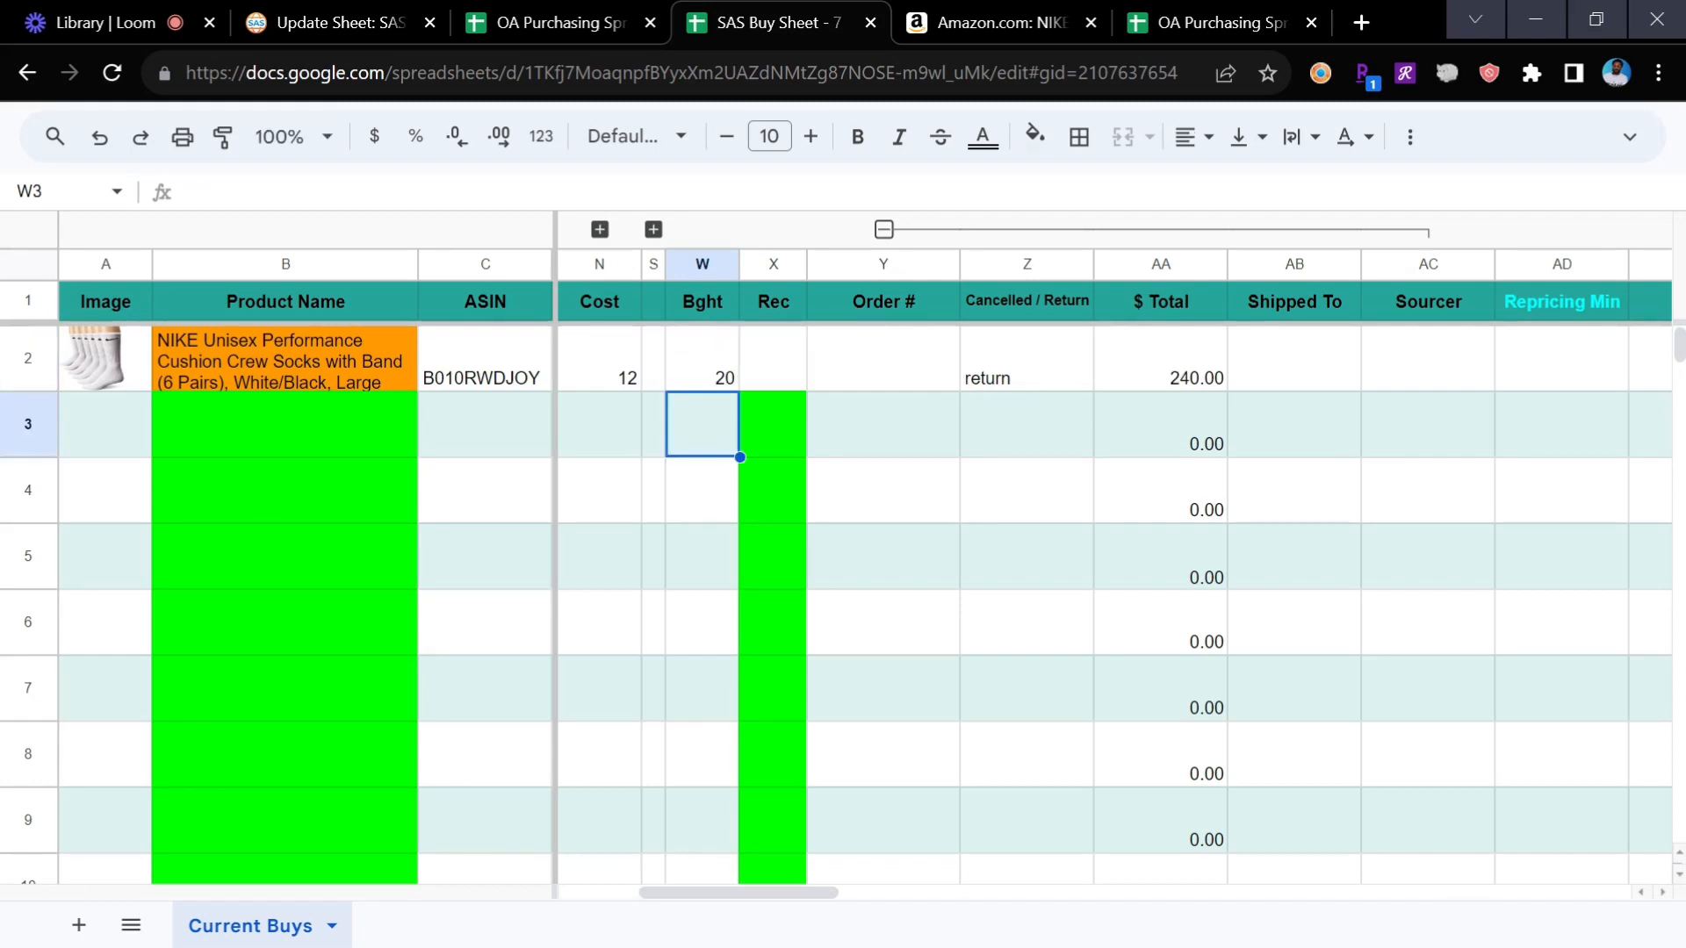
- Check the $ Total formula of the socks row and the Spend formula in the header row
left_click(1192, 378)
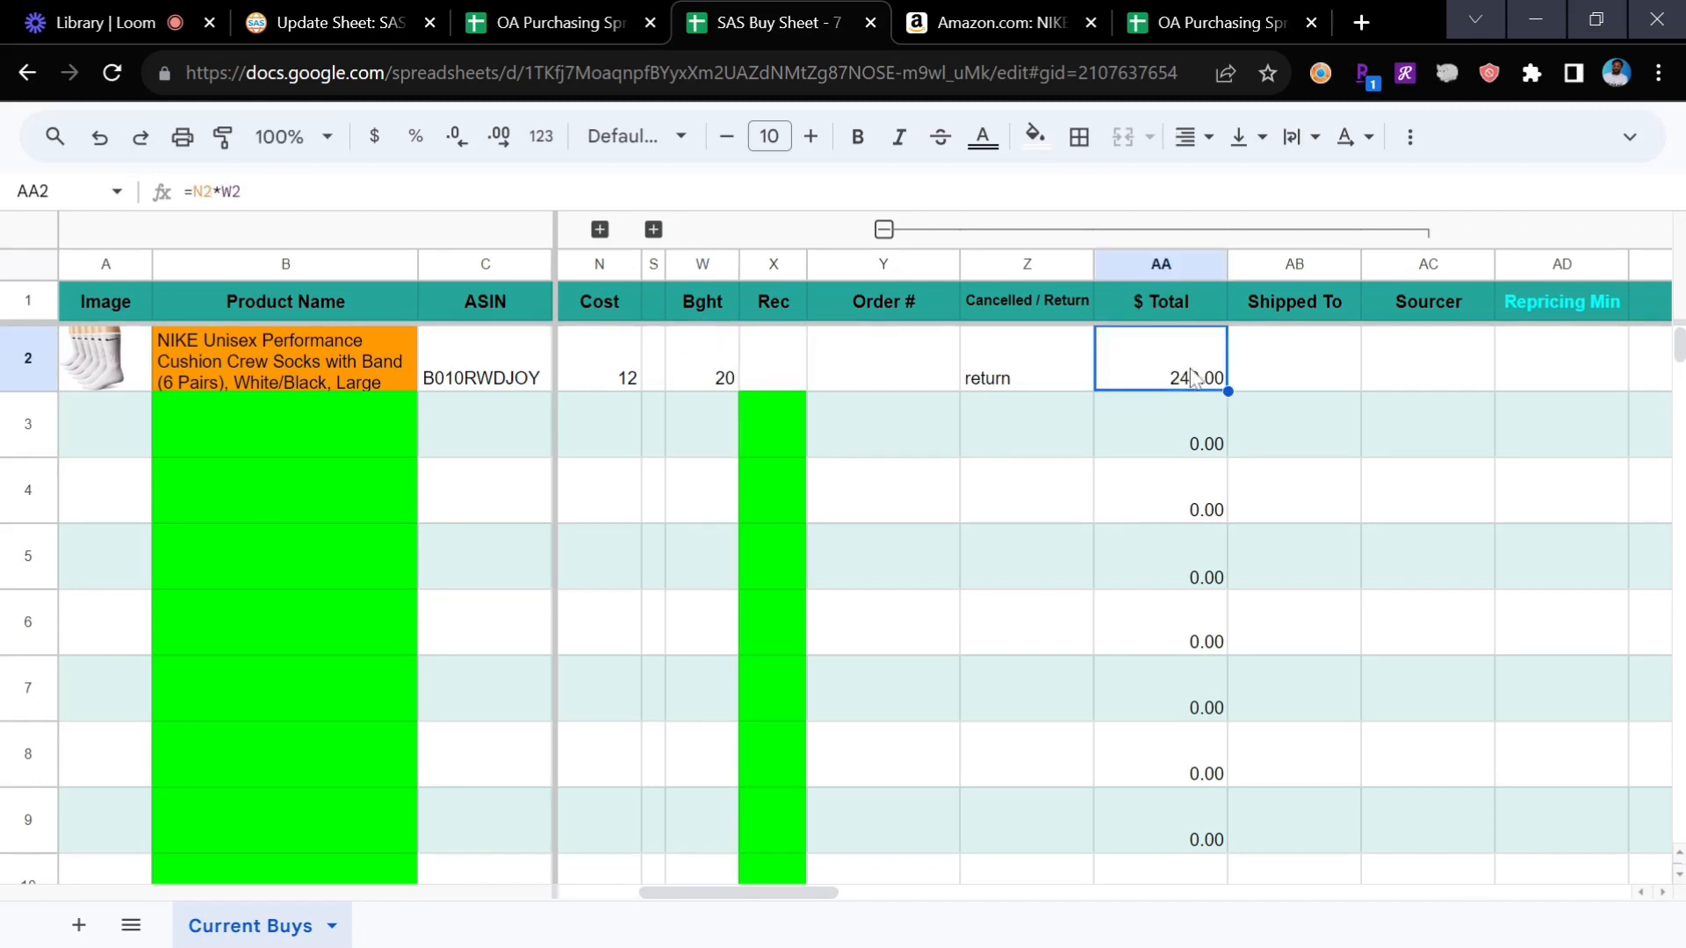
double_click(1154, 382)
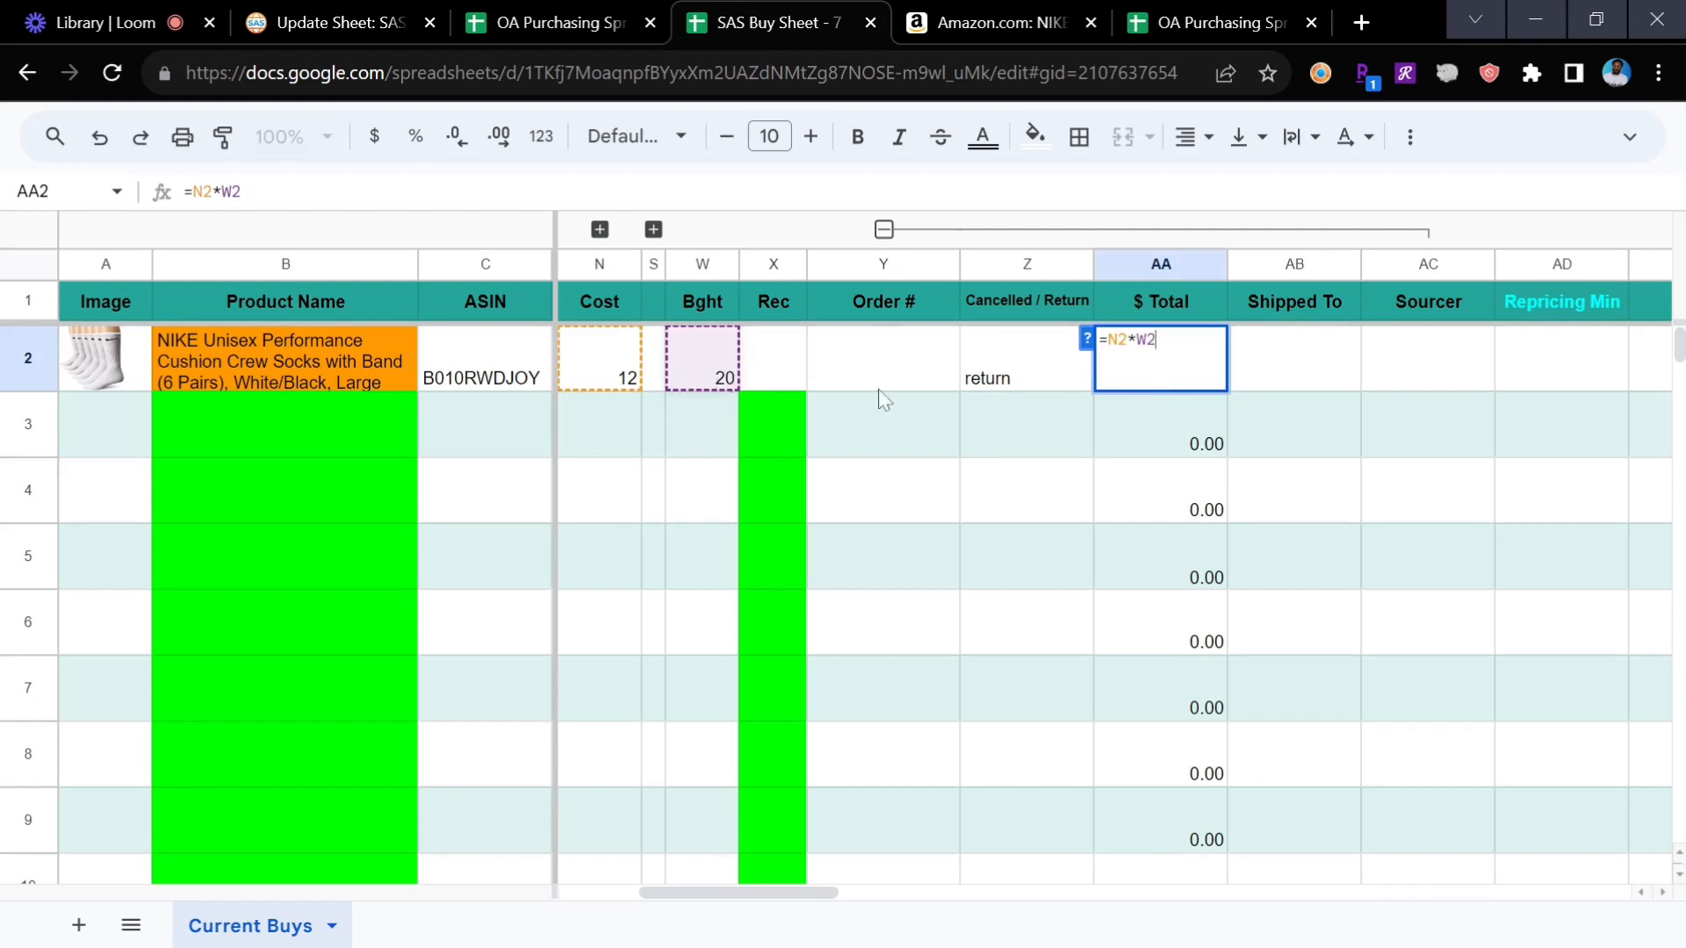
left_click(1019, 442)
scroll(1019, 442, "right", 10)
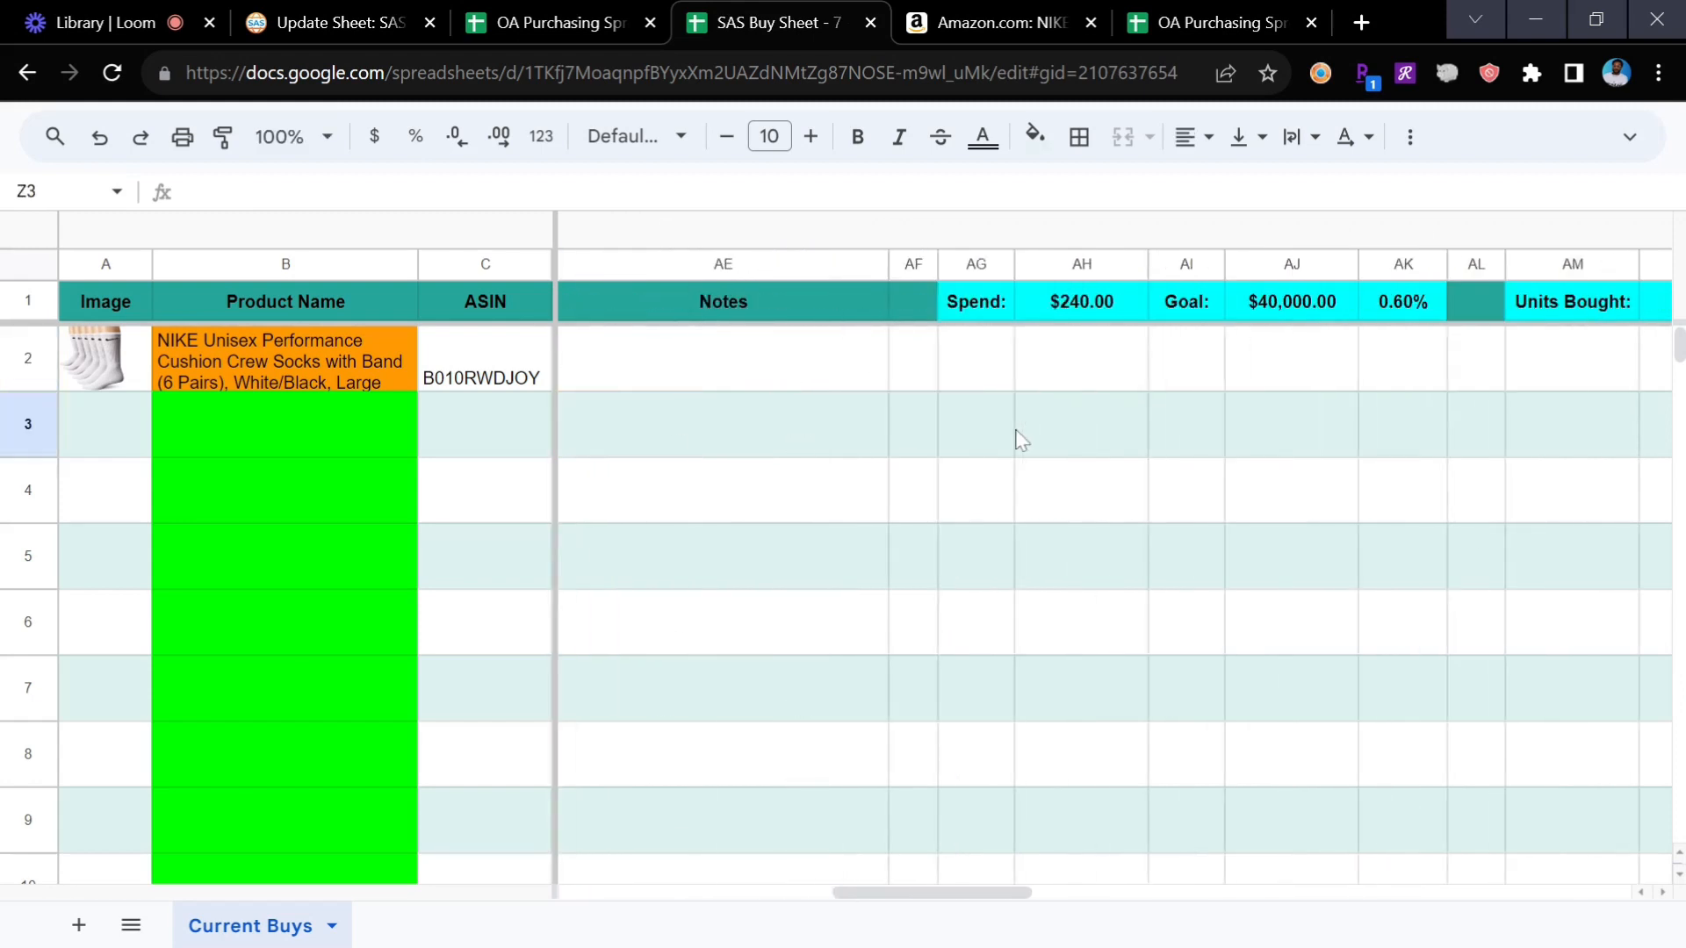
left_click(1128, 303)
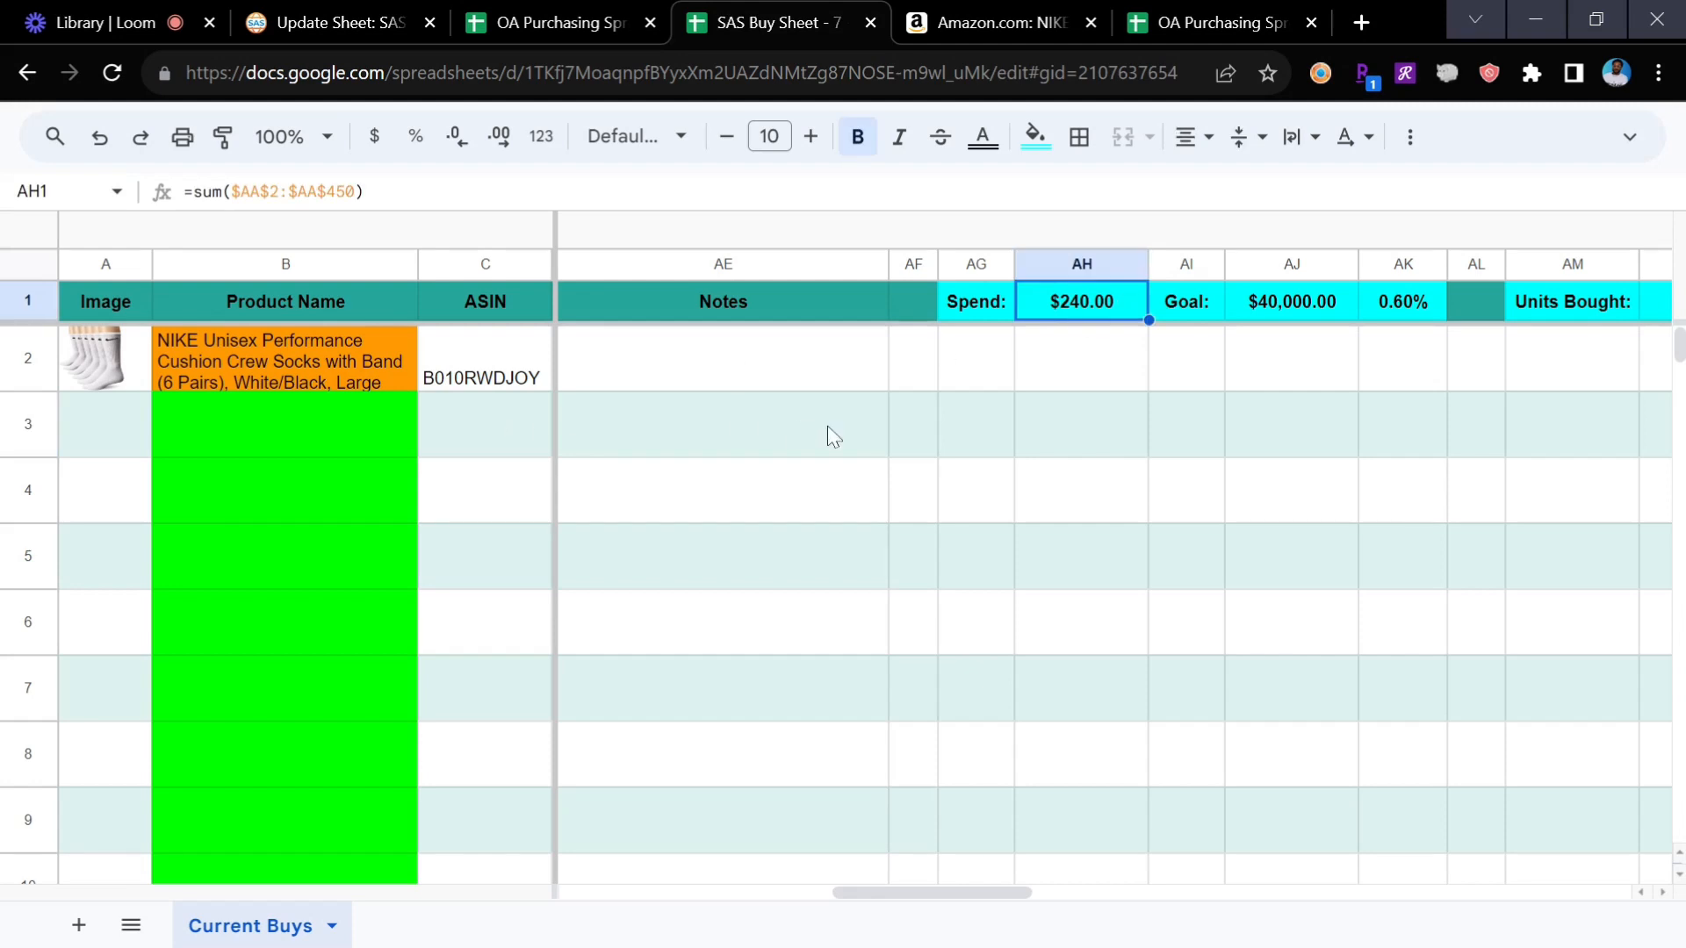
scroll(832, 437, "left", 5)
scroll(832, 436, "left", 3)
scroll(828, 432, "right", 1)
scroll(828, 433, "right", 6)
scroll(828, 433, "left", 8)
scroll(698, 382, "left", 5)
- Clear the Bght quantity of the socks row
left_click(698, 377)
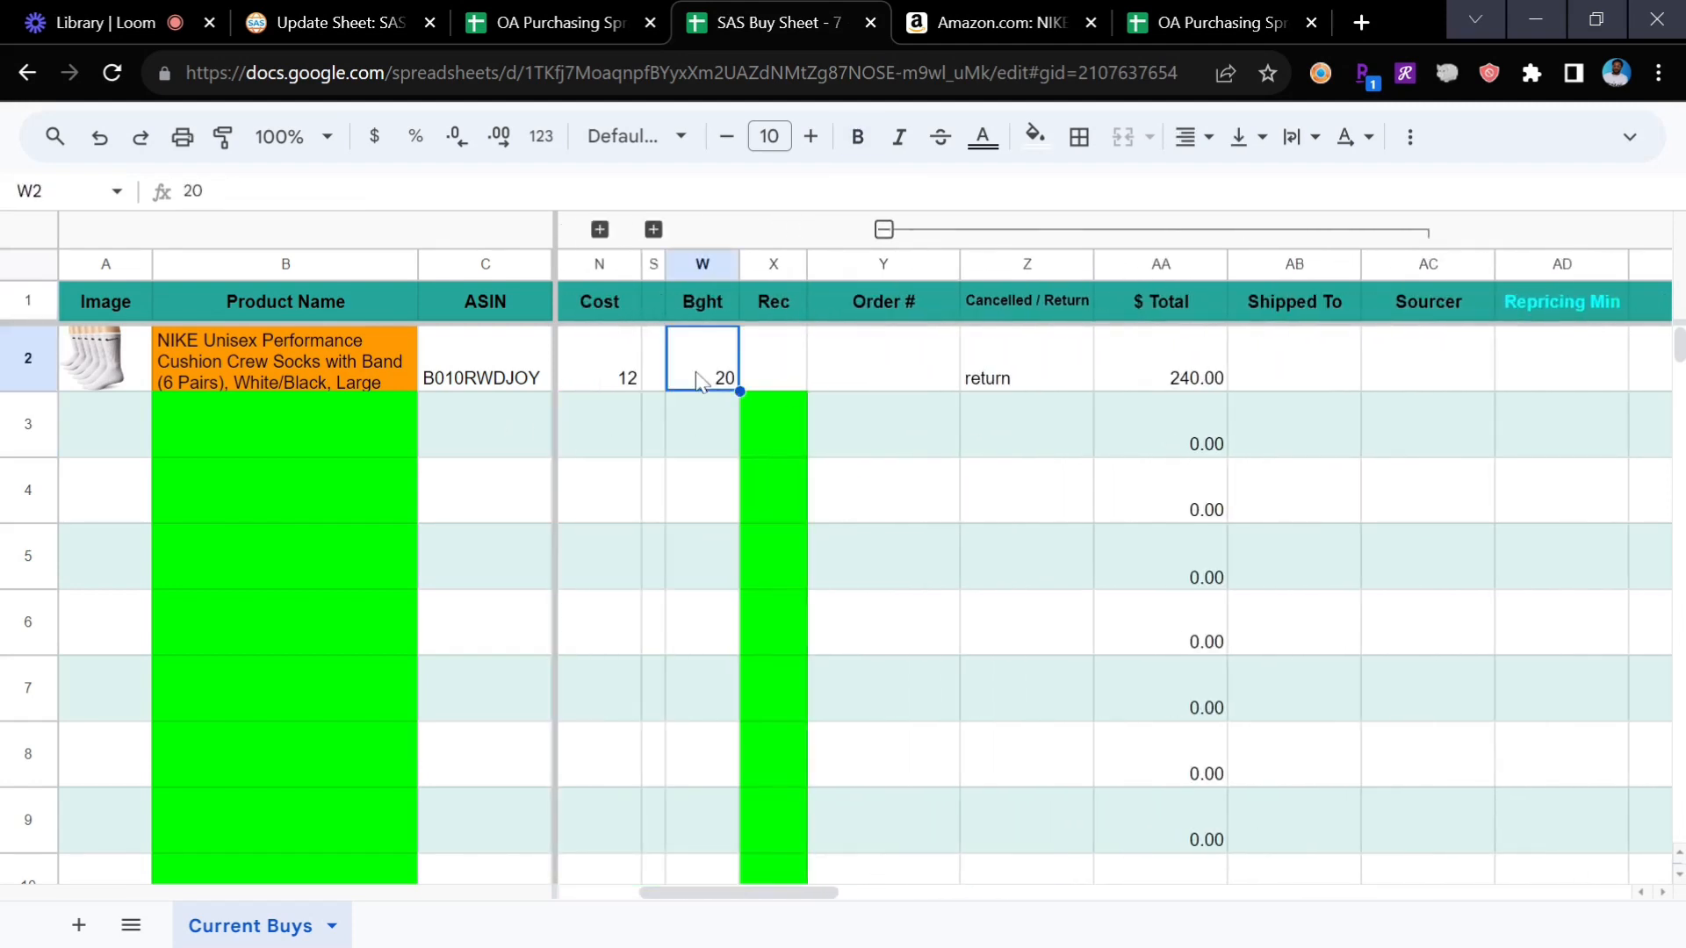
key("Delete")
scroll(1142, 378, "right", 1)
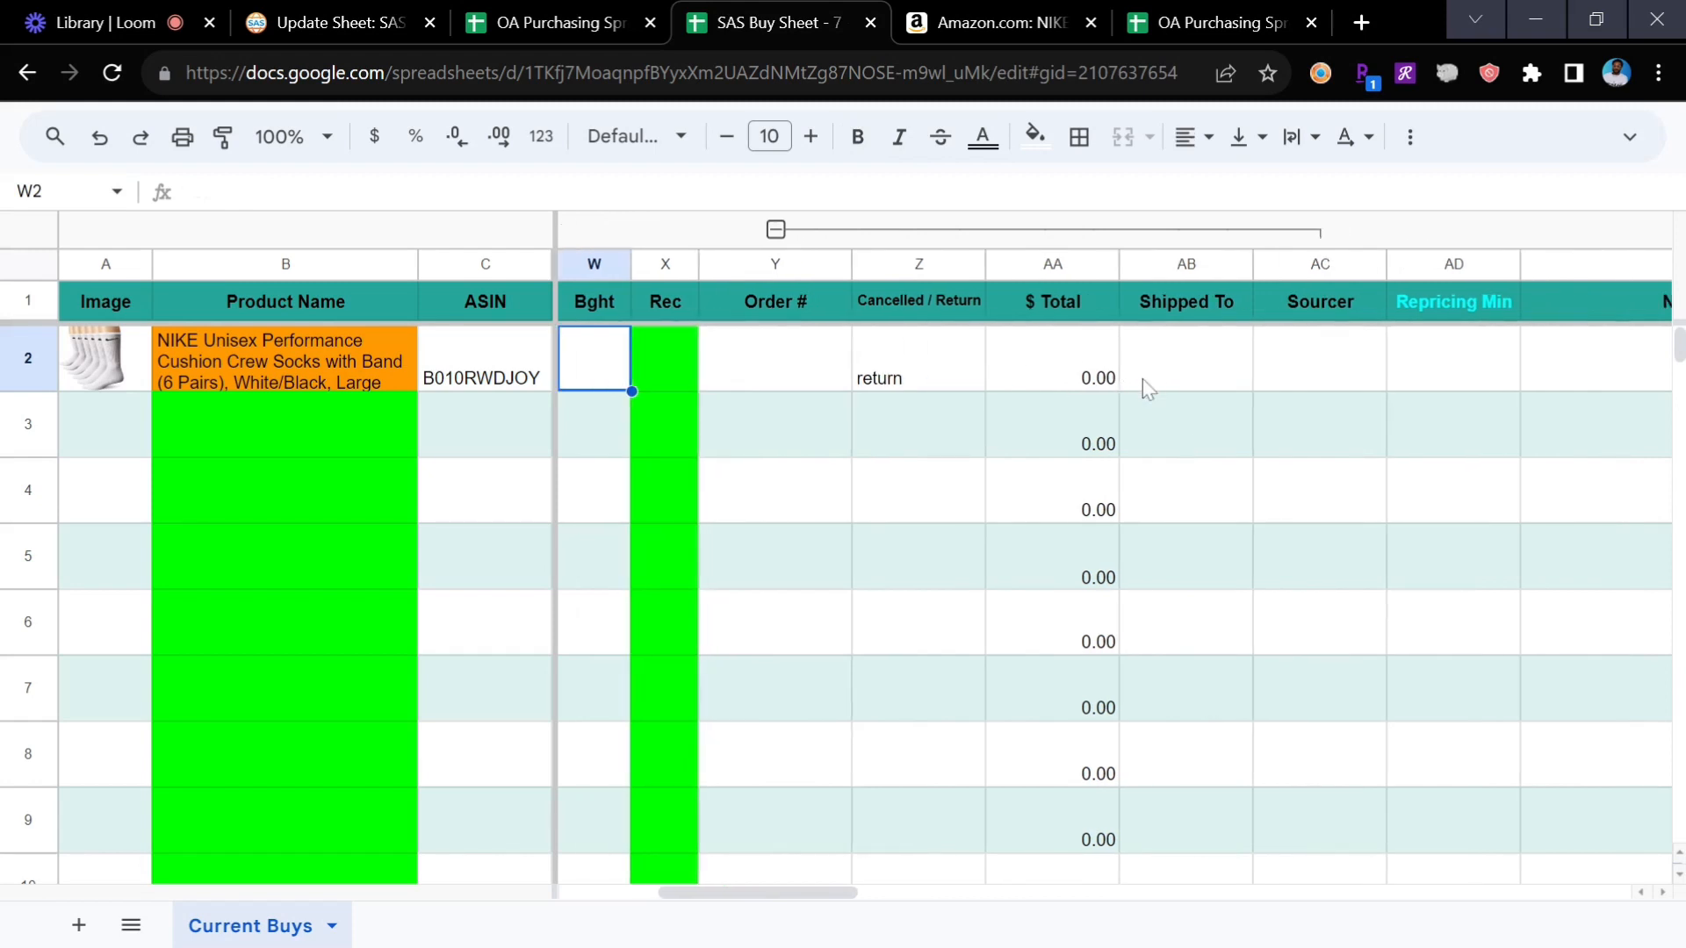
- Examine the socks row's Shipped To, Sourcer, Repricing Min and Notes cells, collapsing the grouped Cancelled / Return to Sourcer columns along the way
left_click(1192, 378)
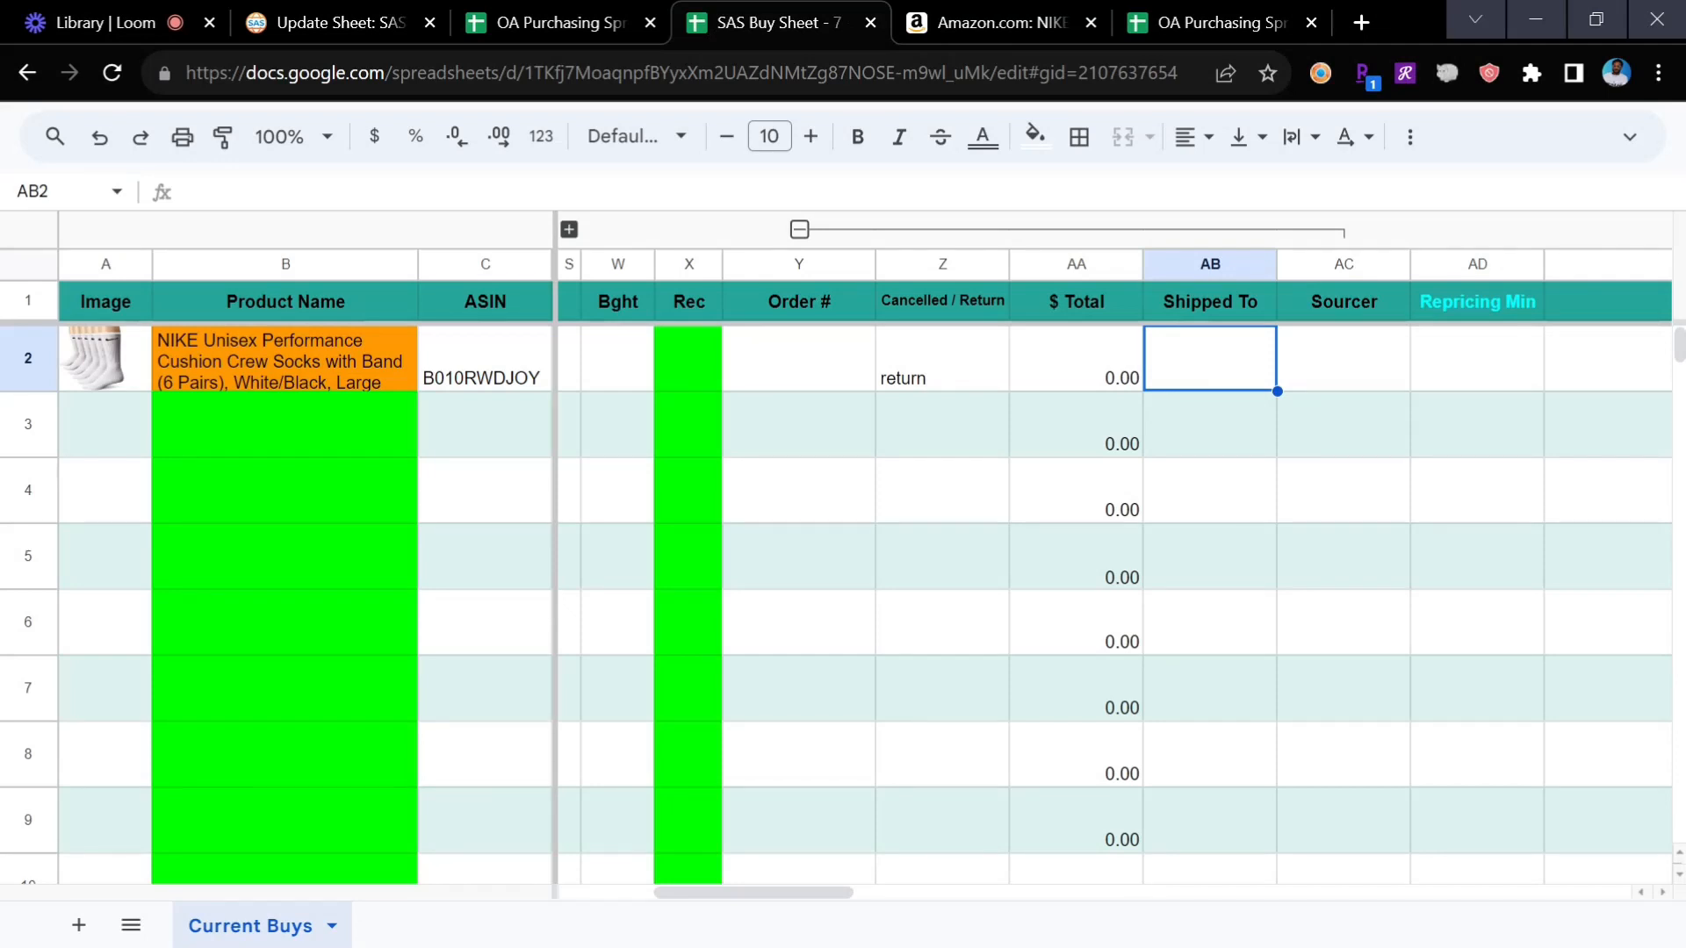
left_click(1328, 378)
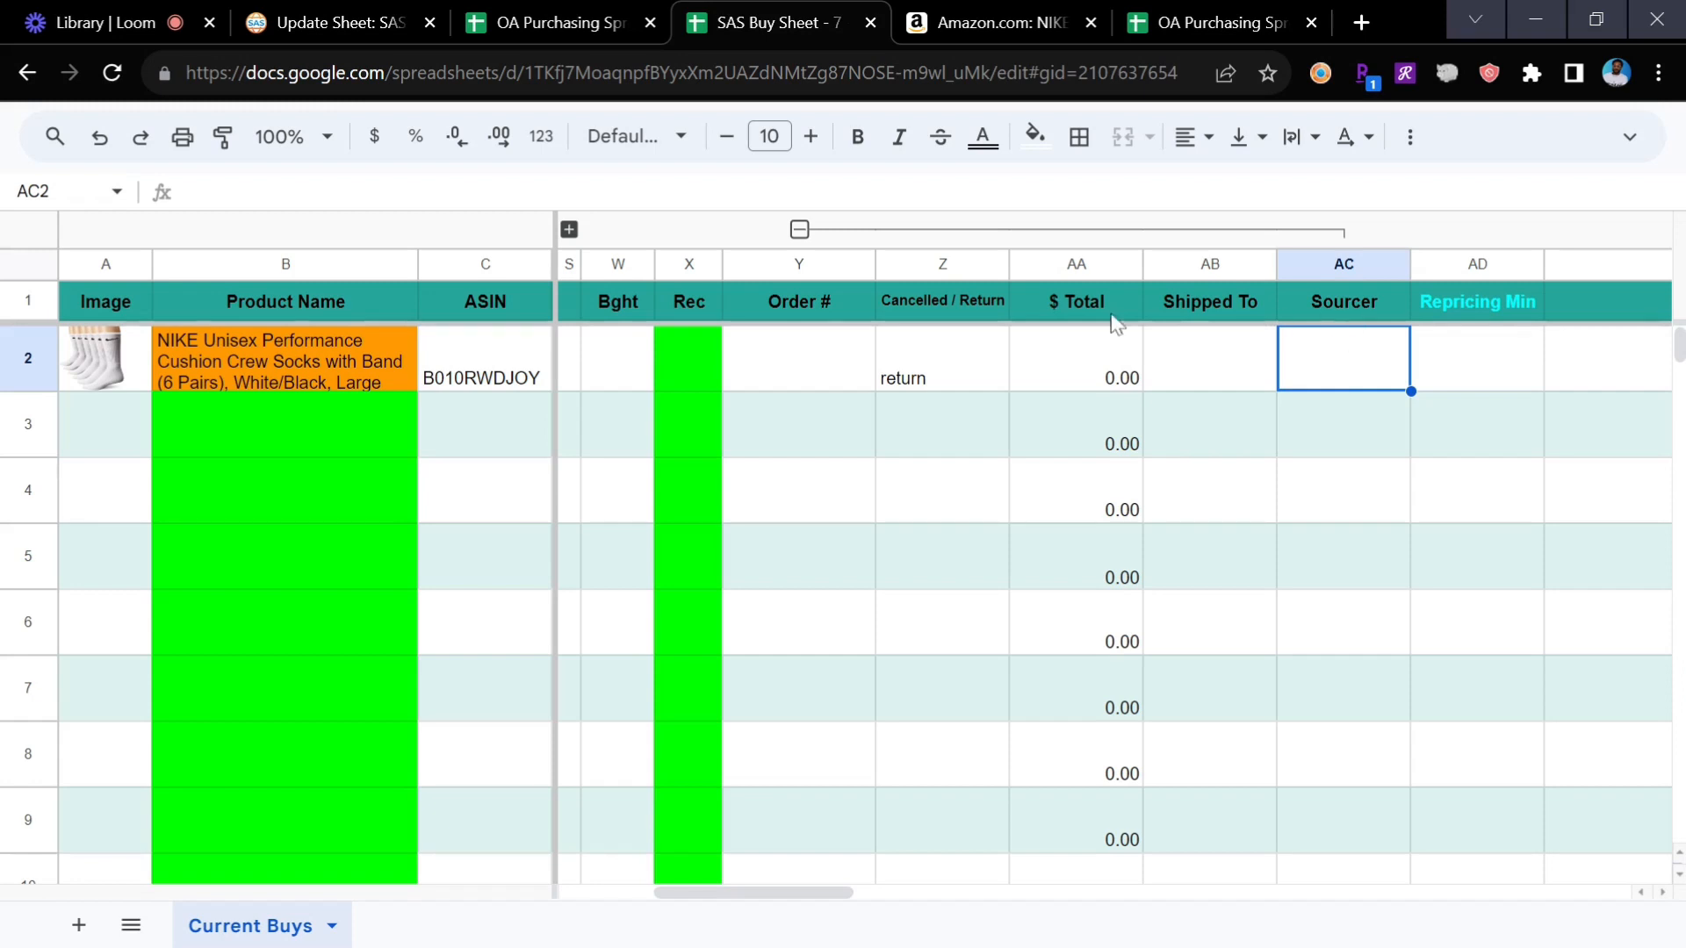
left_click(799, 229)
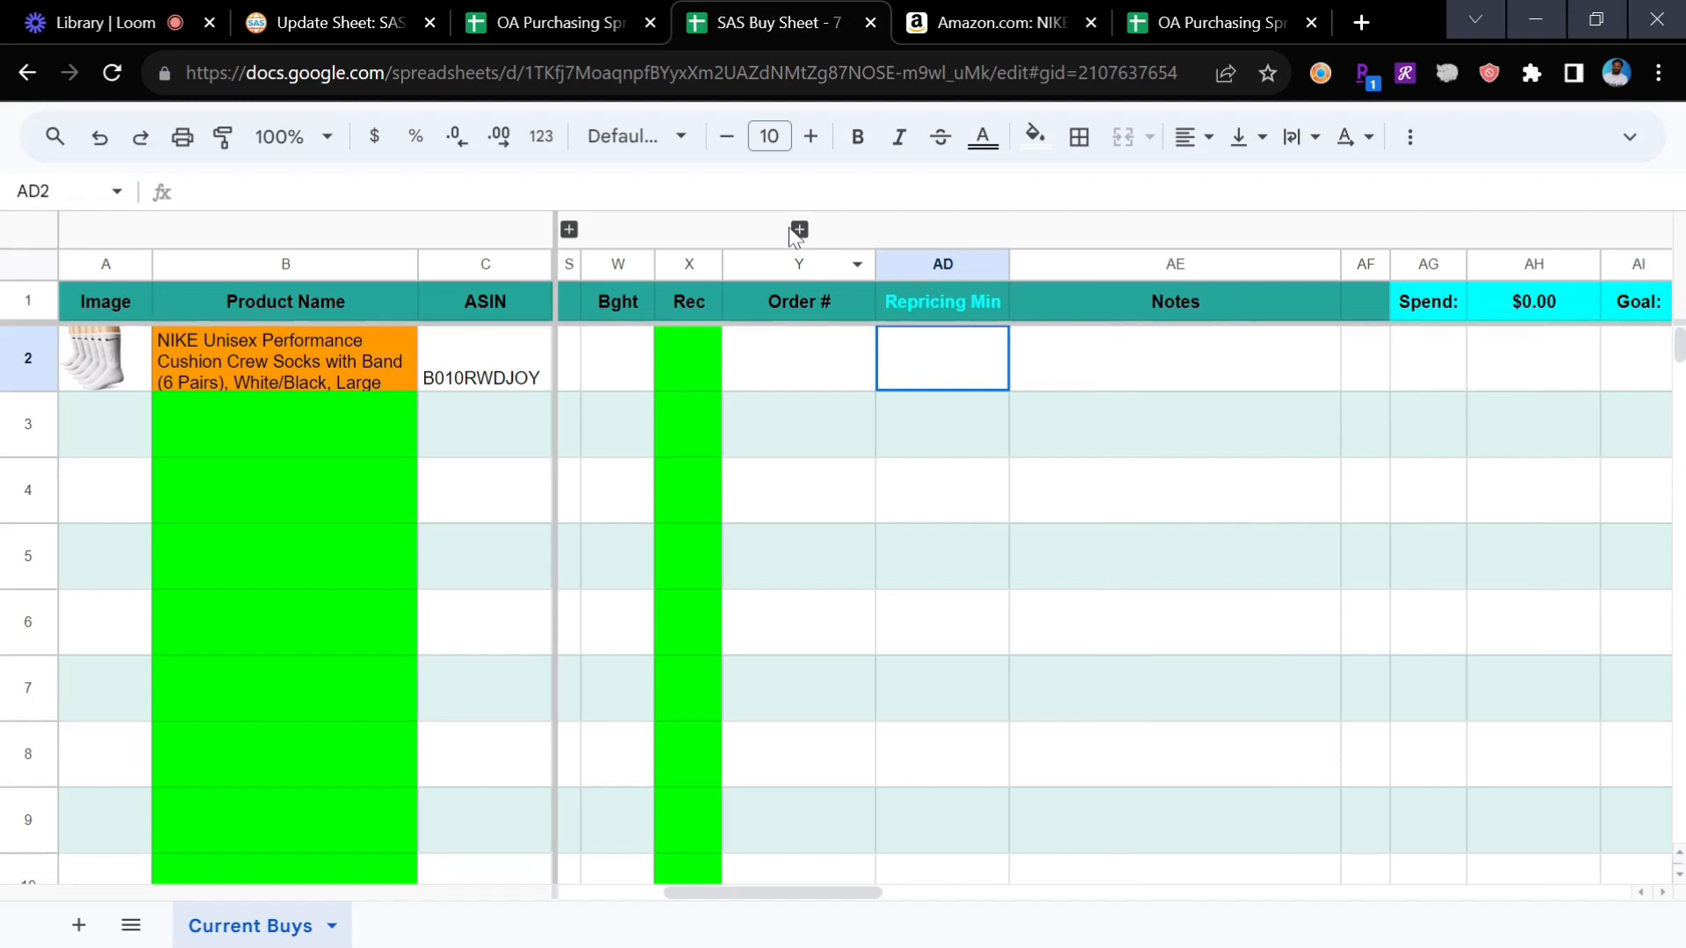
left_click(972, 372)
left_click(1141, 367)
scroll(1139, 366, "right", 10)
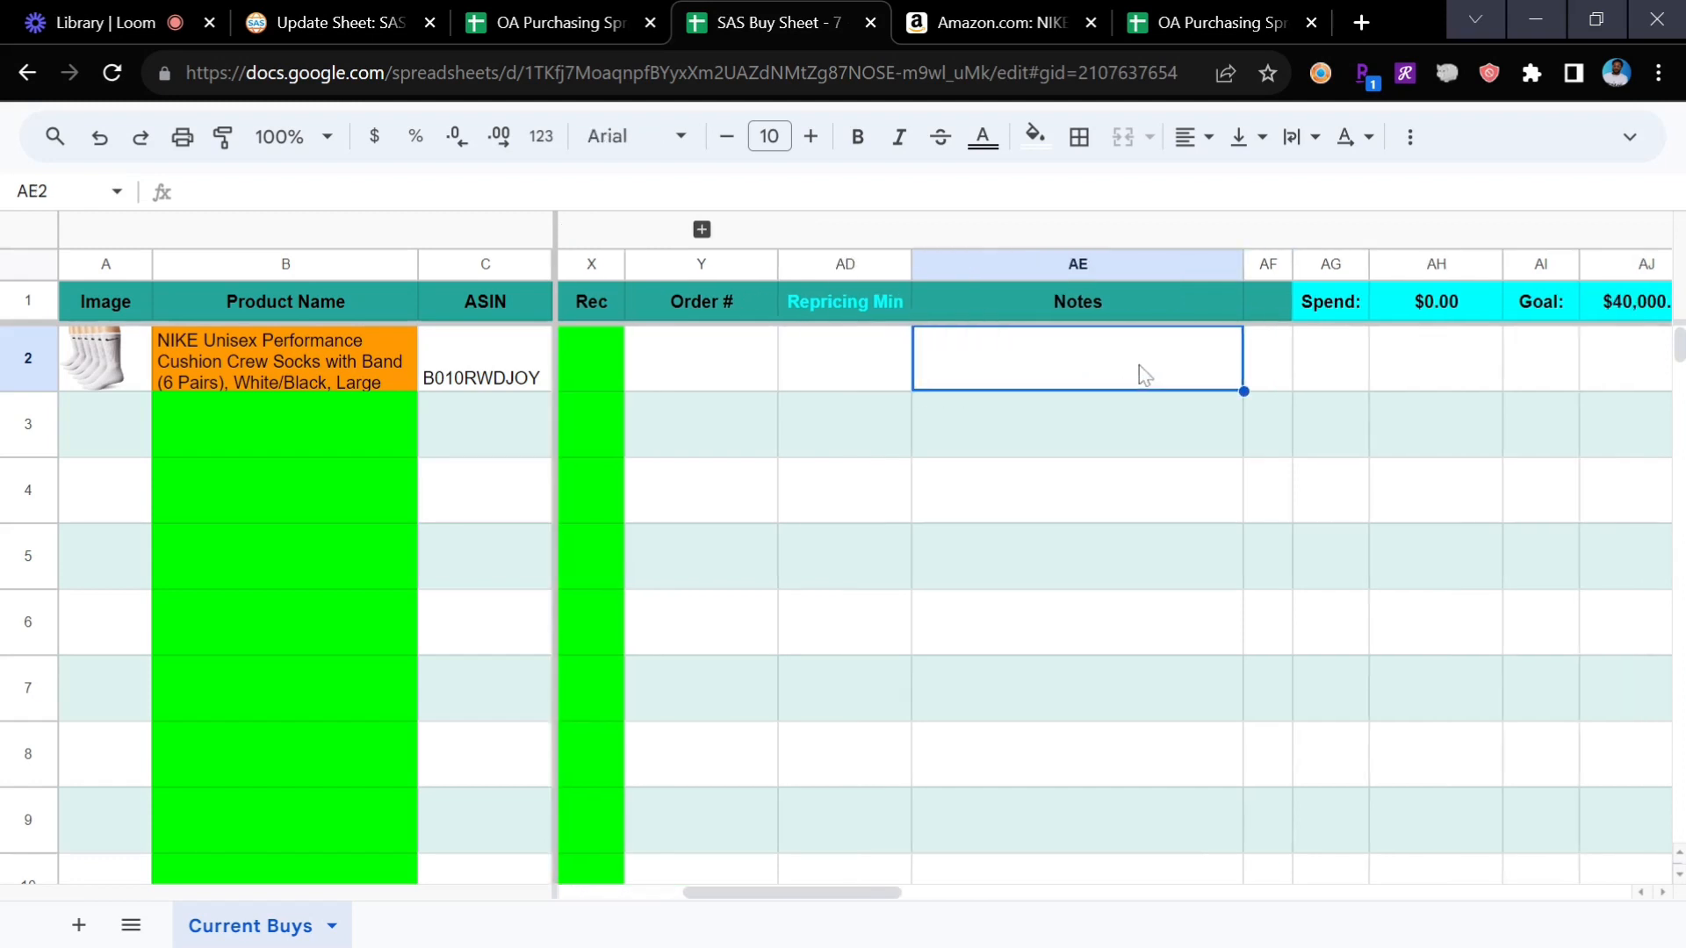
scroll(1140, 365, "left", 6)
scroll(1140, 365, "left", 5)
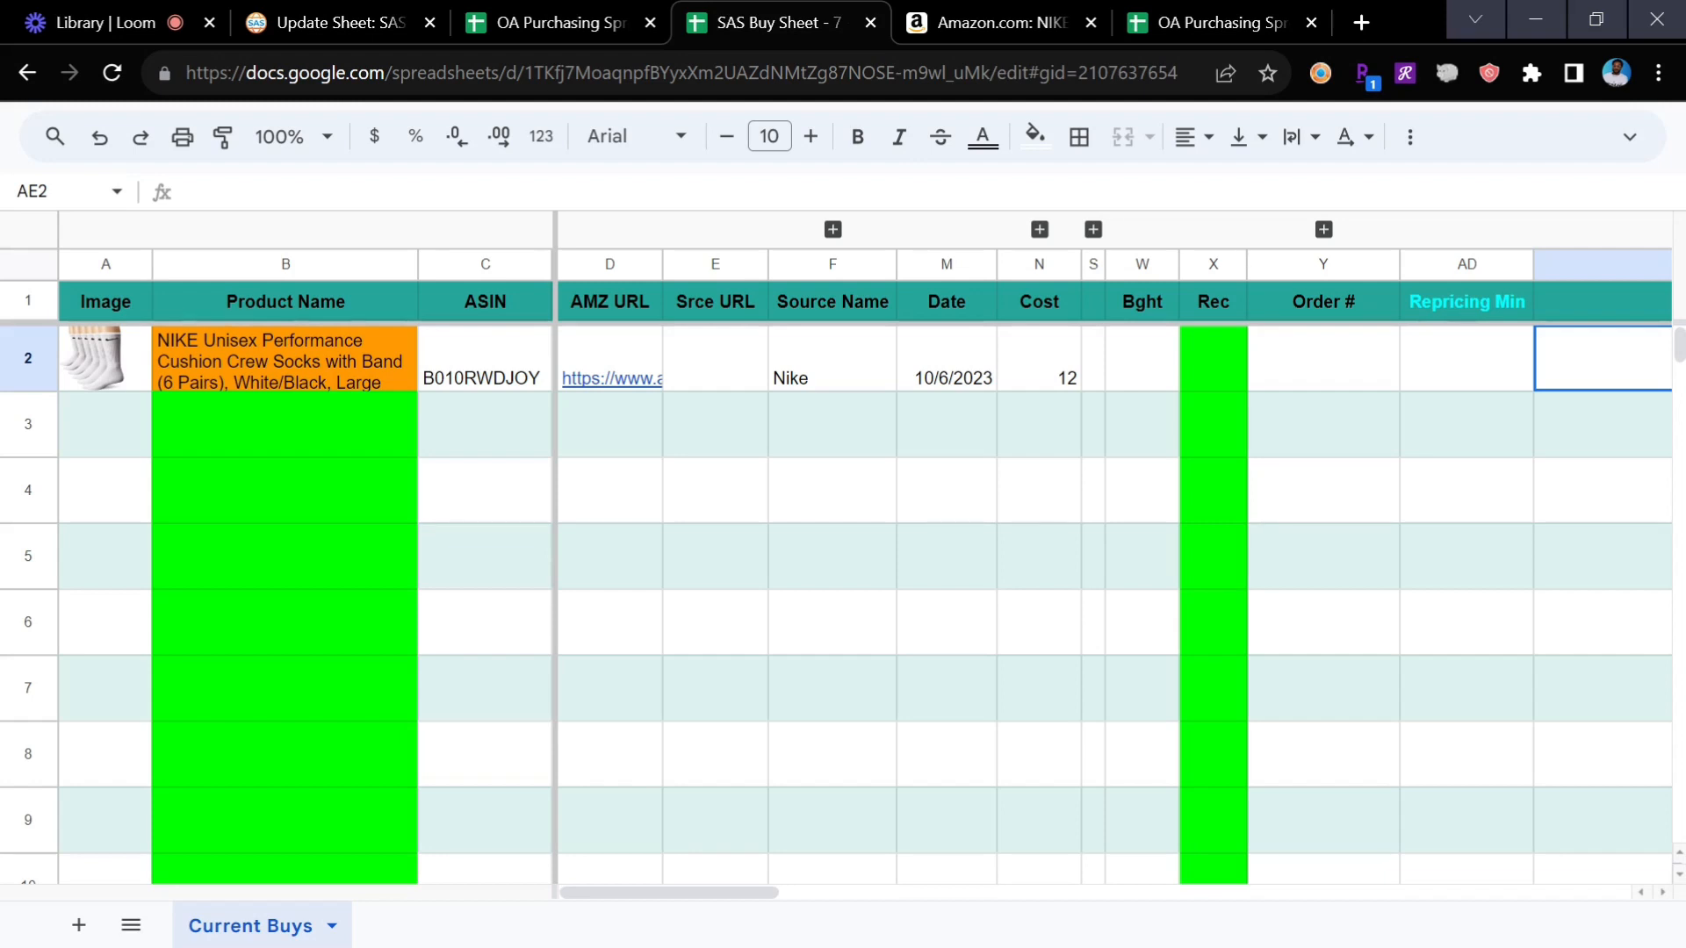
- Duplicate the Current Buys sheet within the same spreadsheet
scroll(339, 471, "down", 2)
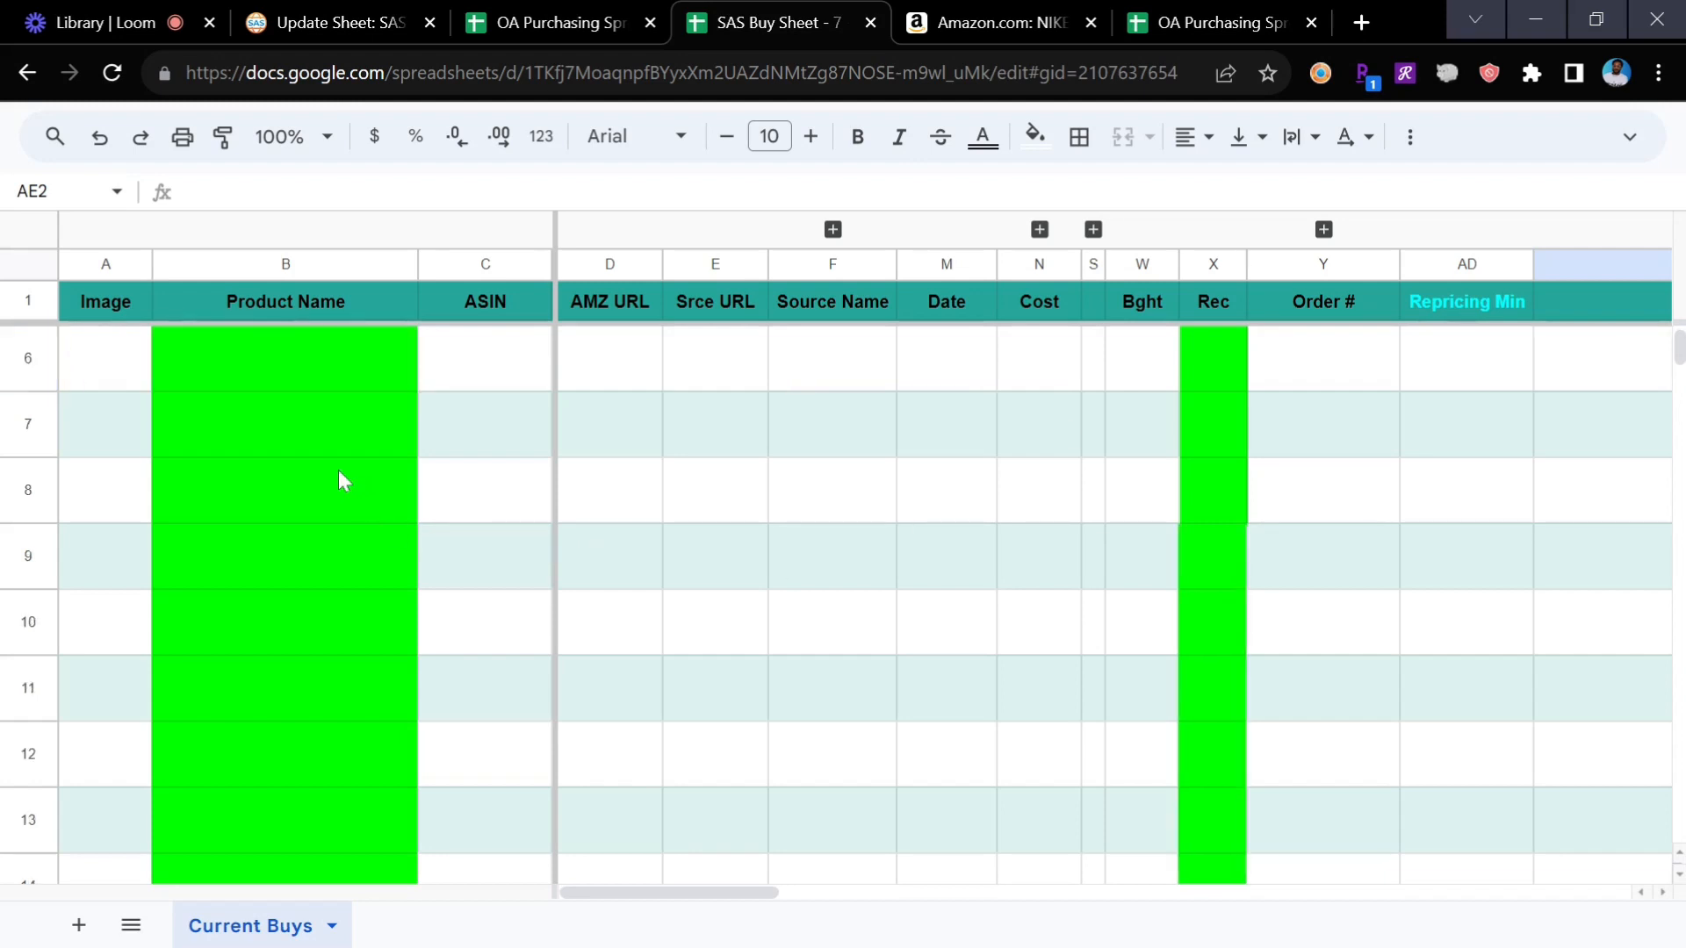
scroll(339, 480, "down", 1)
scroll(399, 863, "up", 5)
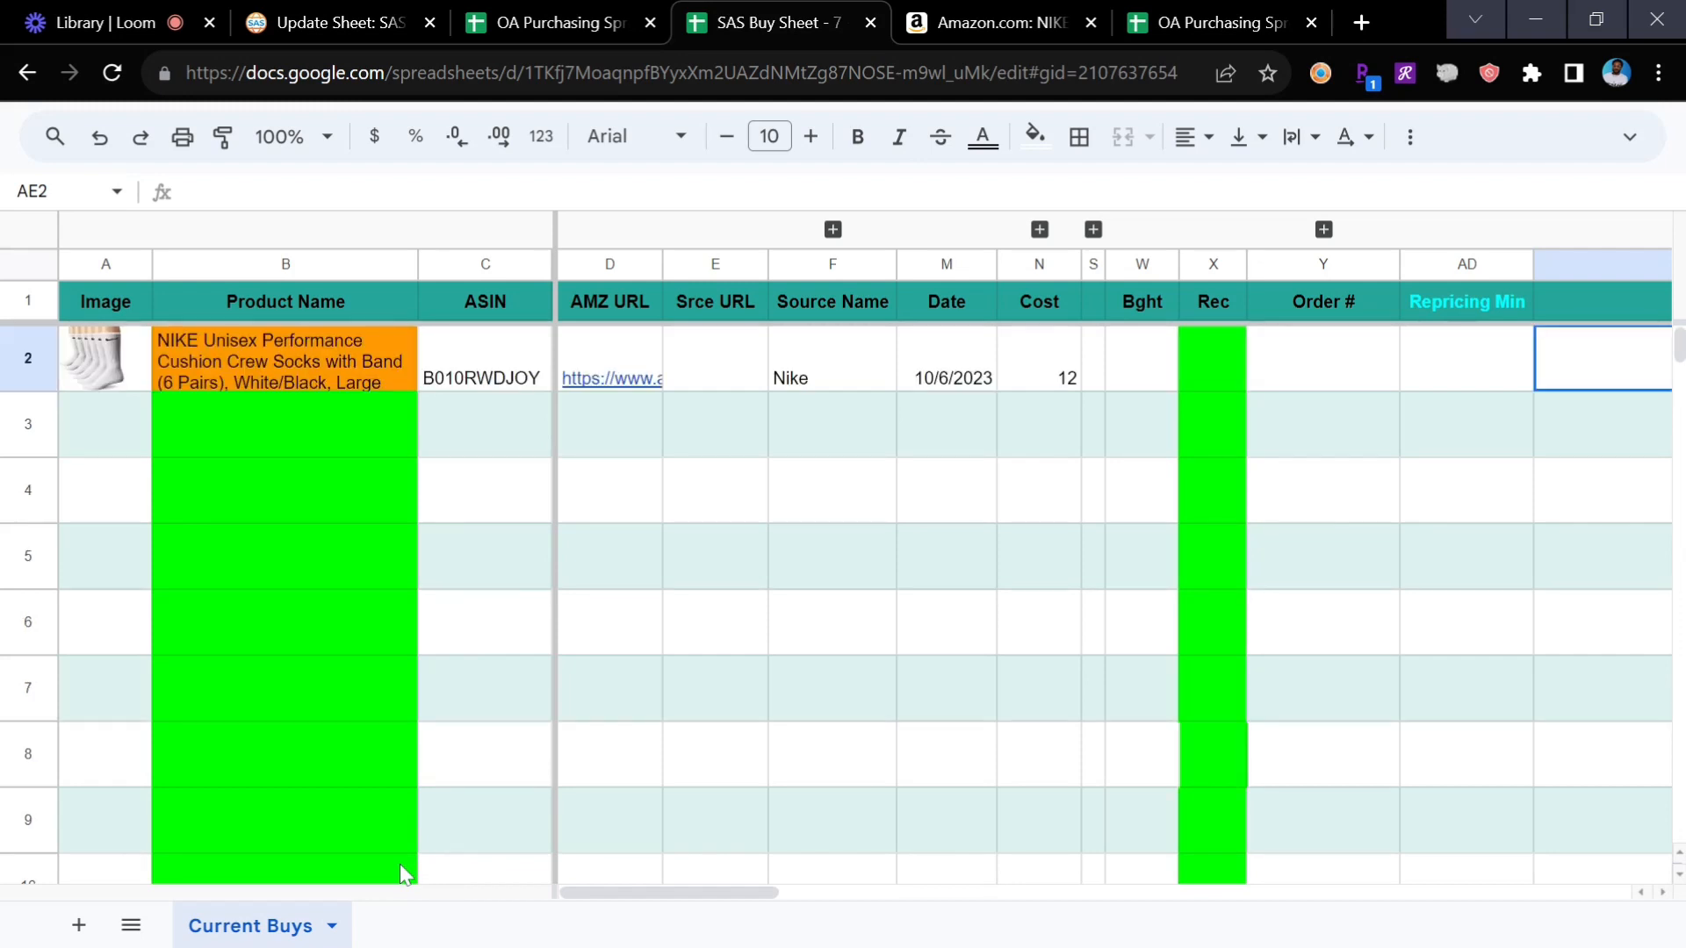
left_click(334, 927)
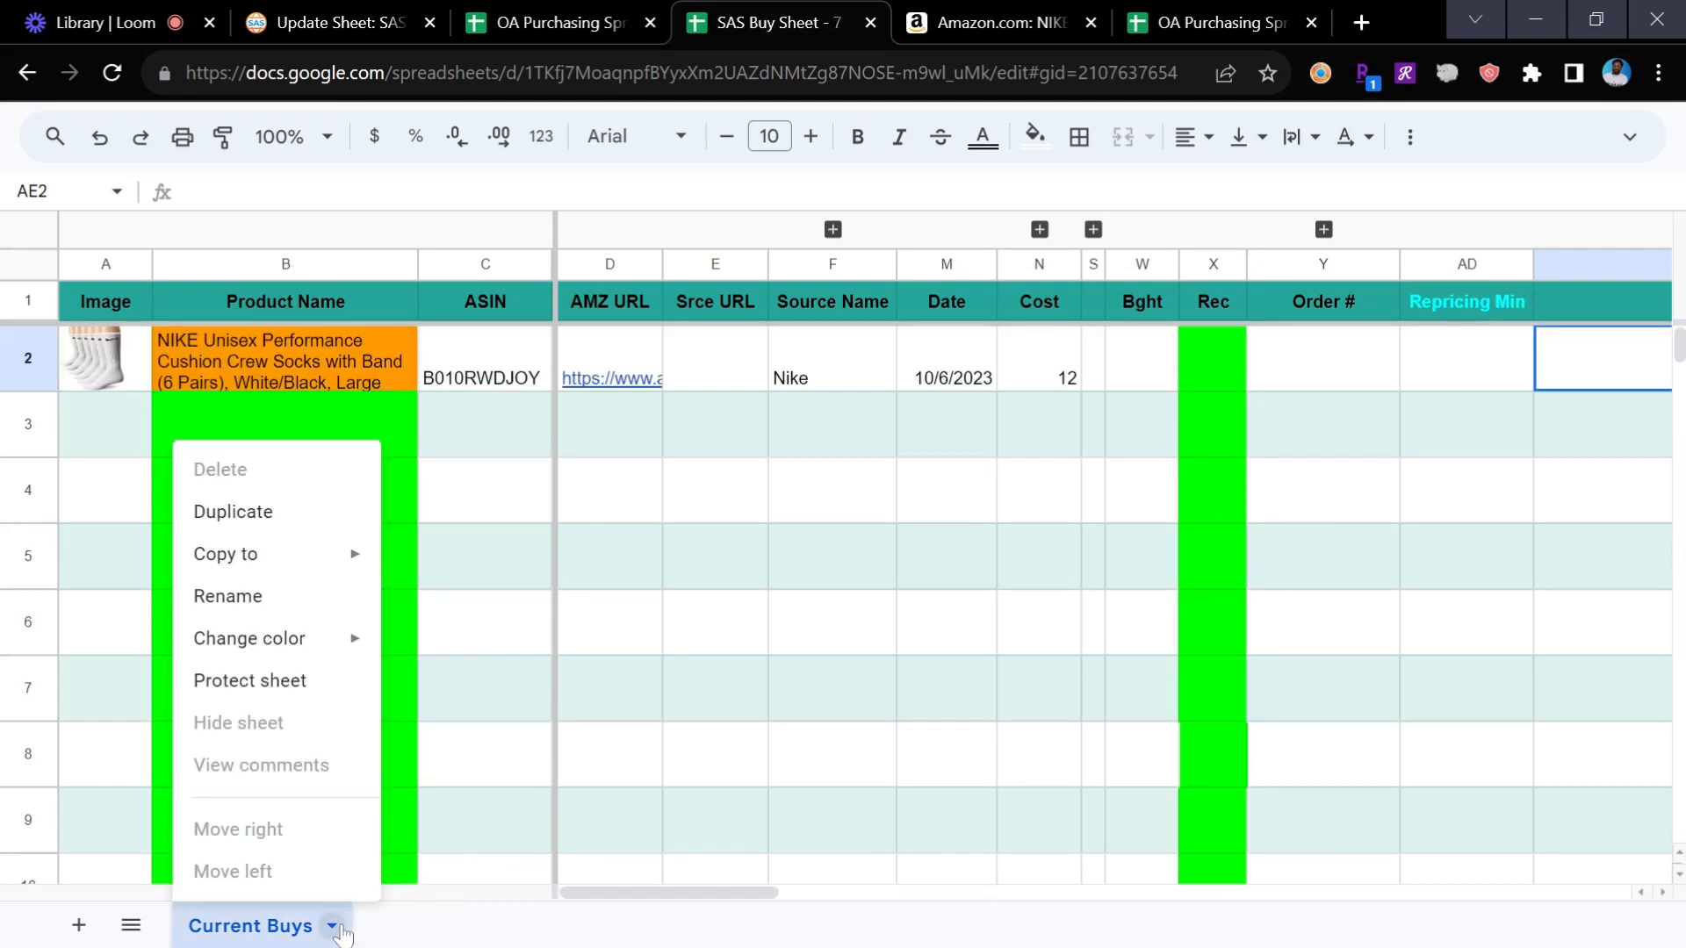
left_click(299, 515)
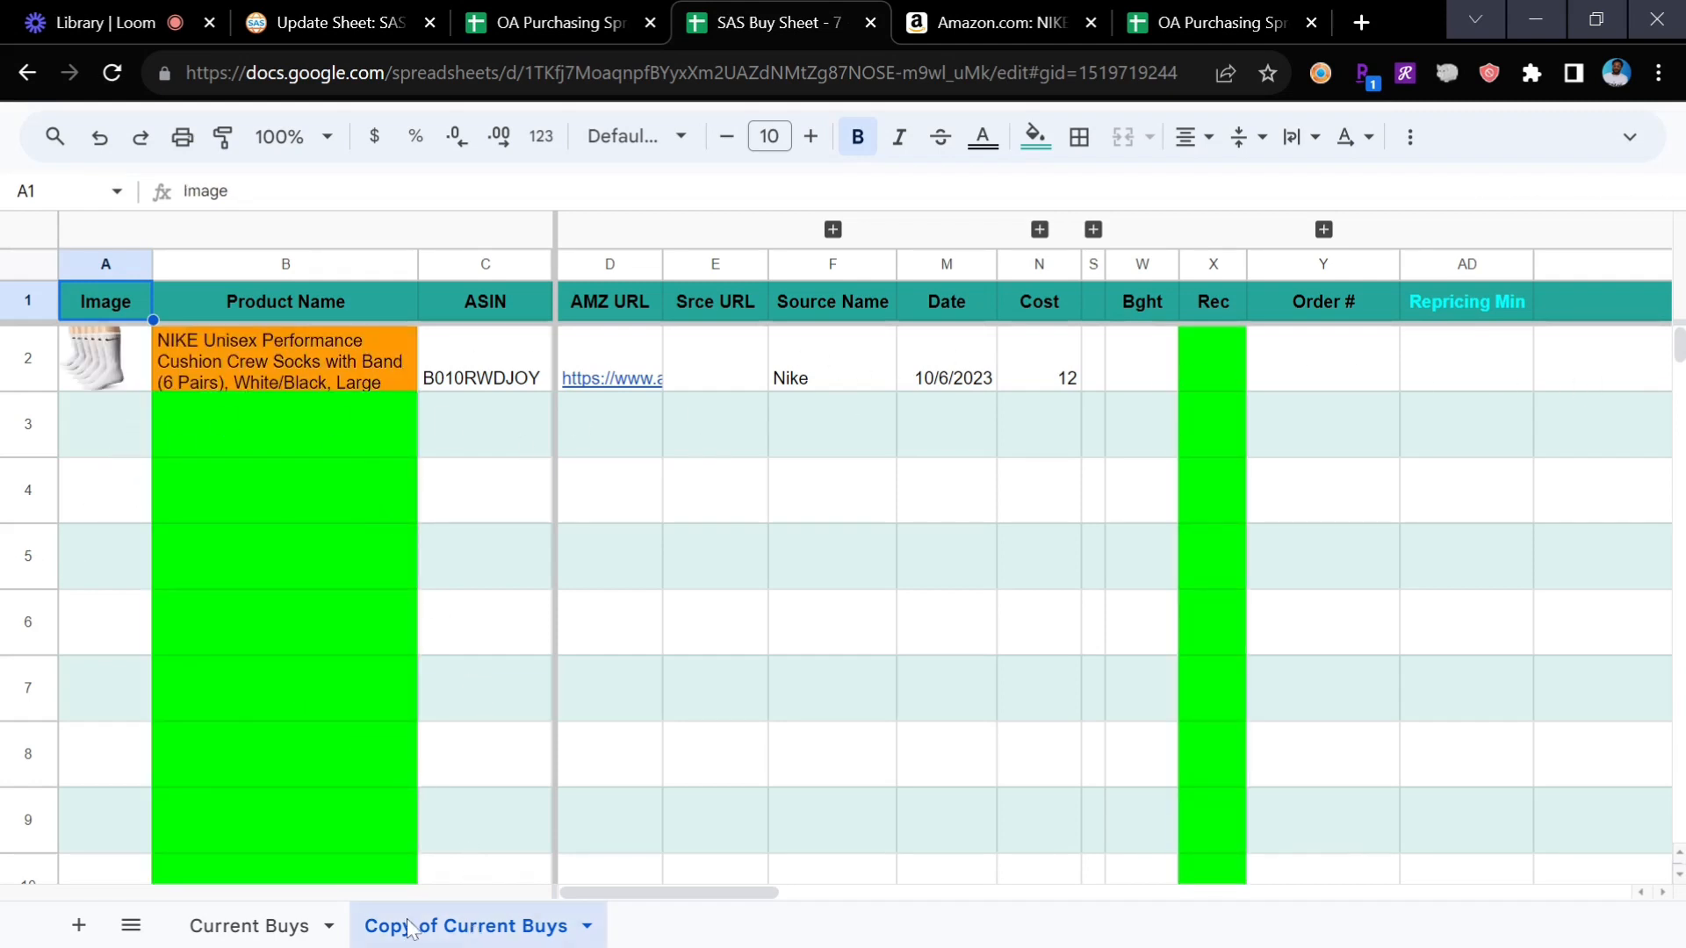
- Rename the copied sheet as Sept '23
left_click(273, 926)
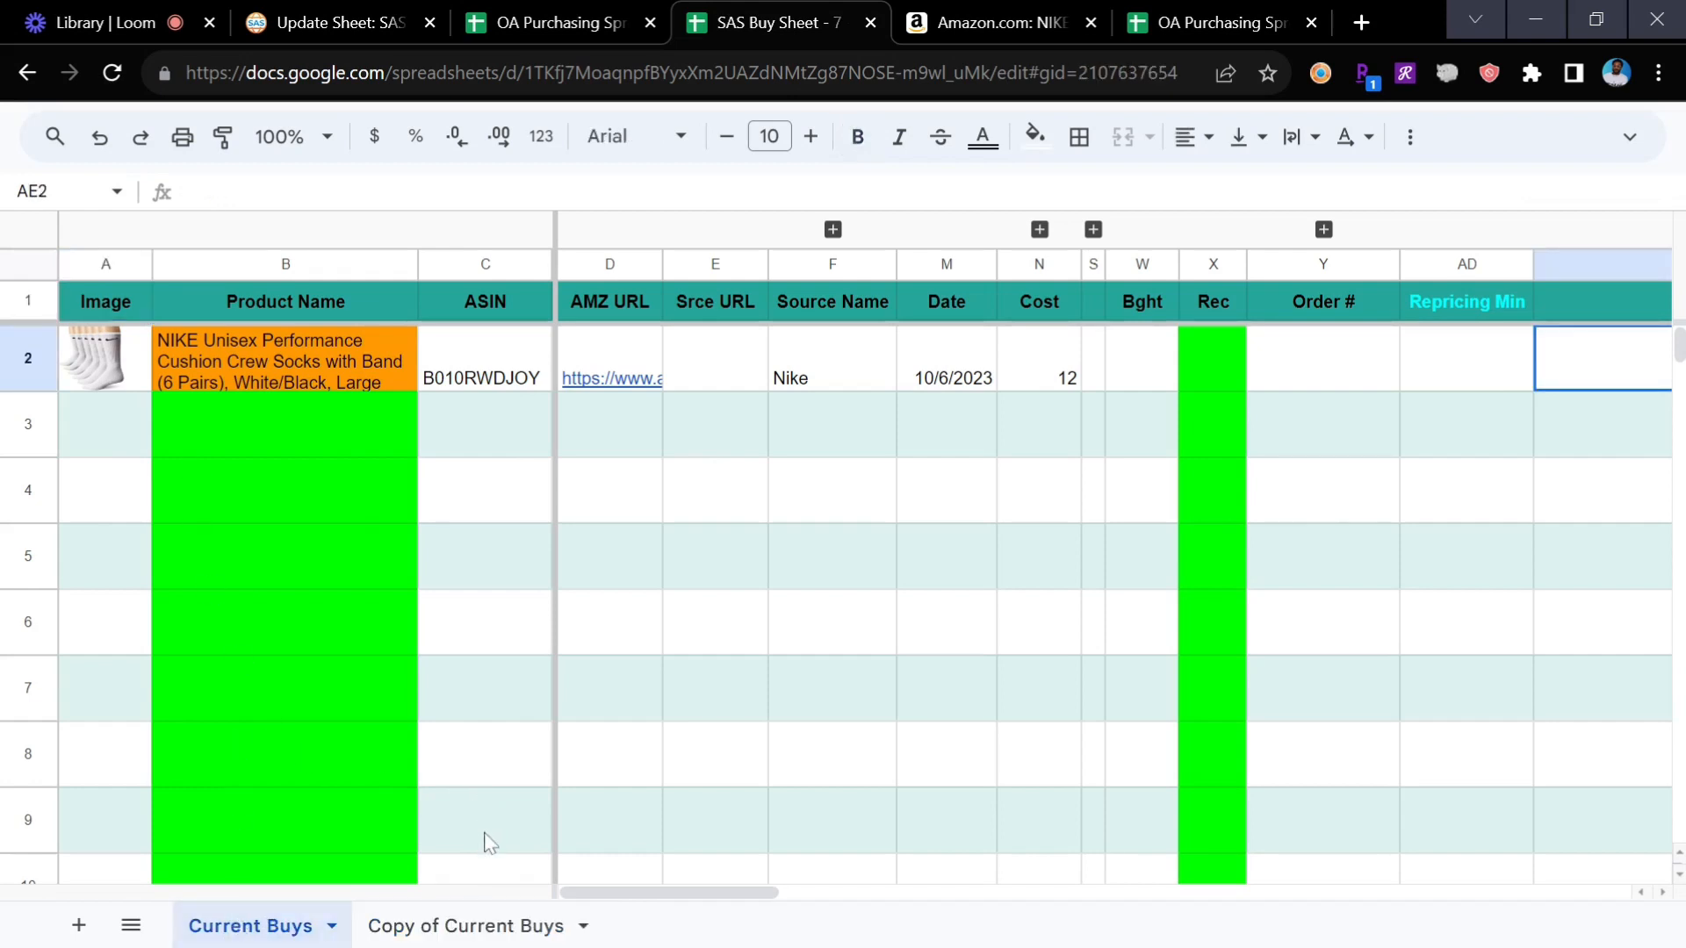
left_click(482, 936)
double_click(492, 929)
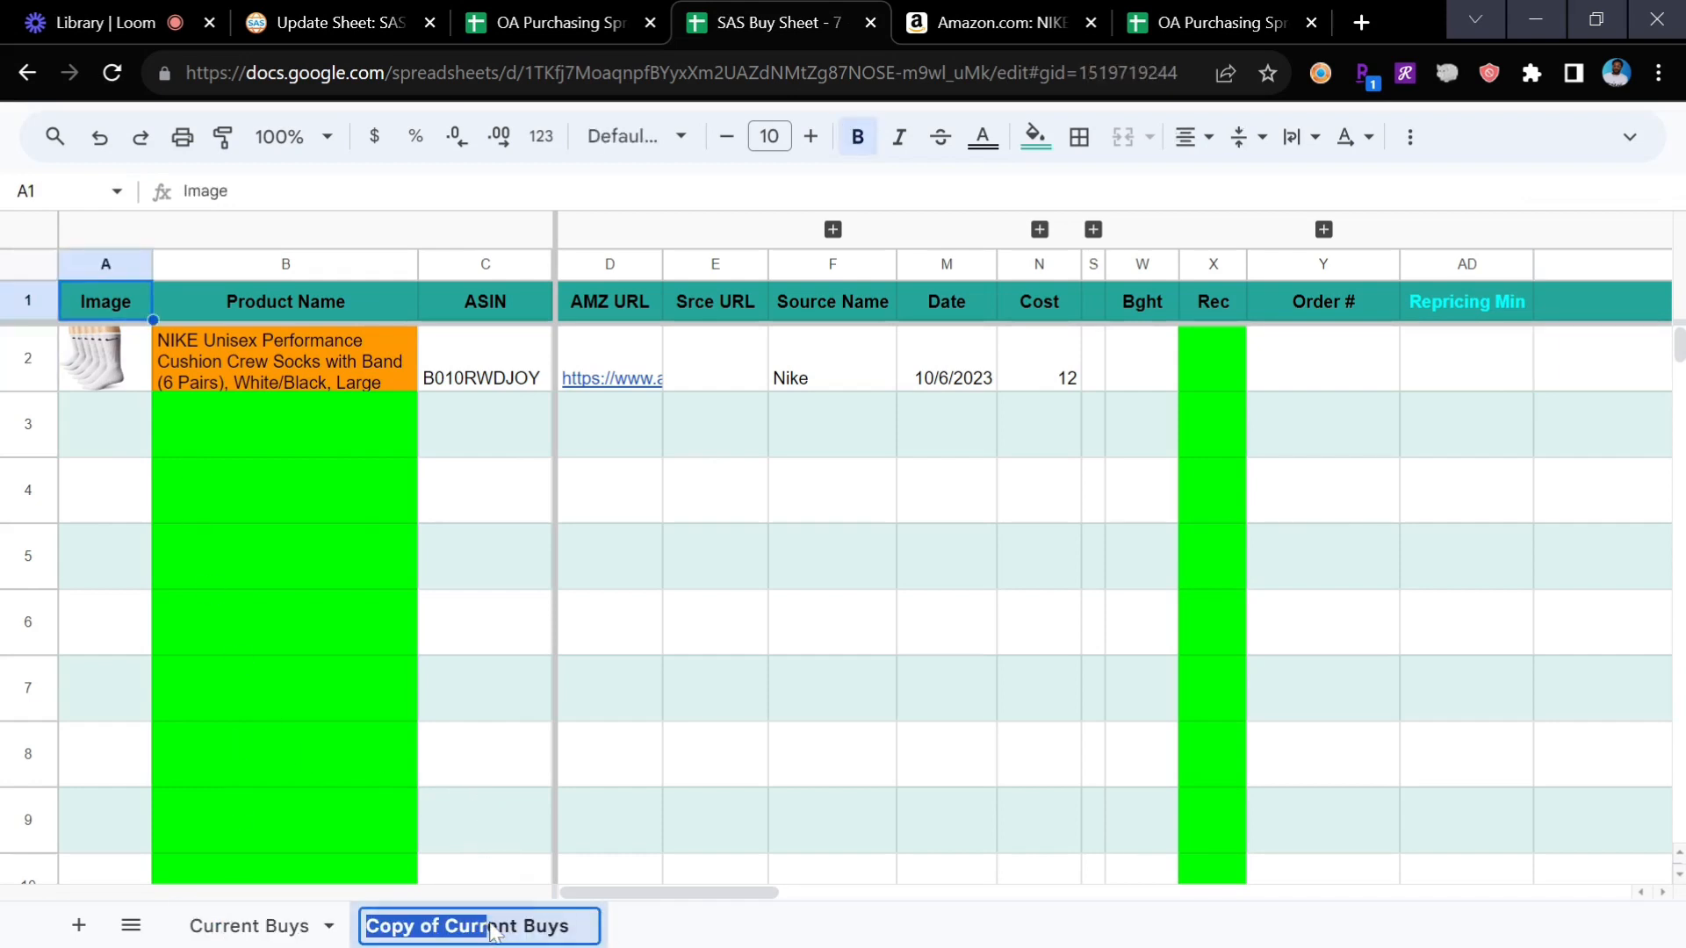
left_click(499, 929)
double_click(499, 928)
triple_click(499, 928)
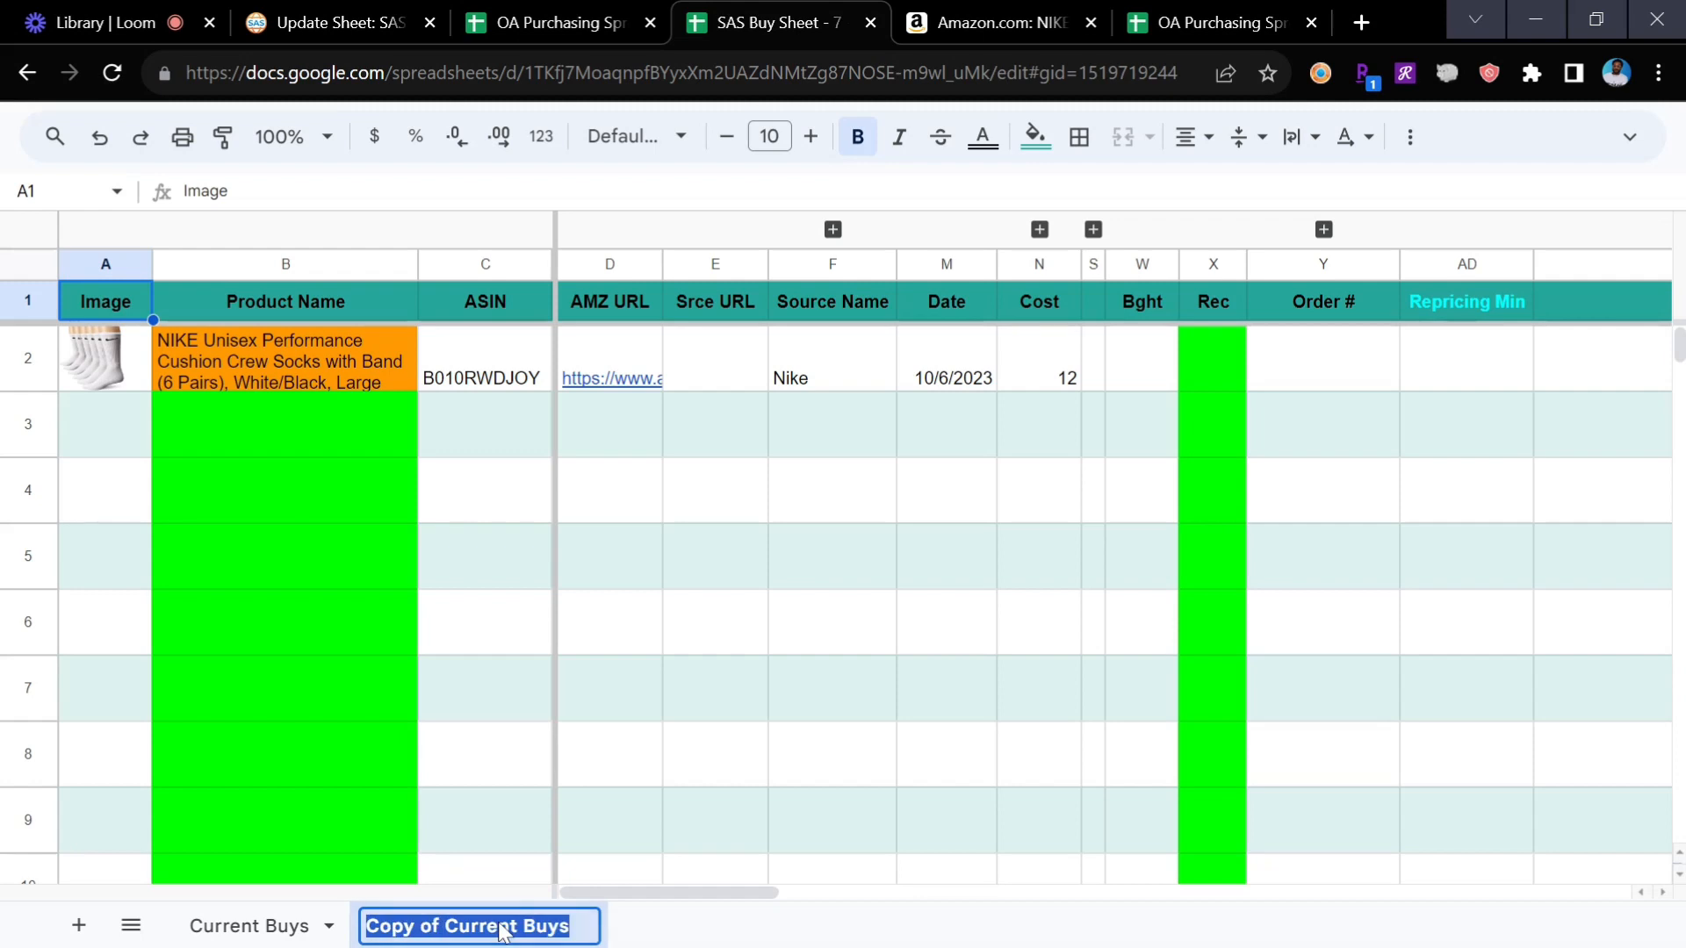
key("BackSpace")
type("Sept '23")
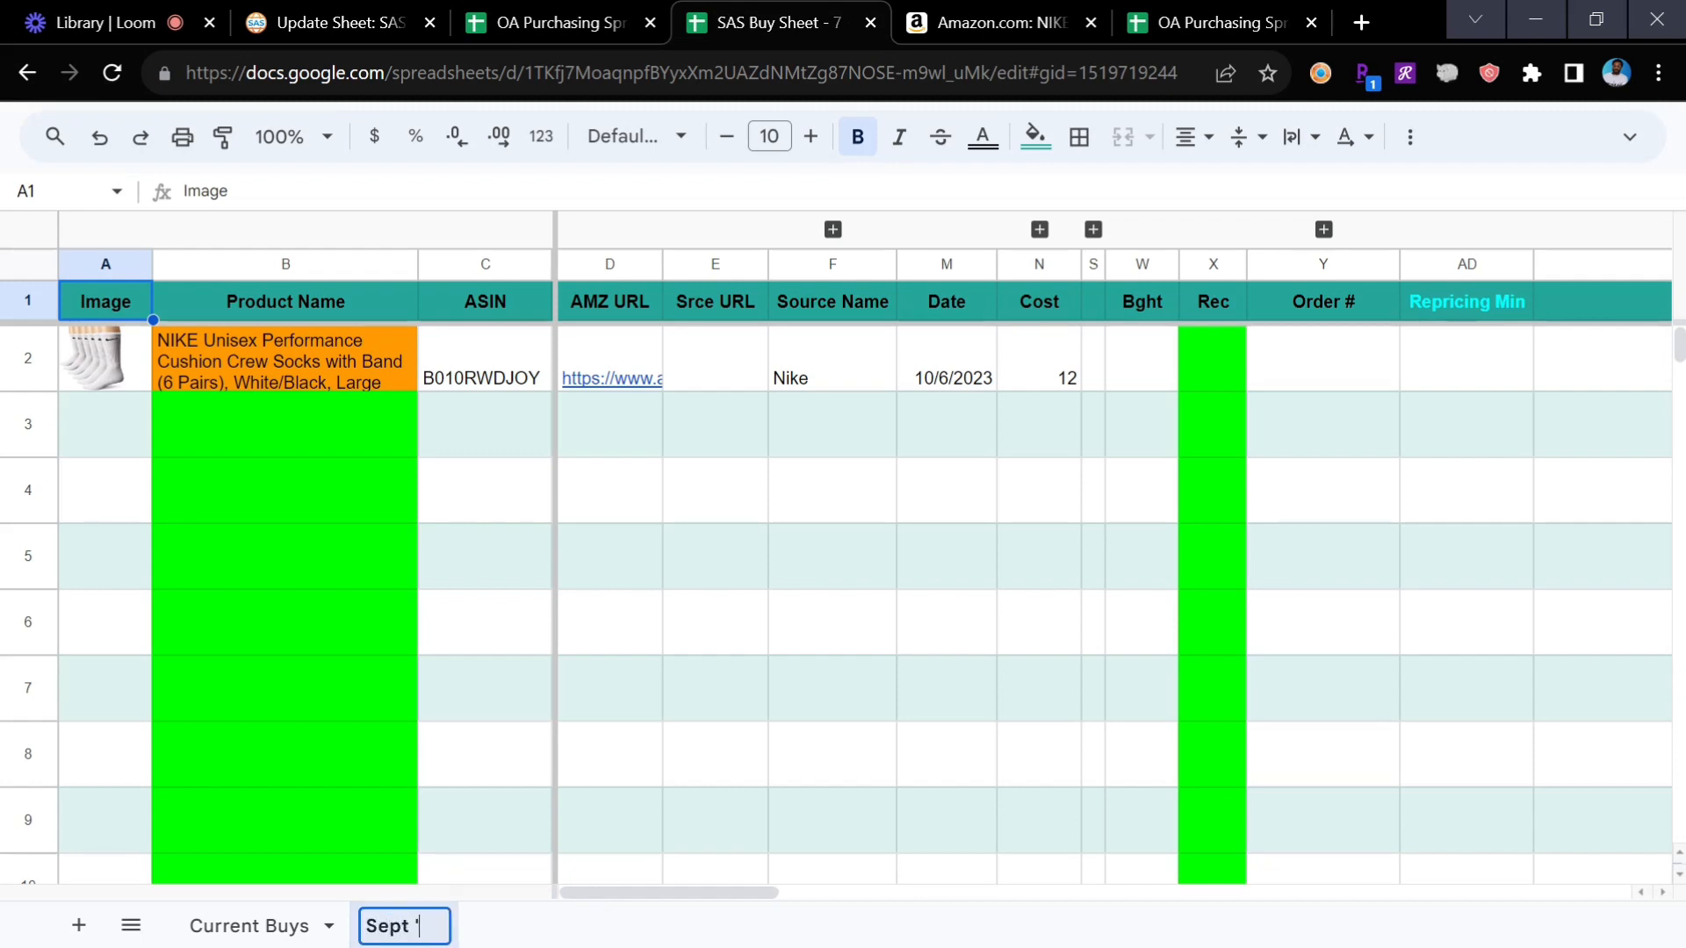
key("Return")
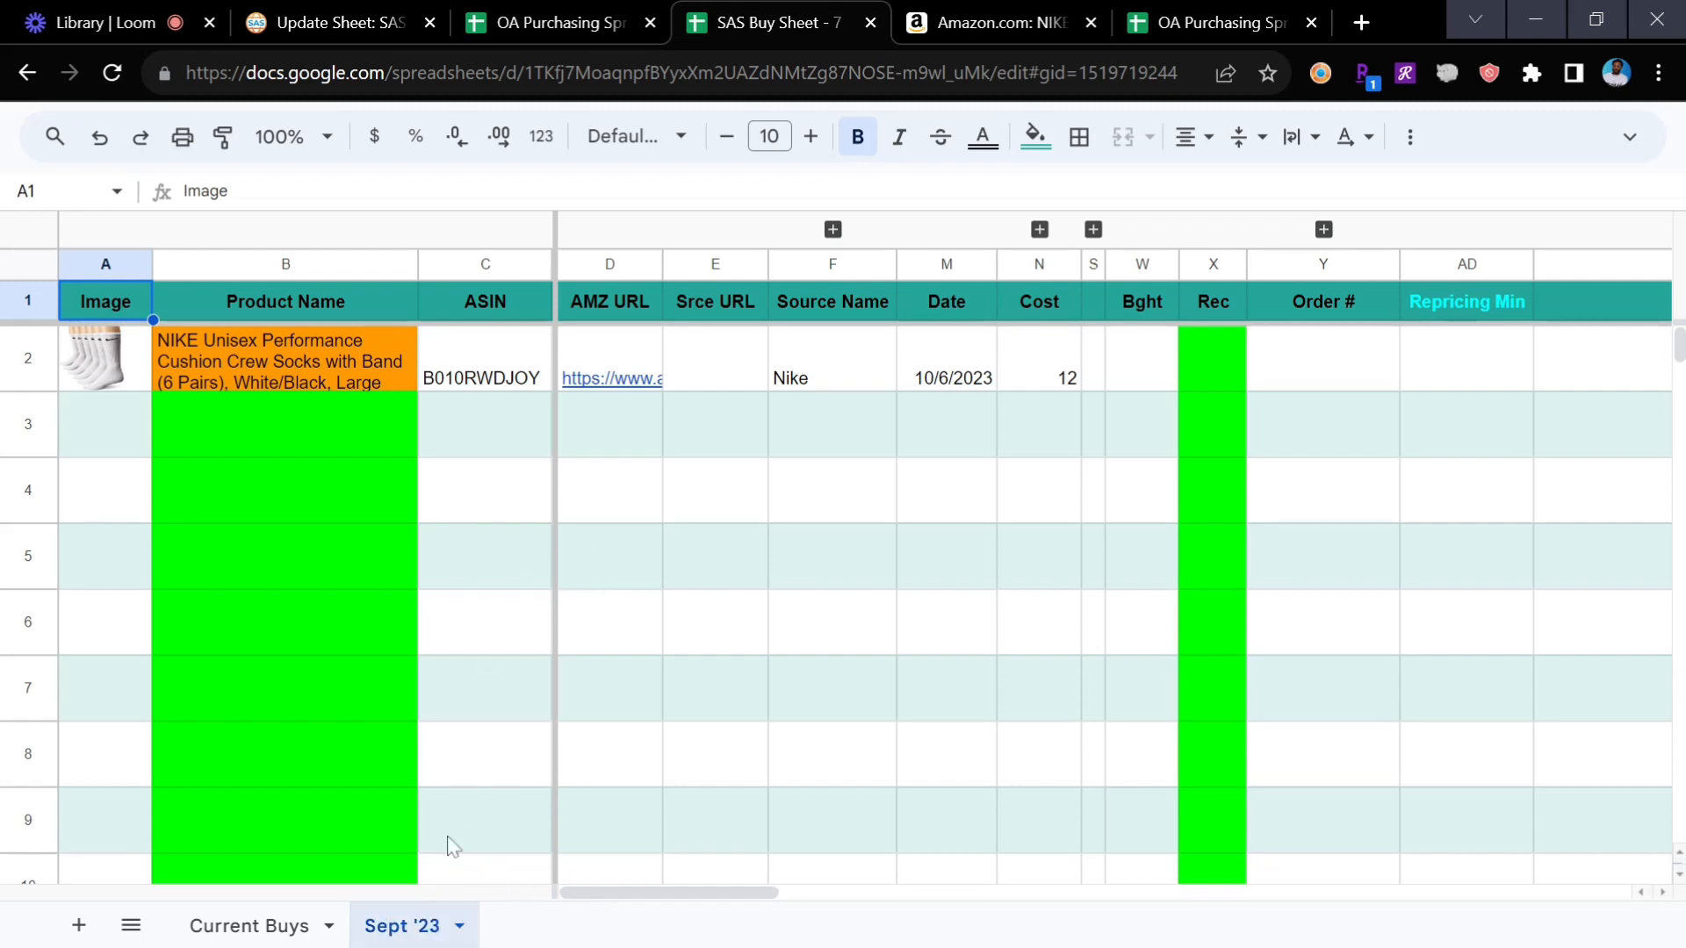
- Return to the Current Buys sheet, expand the grouped Cancelled / Return to Sourcer columns and check the $ Total formula in row 2
left_click(252, 925)
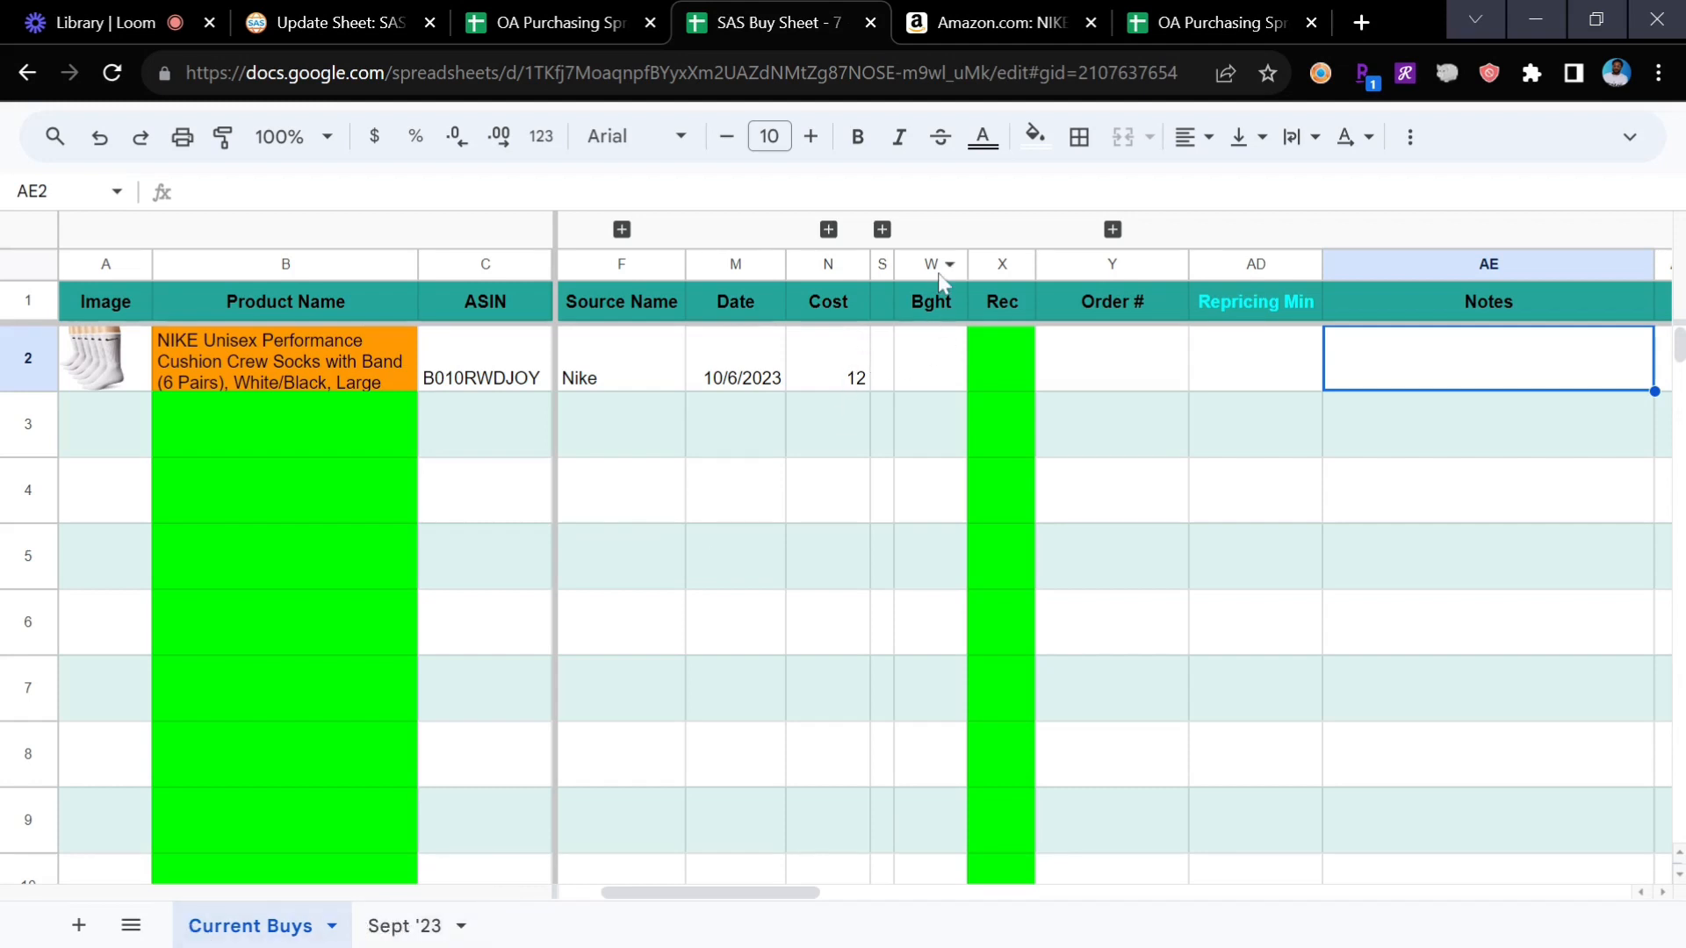
left_click(1113, 229)
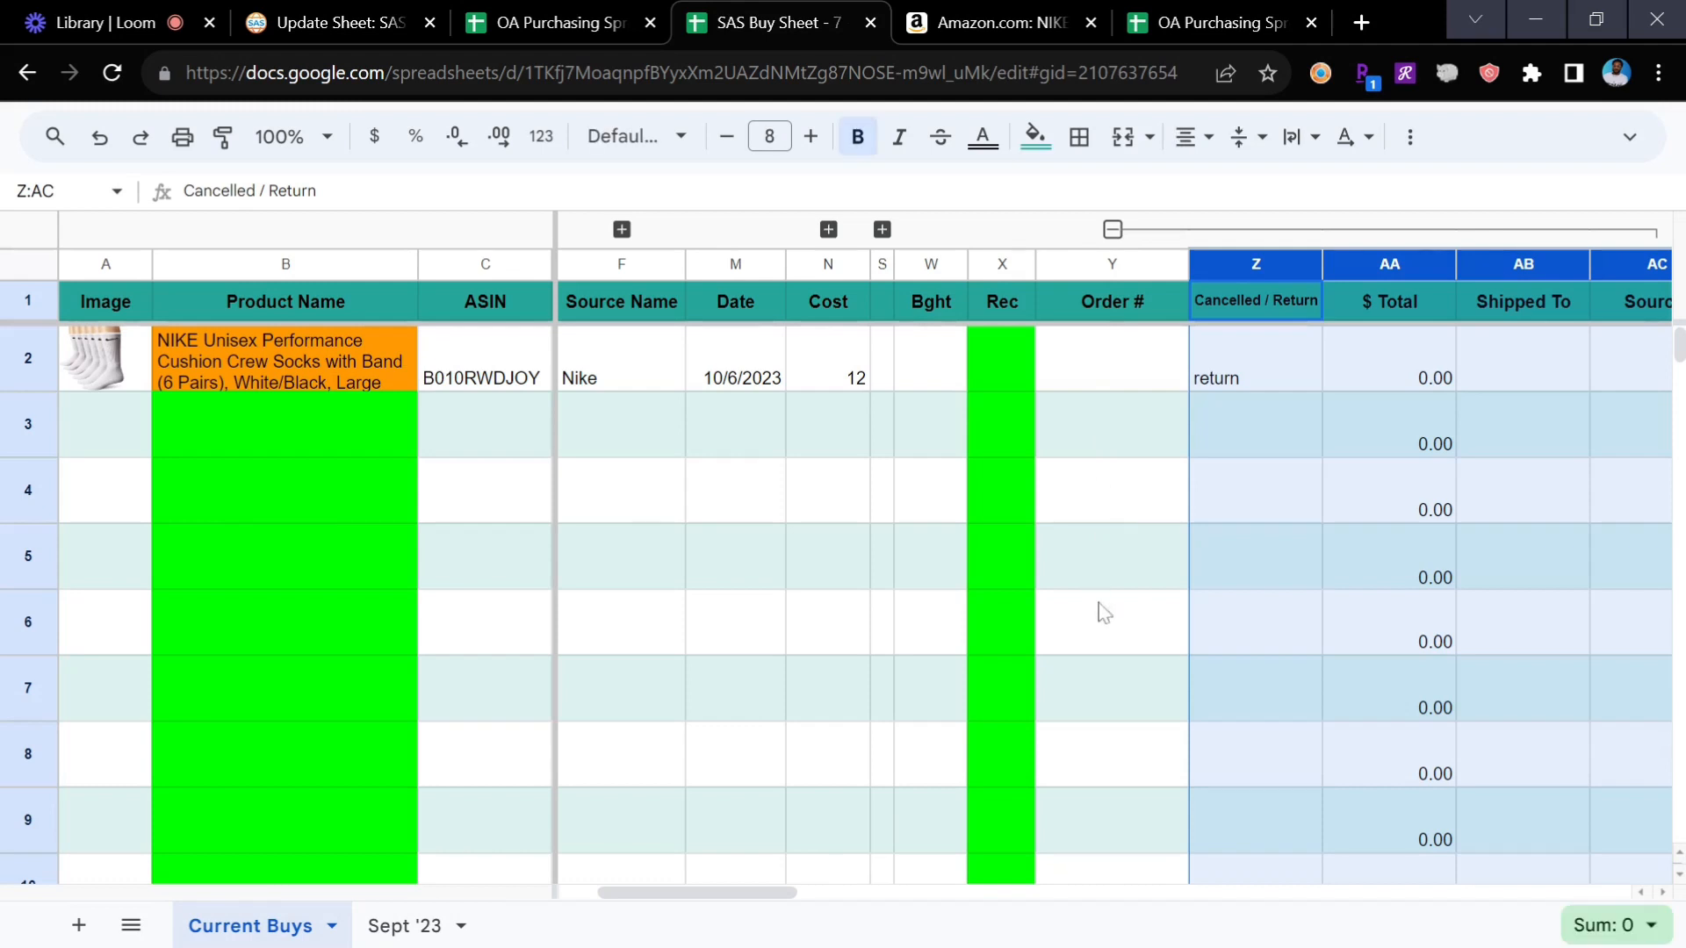
left_click(1414, 363)
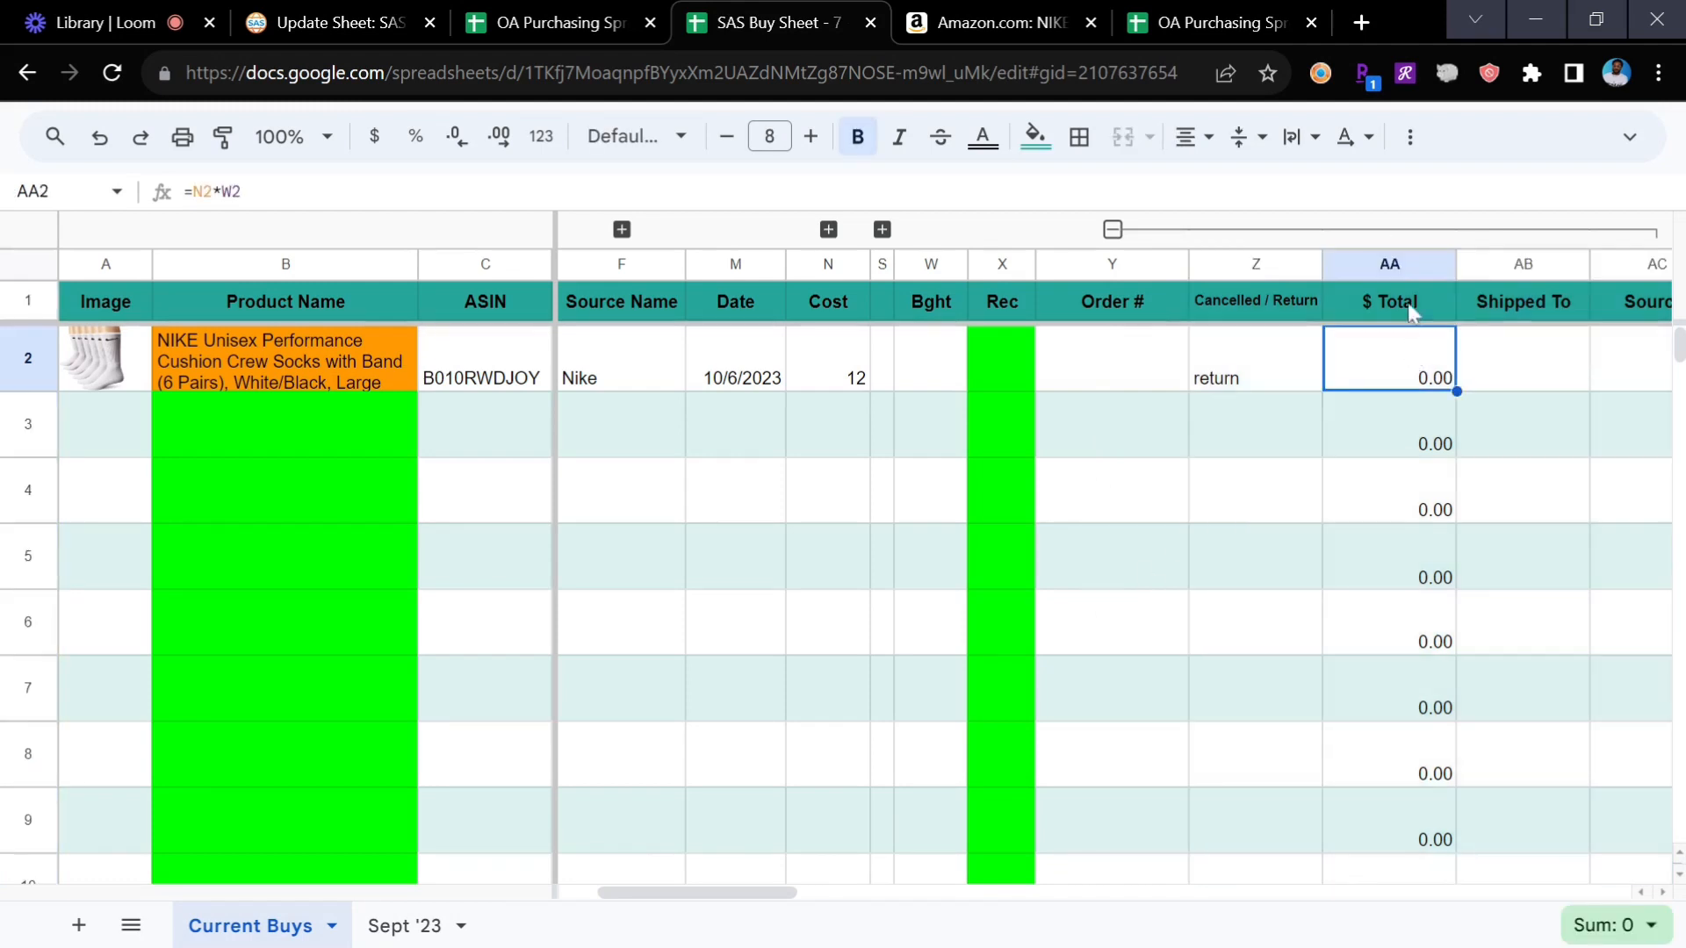
left_click(1392, 263)
left_click(1423, 367)
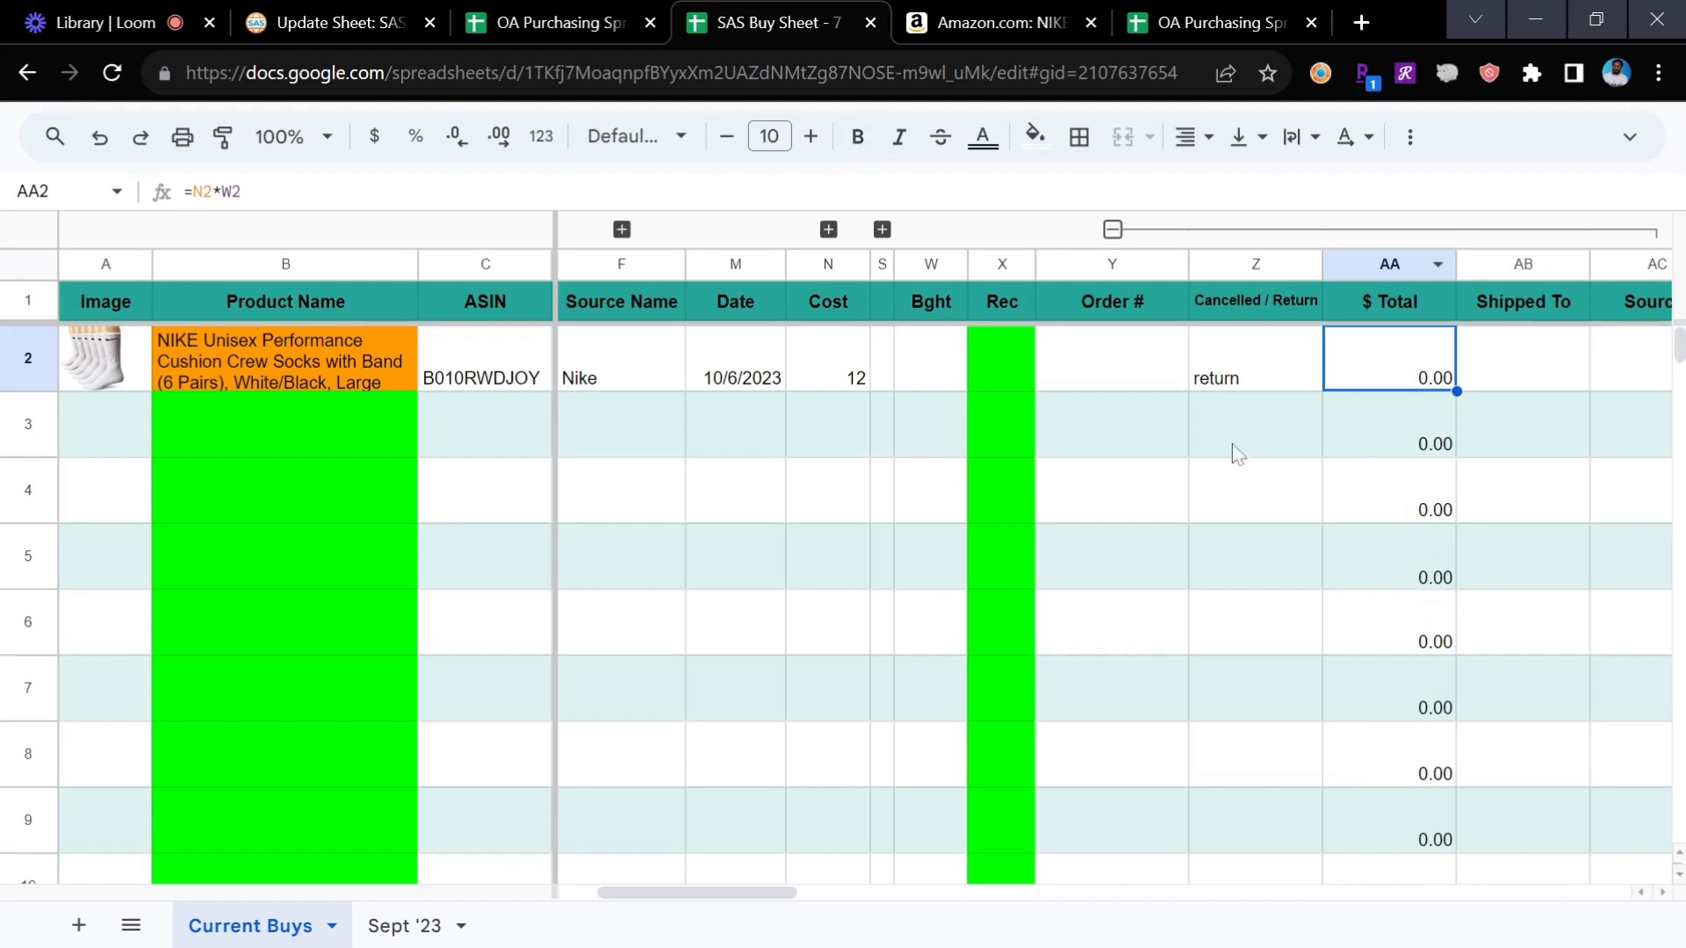
left_click(1283, 378)
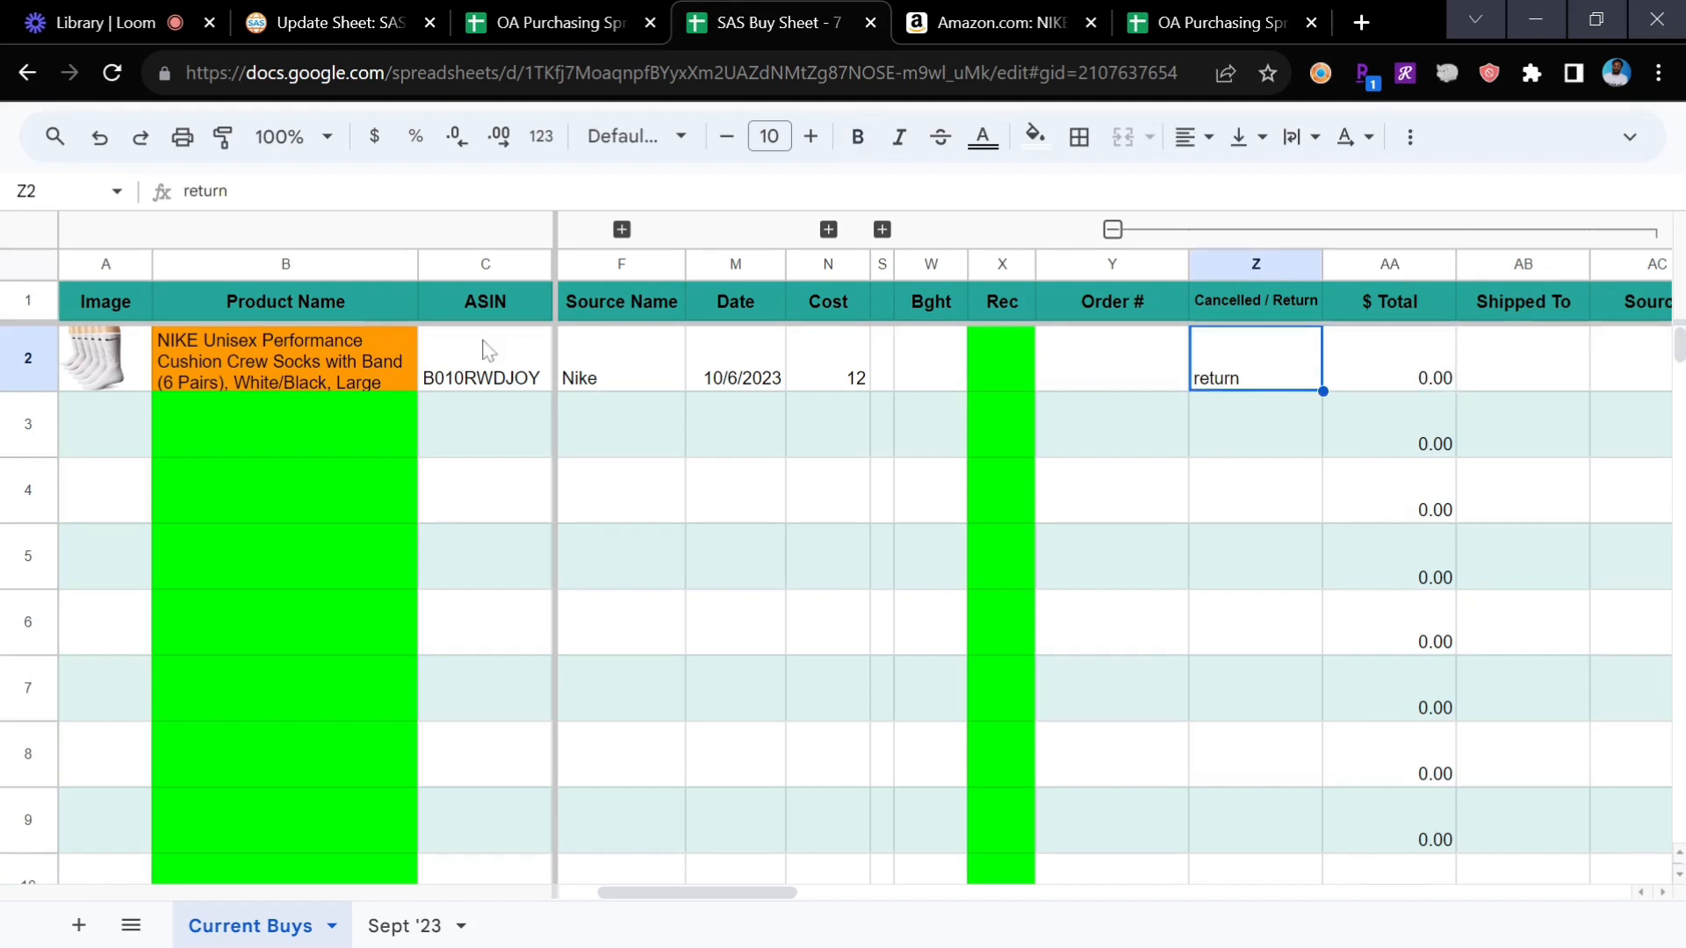
- Select the range A2:Z300 in the Current Buys sheet and clear its contents
left_click(123, 352)
left_click(31, 191)
left_click(43, 191)
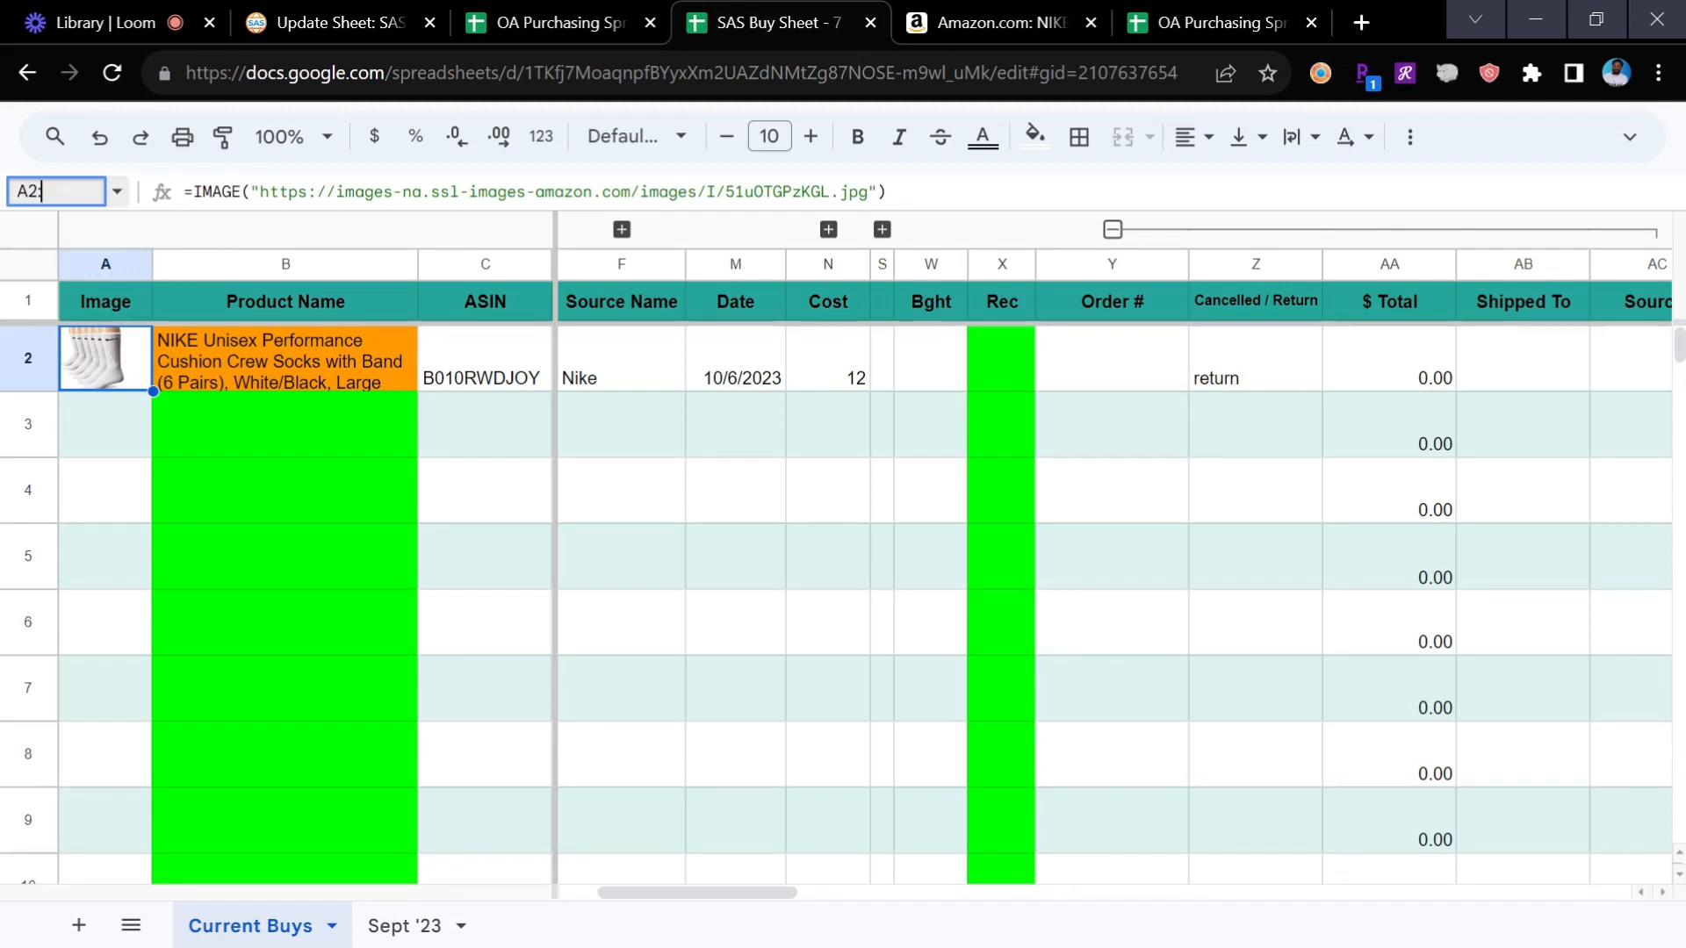
type(":z300")
key("Return")
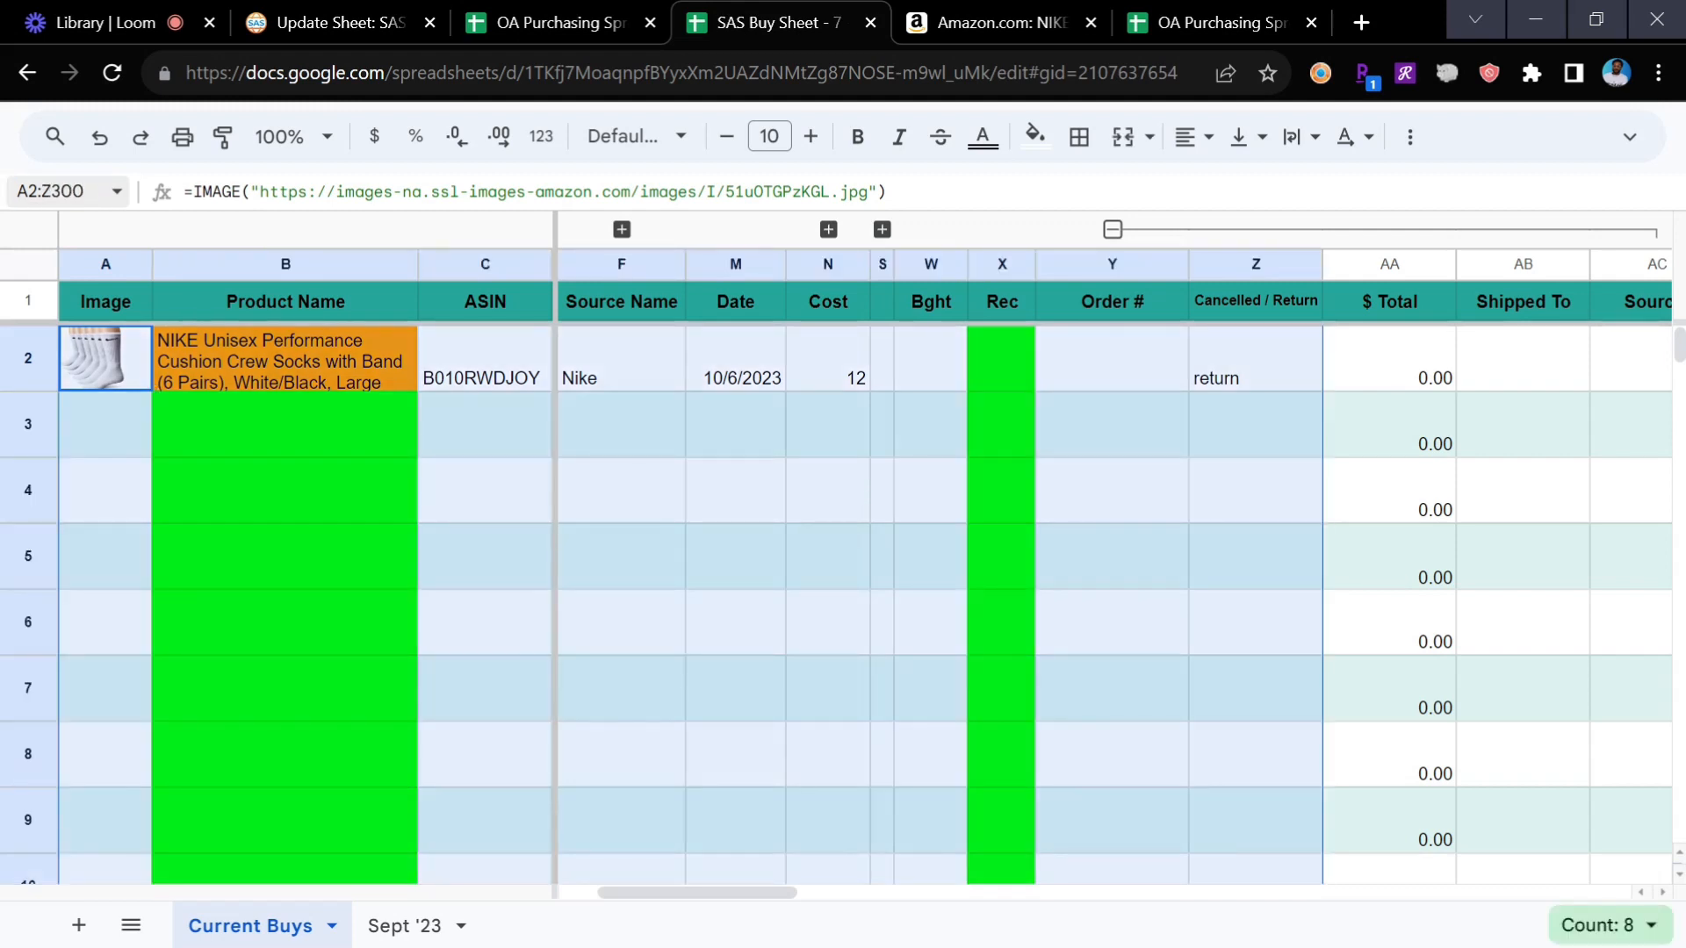
key("Delete")
- Select the range AB2:AE300, from the Shipped To column through Notes, leaving out the $ Total formula column
scroll(298, 525, "right", 5)
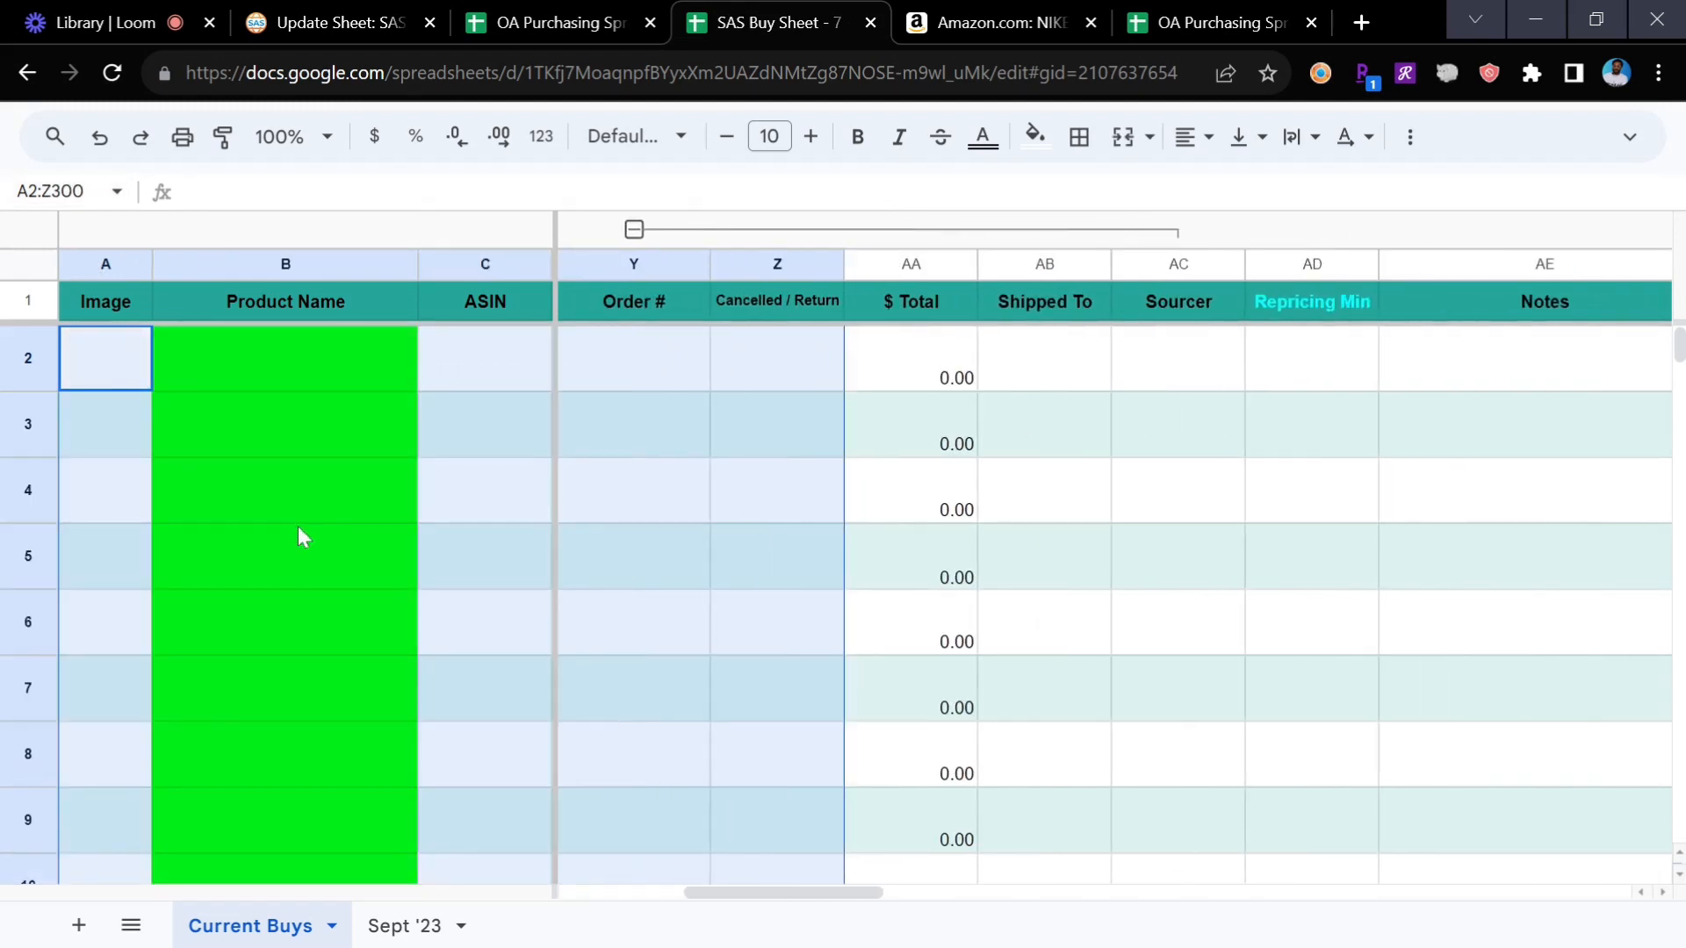
scroll(911, 414, "right", 4)
scroll(689, 366, "left", 3)
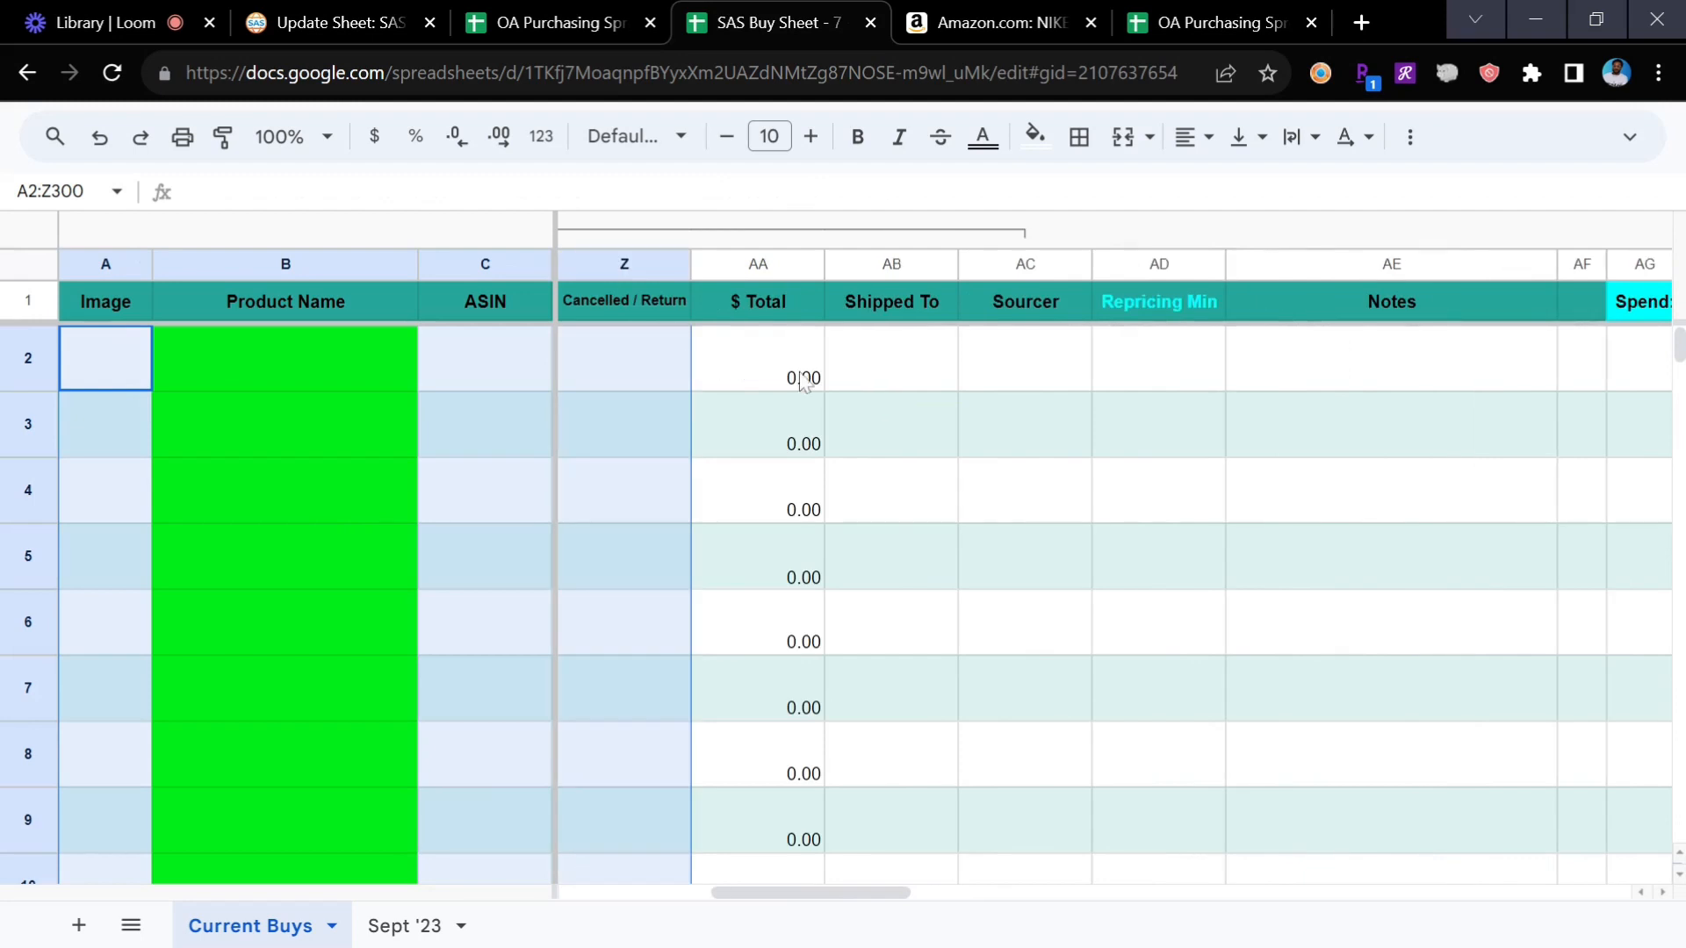
left_click(897, 388)
left_click(50, 191)
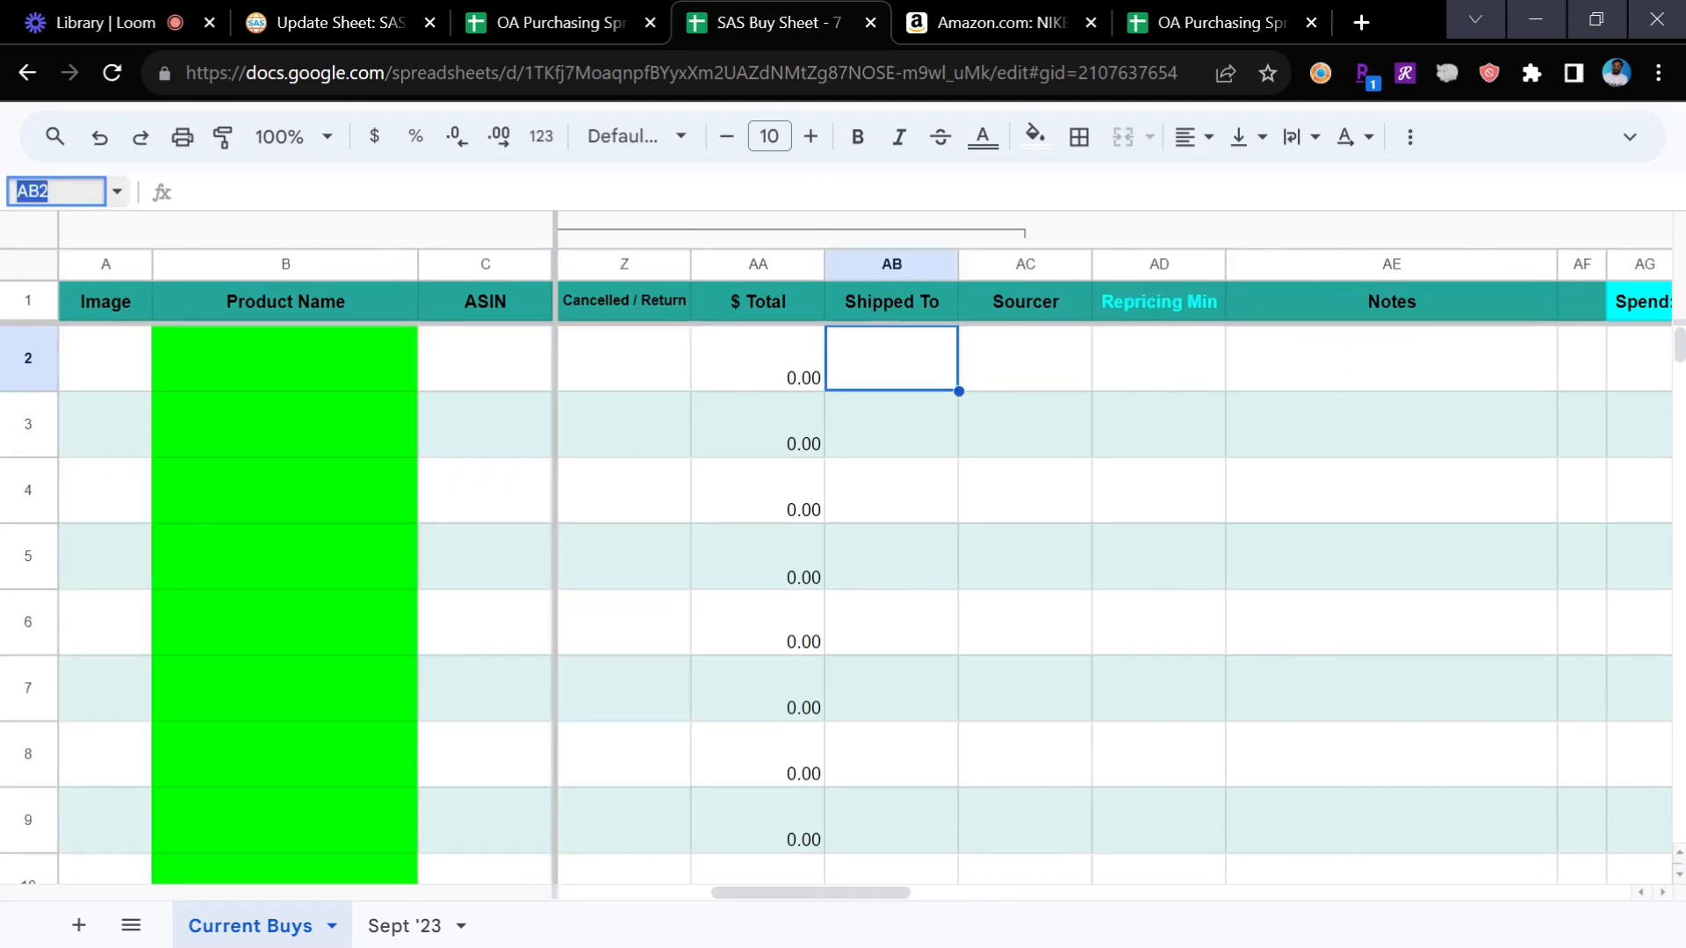
left_click(50, 192)
type(":")
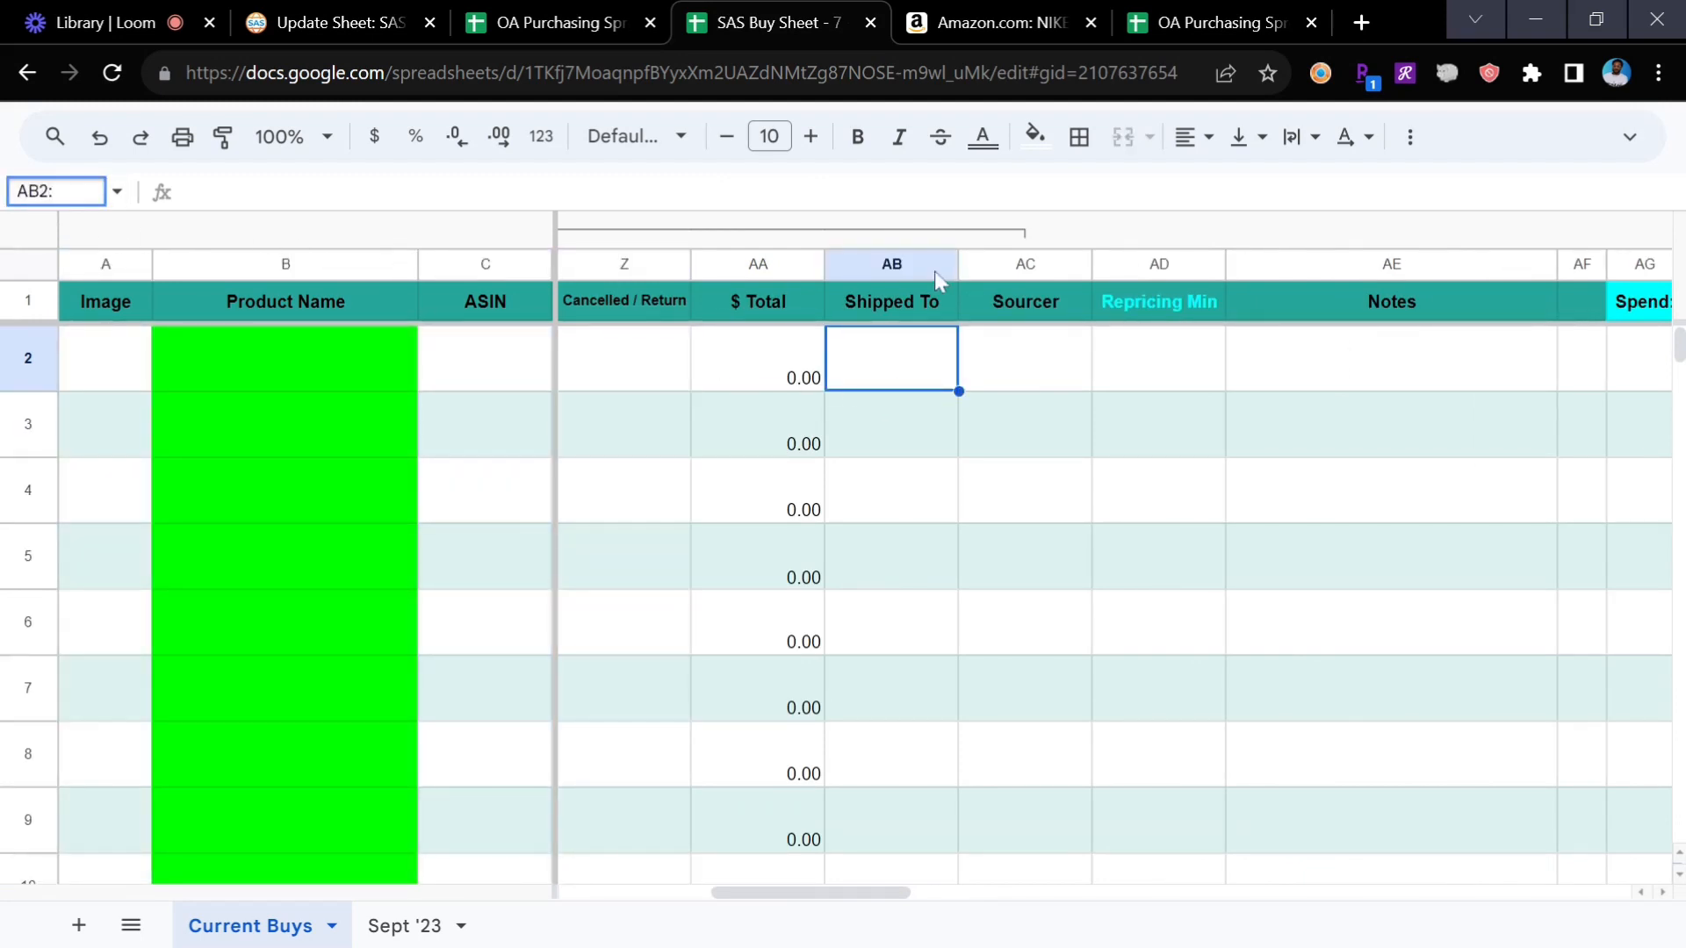
type("ae300")
key("Return")
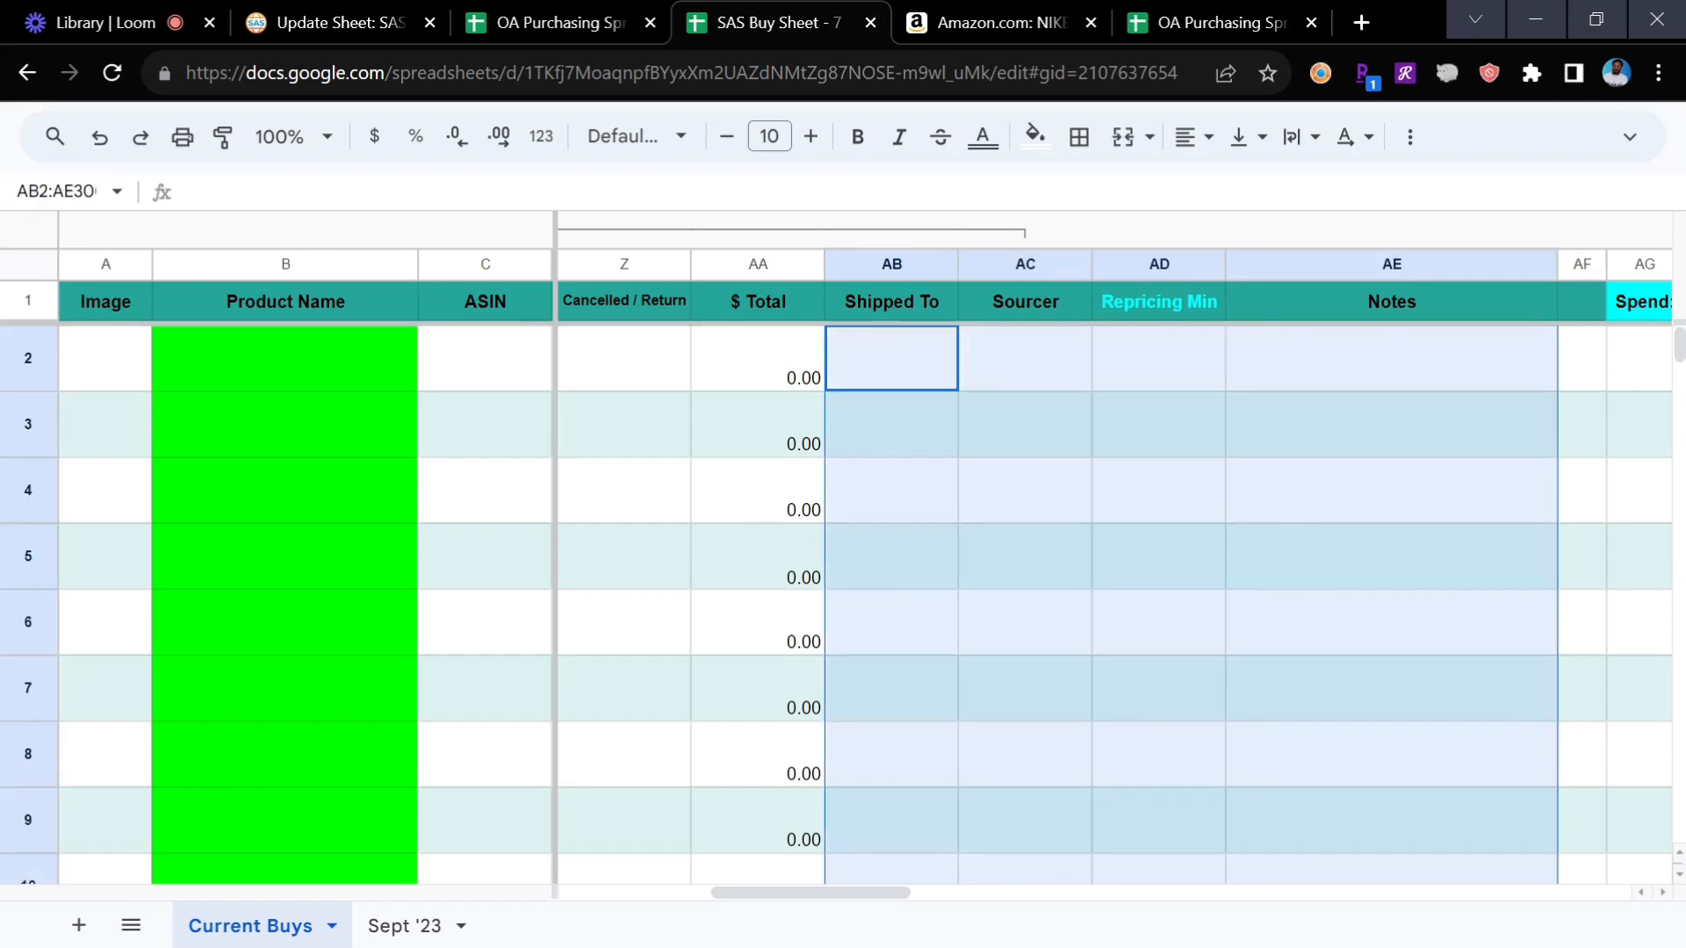
left_click(831, 531)
scroll(830, 530, "left", 5)
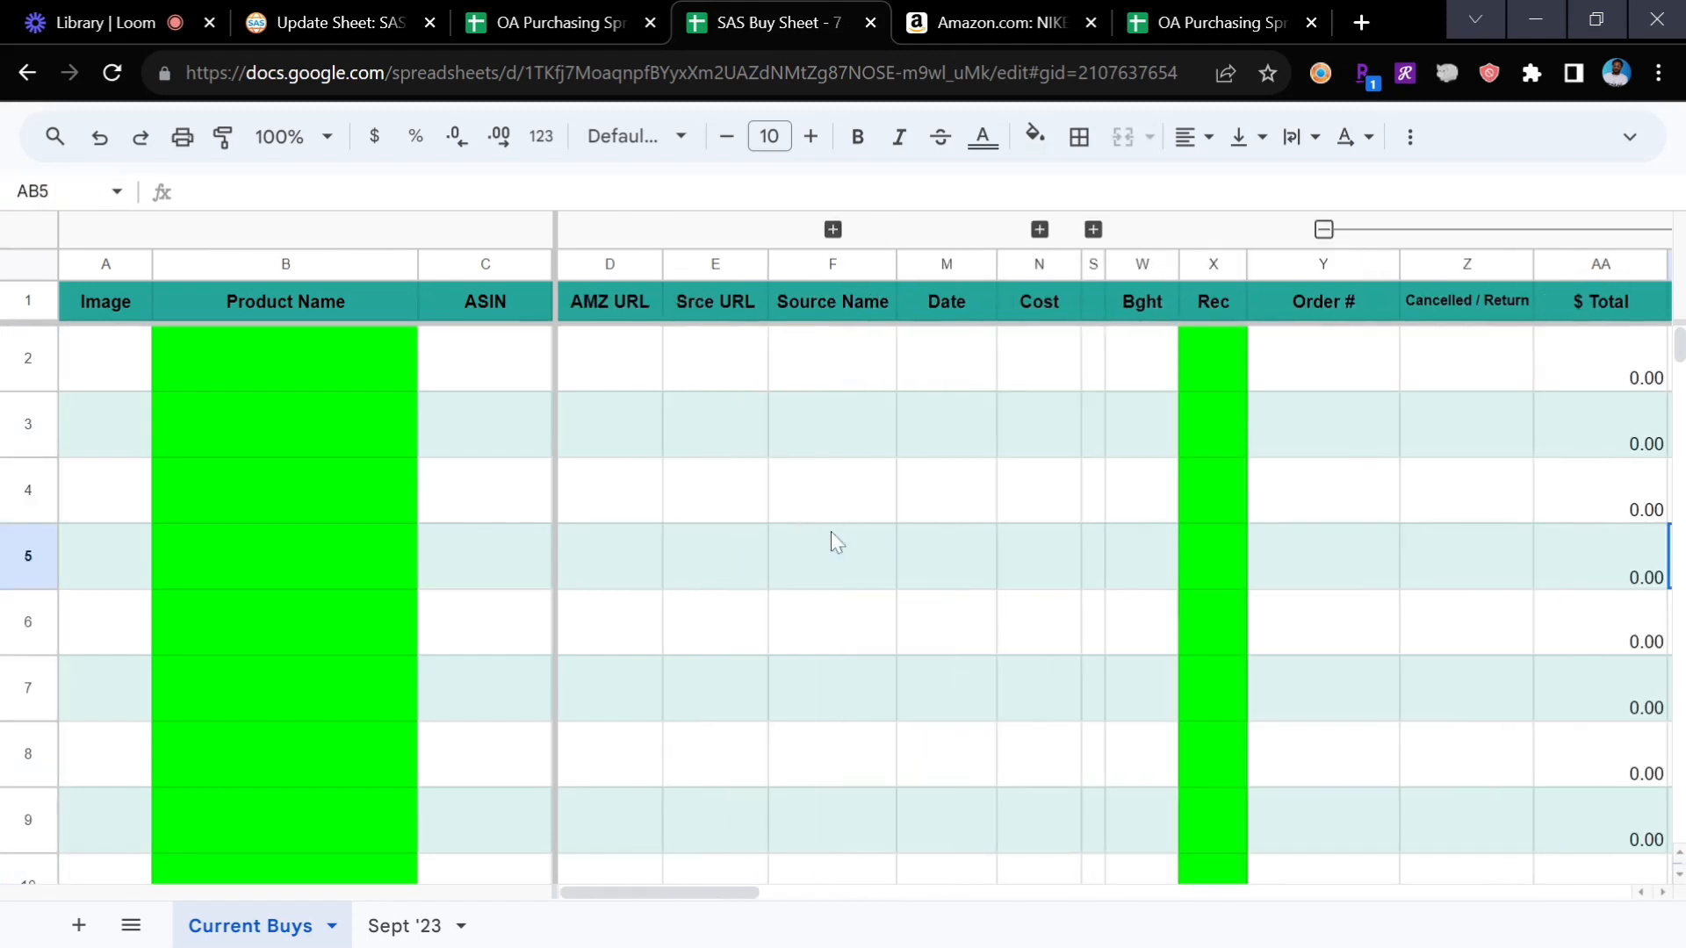
scroll(831, 539, "right", 5)
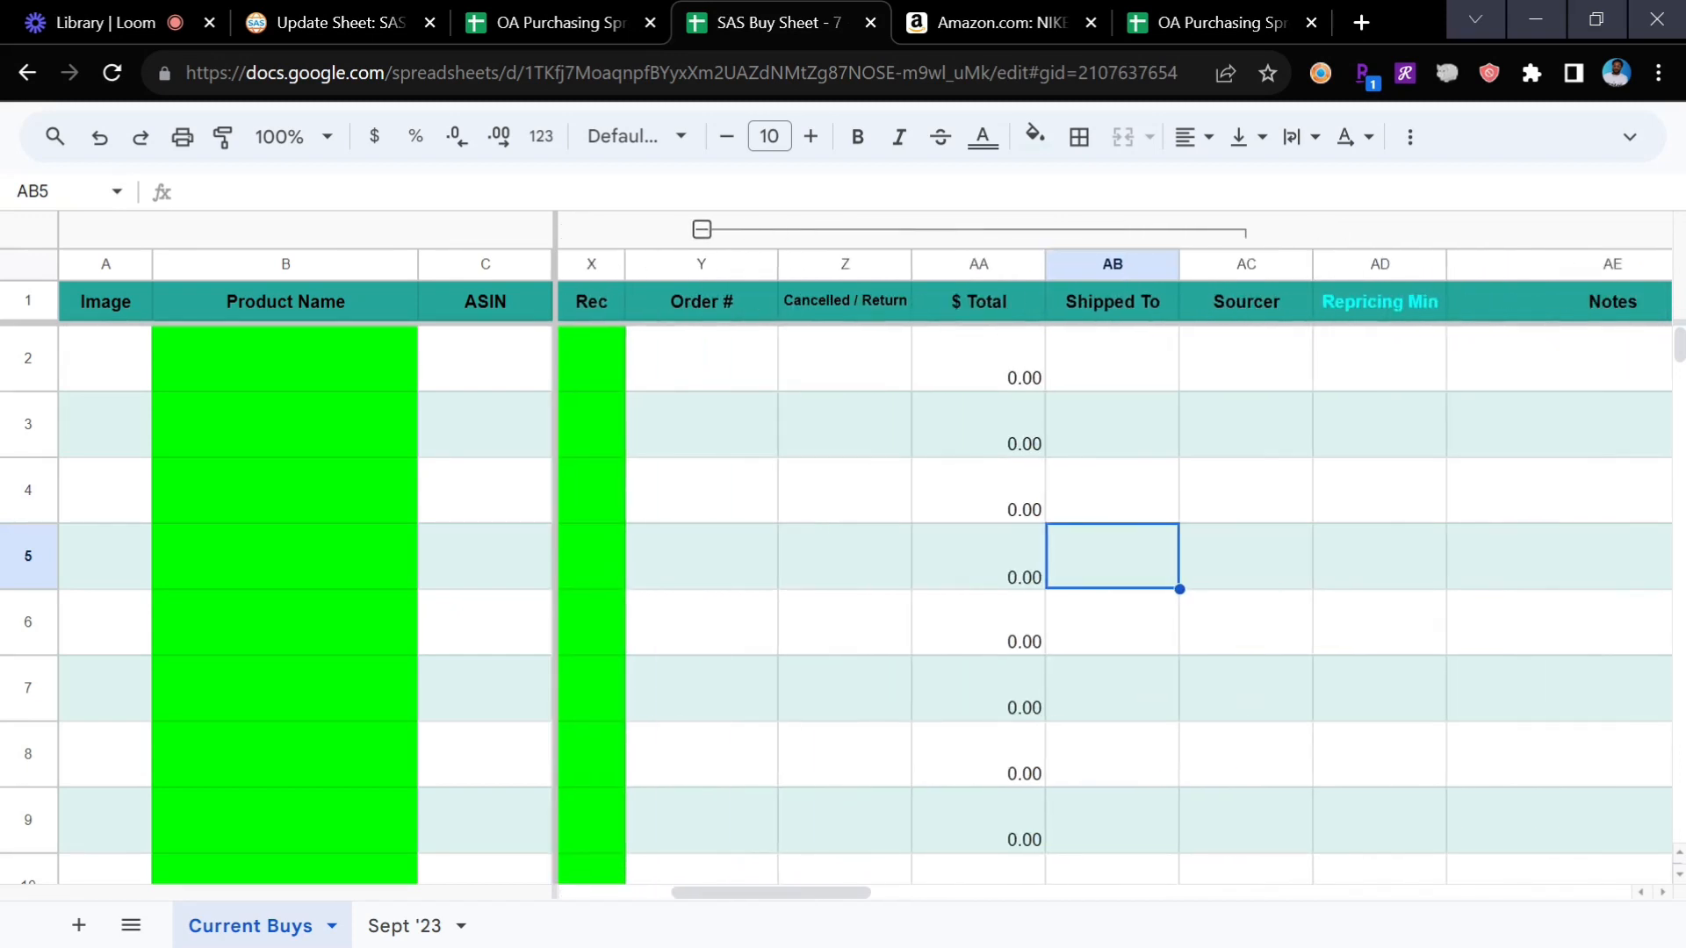